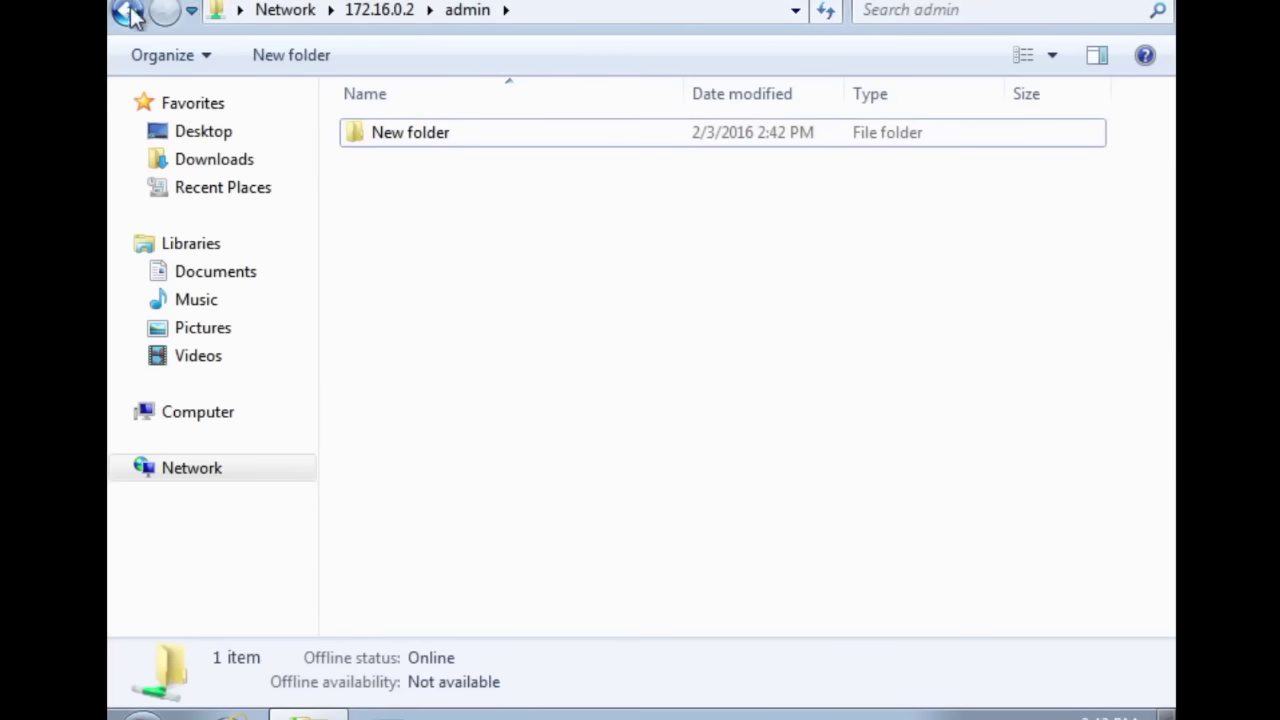
# - Return to the share list of 172.16.0.2 and try to open the sale share, dismissing any dialog
pyautogui.click(749, 208)
pyautogui.doubleClick(749, 208)
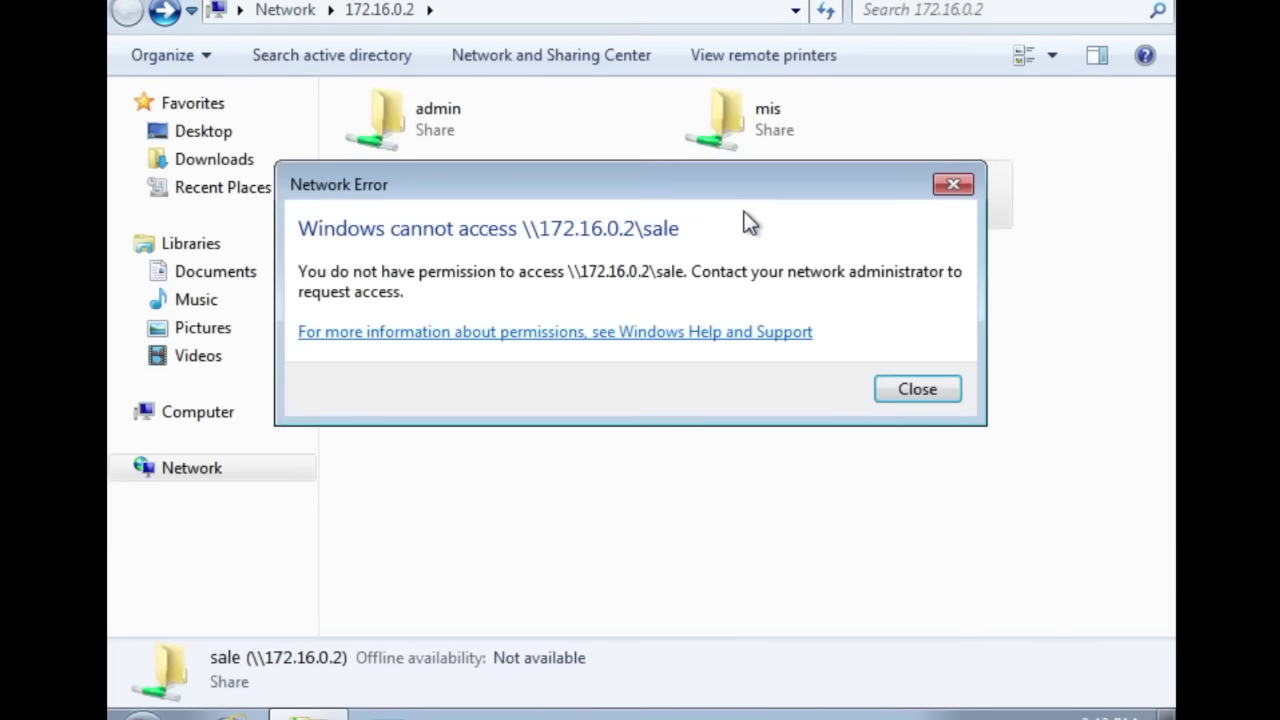
pyautogui.click(887, 380)
# - Browse the Users share through Administrator.AD to its Desktop folder and return to the share list of 172.16.0.2
pyautogui.doubleClick(451, 330)
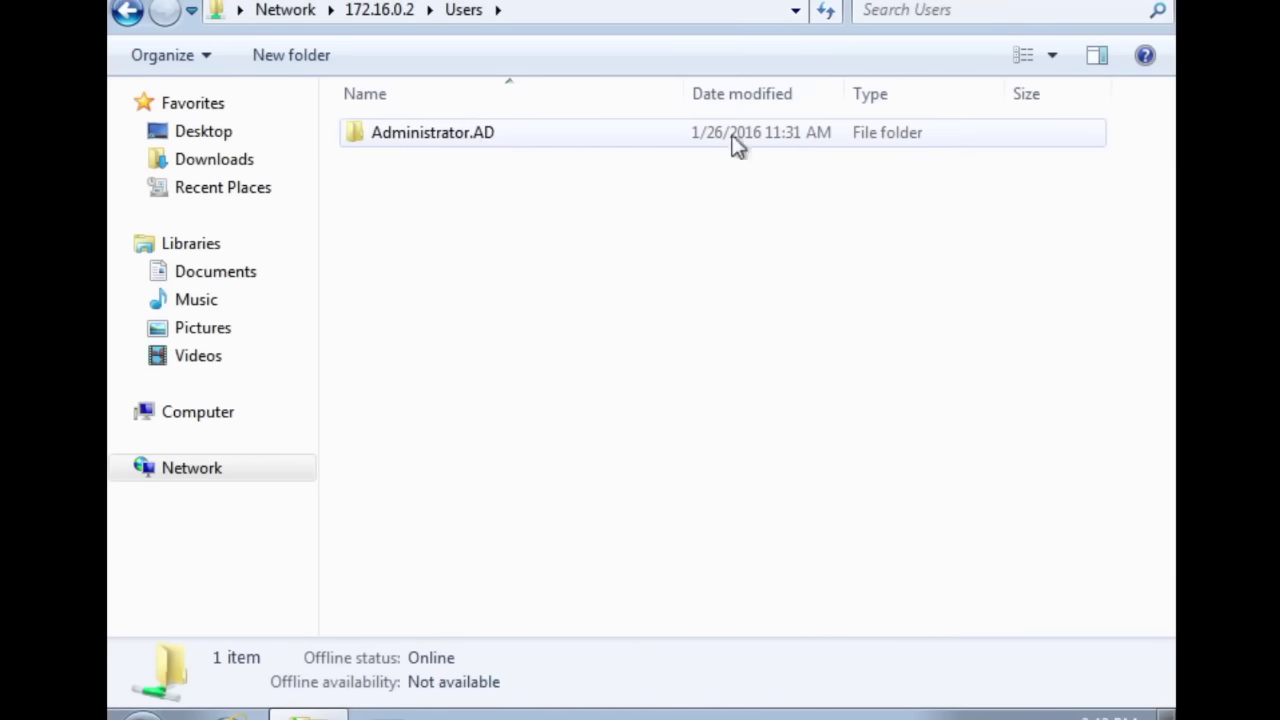
pyautogui.doubleClick(817, 135)
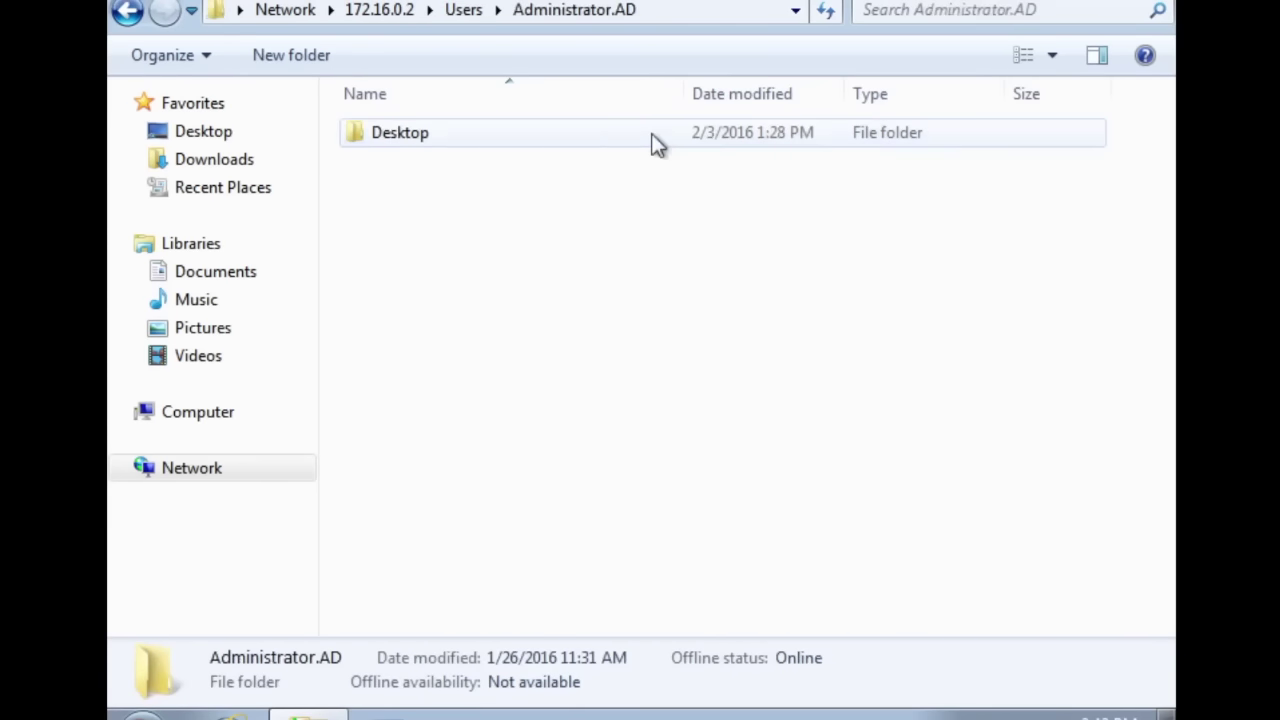
pyautogui.doubleClick(345, 132)
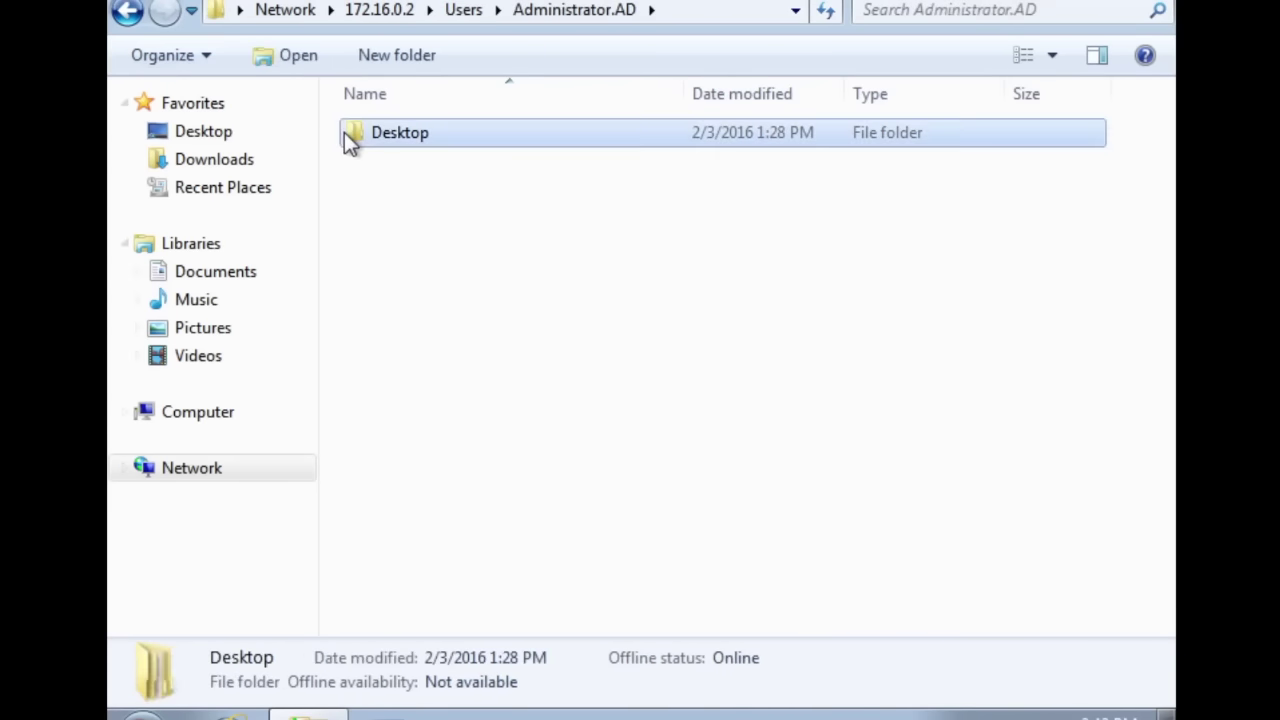
pyautogui.doubleClick(405, 162)
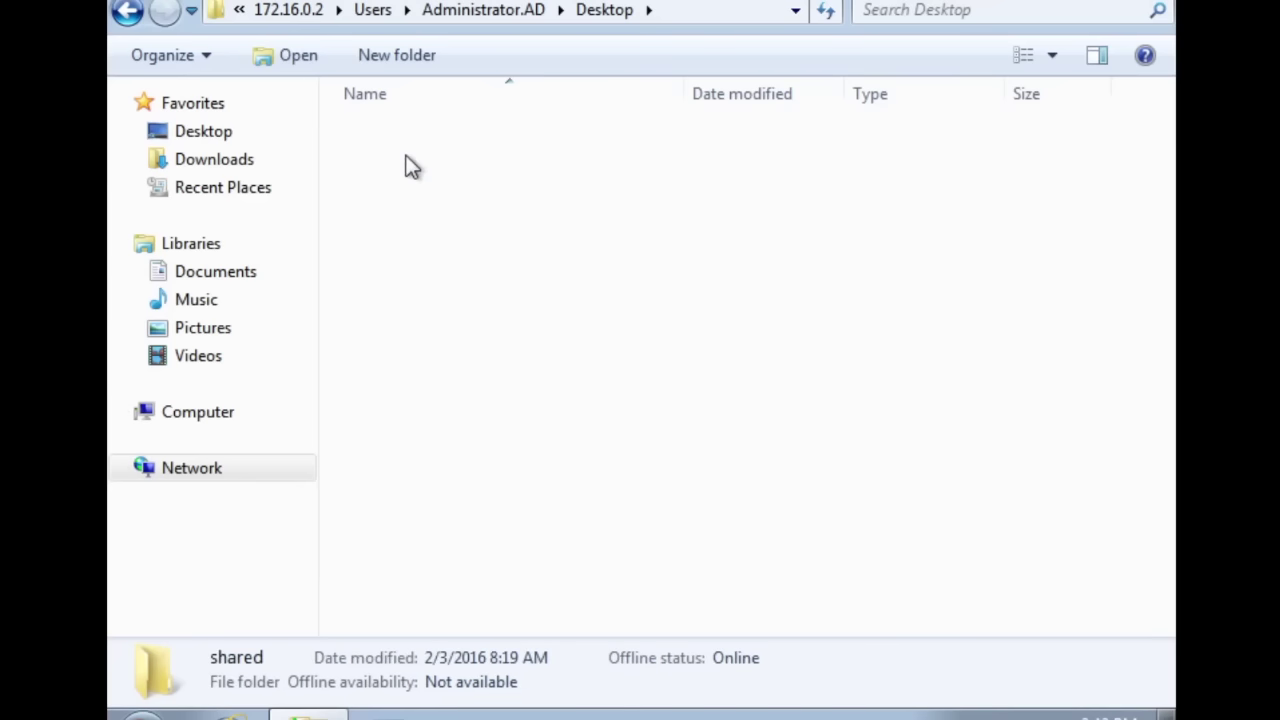
pyautogui.click(131, 25)
pyautogui.click(131, 25)
pyautogui.click(131, 25)
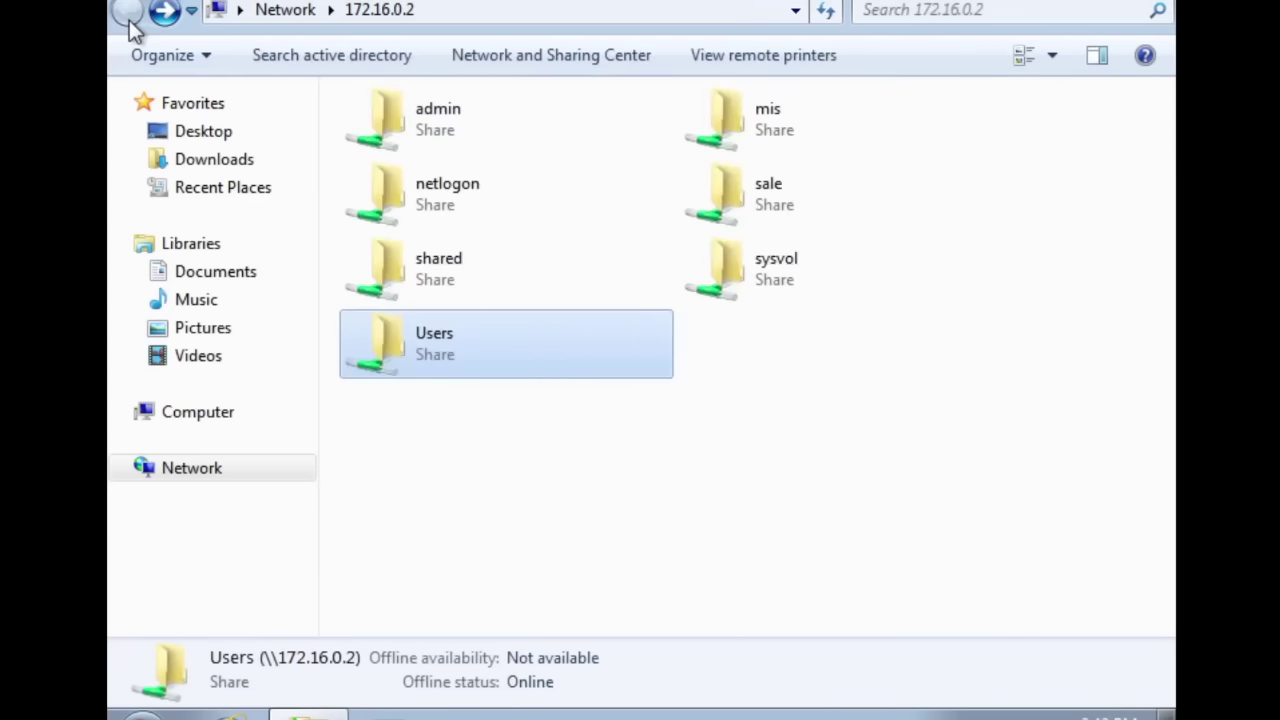
# - Close the network share window and log off the current Windows account
pyautogui.click(1158, 3)
pyautogui.press('super')
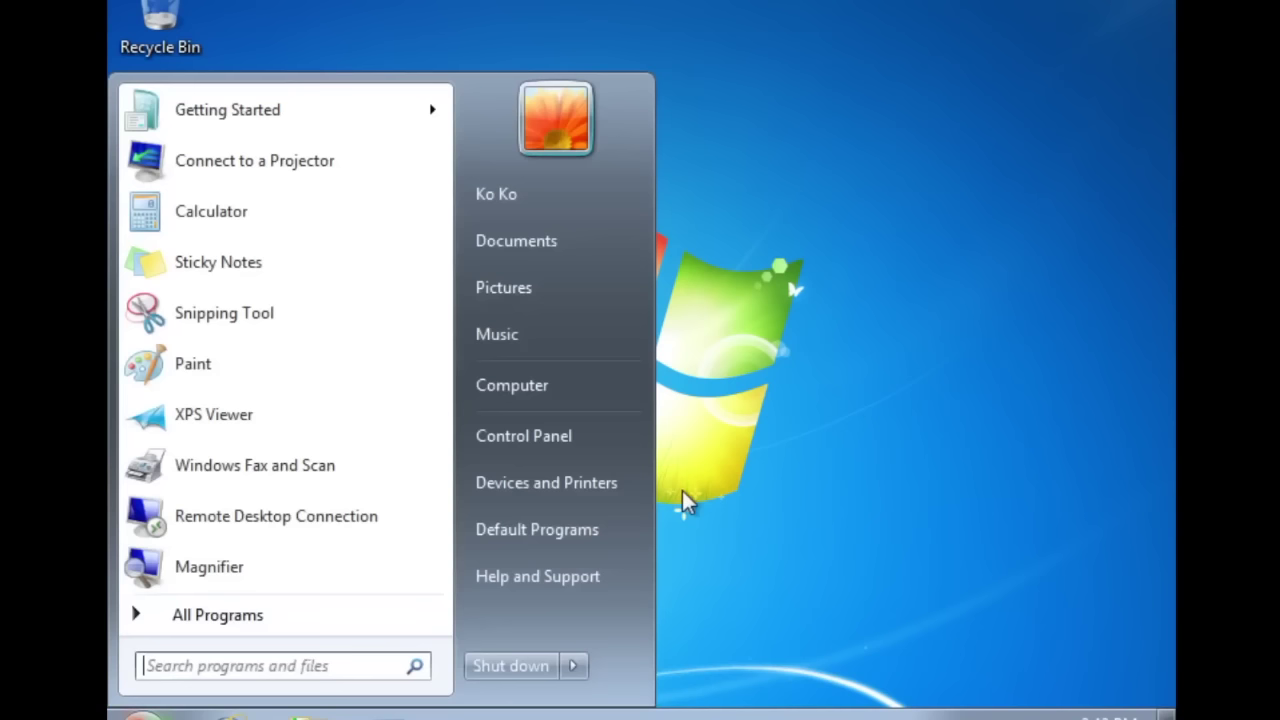
pyautogui.click(815, 426)
pyautogui.press('super+l')
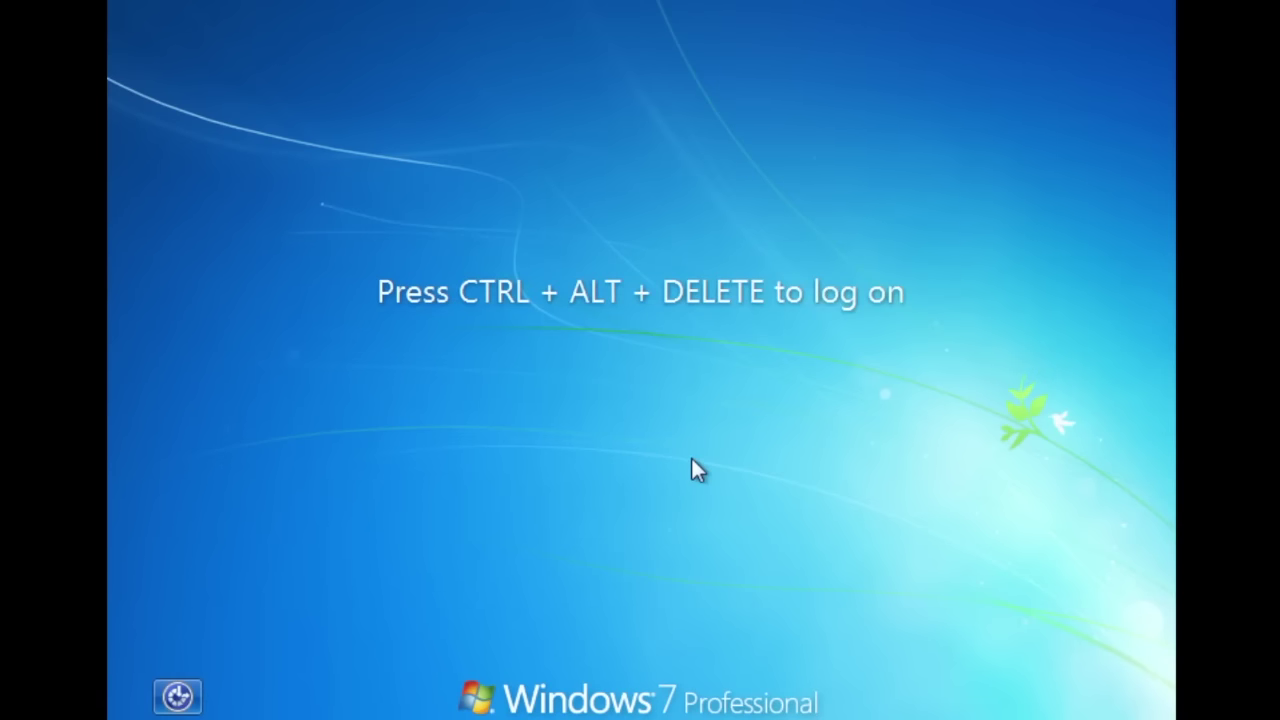
# - Log on to the info-geek domain with the sales user's user name and account password
pyautogui.hotkey('ctrl', 'alt', 'Delete')
pyautogui.click(897, 465)
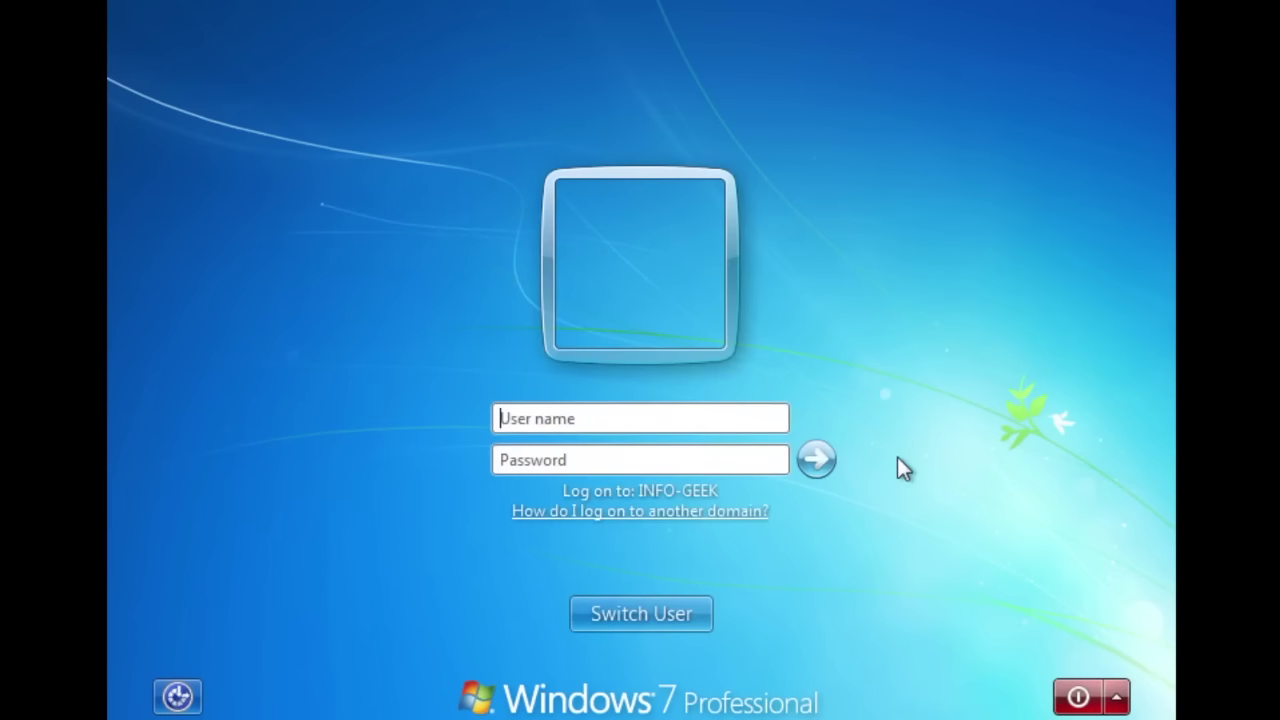
pyautogui.write('info-geek\\mgmg')
pyautogui.press('Tab')
pyautogui.write('•••••••••••')
pyautogui.press('Return')
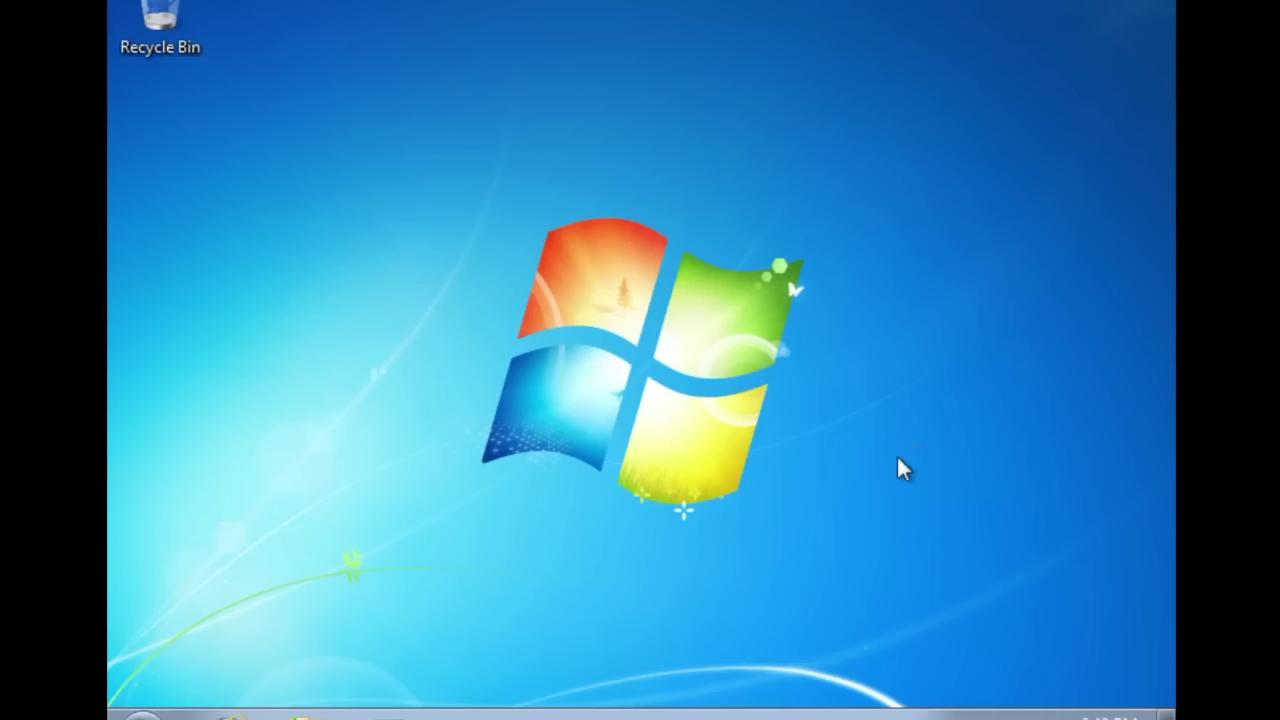
# - Open the shares of 172.16.0.2, look into the sale share and return to the share list
pyautogui.press('super+r')
pyautogui.press('Return')
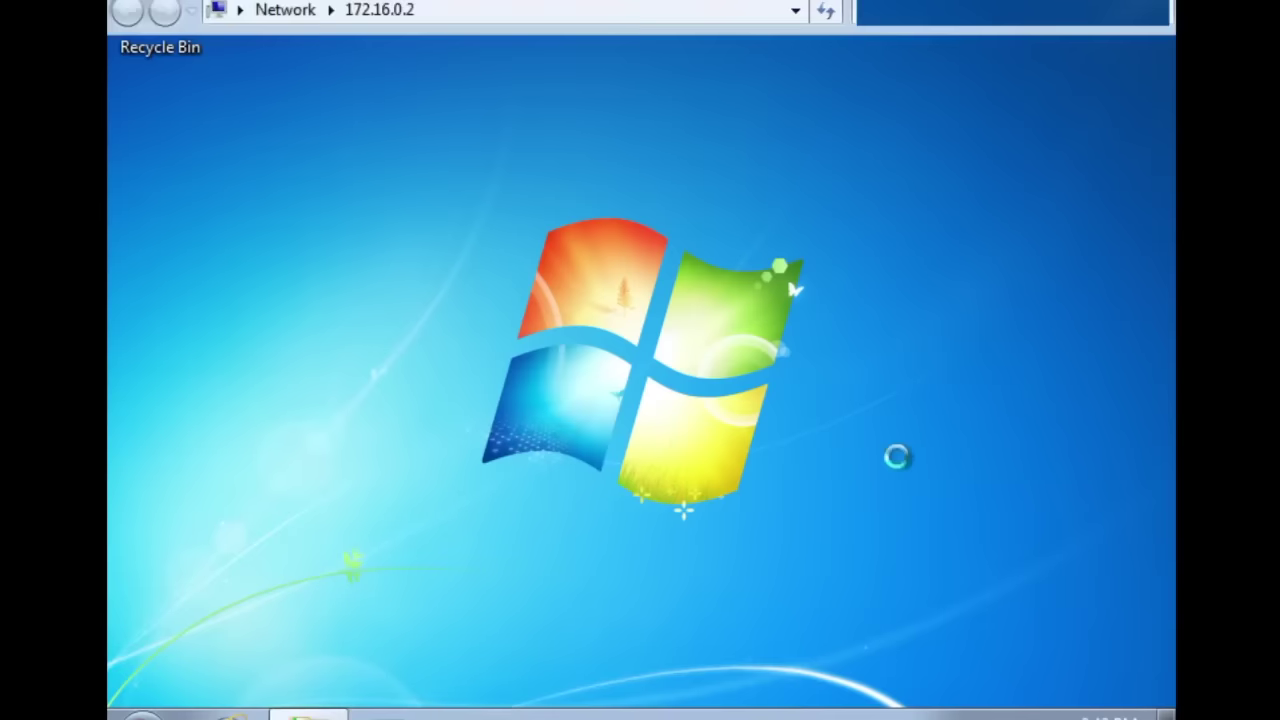
pyautogui.doubleClick(768, 207)
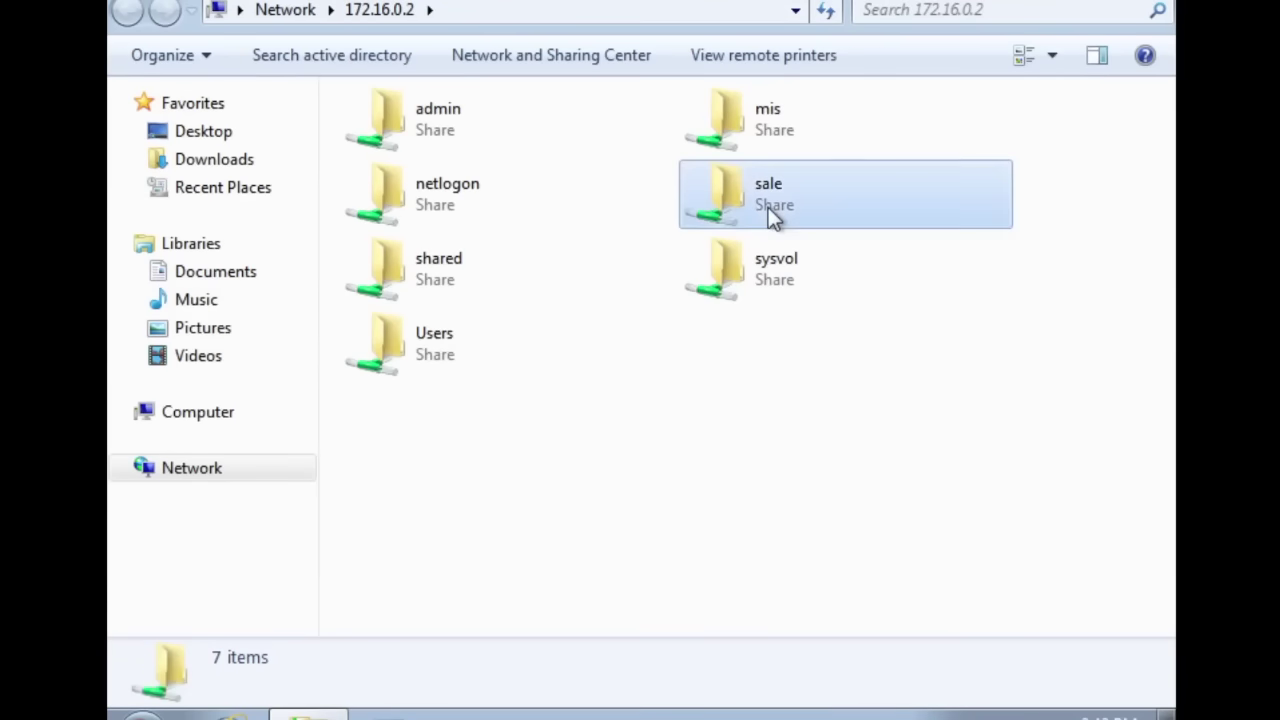
pyautogui.click(127, 10)
# - Try to open the mis and admin shares, dismissing any dialog
pyautogui.doubleClick(742, 132)
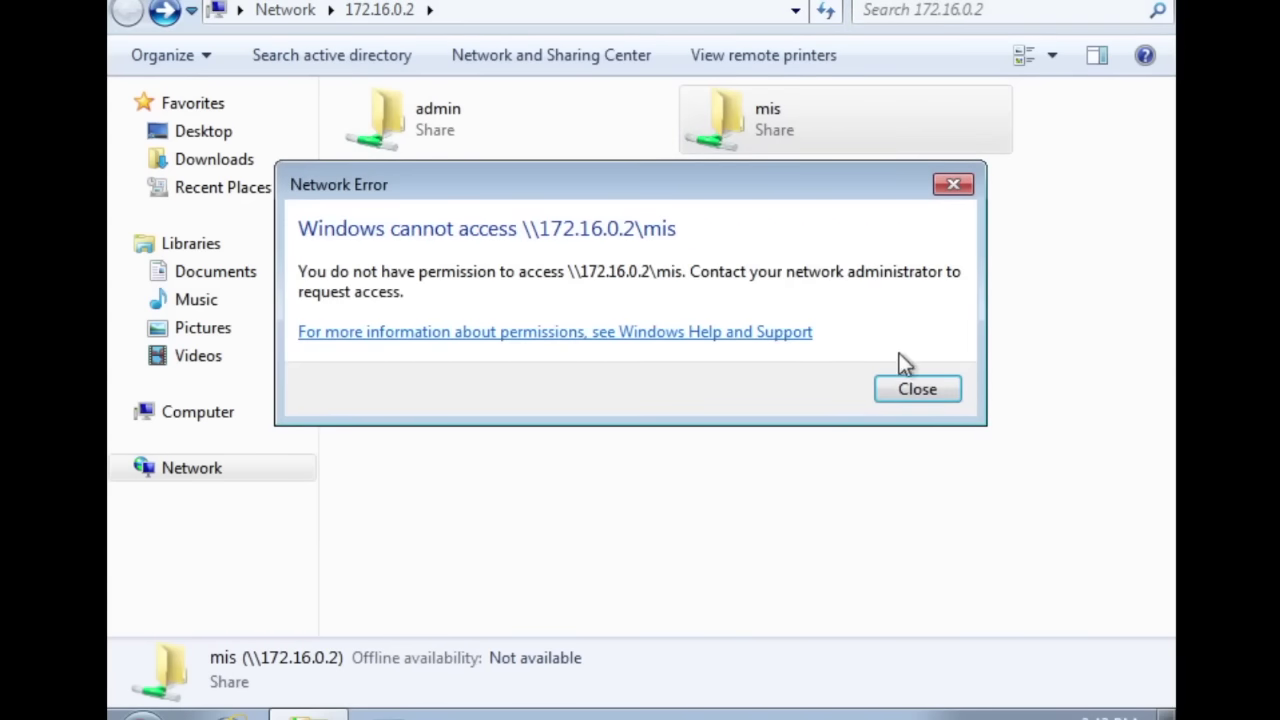
pyautogui.click(907, 378)
pyautogui.doubleClick(407, 131)
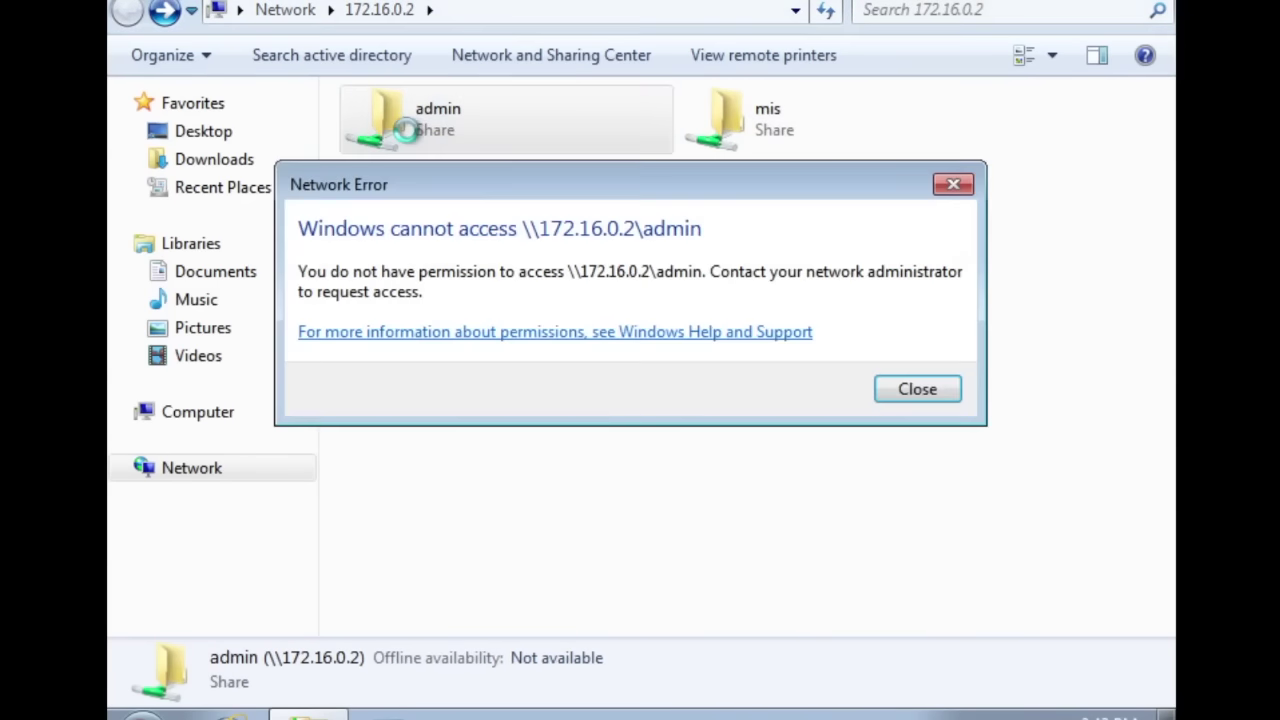
pyautogui.click(880, 388)
# - Inspect the contents of the mapped N: network drive under Computer and close the window
pyautogui.click(283, 411)
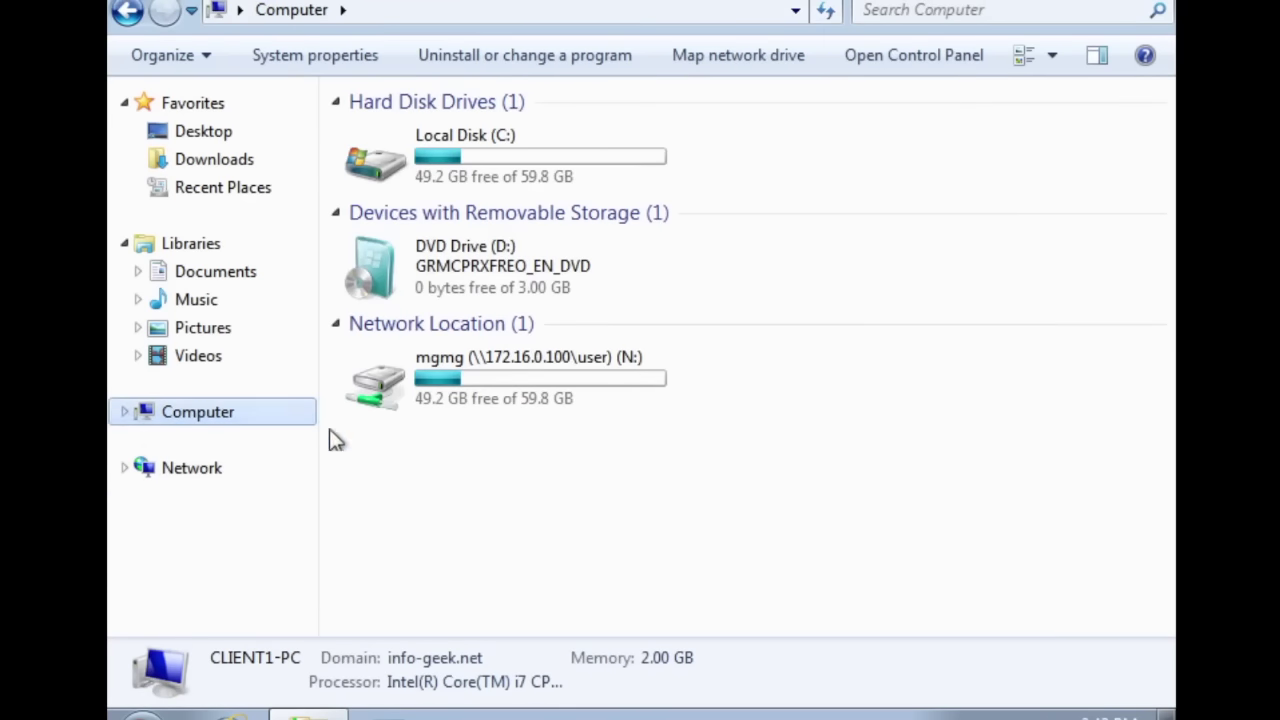
pyautogui.click(430, 404)
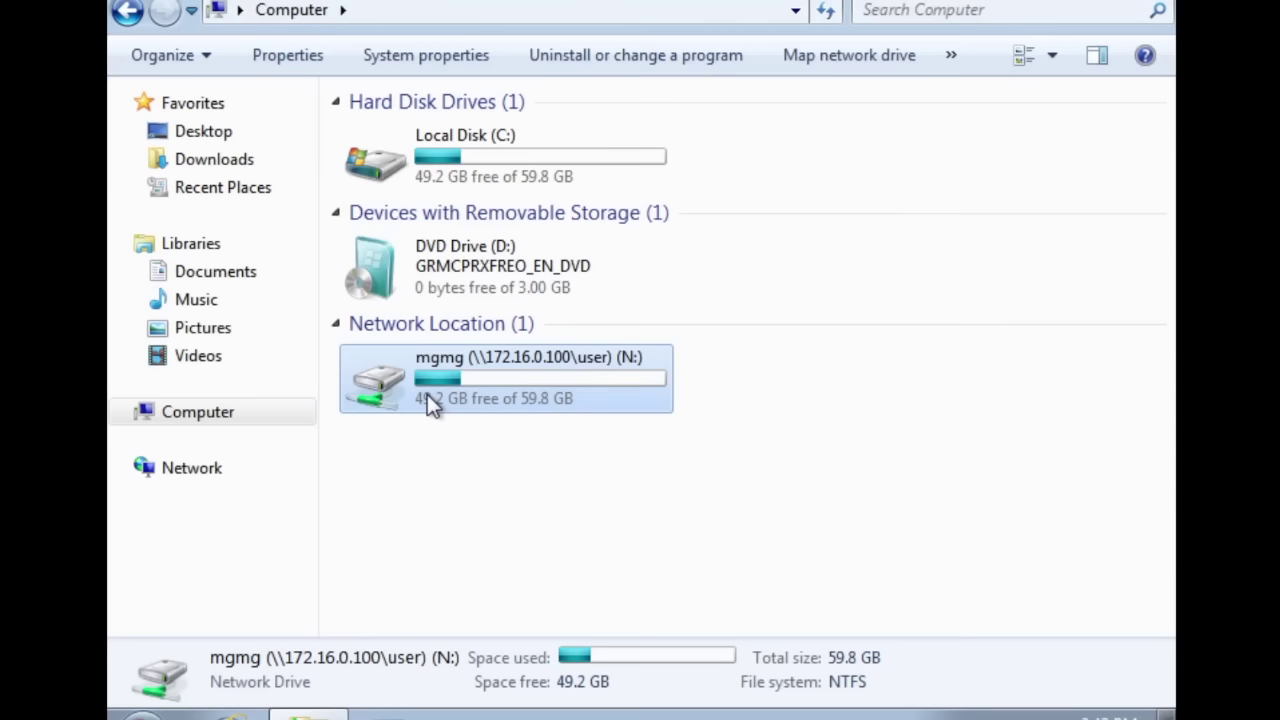
pyautogui.doubleClick(427, 396)
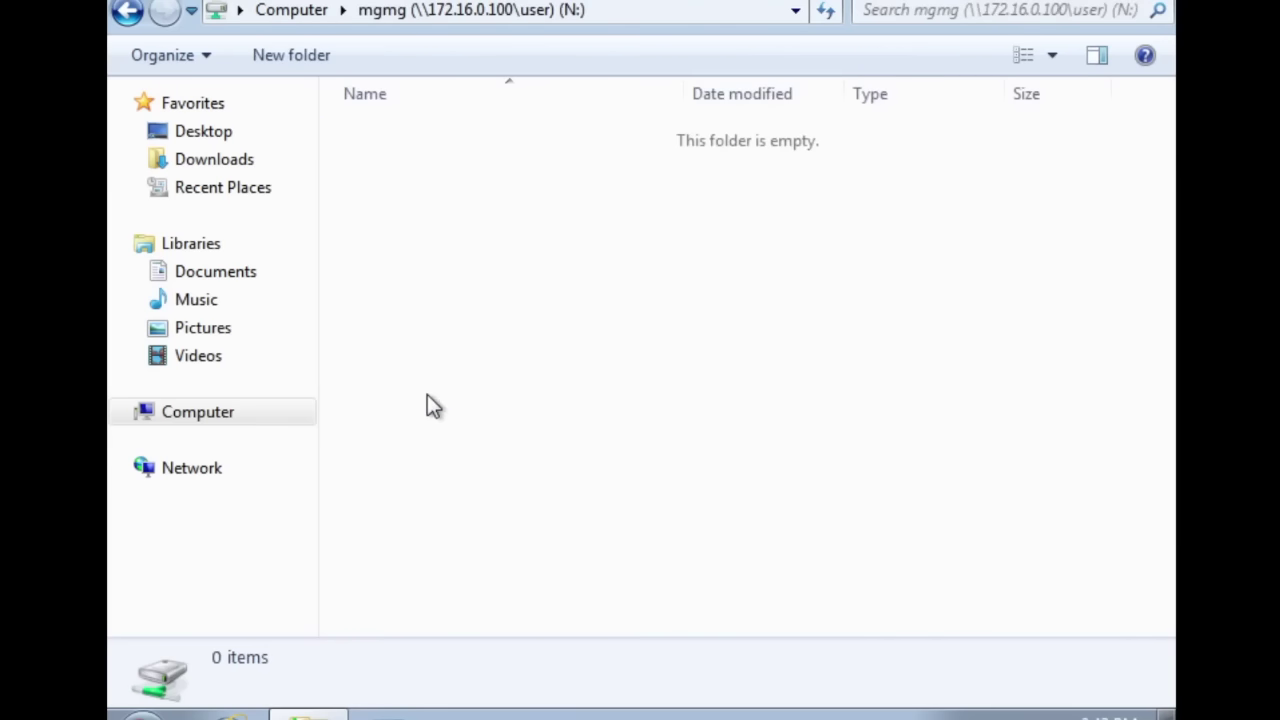
pyautogui.click(136, 16)
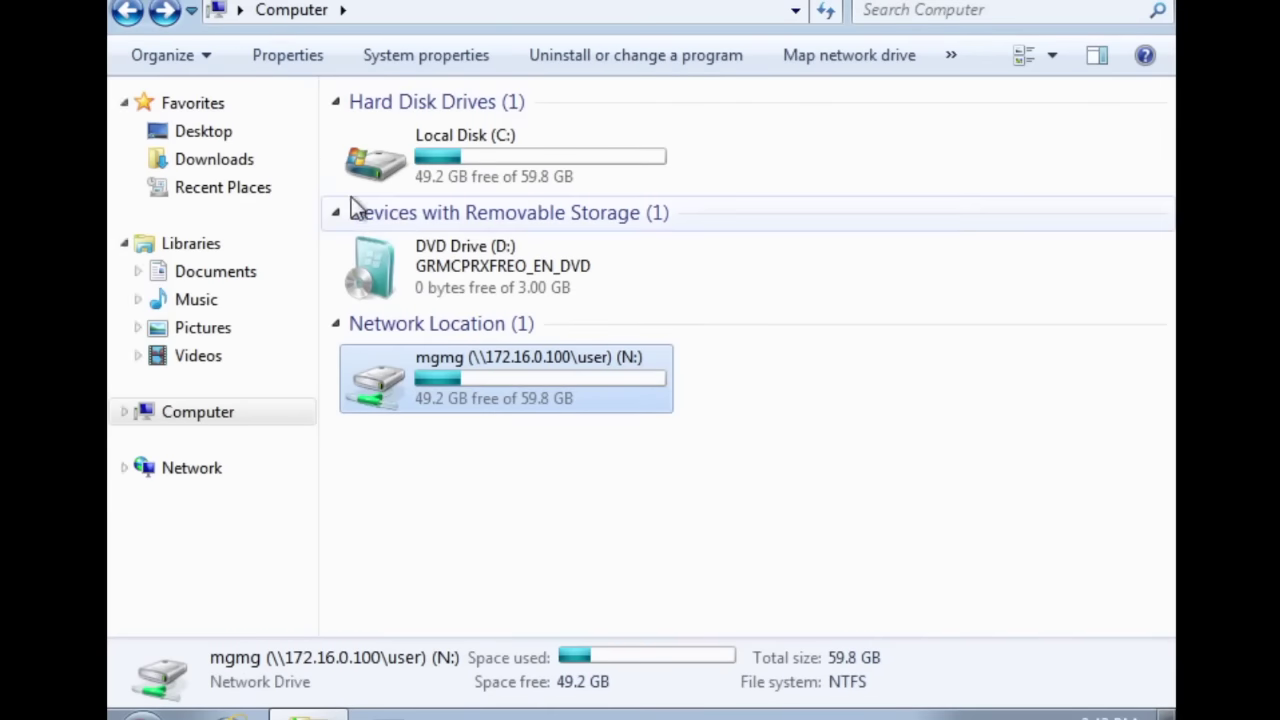
pyautogui.doubleClick(503, 387)
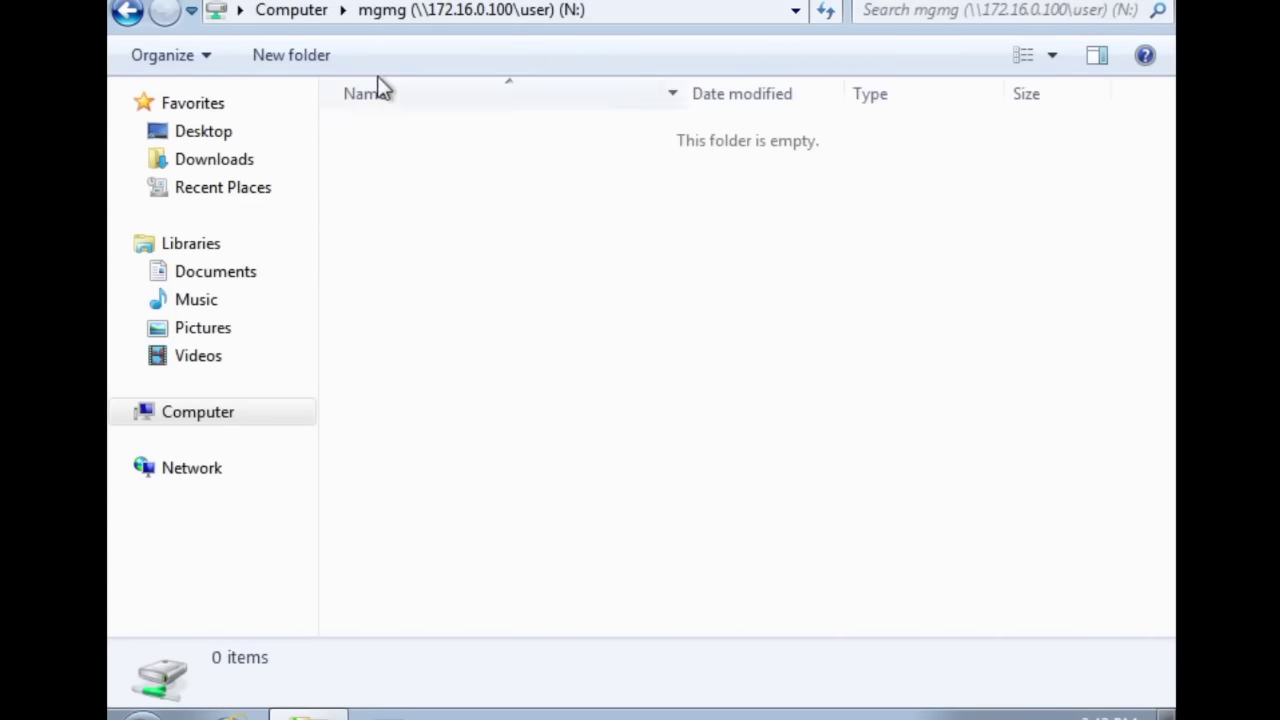
pyautogui.click(1162, 4)
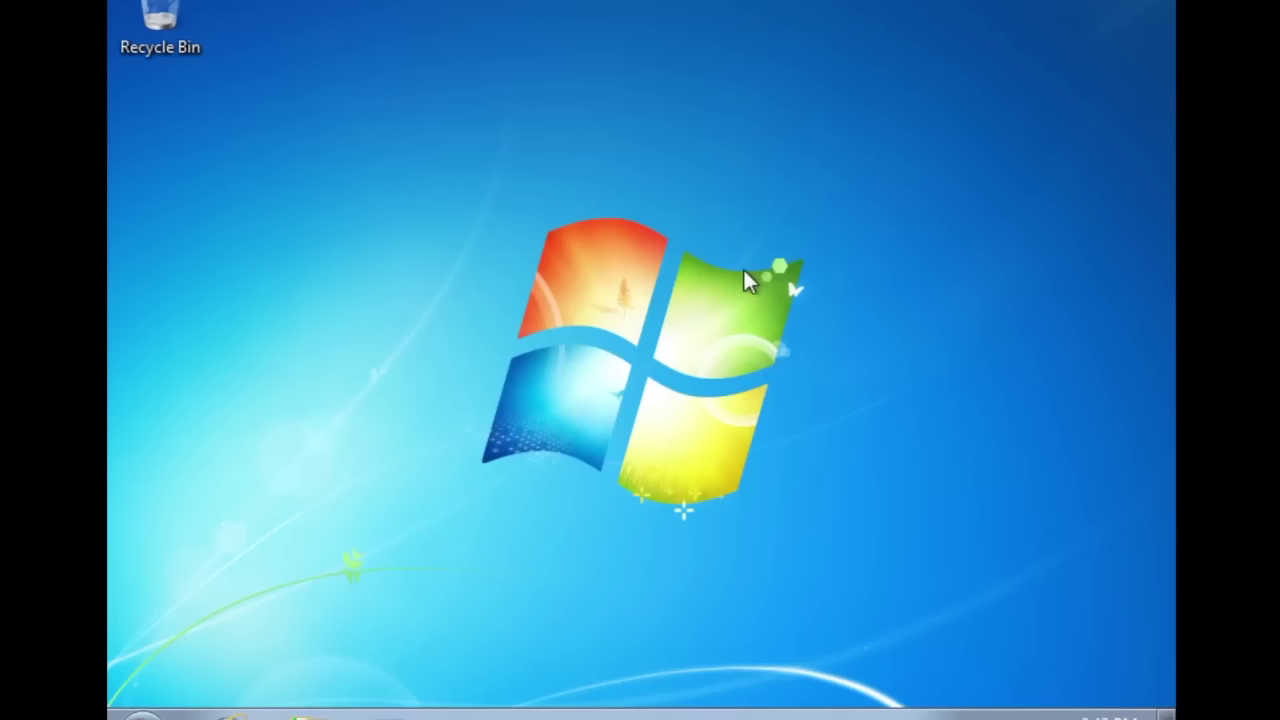
# - Switch to the Primary DC virtual machine and unlock its Administrator session with the account password
pyautogui.hotkey('ctrl', 'Left')
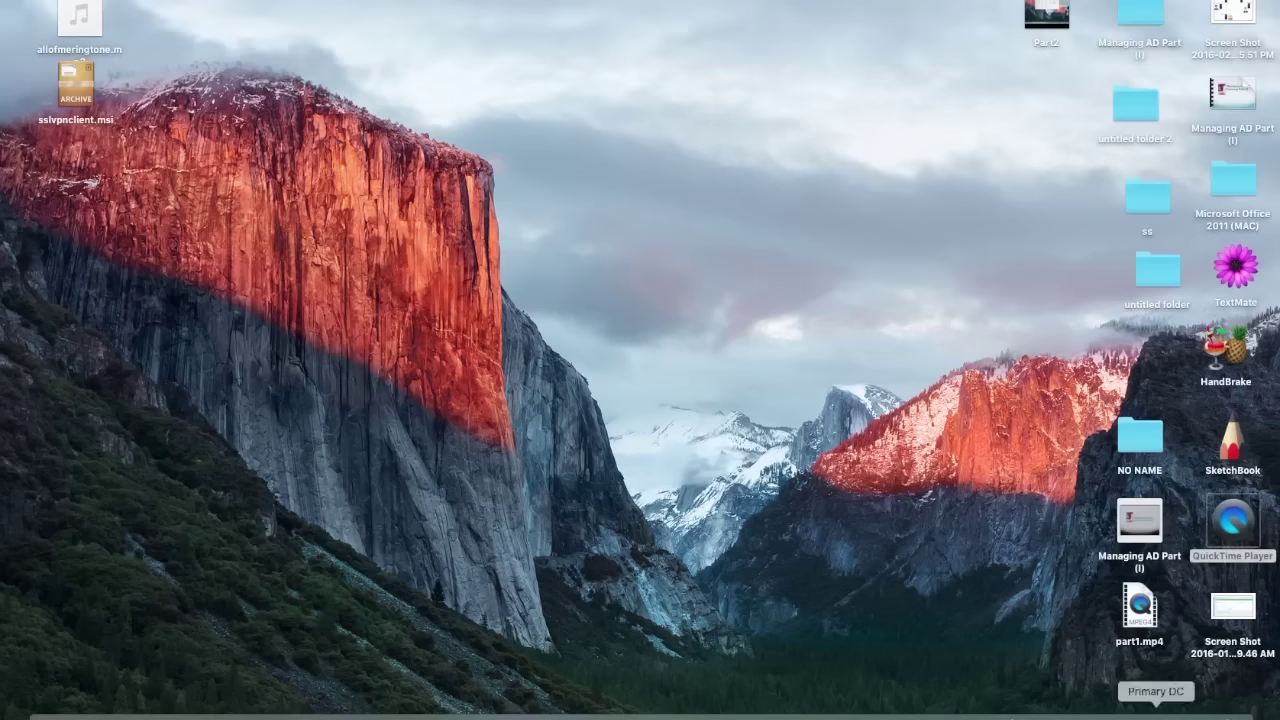
pyautogui.click(1155, 714)
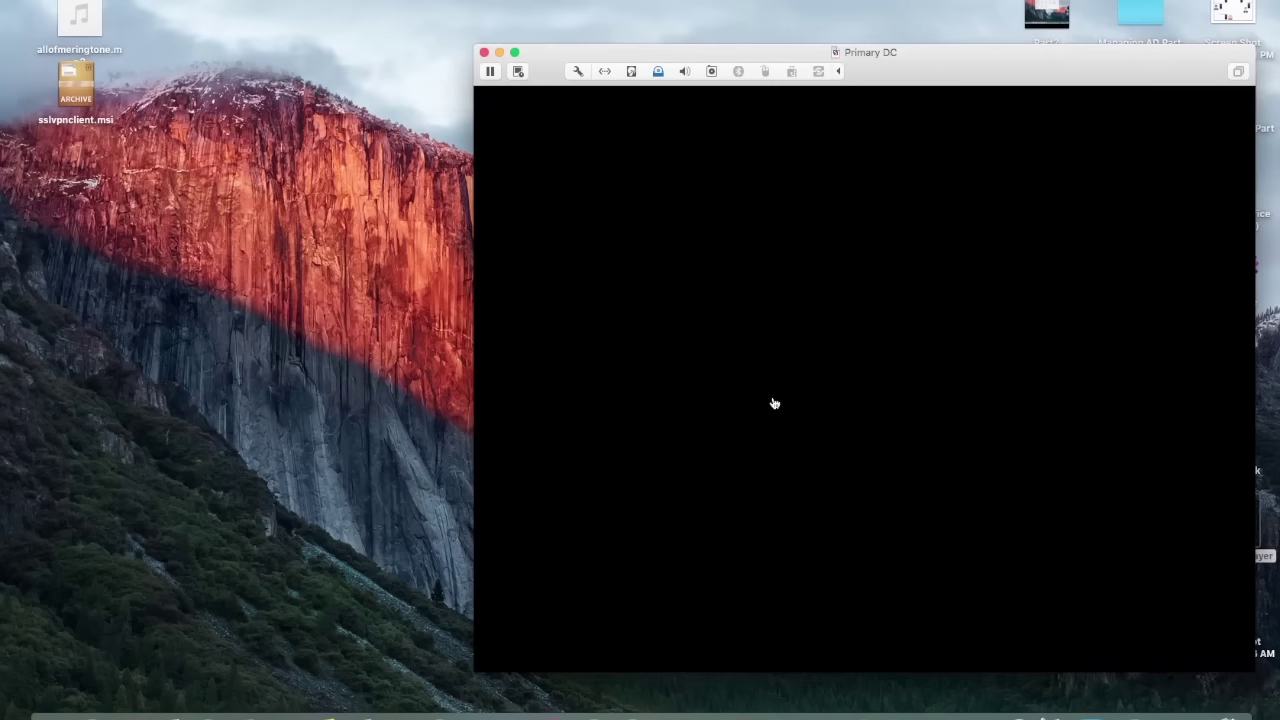
pyautogui.hotkey('ctrl', 'alt', 'Delete')
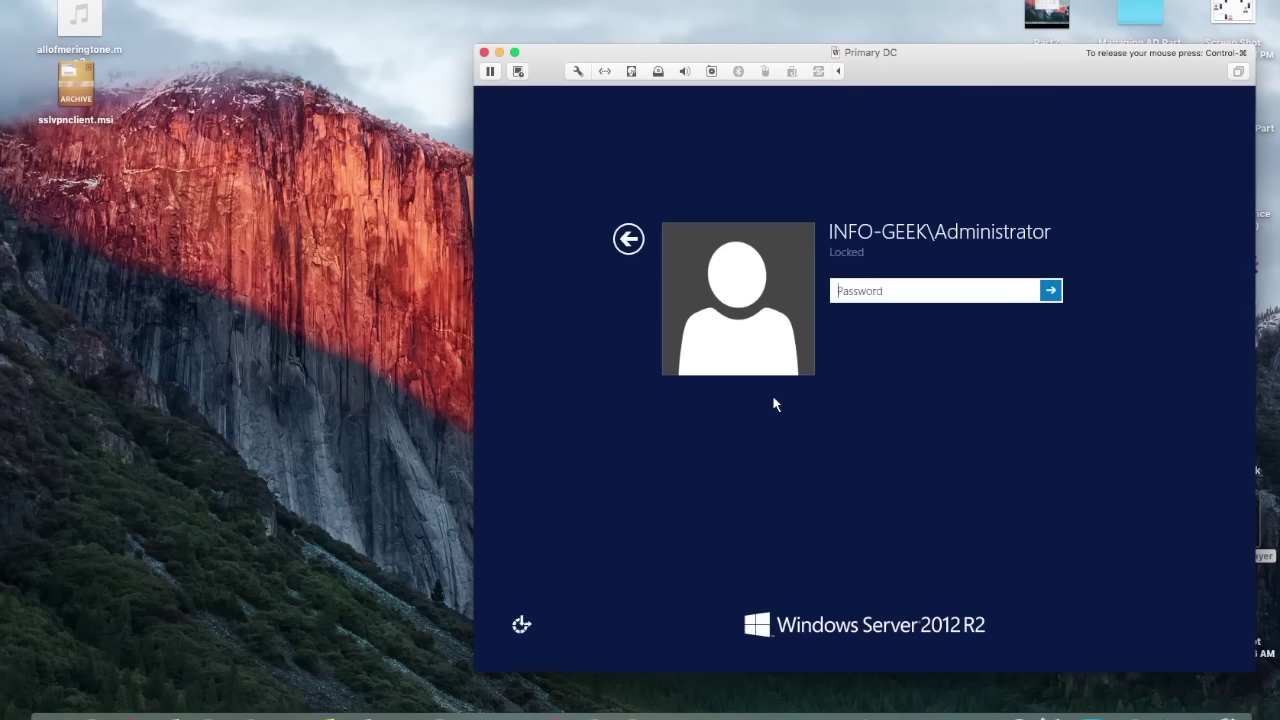
pyautogui.write('**********')
pyautogui.press('Return')
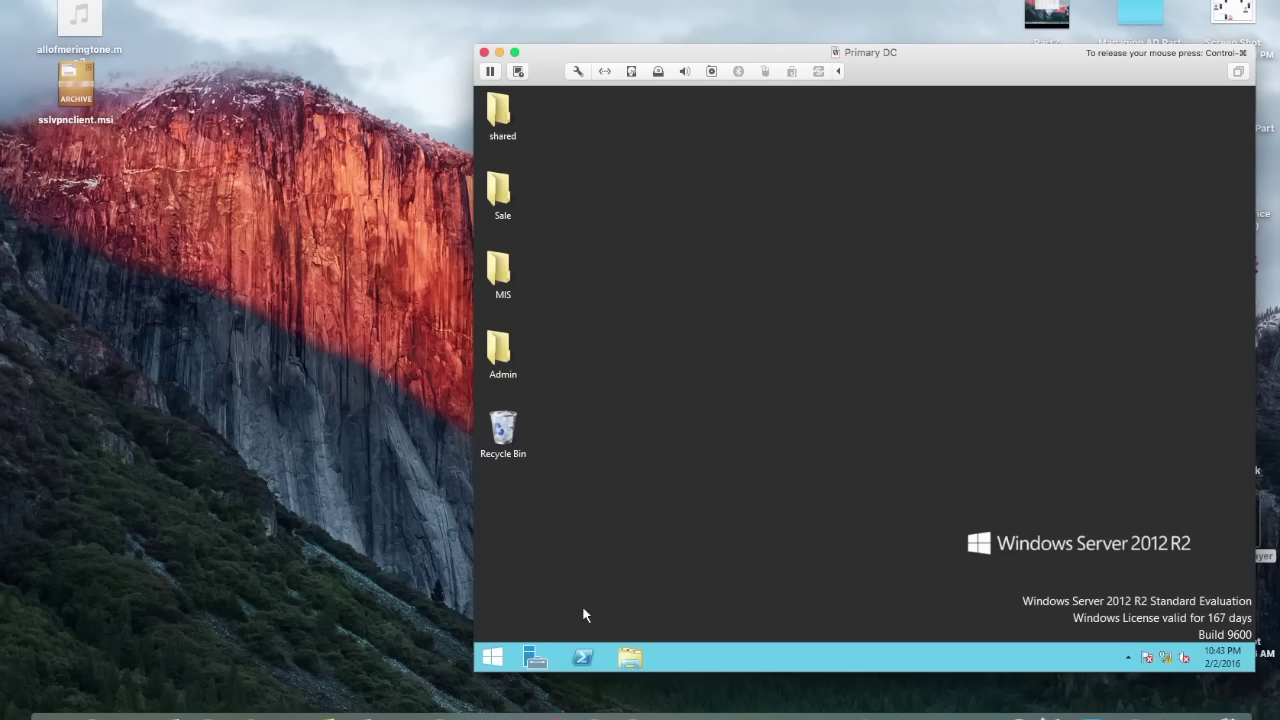
# - Launch Active Directory Users and Computers from Administrative Tools, close the tools folder and maximize the console
pyautogui.press('super')
pyautogui.press('super')
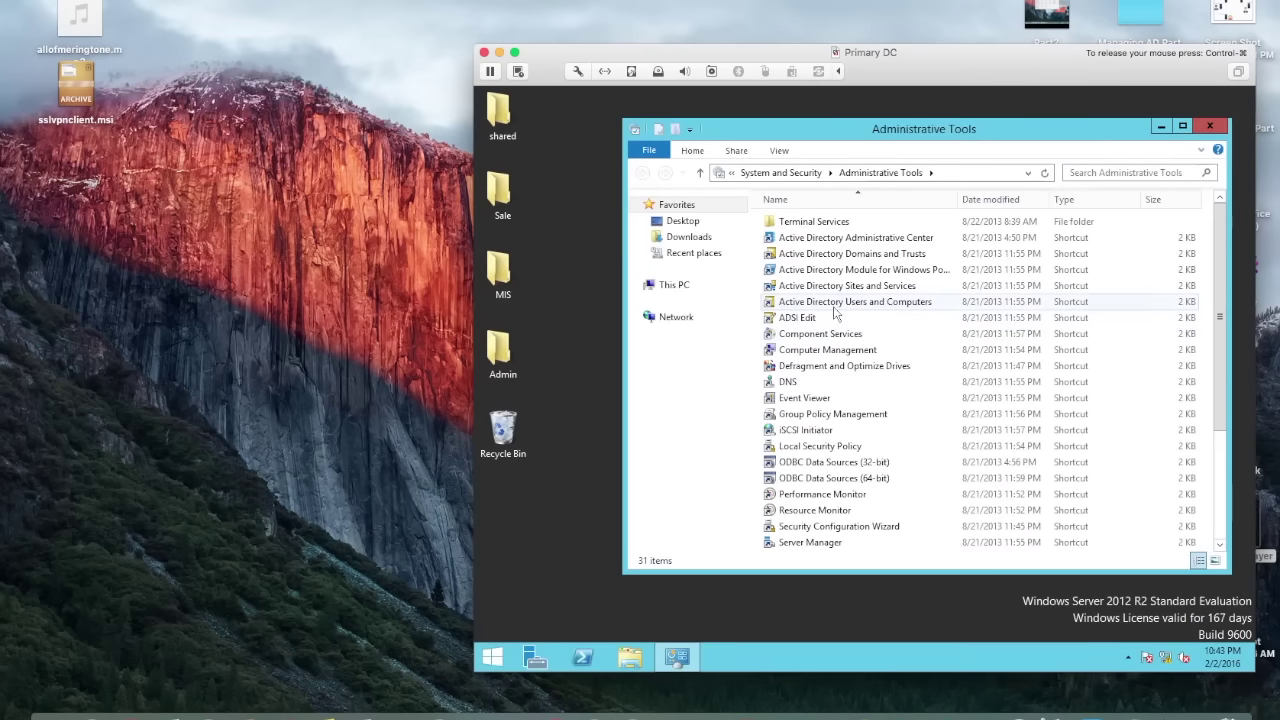
pyautogui.click(836, 302)
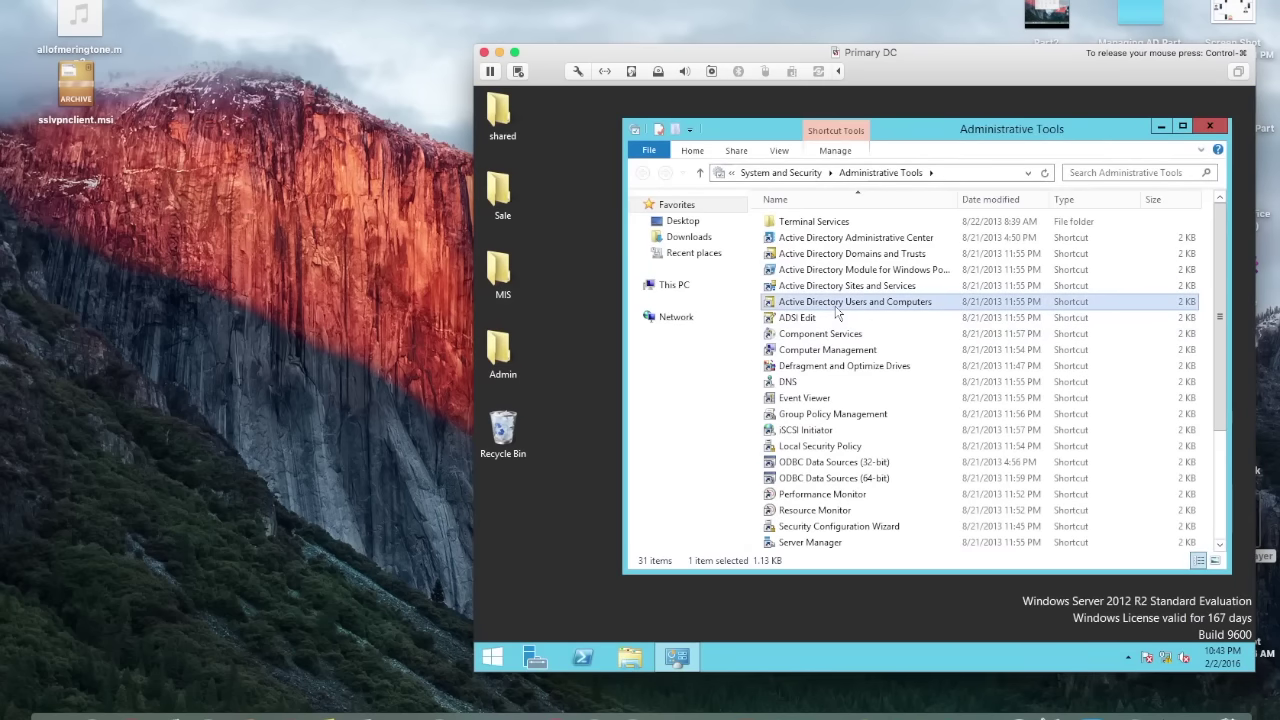
pyautogui.click(1209, 126)
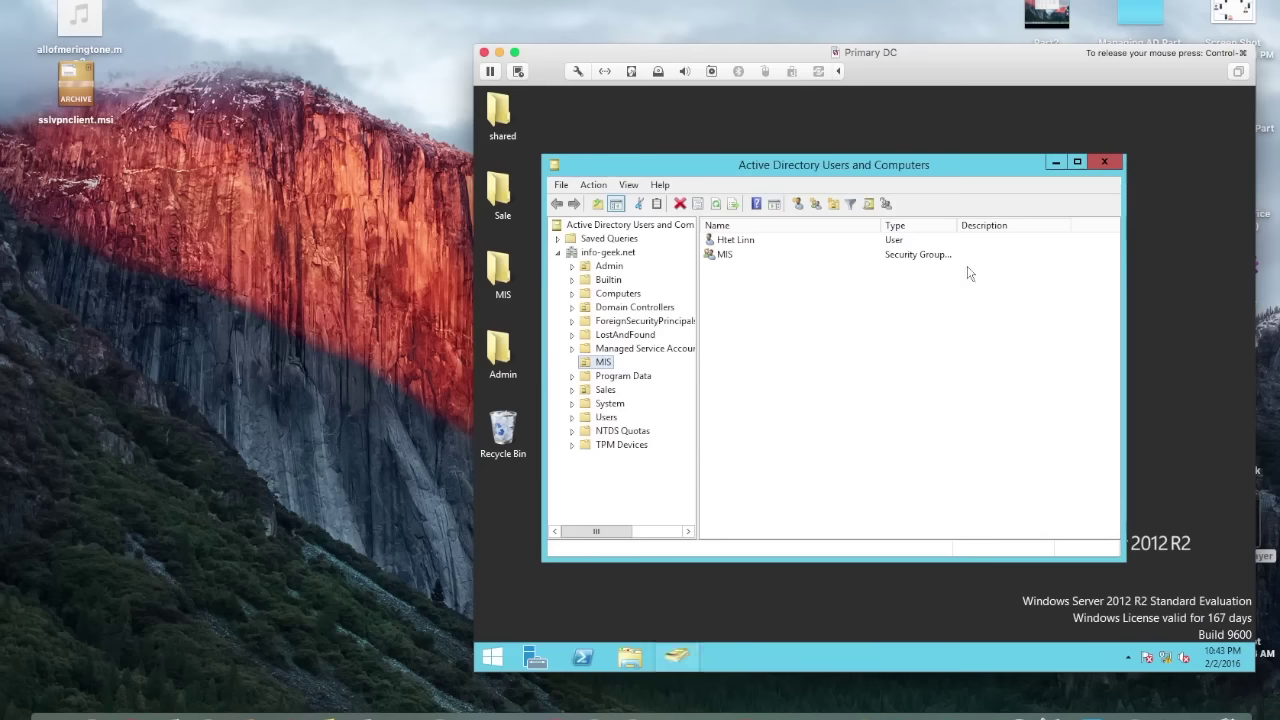
pyautogui.click(1077, 162)
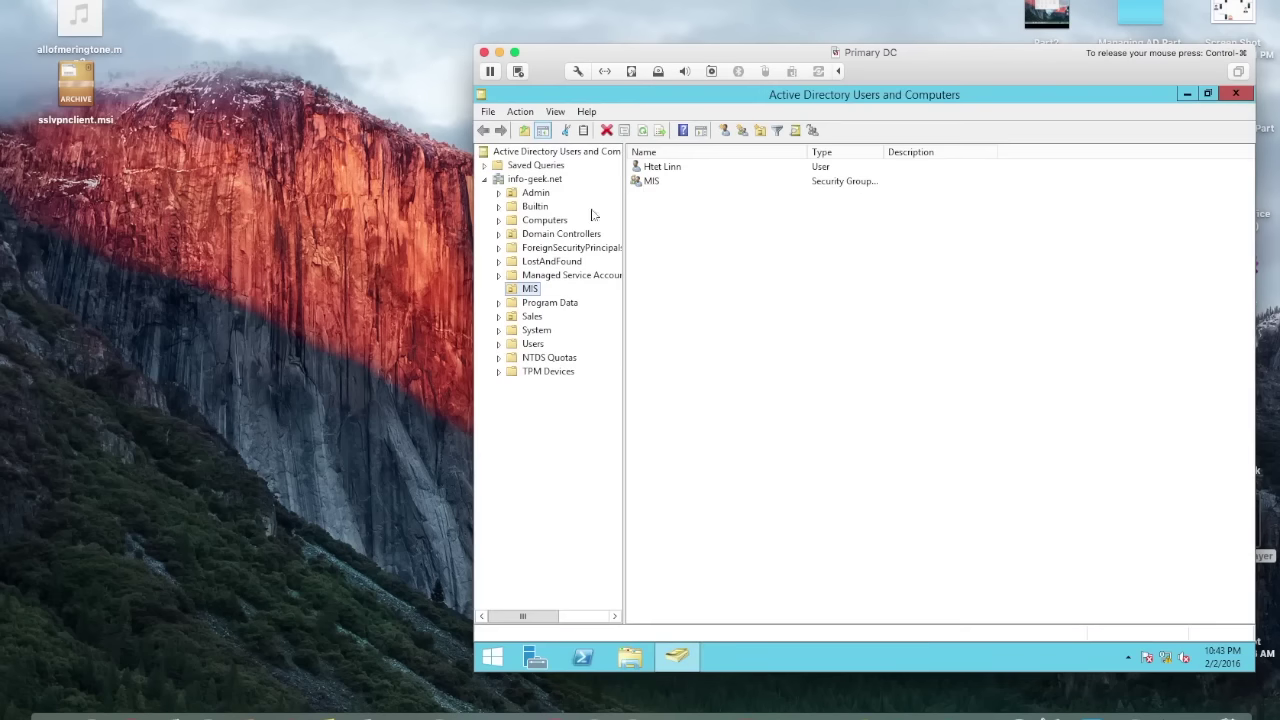
# - Examine the home folder drive letter and network path in the profile properties of the user in the Sales unit
pyautogui.click(533, 316)
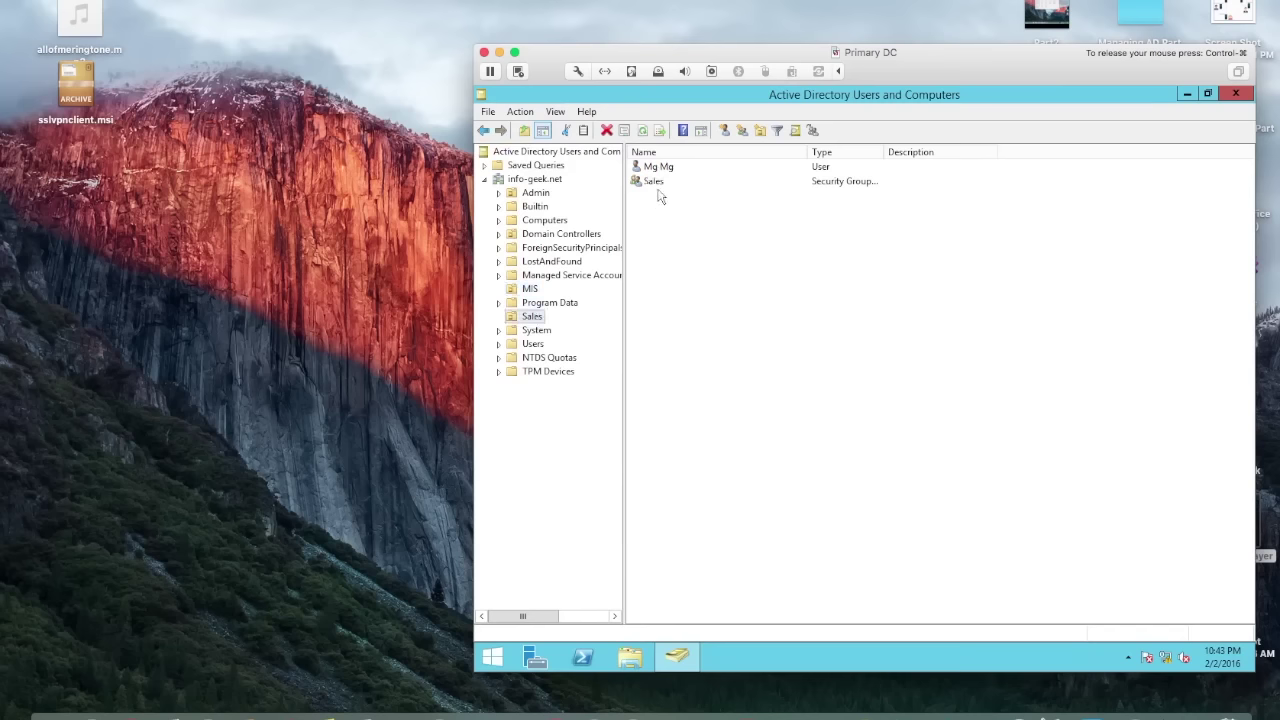
pyautogui.click(658, 168)
pyautogui.doubleClick(658, 168)
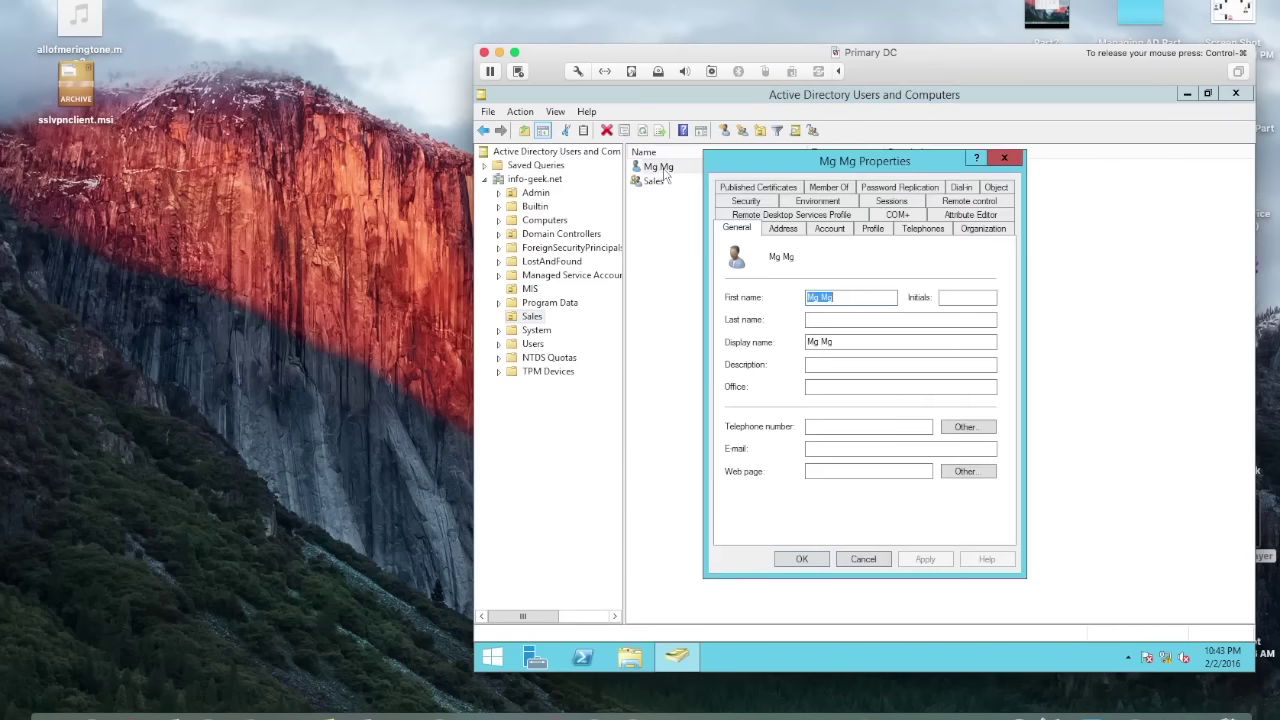
pyautogui.click(866, 230)
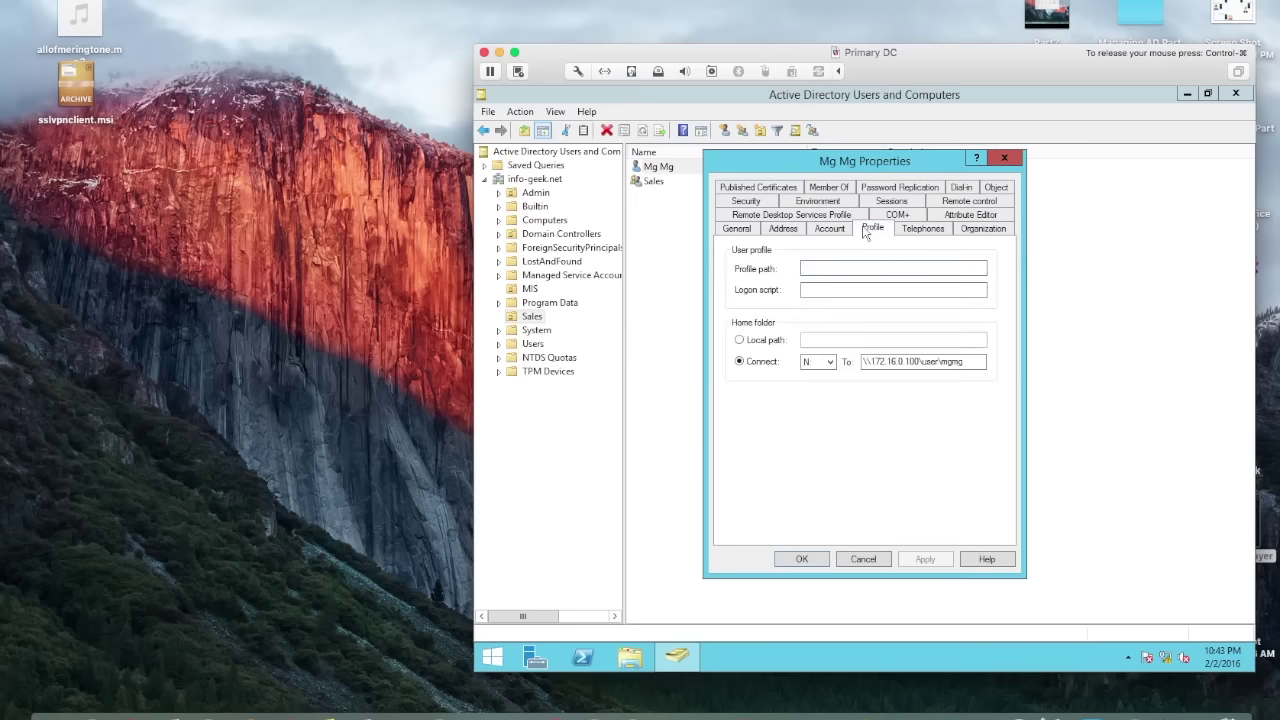
pyautogui.click(822, 364)
pyautogui.click(865, 363)
pyautogui.moveTo(965, 362); pyautogui.dragTo(864, 368)
pyautogui.click(942, 362)
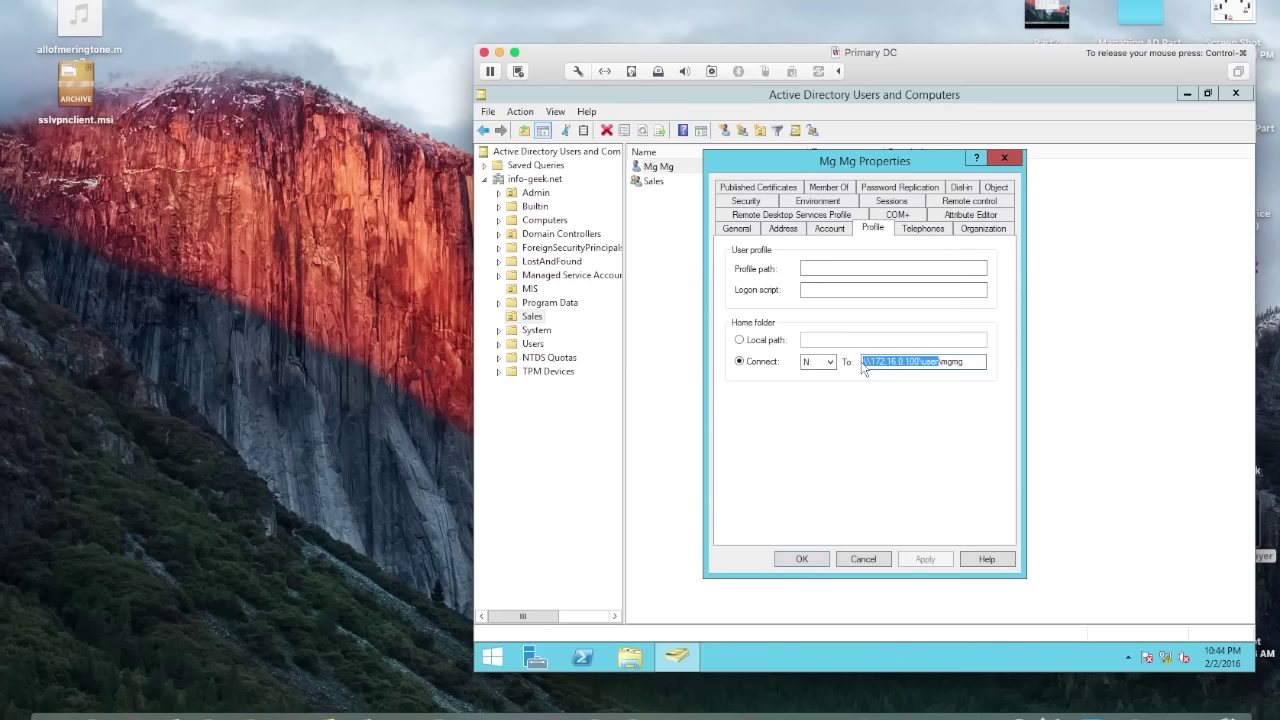
# - Connect to the file server \\172.16.0.100 and open its user share
pyautogui.press('super+r')
pyautogui.write('\\')
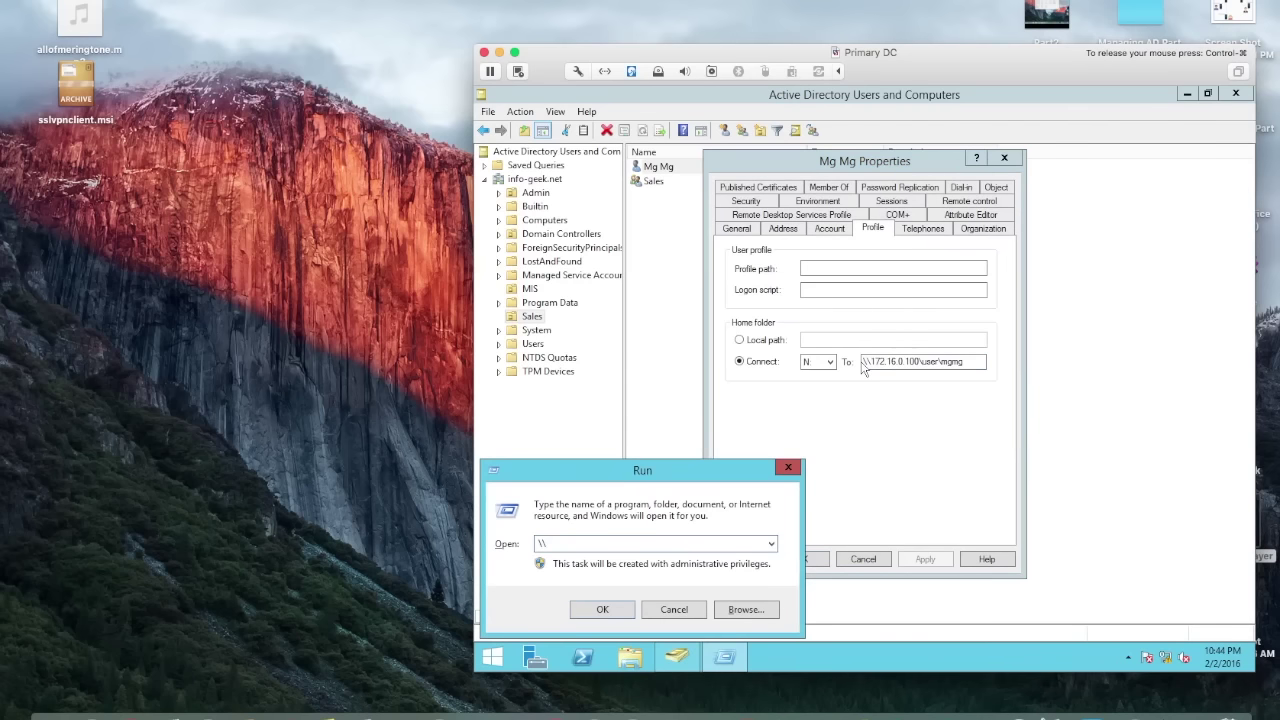
pyautogui.write('172.16.1')
pyautogui.press('BackSpace')
pyautogui.write('0.100')
pyautogui.press('Return')
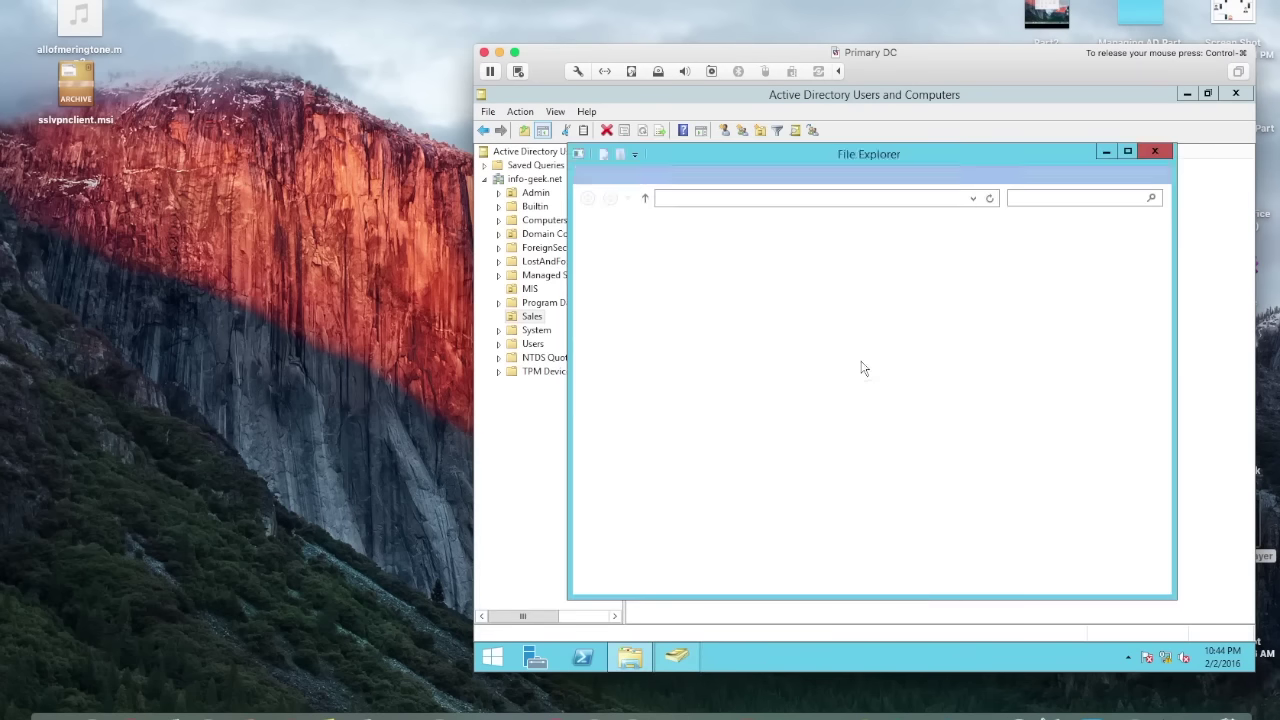
pyautogui.doubleClick(768, 256)
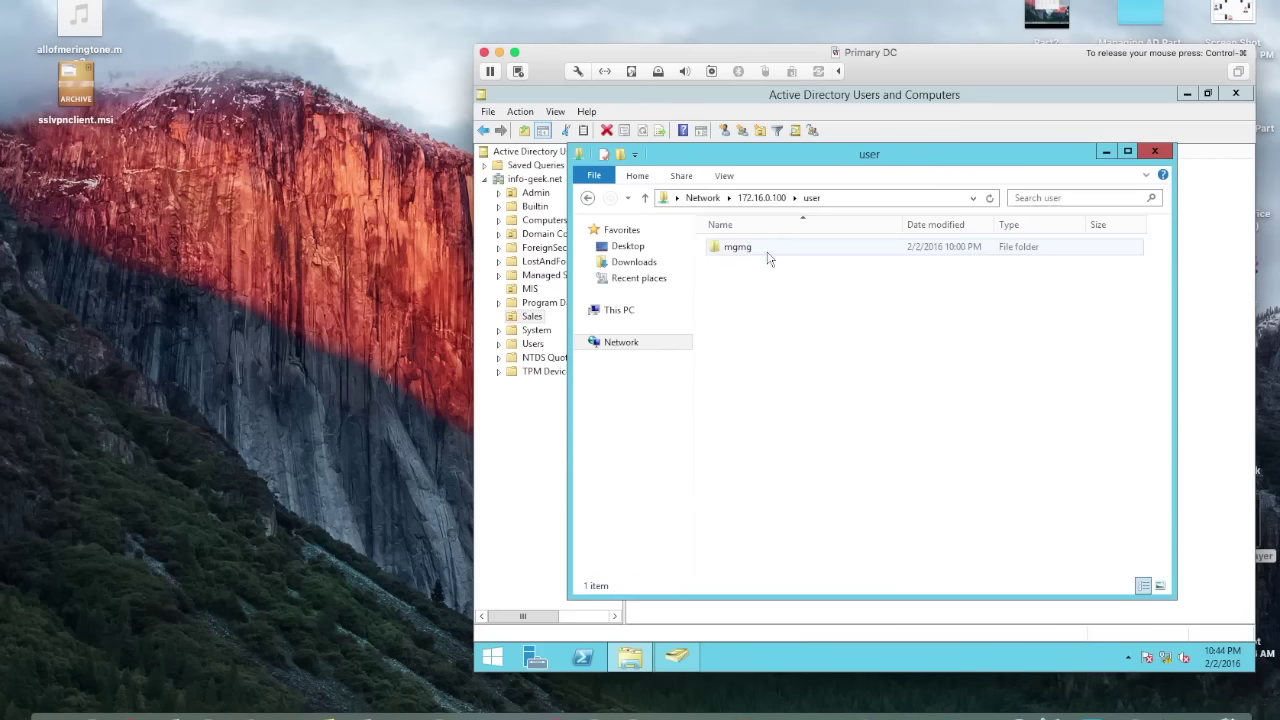
# - Compare the folder in the user share with the home folder path in the Sales user's profile properties, closing the share window
pyautogui.moveTo(766, 160); pyautogui.dragTo(906, 229)
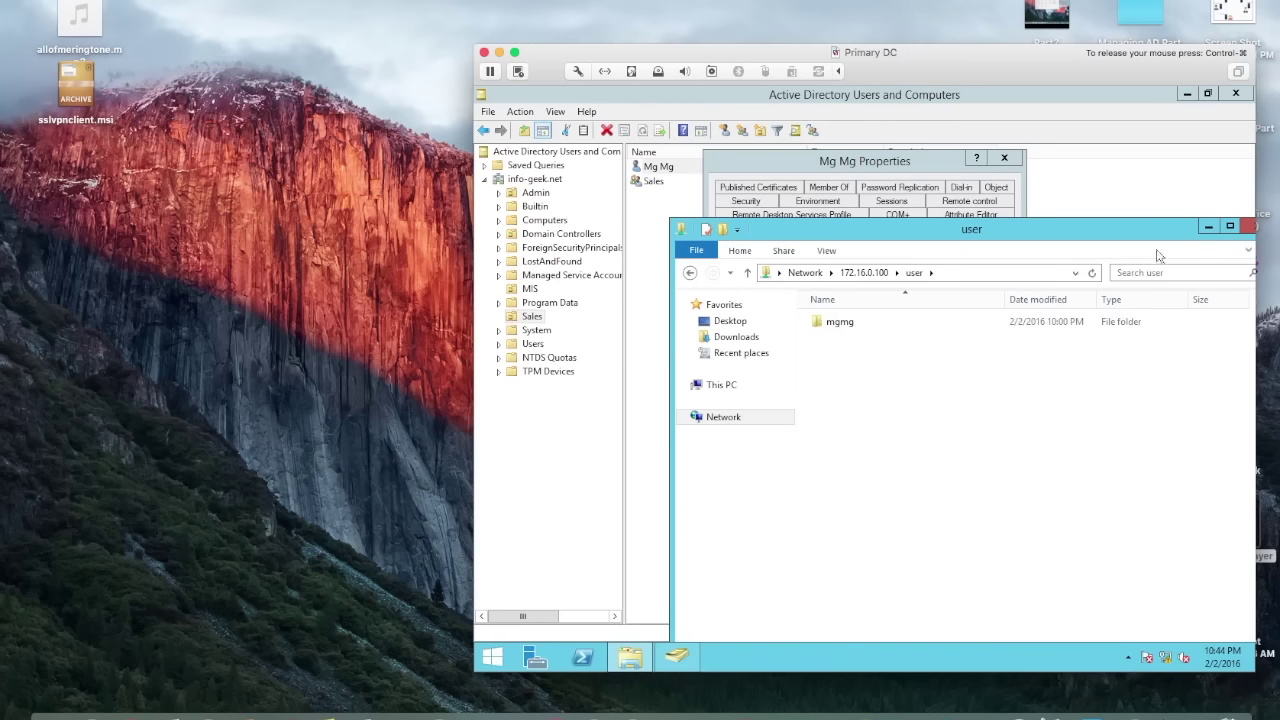
pyautogui.moveTo(1172, 229); pyautogui.dragTo(1078, 230)
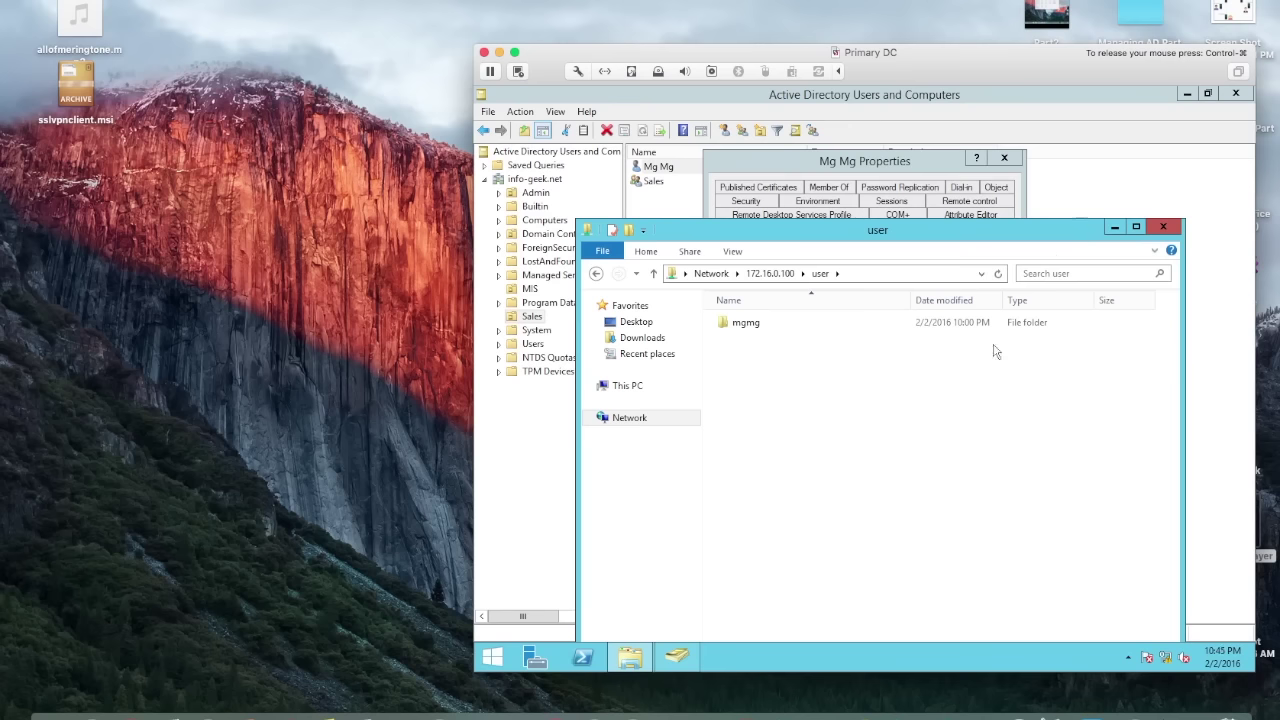
pyautogui.click(1156, 232)
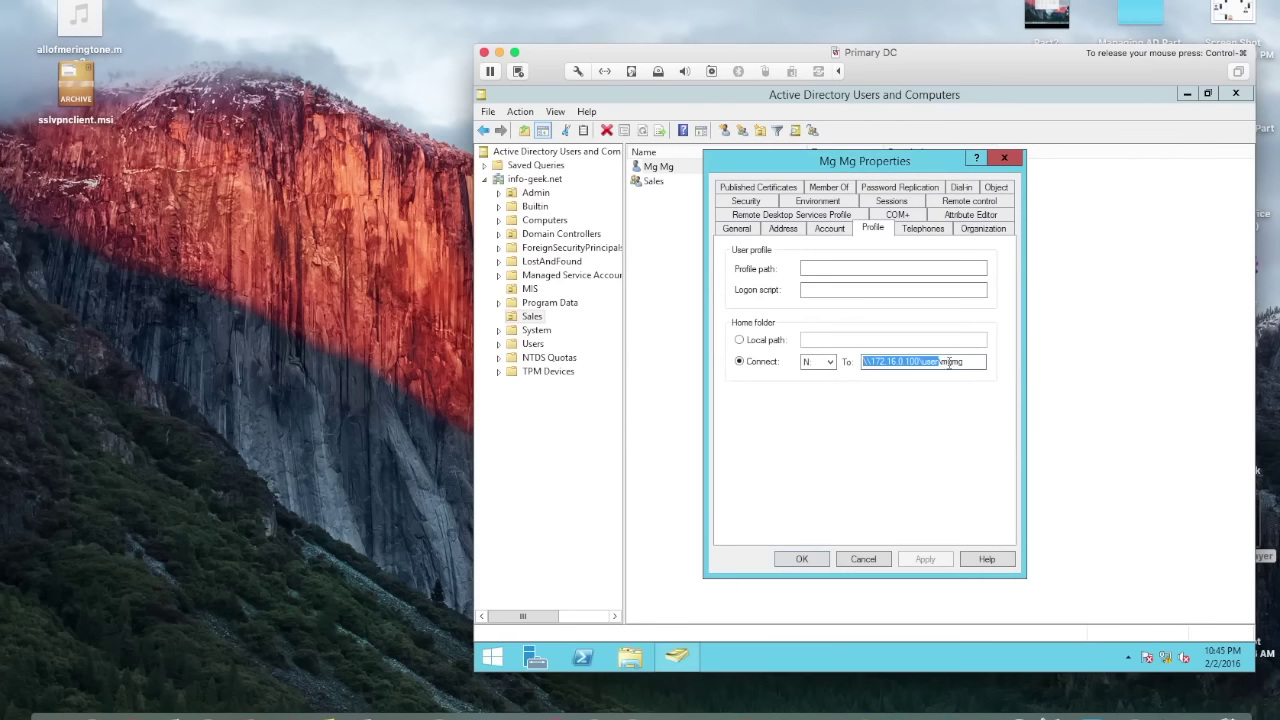
pyautogui.moveTo(942, 361); pyautogui.dragTo(968, 362)
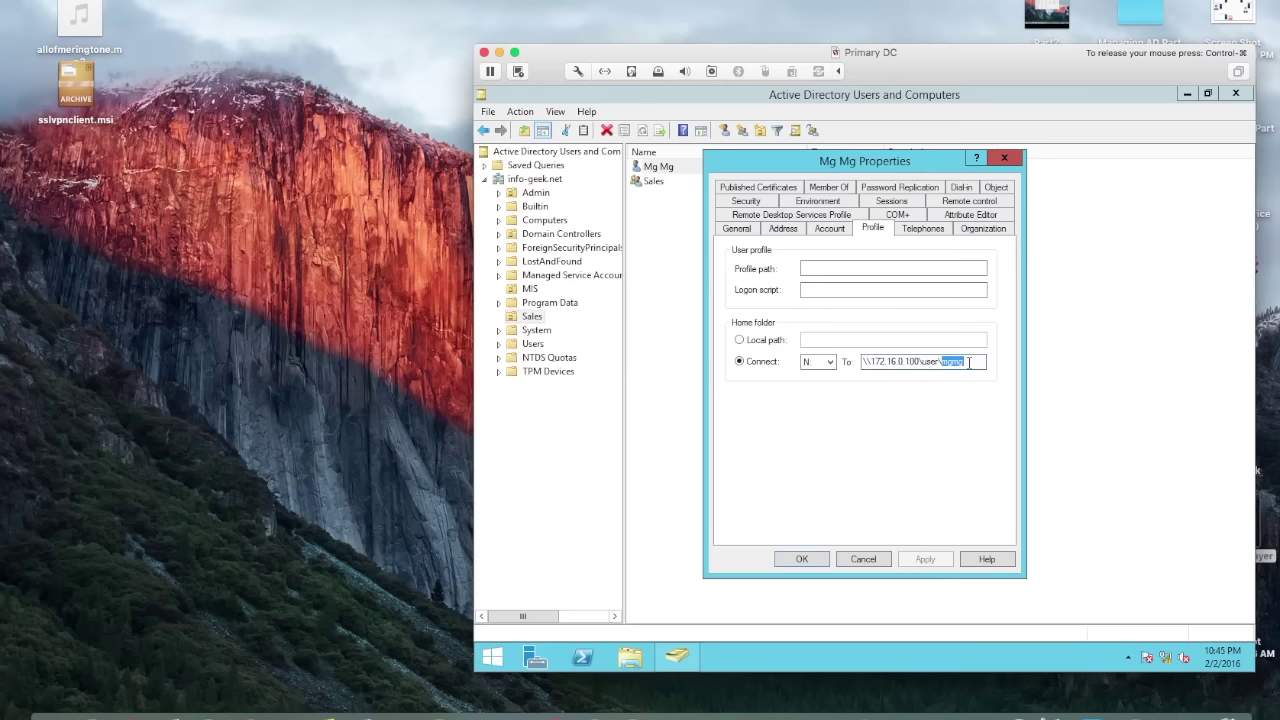
# - Check the mapped home drive in Computer on the Windows 7 client, return to the Primary DC and close the Sales user's properties
pyautogui.hotkey('ctrl', 'Up')
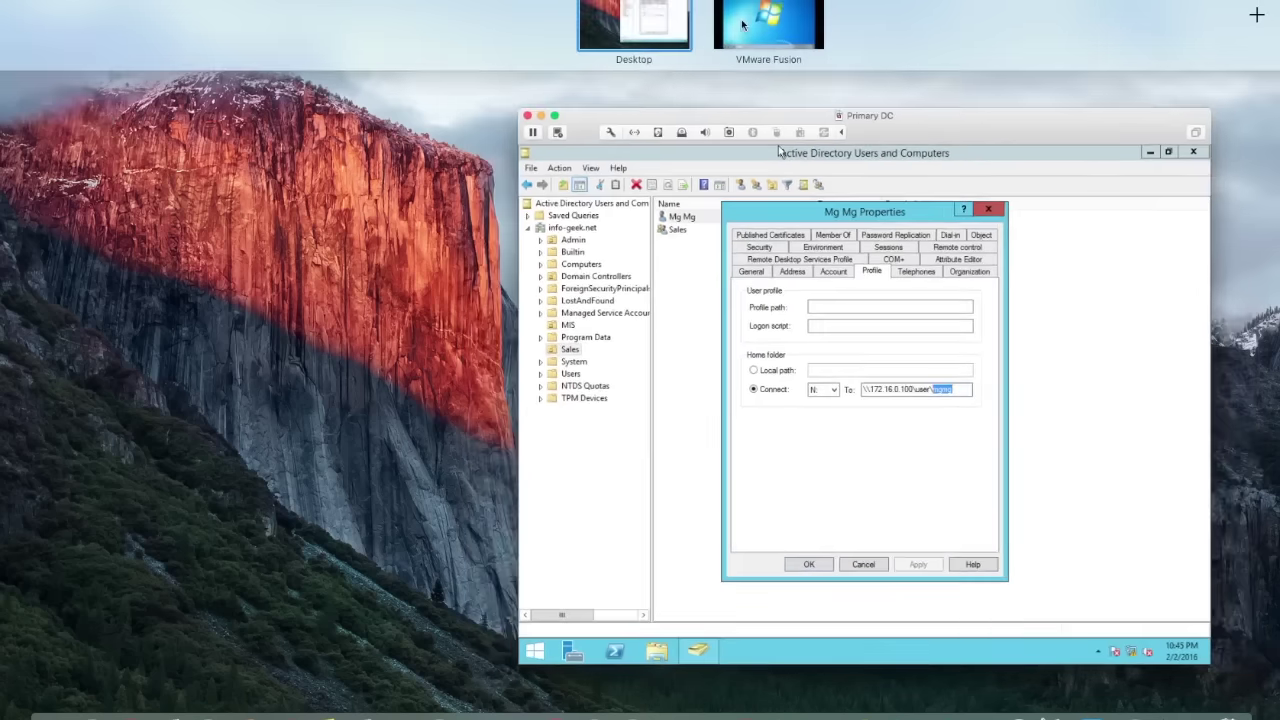
pyautogui.click(742, 25)
pyautogui.press('super+e')
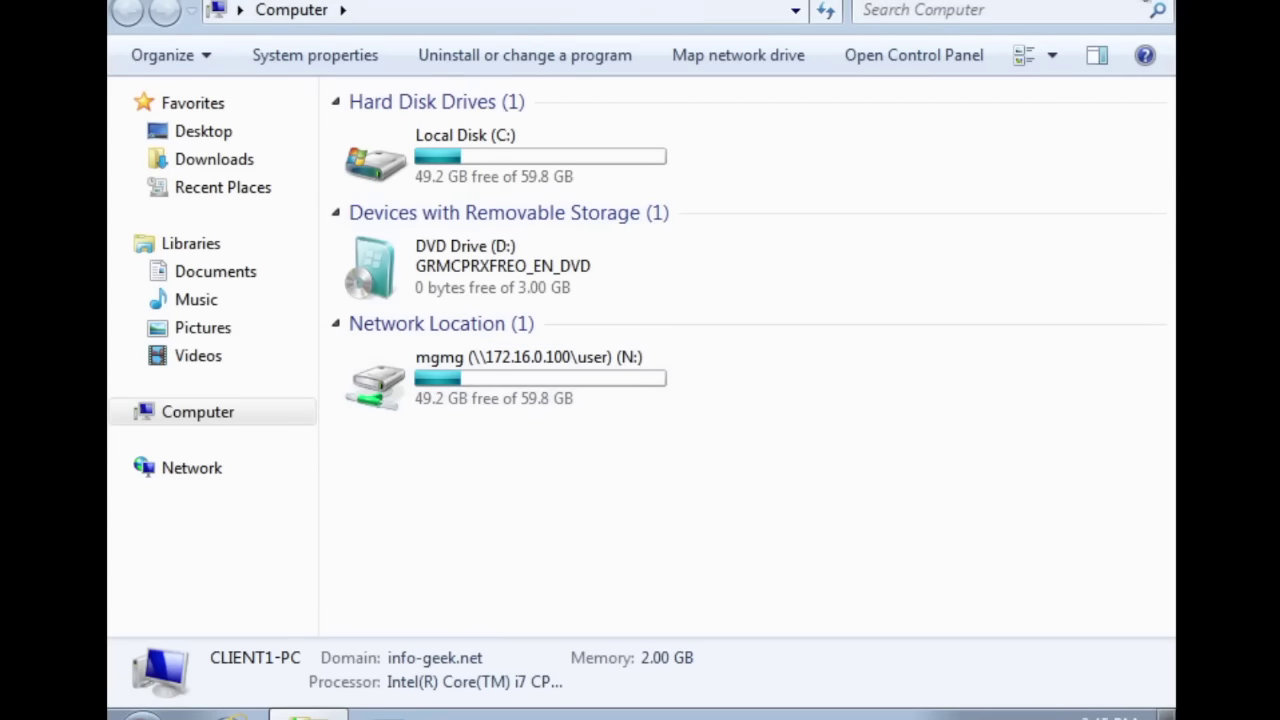
pyautogui.hotkey('alt', 'F4')
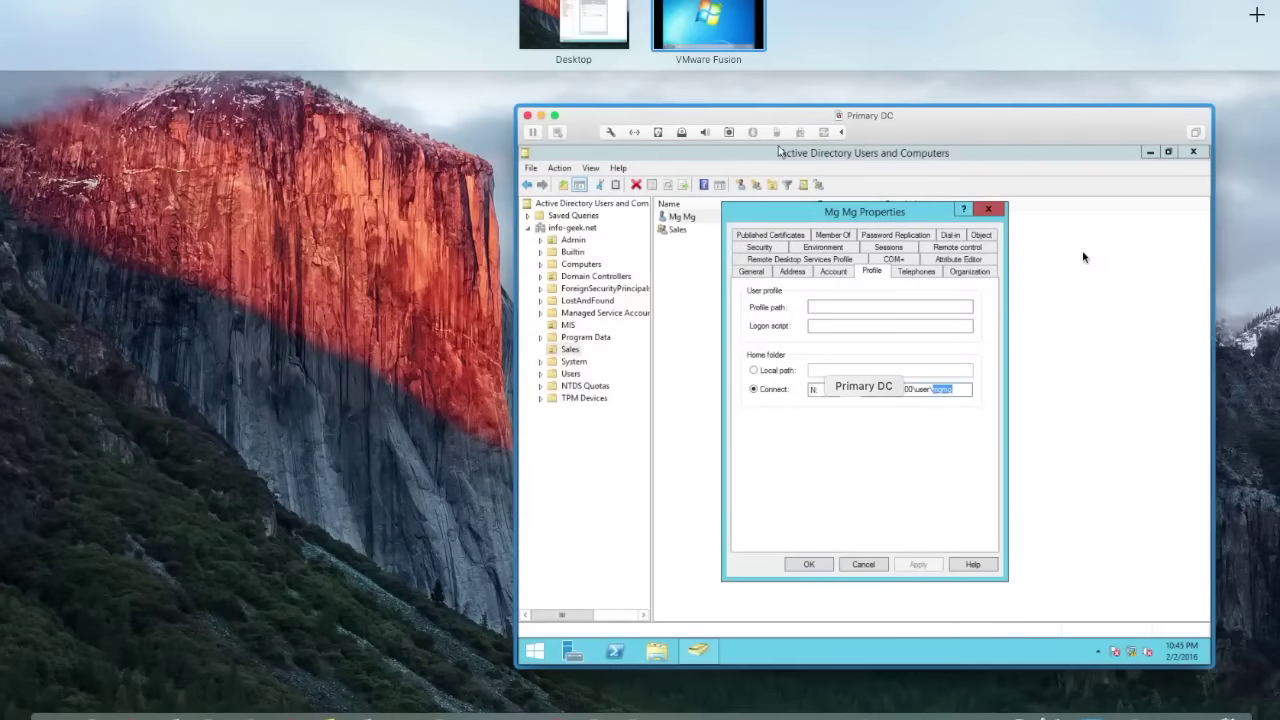
pyautogui.click(779, 152)
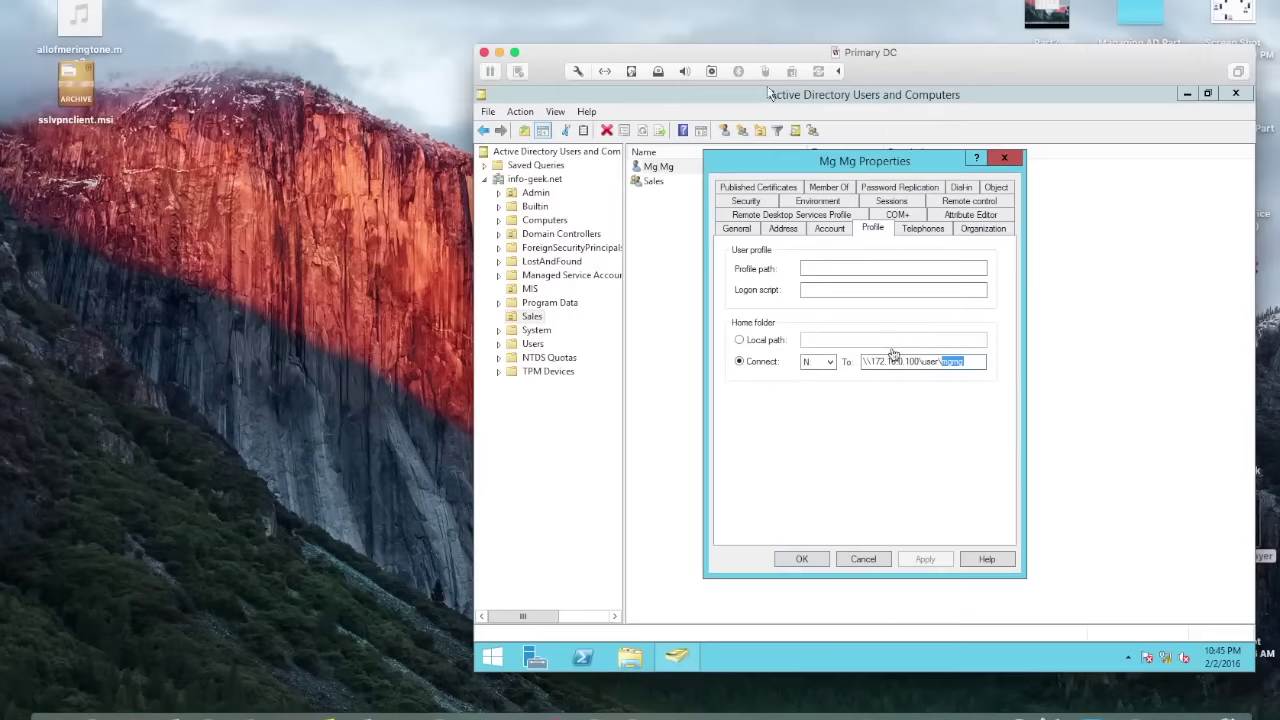
pyautogui.click(808, 566)
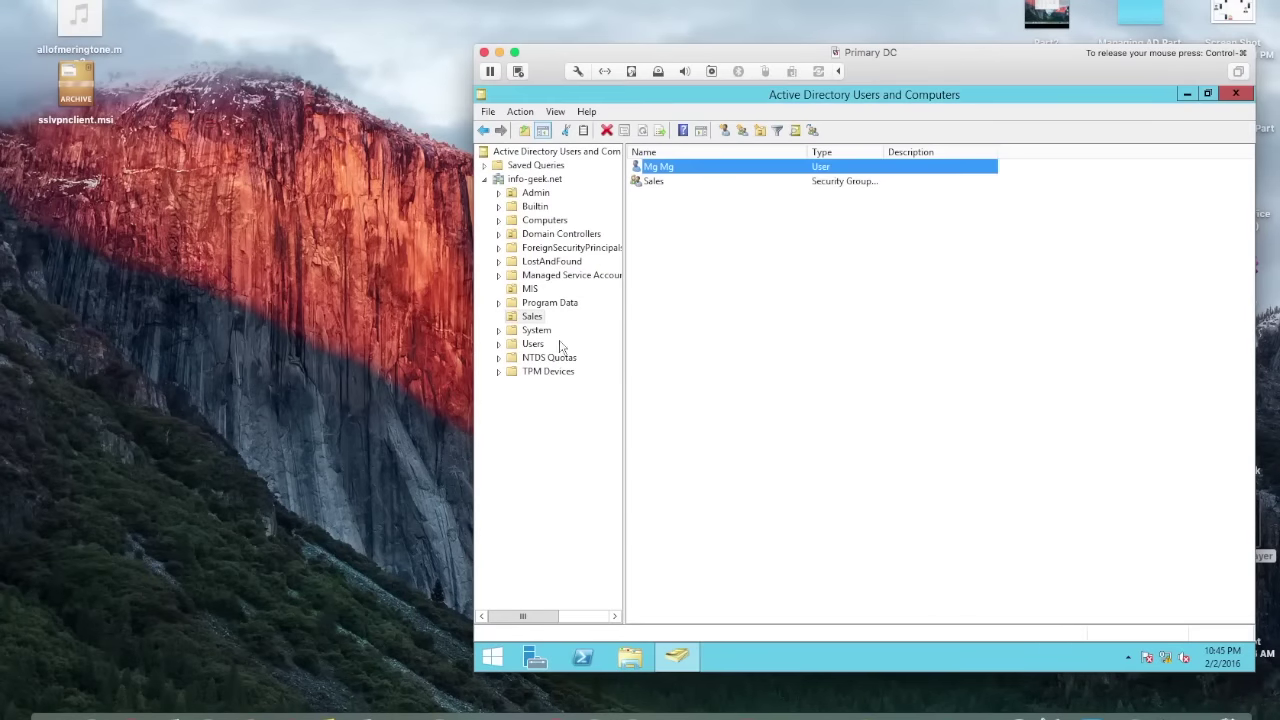
# - Connect the MIS user's home folder as drive N: to \\172.16.0.100\user\ followed by the user's logon name, and save the profile
pyautogui.click(530, 289)
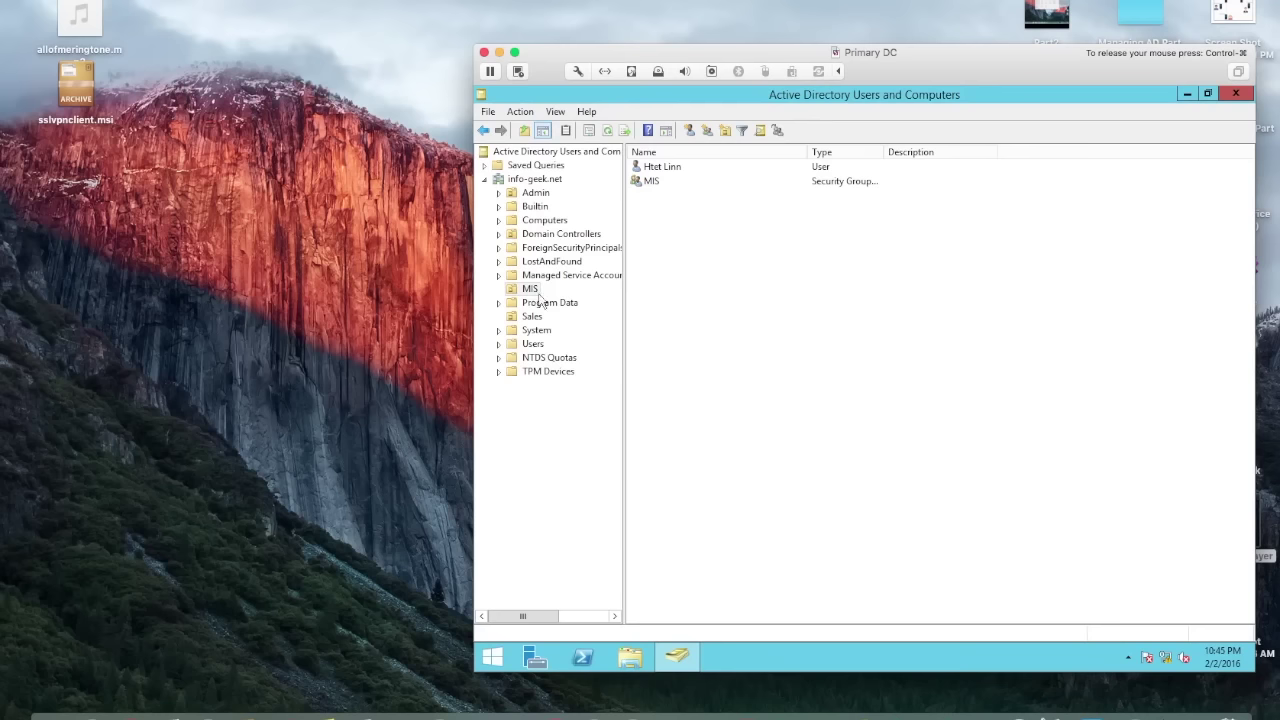
pyautogui.click(670, 171)
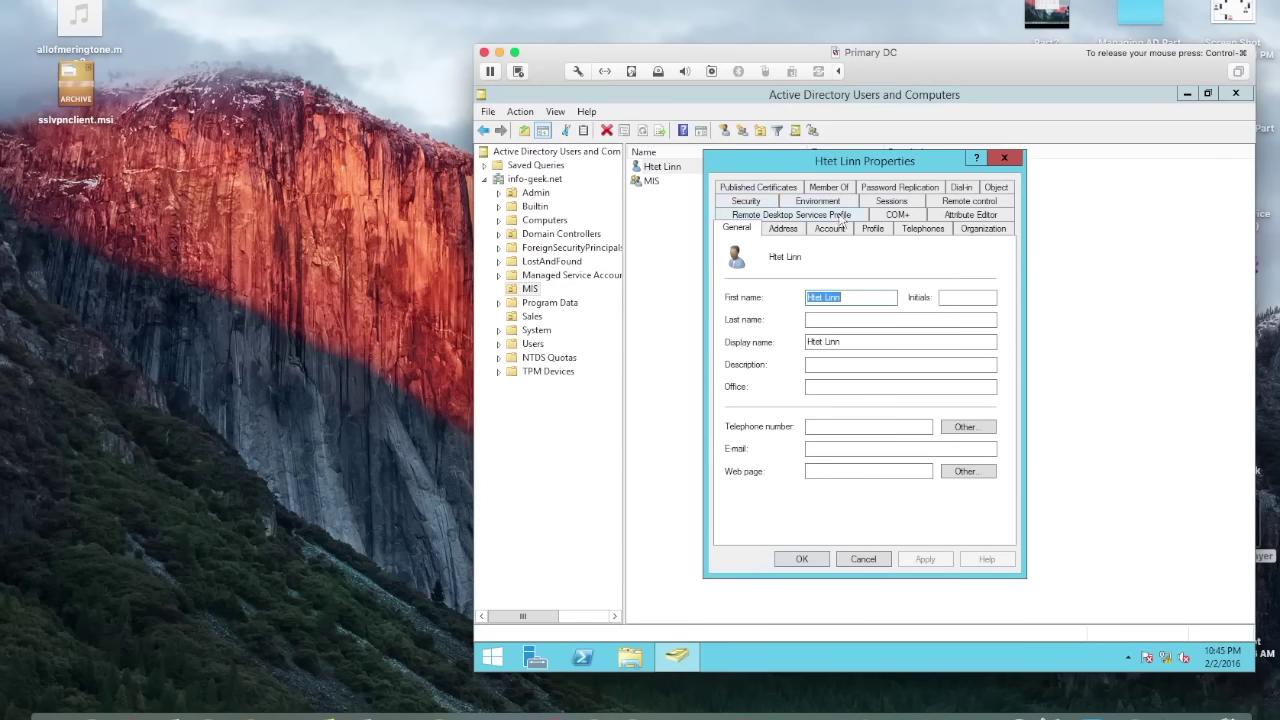
pyautogui.click(866, 229)
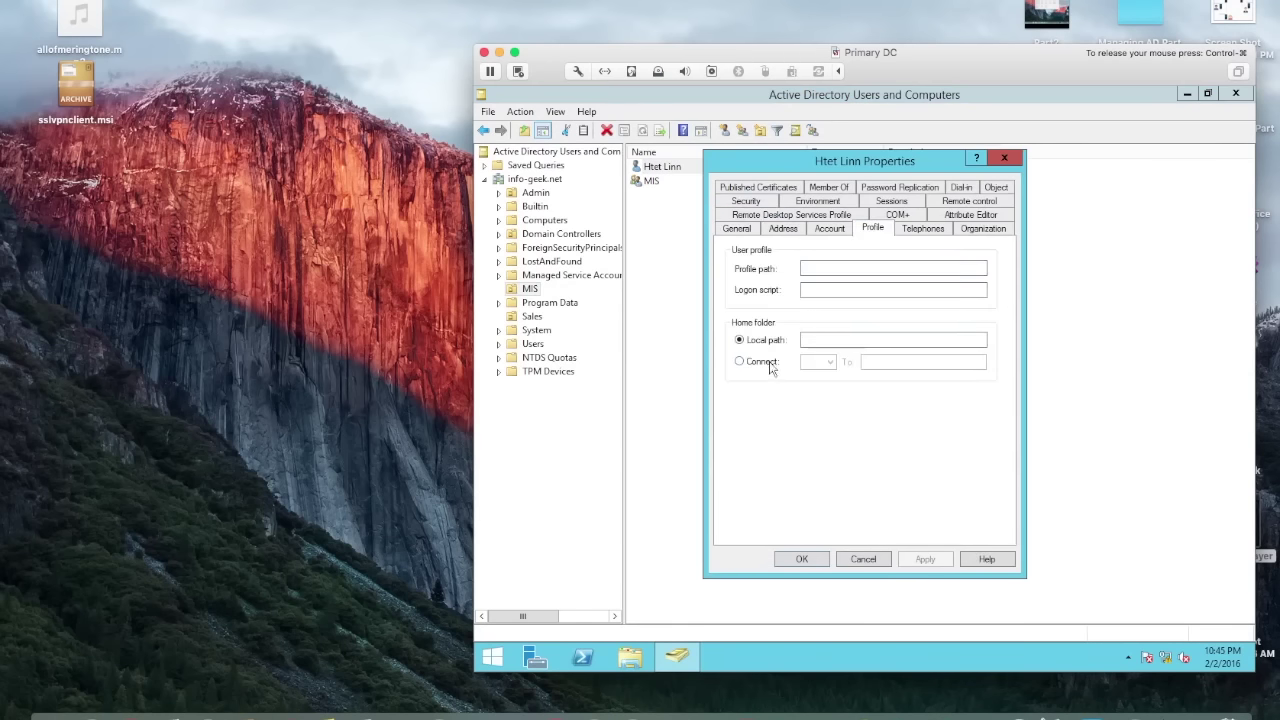
pyautogui.click(771, 368)
pyautogui.click(818, 362)
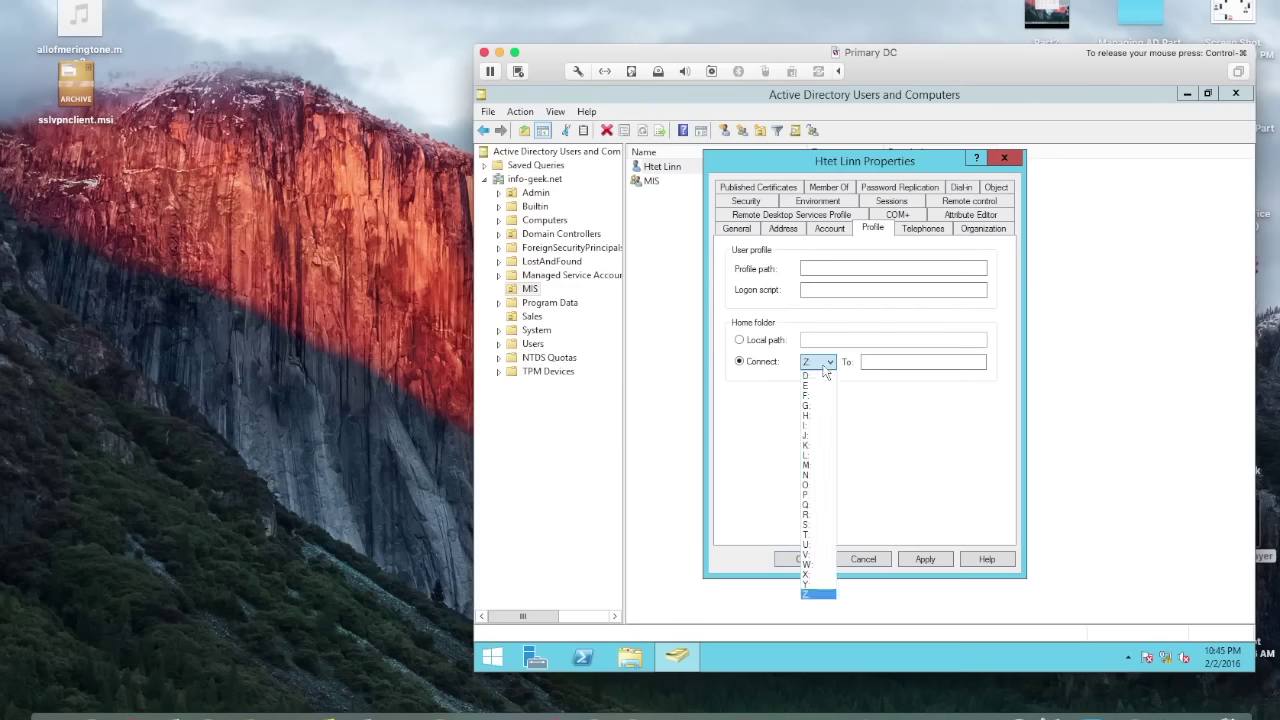
pyautogui.click(815, 475)
pyautogui.click(884, 366)
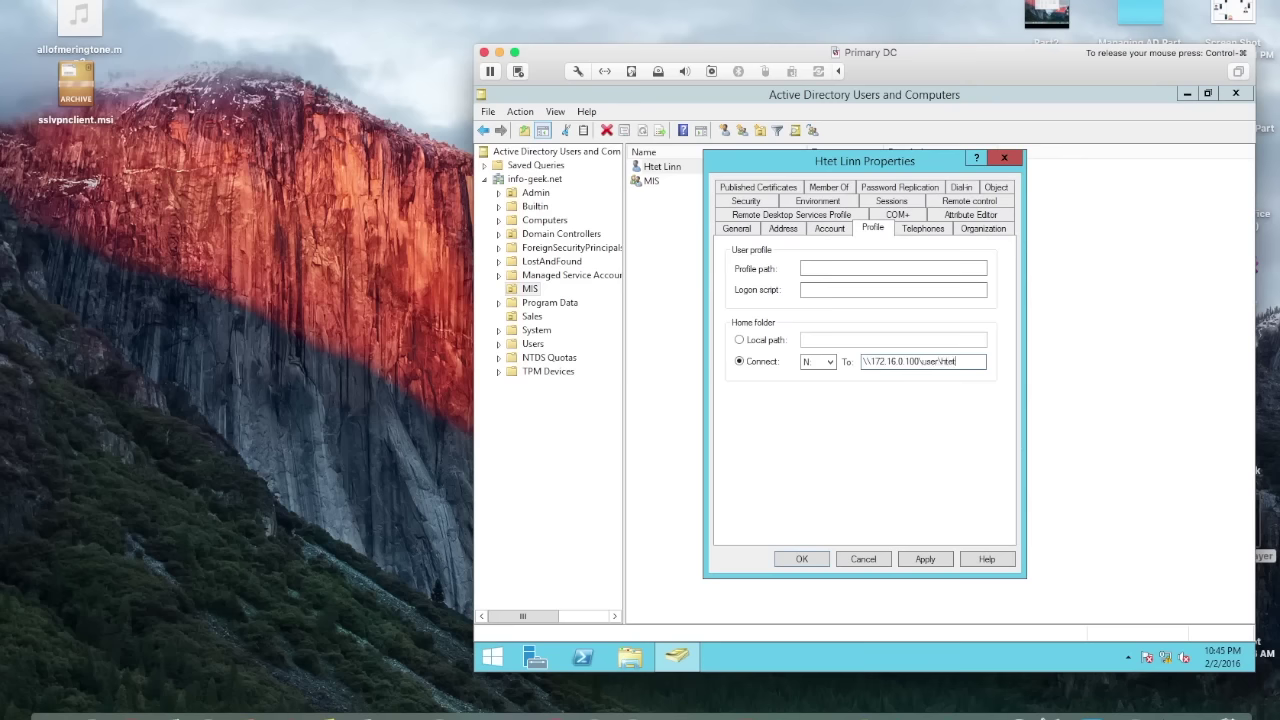
pyautogui.click(804, 560)
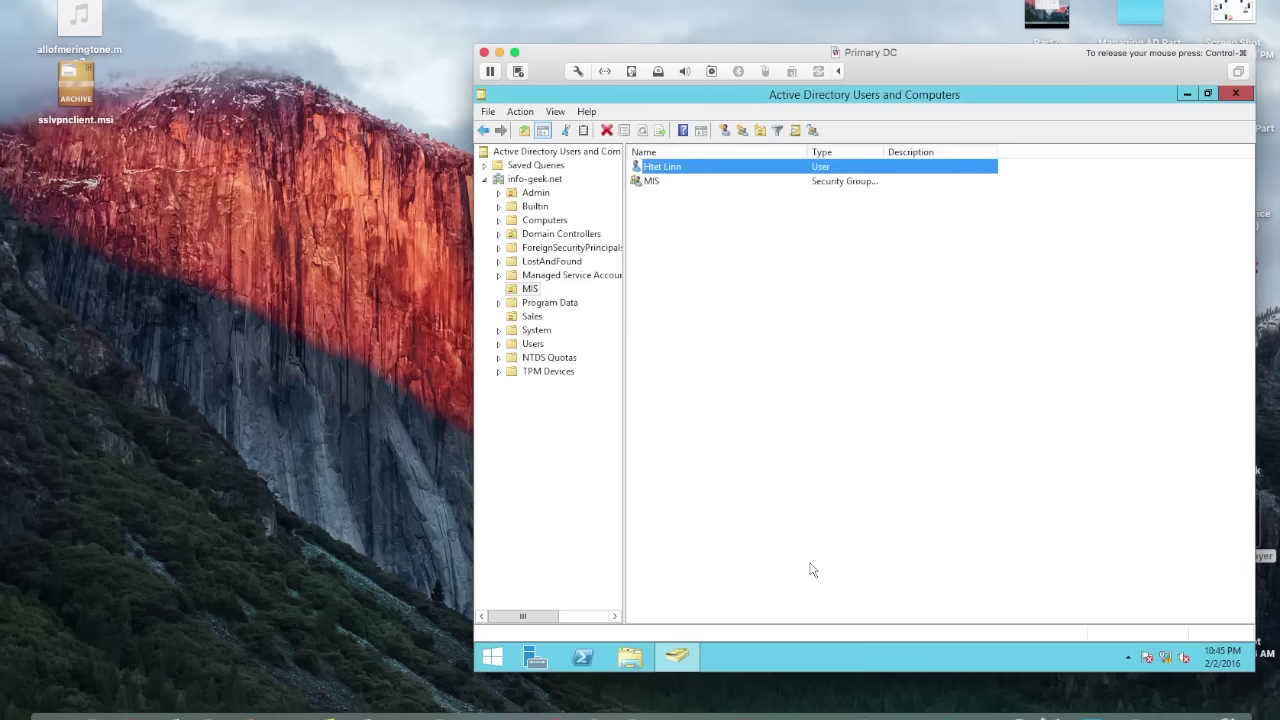
# - Close Active Directory Users and Computers, minimize the Primary DC window and switch to the Windows 7 x64 virtual machine
pyautogui.click(1235, 93)
pyautogui.click(500, 52)
pyautogui.hotkey('ctrl', 'Up')
pyautogui.click(755, 22)
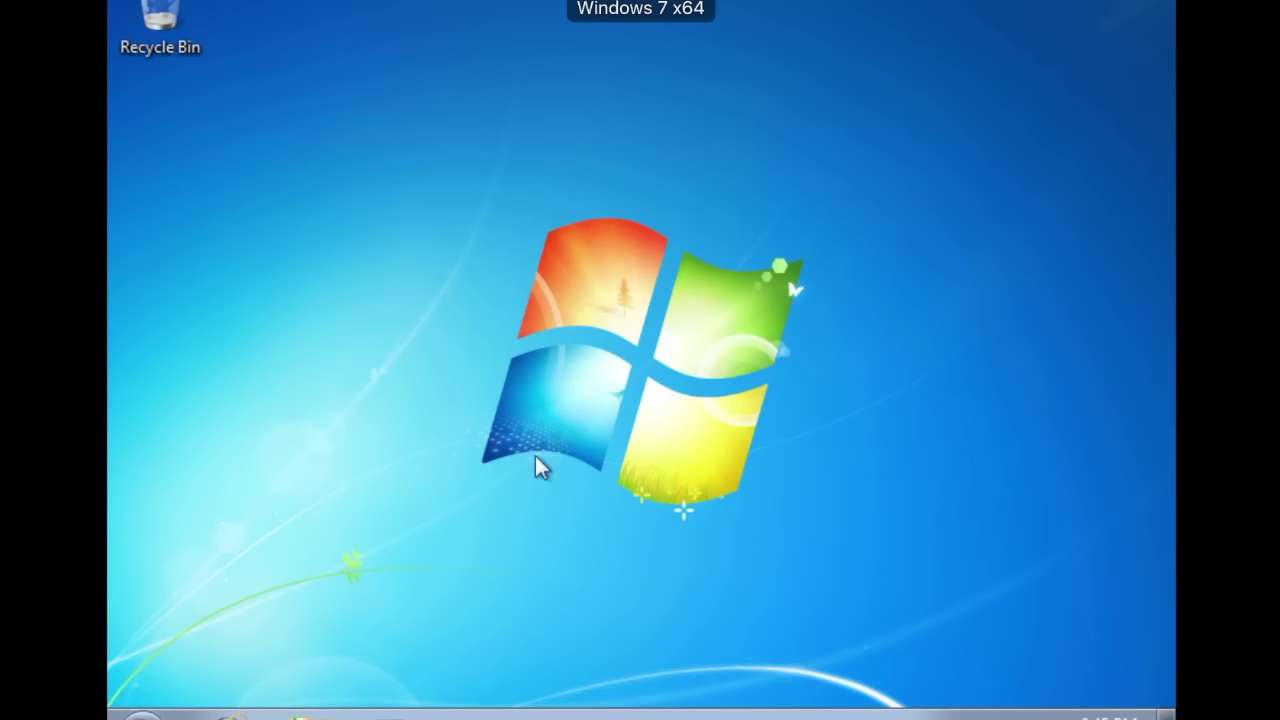
# - Lock the current client session and switch to the MIS user's logged-on session with the account password
pyautogui.press('super+l')
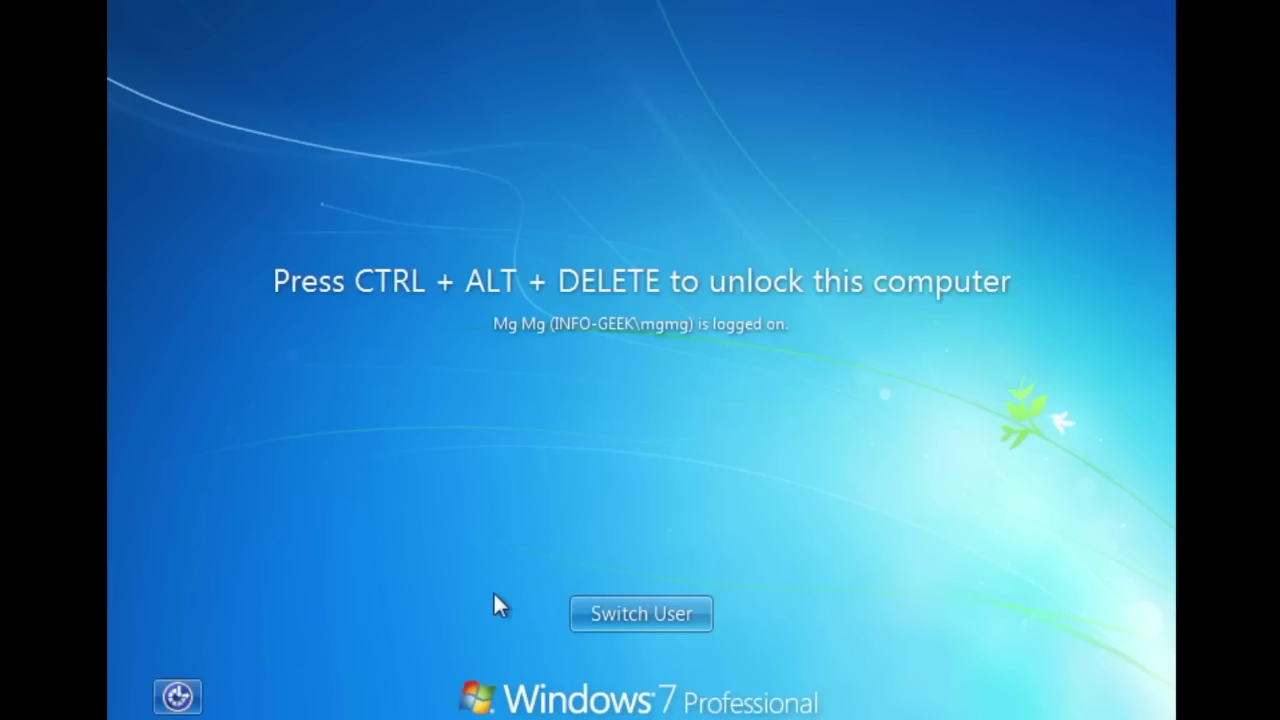
pyautogui.click(590, 612)
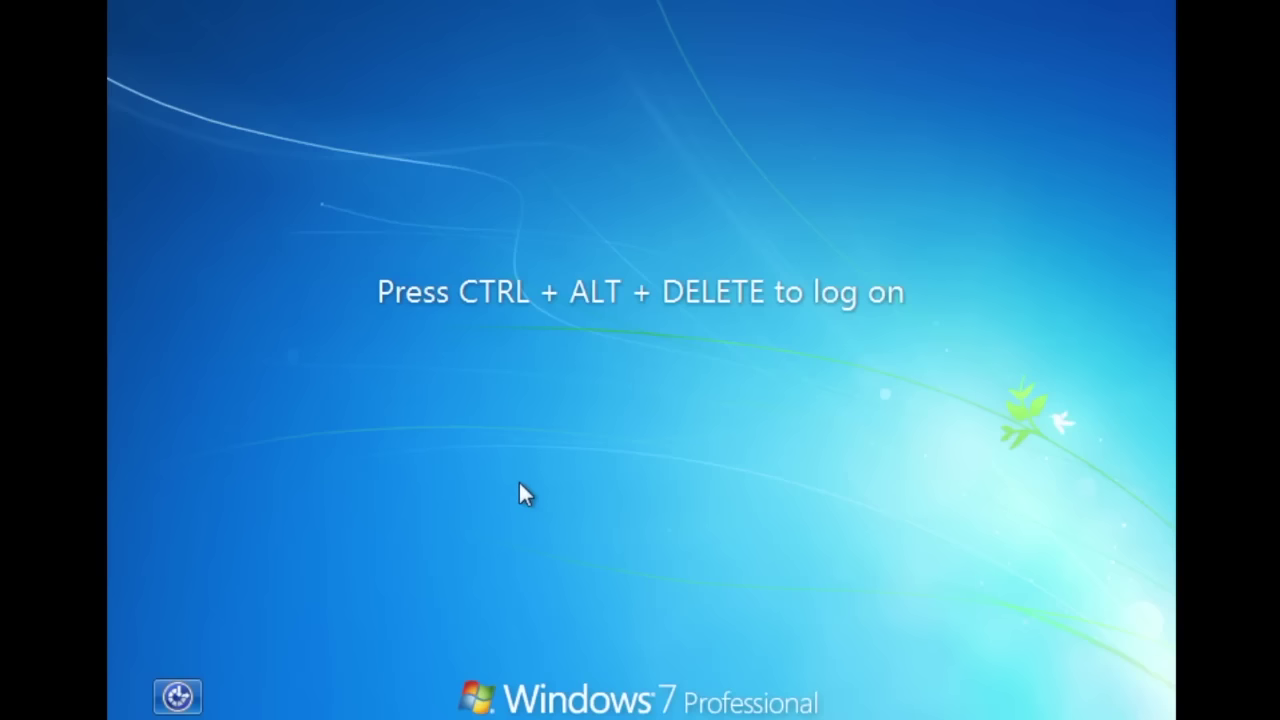
pyautogui.hotkey('ctrl', 'alt', 'Delete')
pyautogui.click(279, 440)
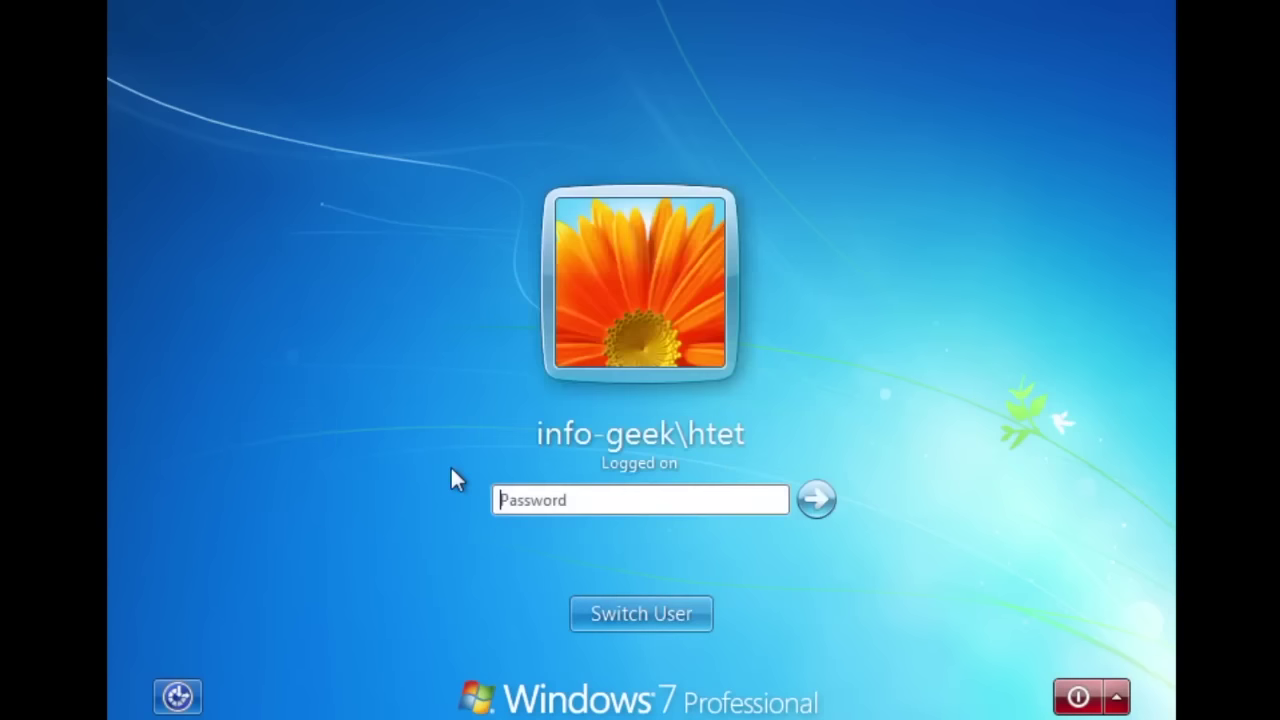
pyautogui.write('*********')
pyautogui.press('Return')
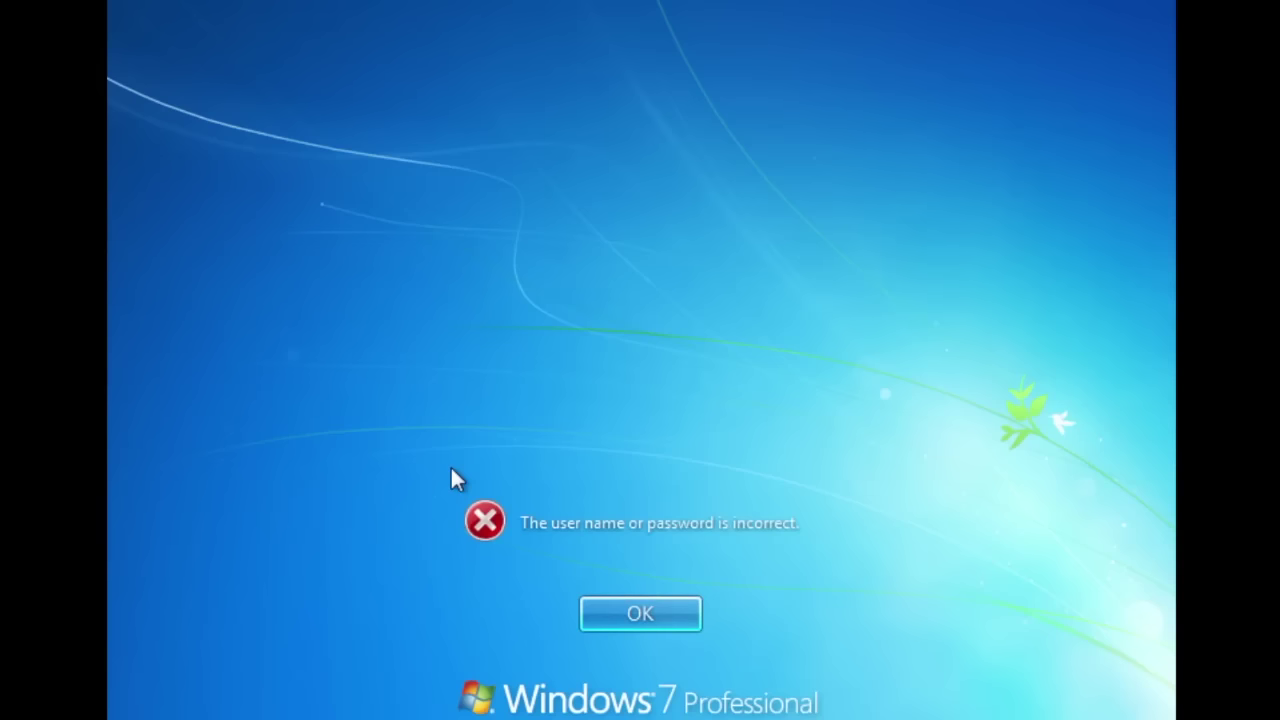
pyautogui.press('Return')
pyautogui.write('************')
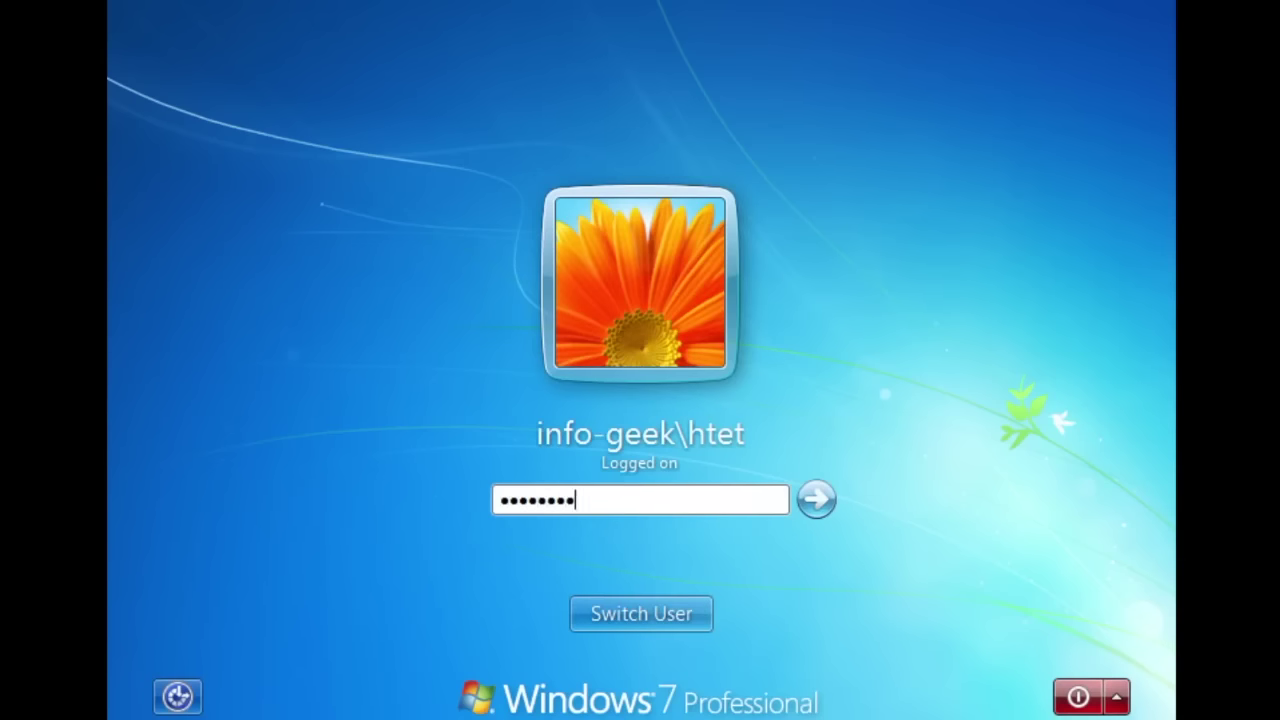
pyautogui.press('Return')
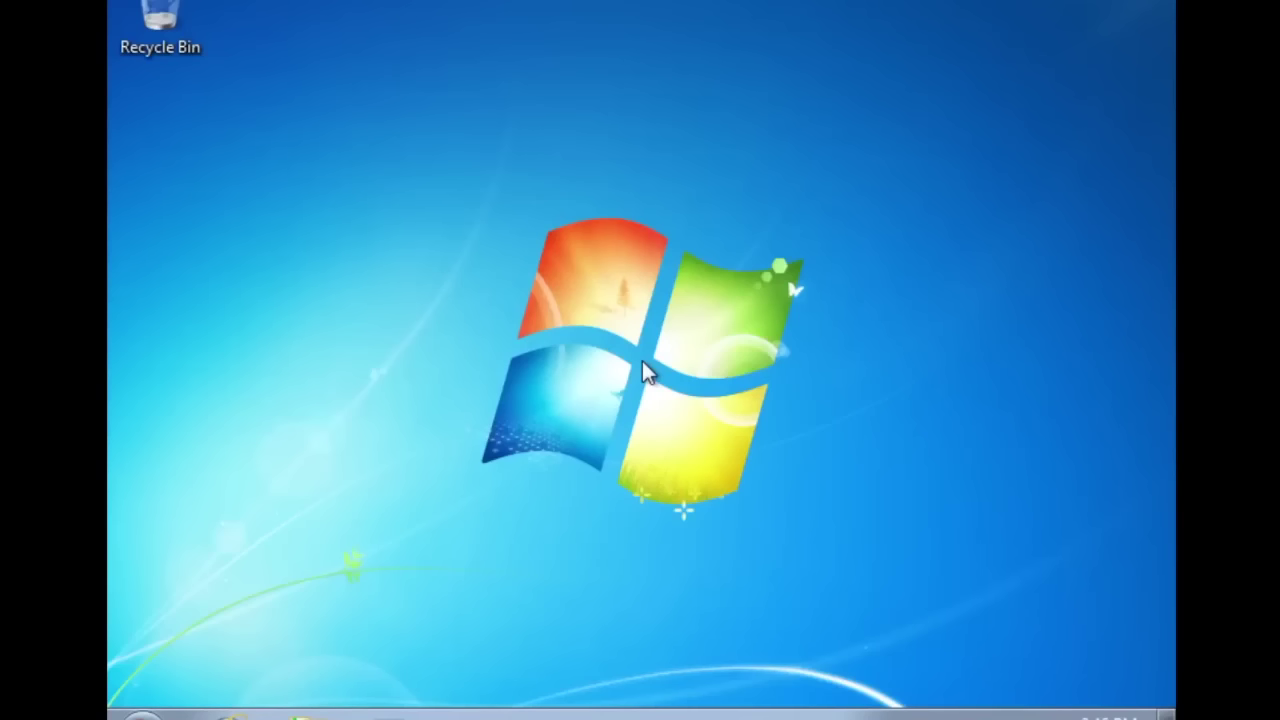
# - Check Computer for a mapped home drive and log the MIS user off Windows
pyautogui.press('super+e')
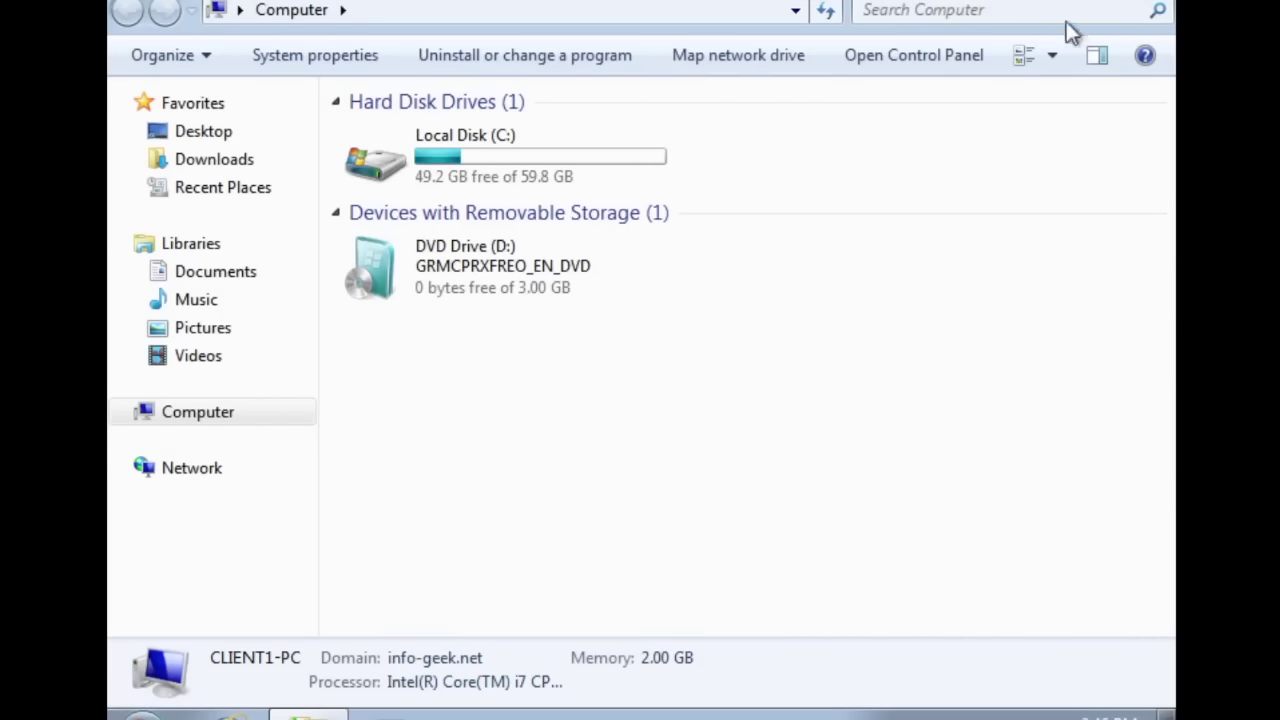
pyautogui.click(1145, 6)
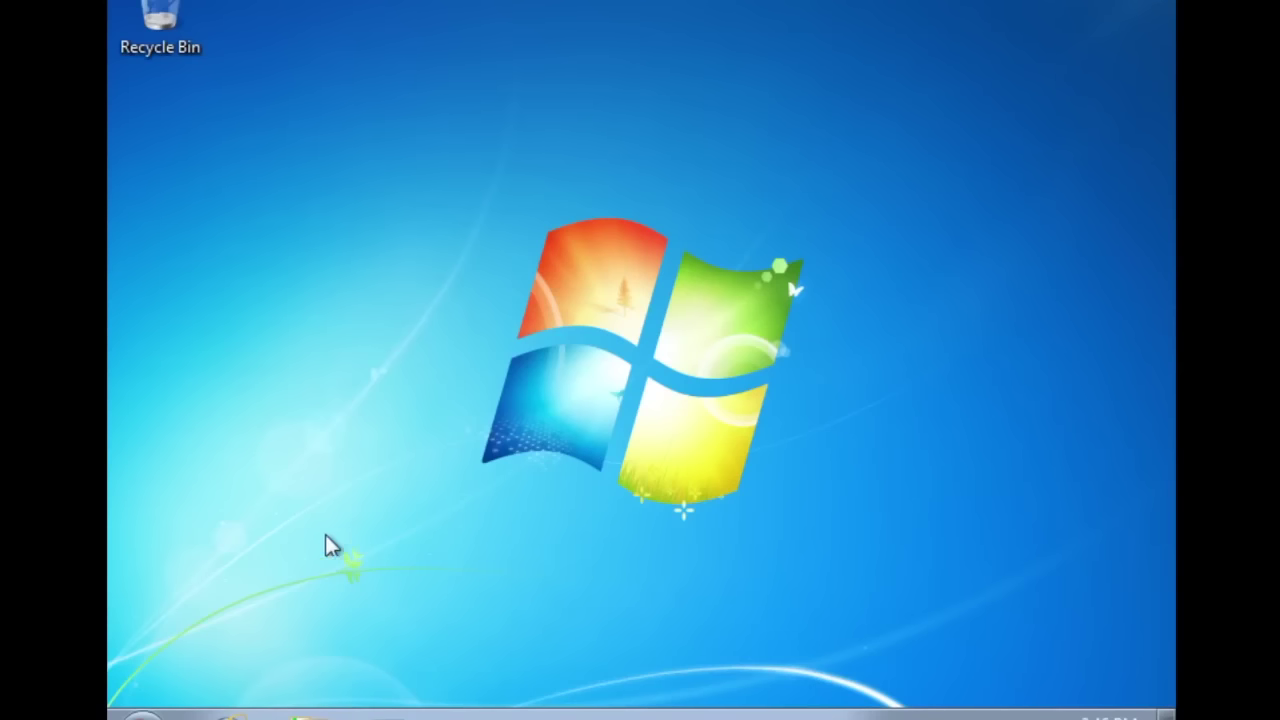
pyautogui.click(143, 713)
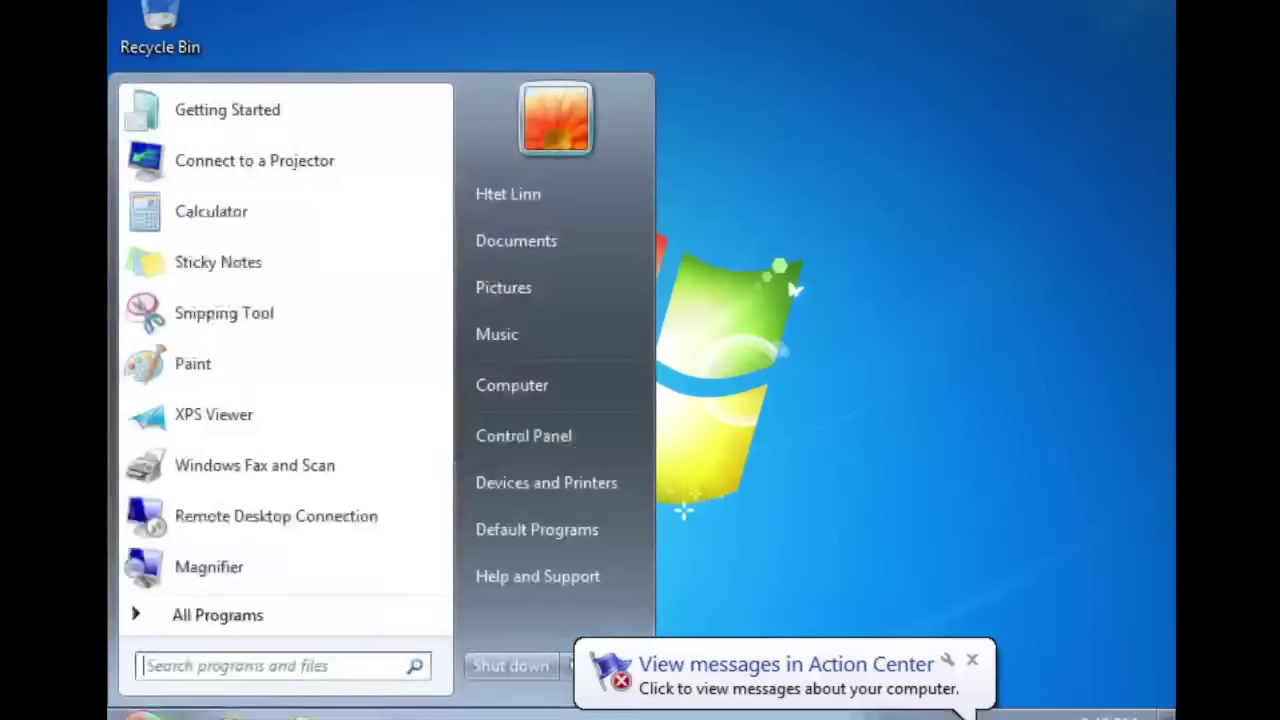
pyautogui.click(974, 662)
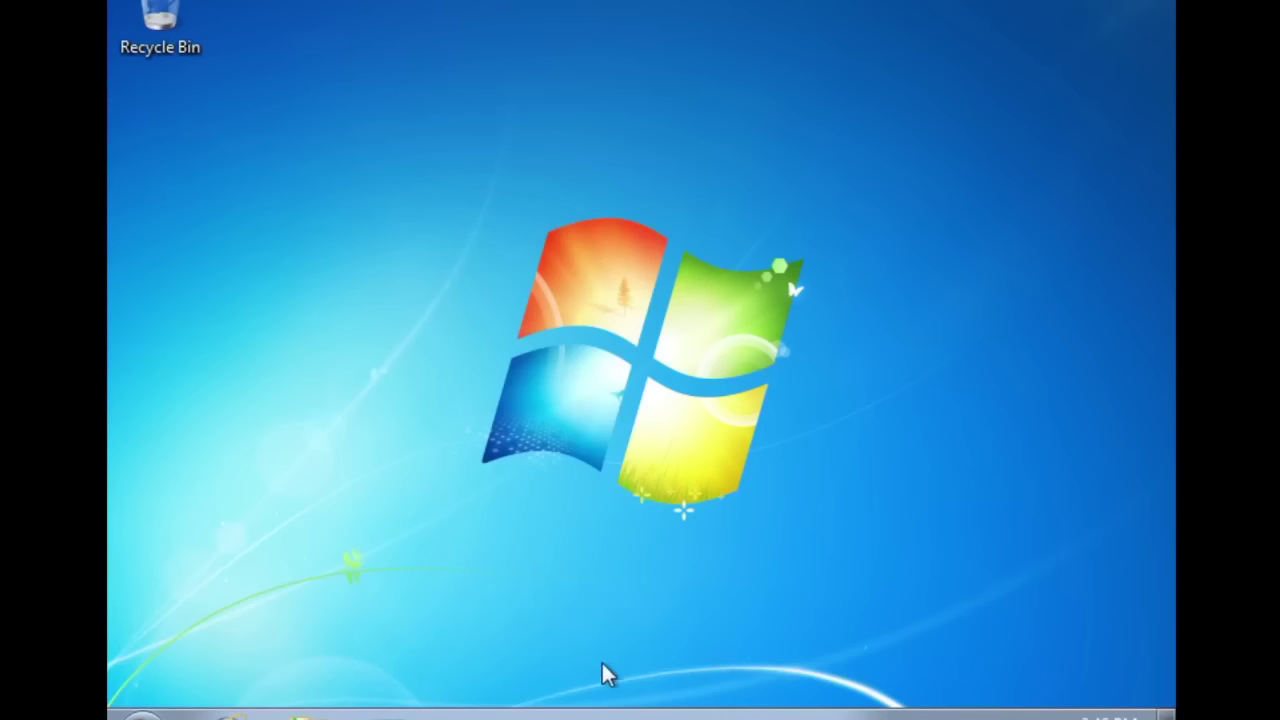
pyautogui.press('super')
pyautogui.click(570, 666)
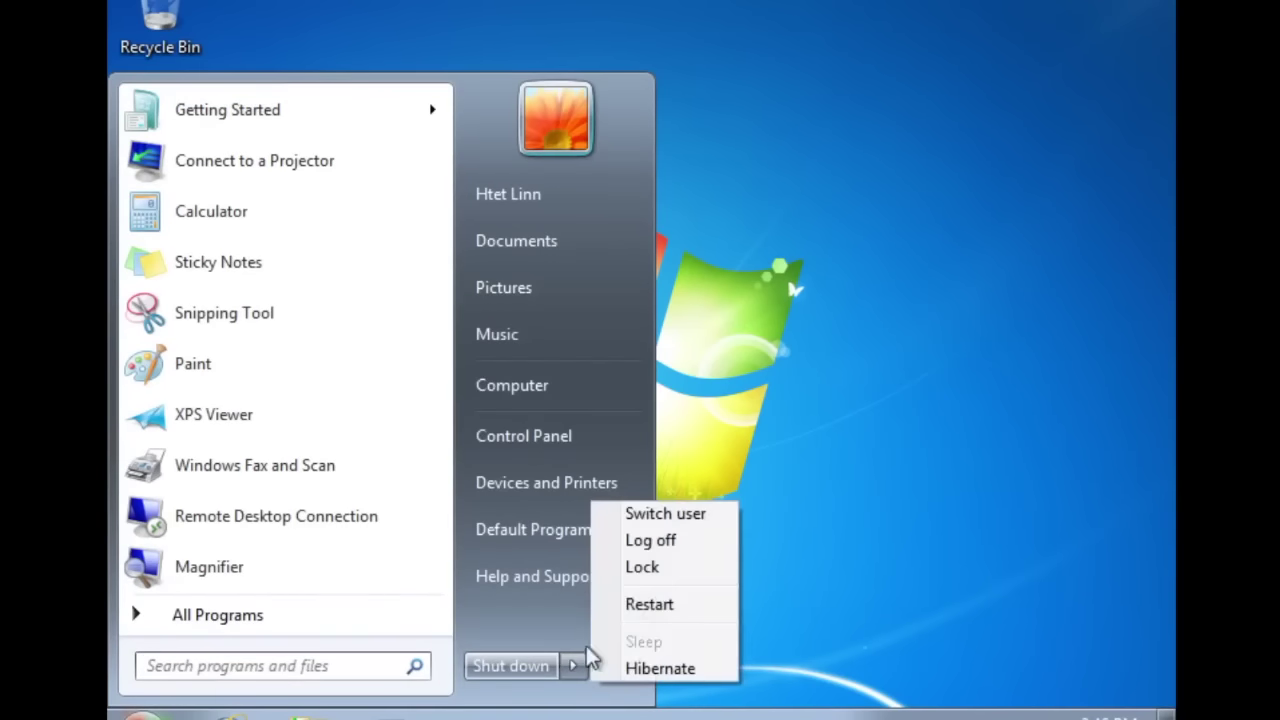
pyautogui.click(645, 545)
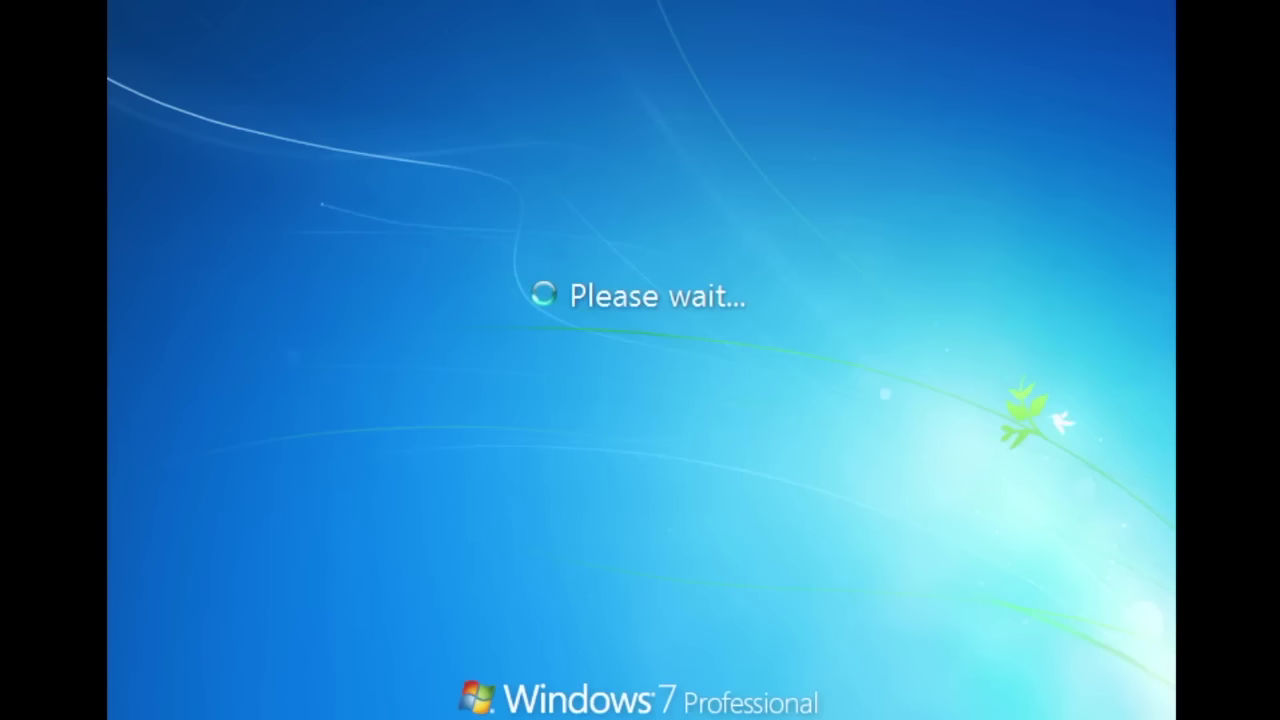
# - Sign in as another user on the info-geek domain with the MIS user's logon name and account password
pyautogui.hotkey('ctrl', 'alt', 'Delete')
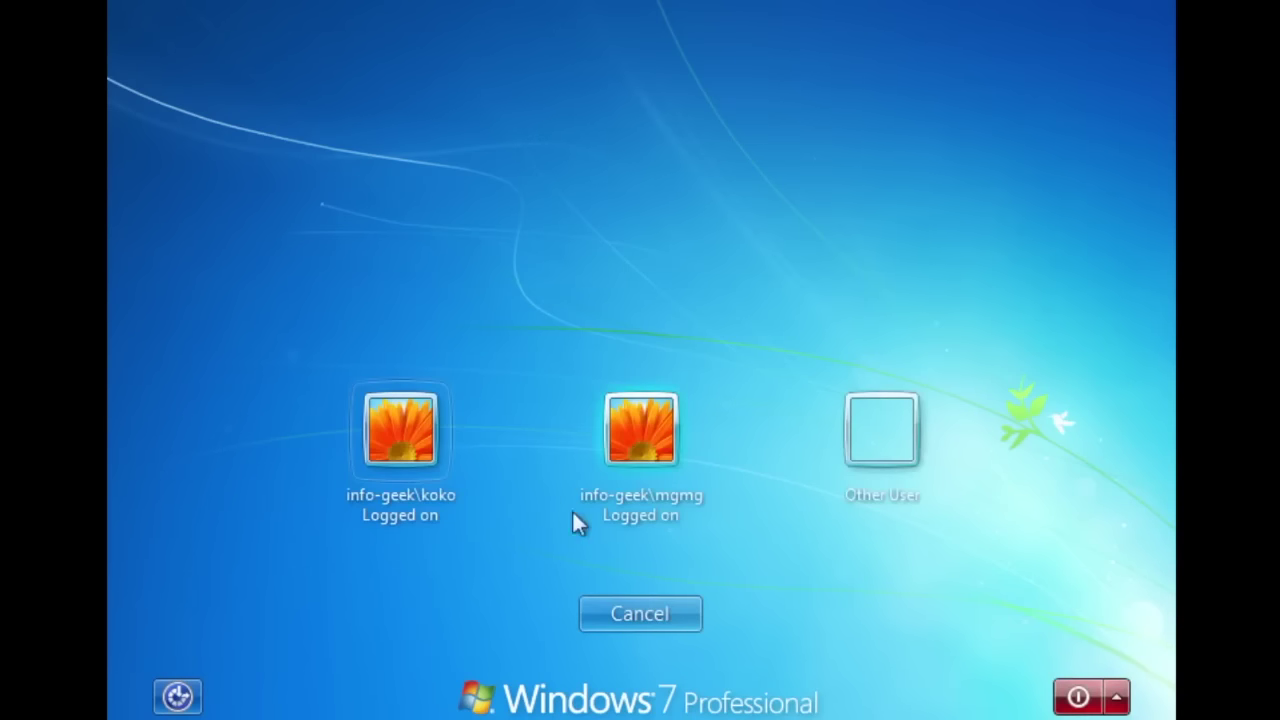
pyautogui.click(863, 446)
pyautogui.write('info-')
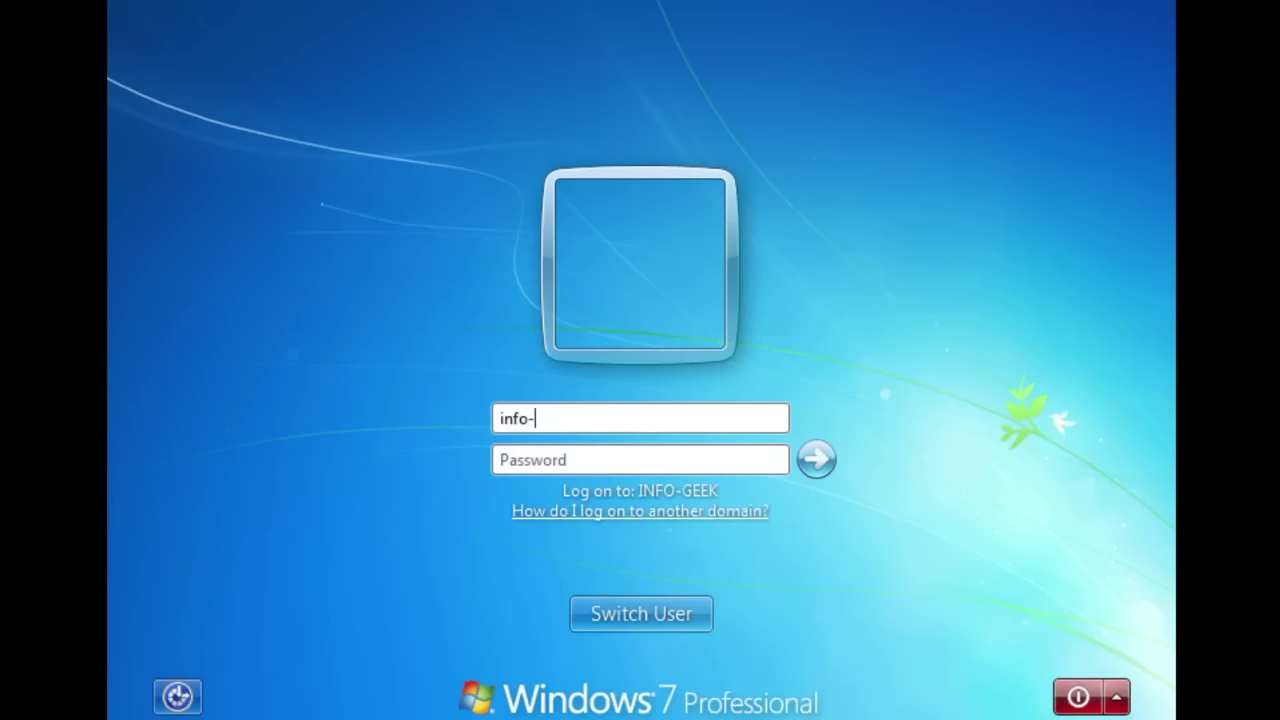
pyautogui.write('geek\\htet')
pyautogui.press('Tab')
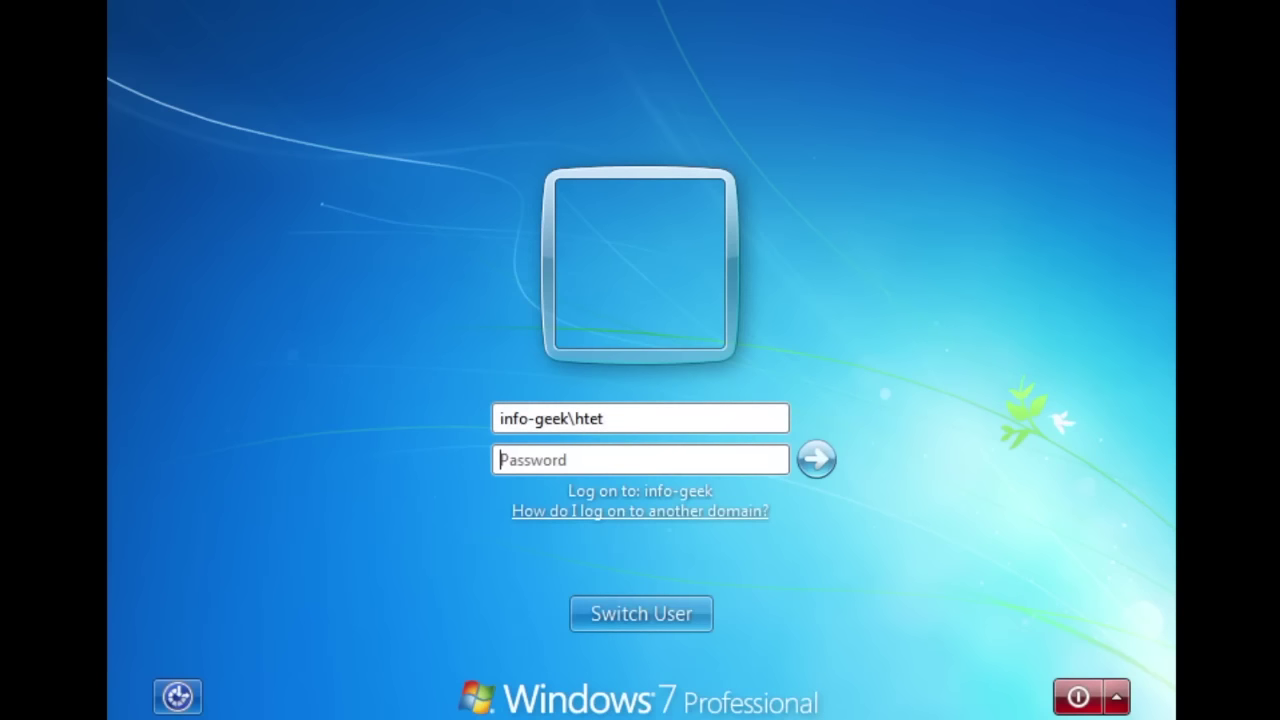
pyautogui.write('••••••••••••')
pyautogui.press('Return')
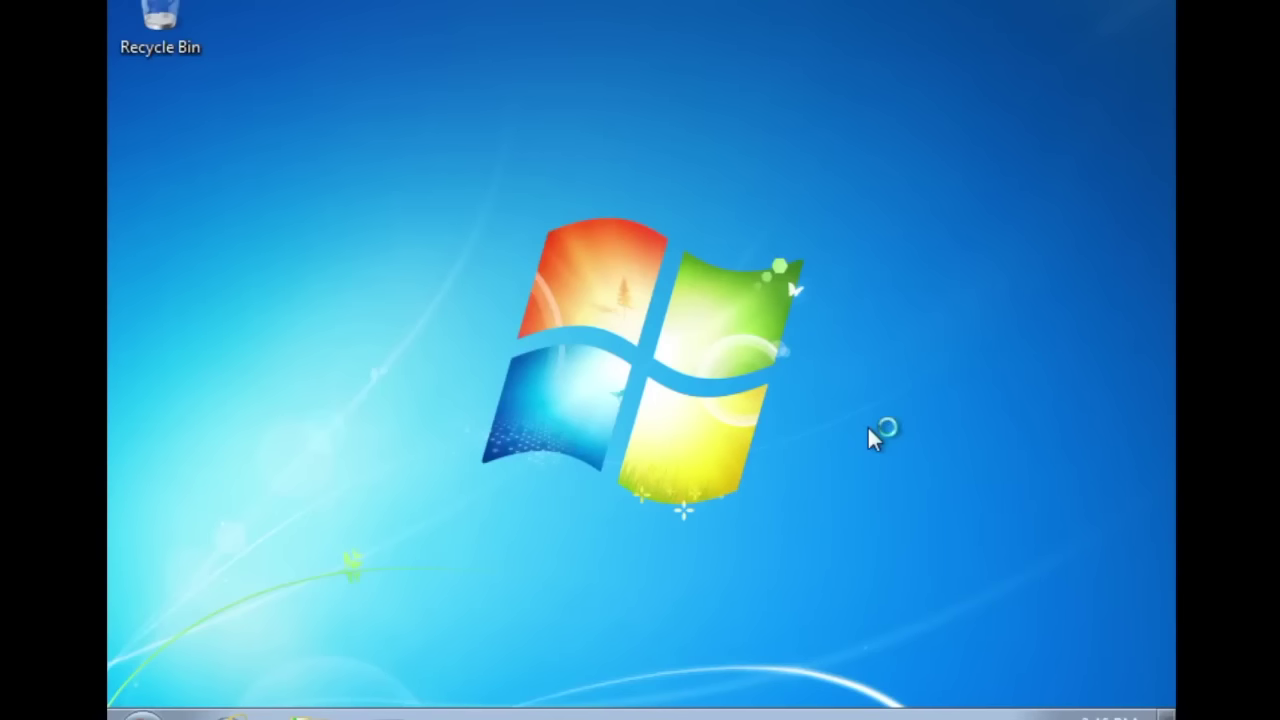
# - Check the N: home drive under the network locations in Computer for the MIS user
pyautogui.press('super+e')
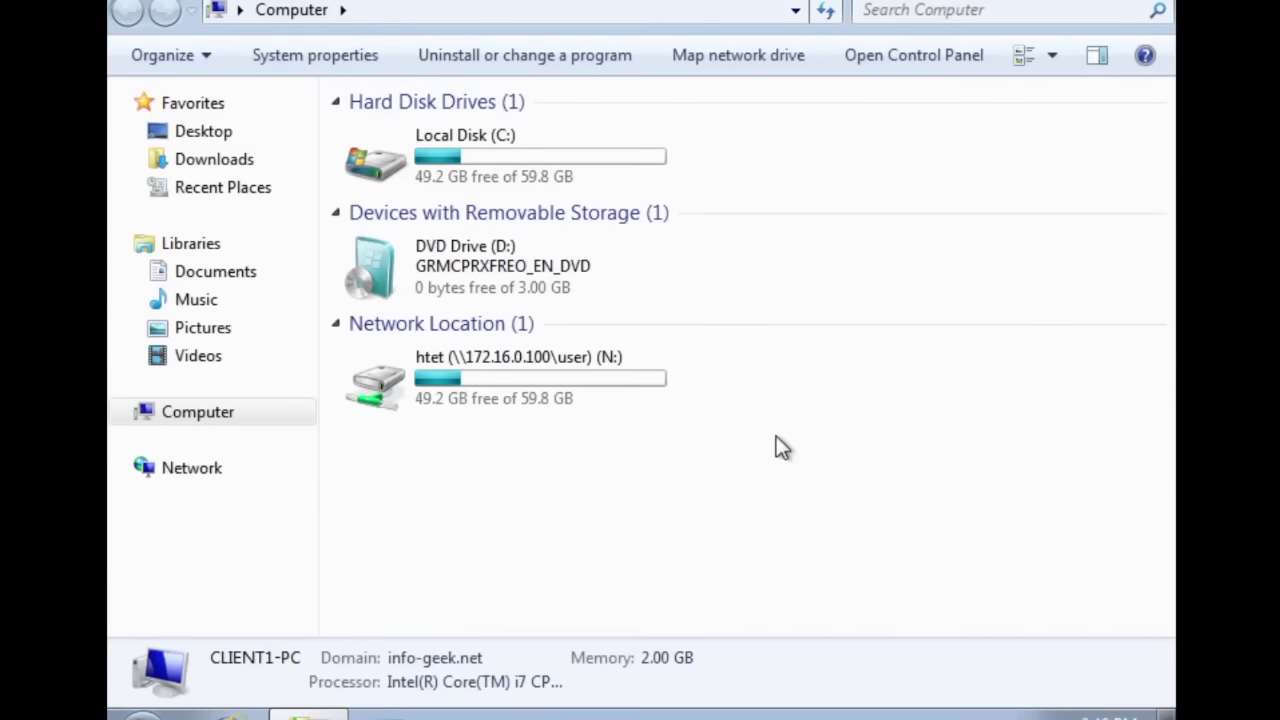
pyautogui.click(638, 400)
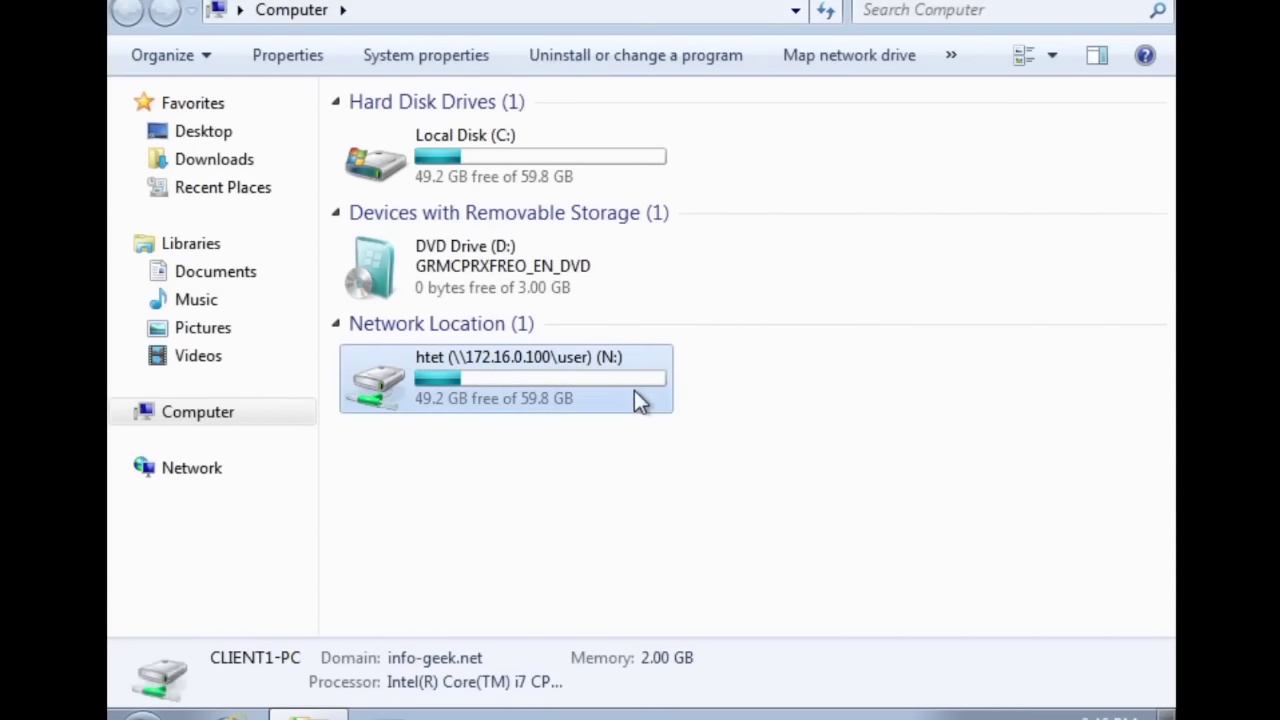
pyautogui.click(695, 440)
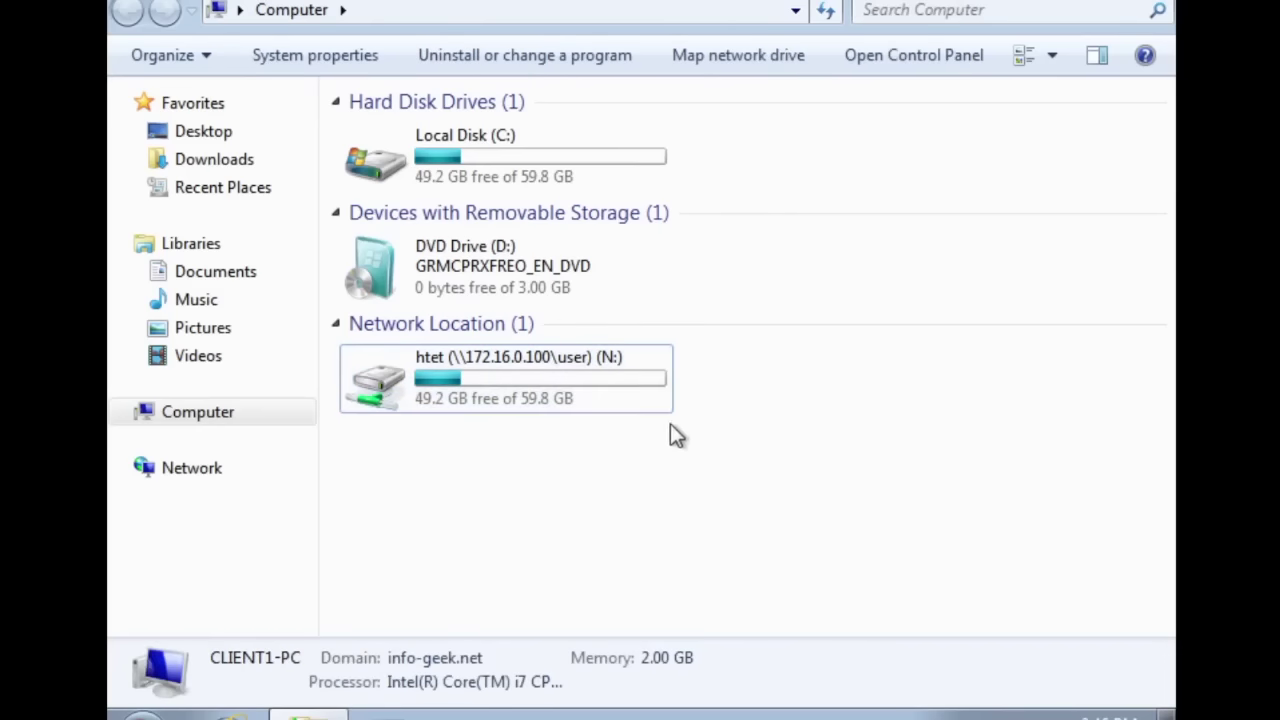
# - Look inside the N: home drive and open the network share \\172.16.0.100\user from the desktop
pyautogui.doubleClick(621, 389)
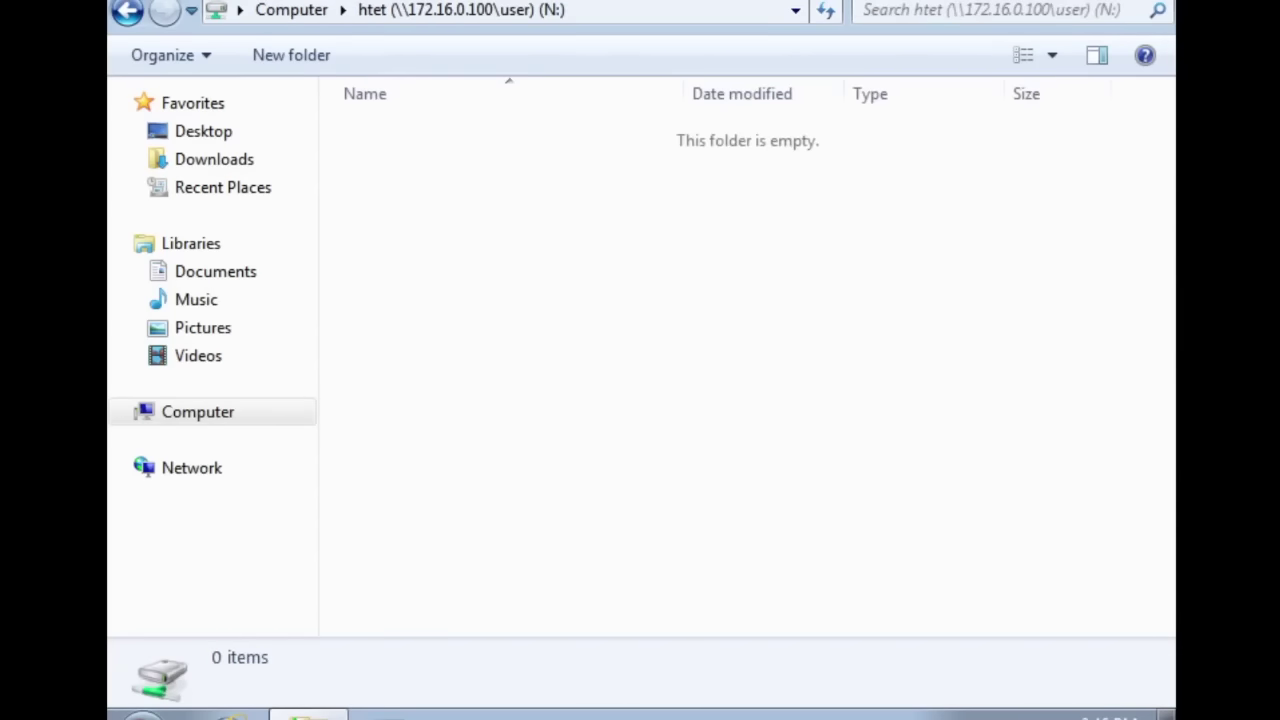
pyautogui.press('super+d')
pyautogui.press('super+r')
pyautogui.write('\\172.16.')
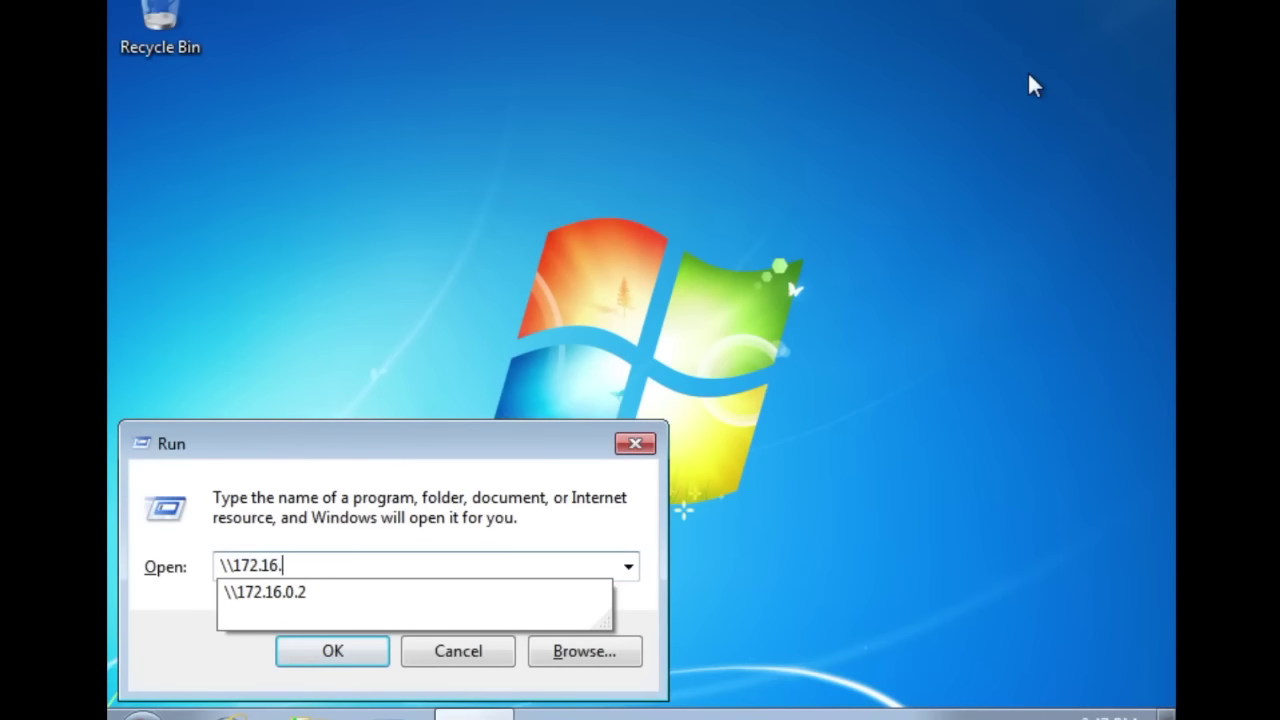
pyautogui.write('0.100\\user')
pyautogui.press('Return')
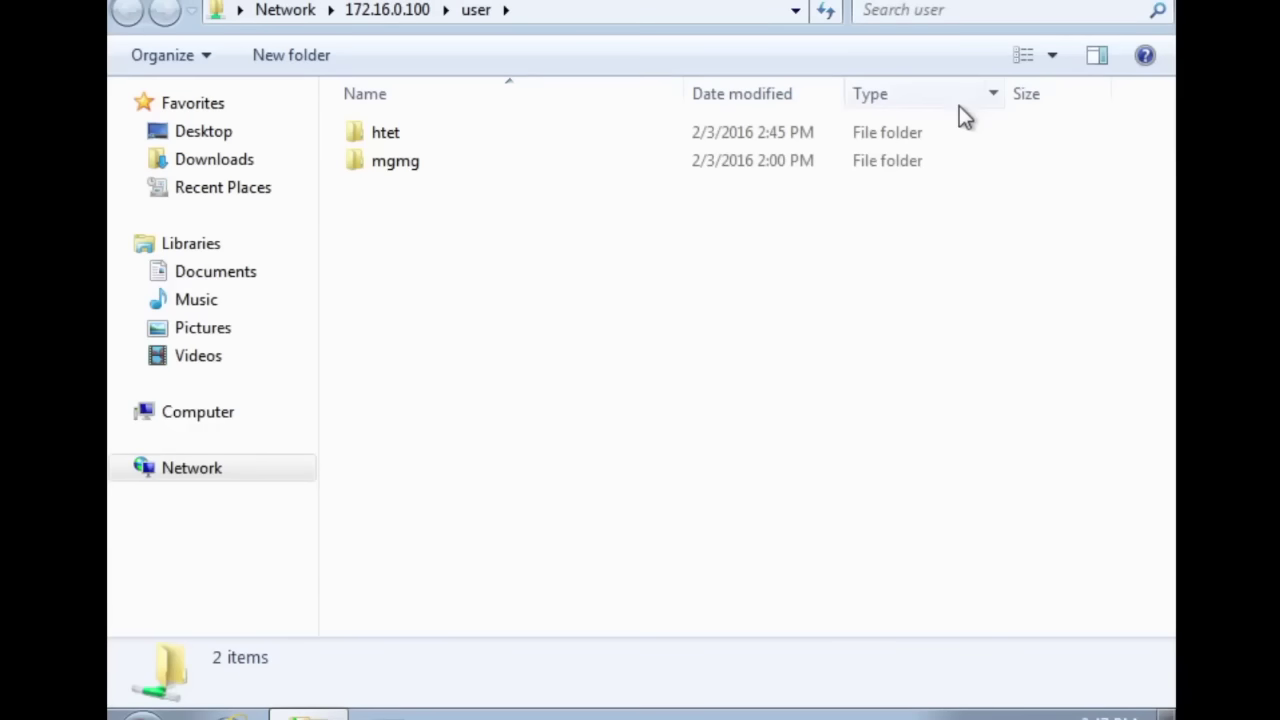
# - Test access to both user folders in the share and close the Explorer window
pyautogui.doubleClick(606, 158)
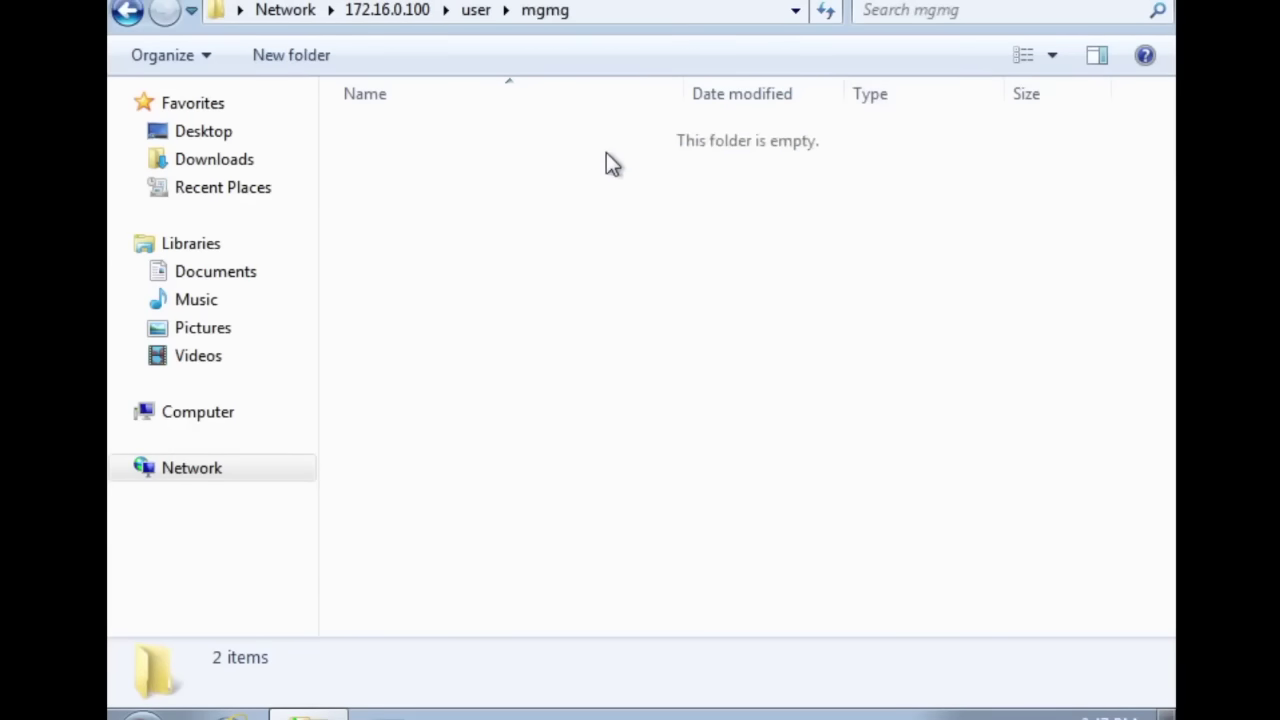
pyautogui.click(136, 14)
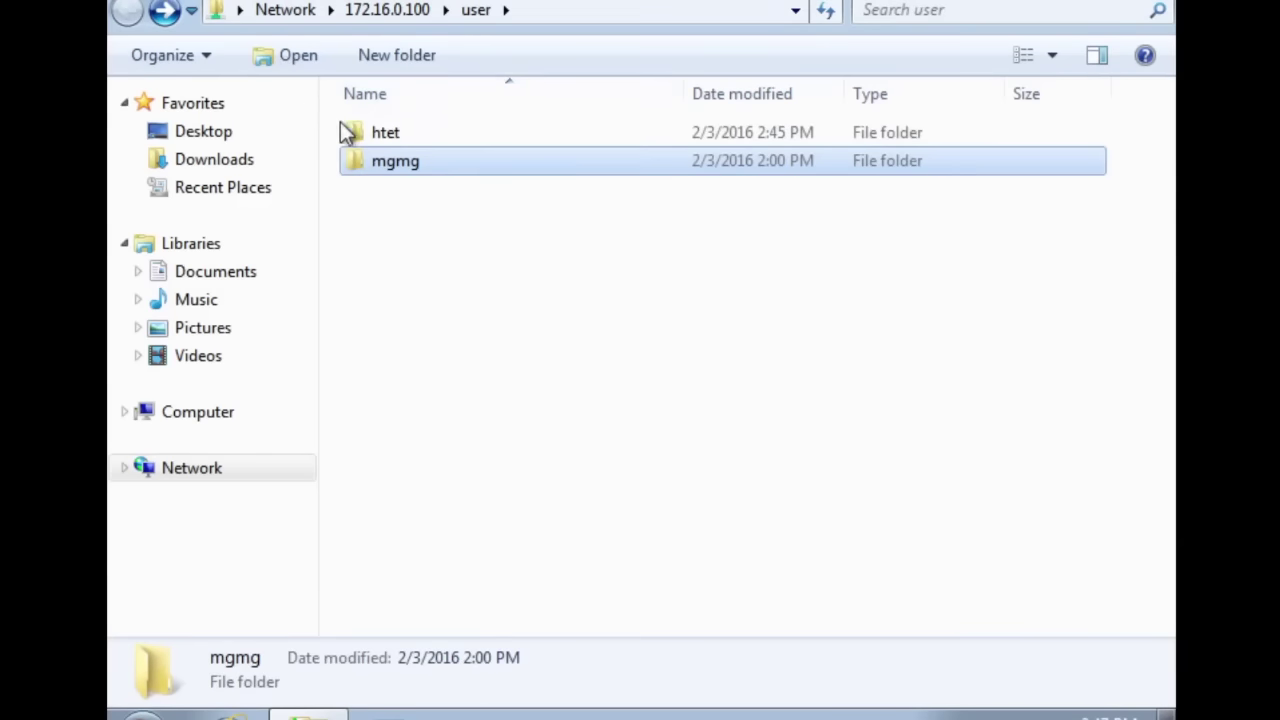
pyautogui.doubleClick(350, 131)
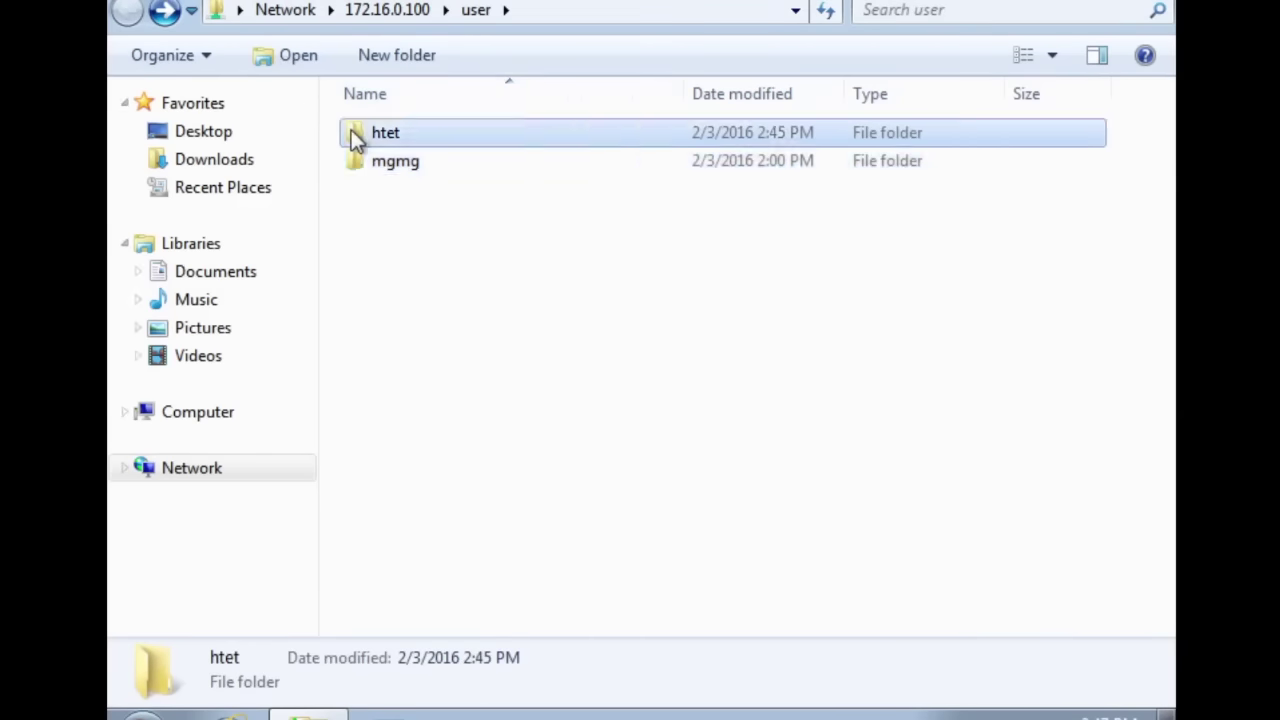
pyautogui.click(128, 14)
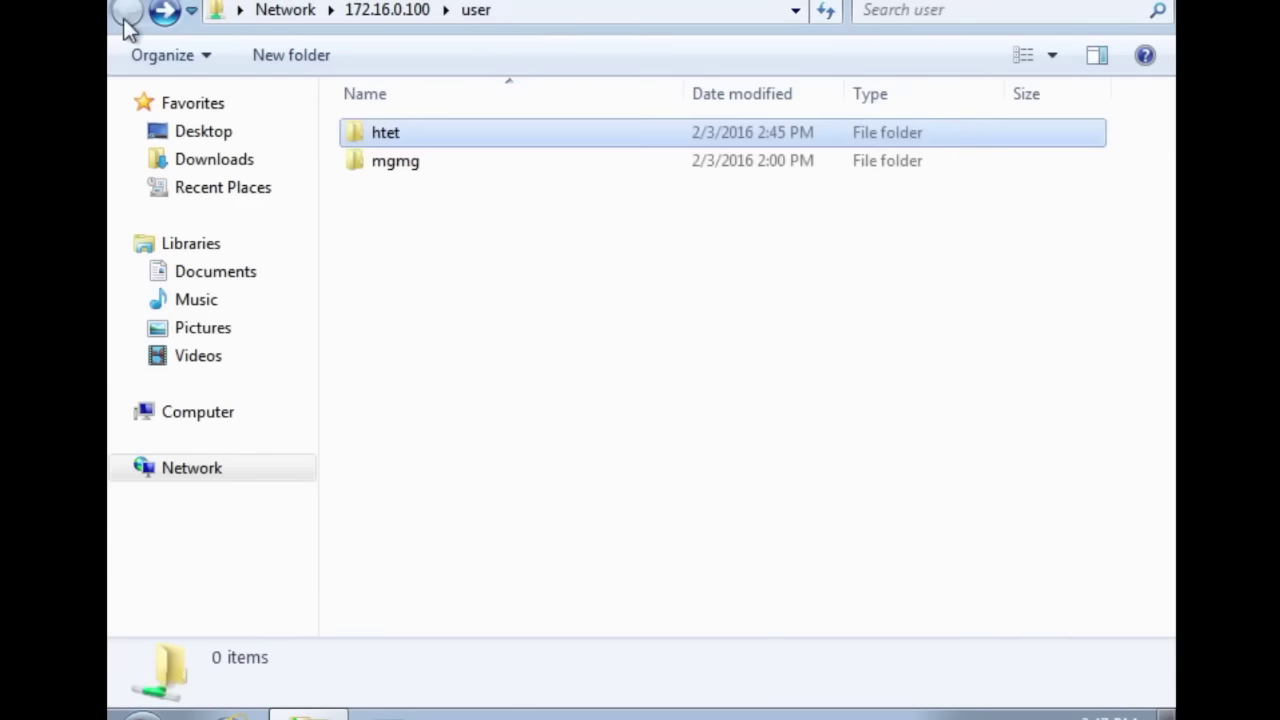
pyautogui.click(1145, 3)
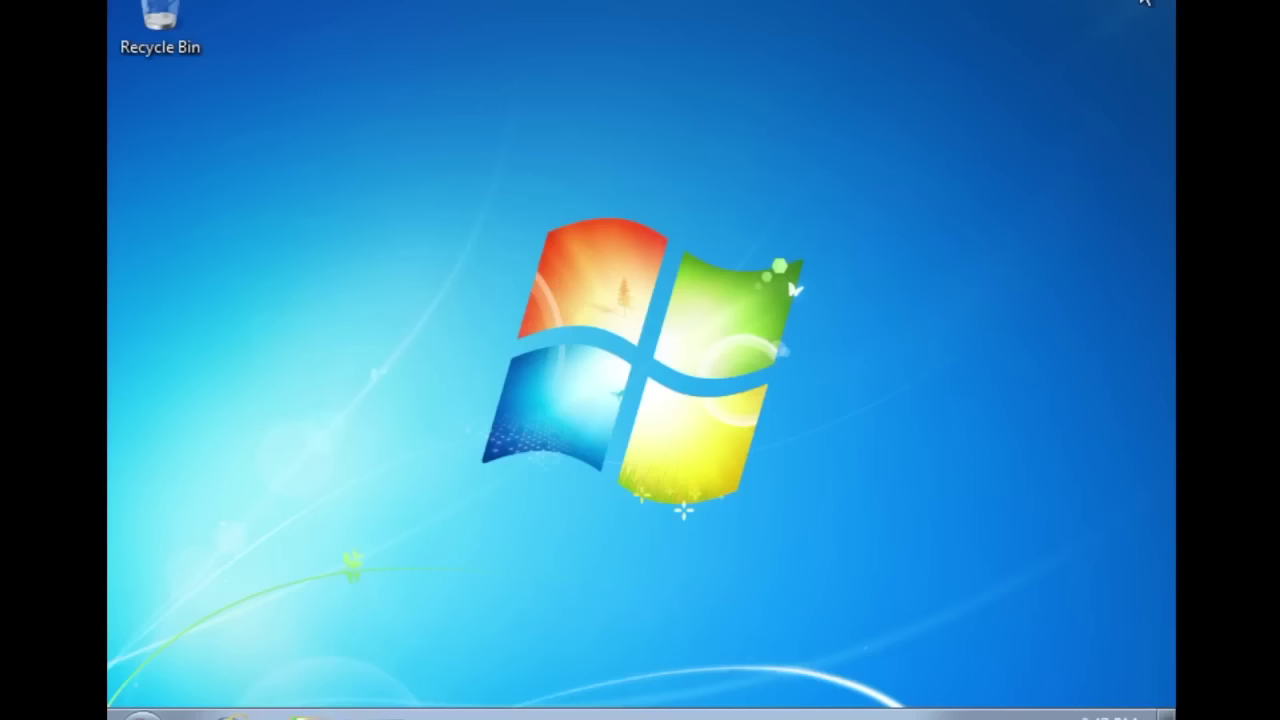
# - Lock the Windows 7 client session and switch to the Mac desktop
pyautogui.press('super+l')
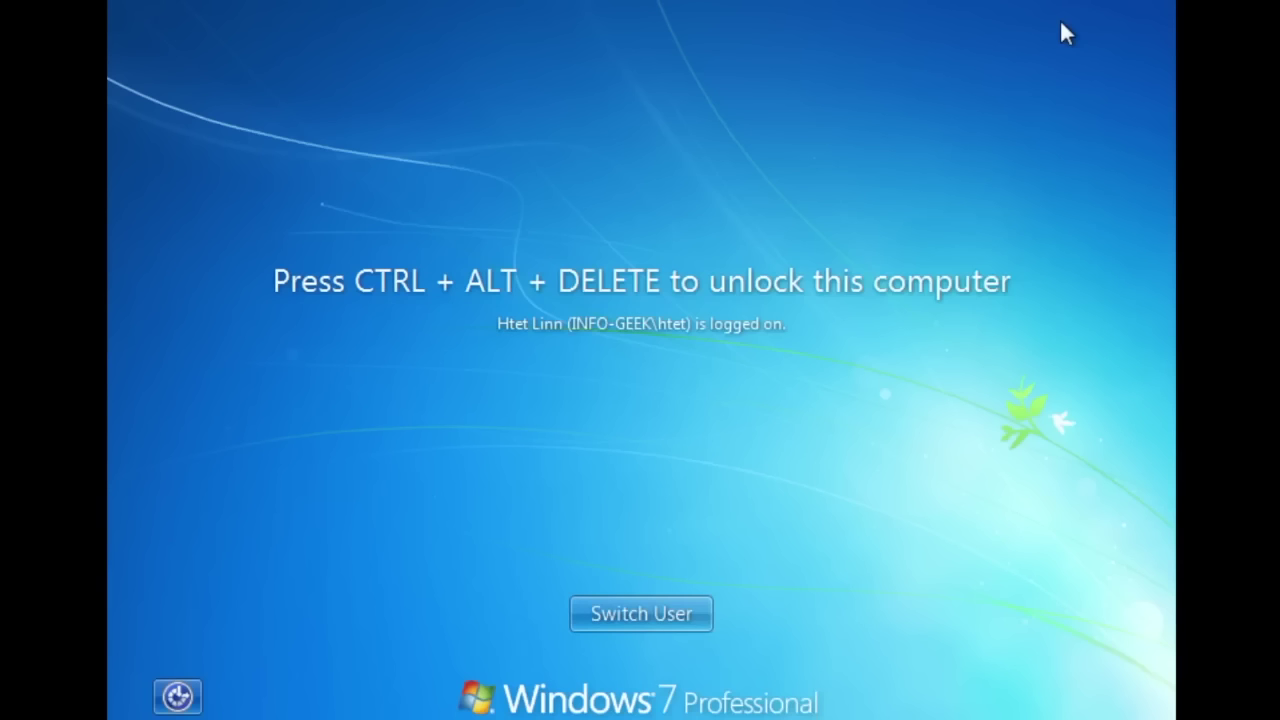
pyautogui.hotkey('ctrl', 'Up')
pyautogui.click(746, 171)
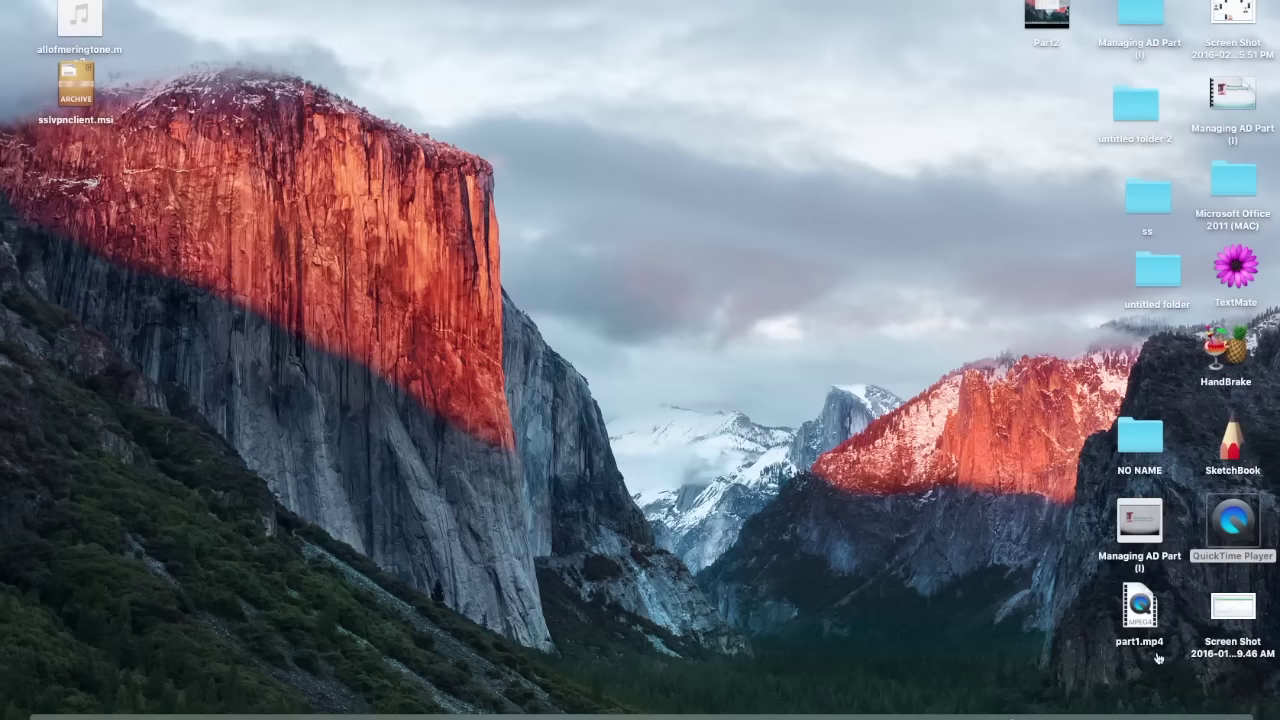
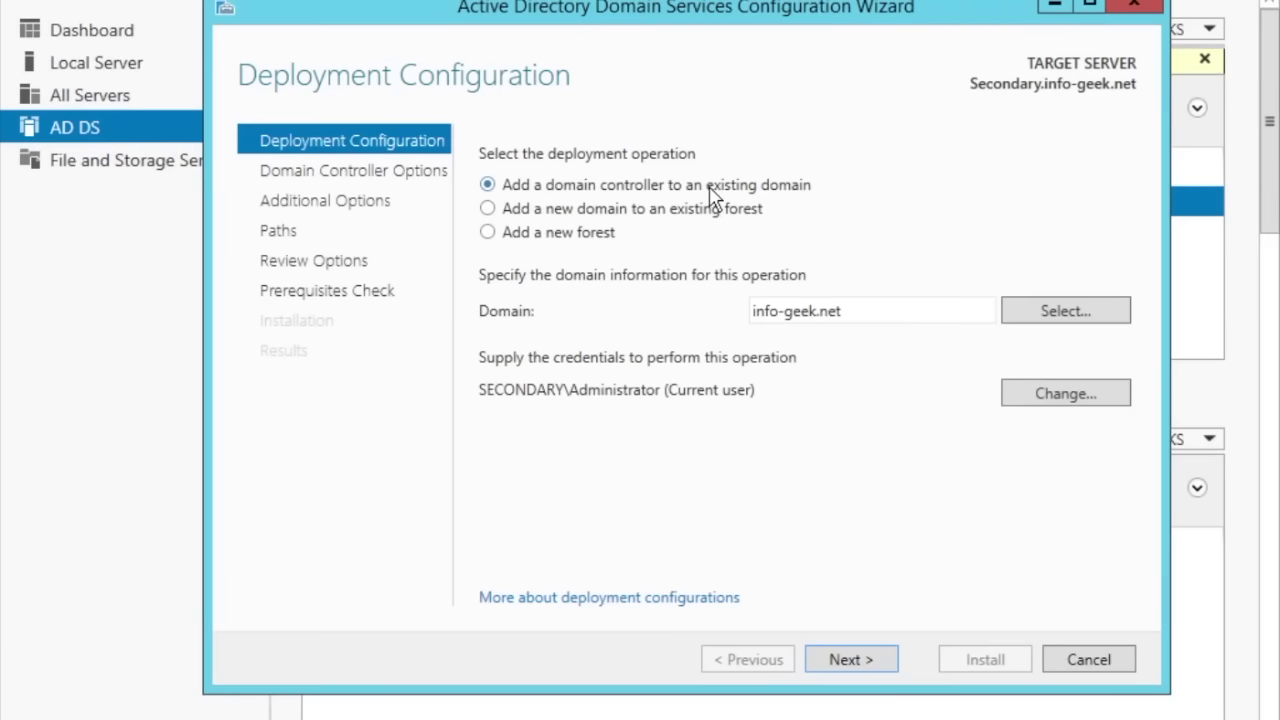
# - Compare the settings of the three deployment operations, including the child and tree domain types, ending on adding a domain controller to an existing domain
pyautogui.click(660, 214)
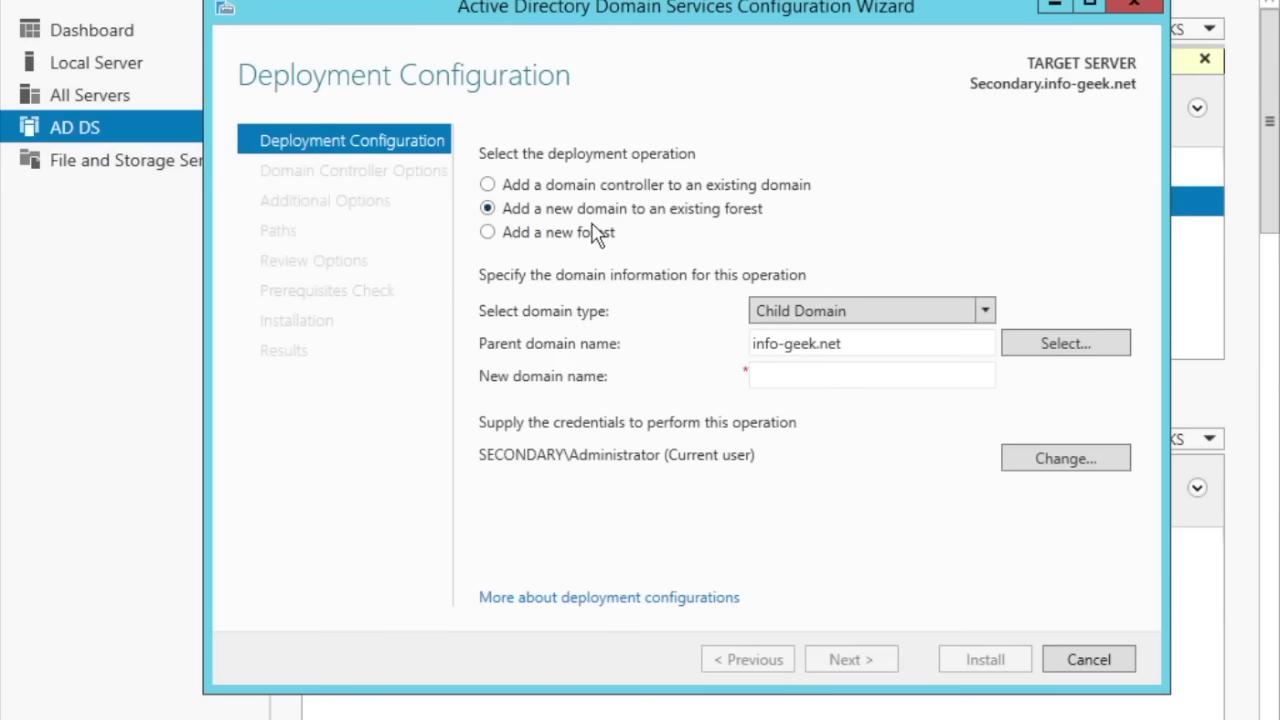
pyautogui.click(590, 237)
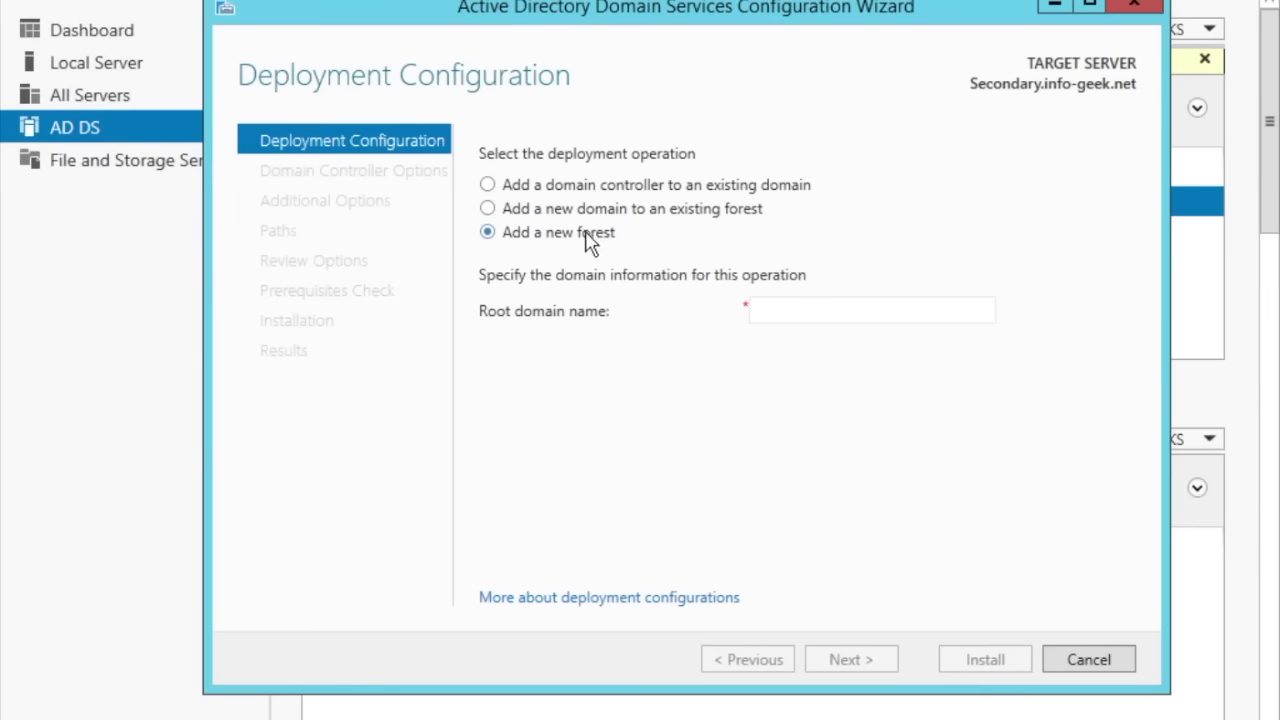
pyautogui.click(546, 189)
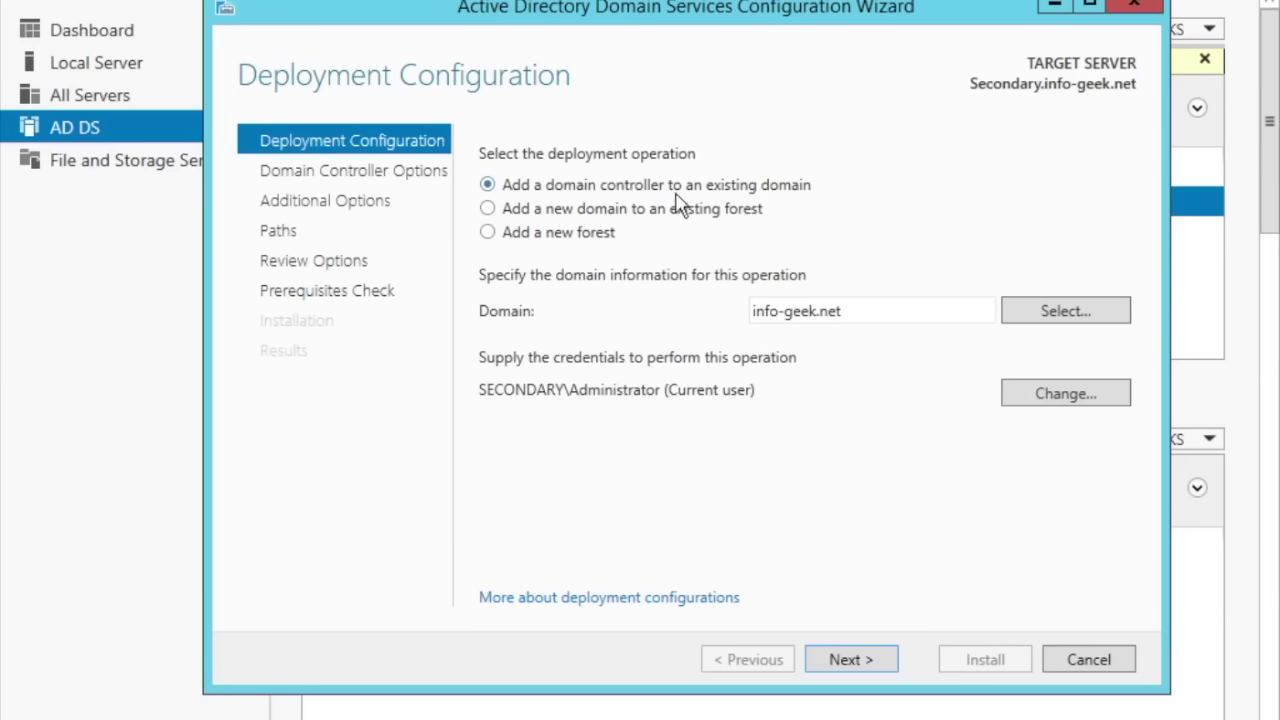
pyautogui.click(573, 214)
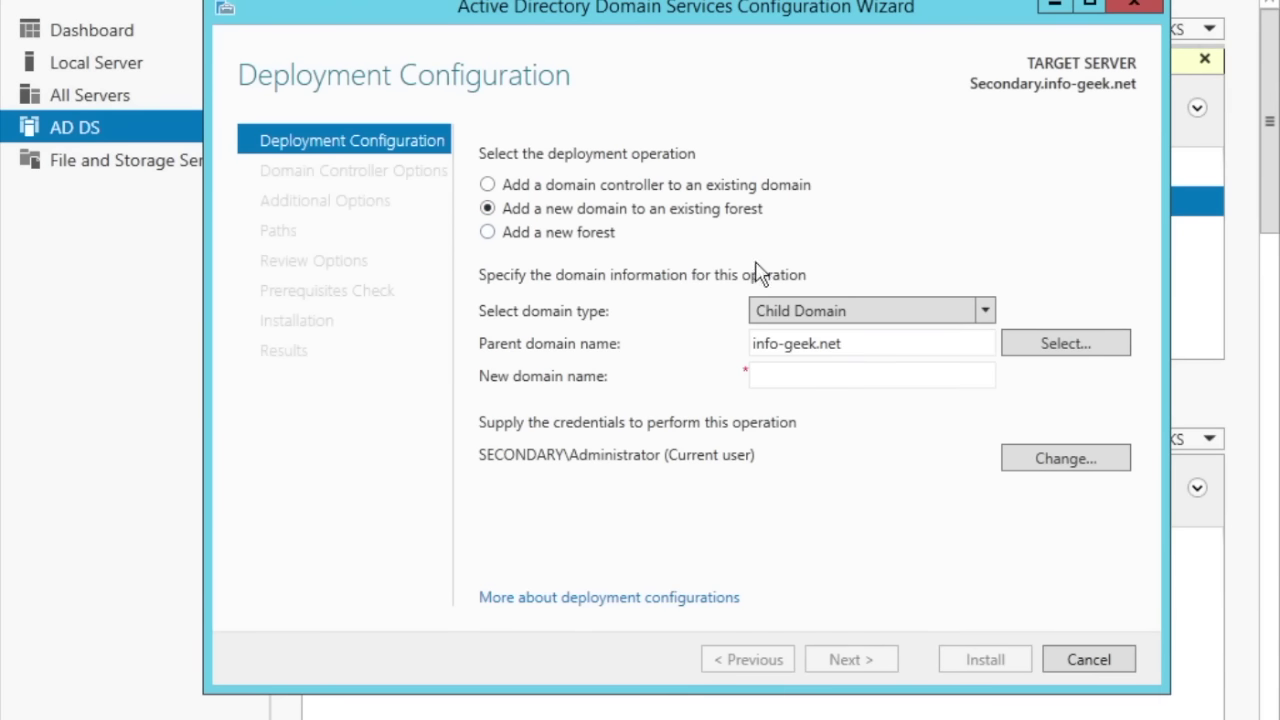
pyautogui.click(857, 312)
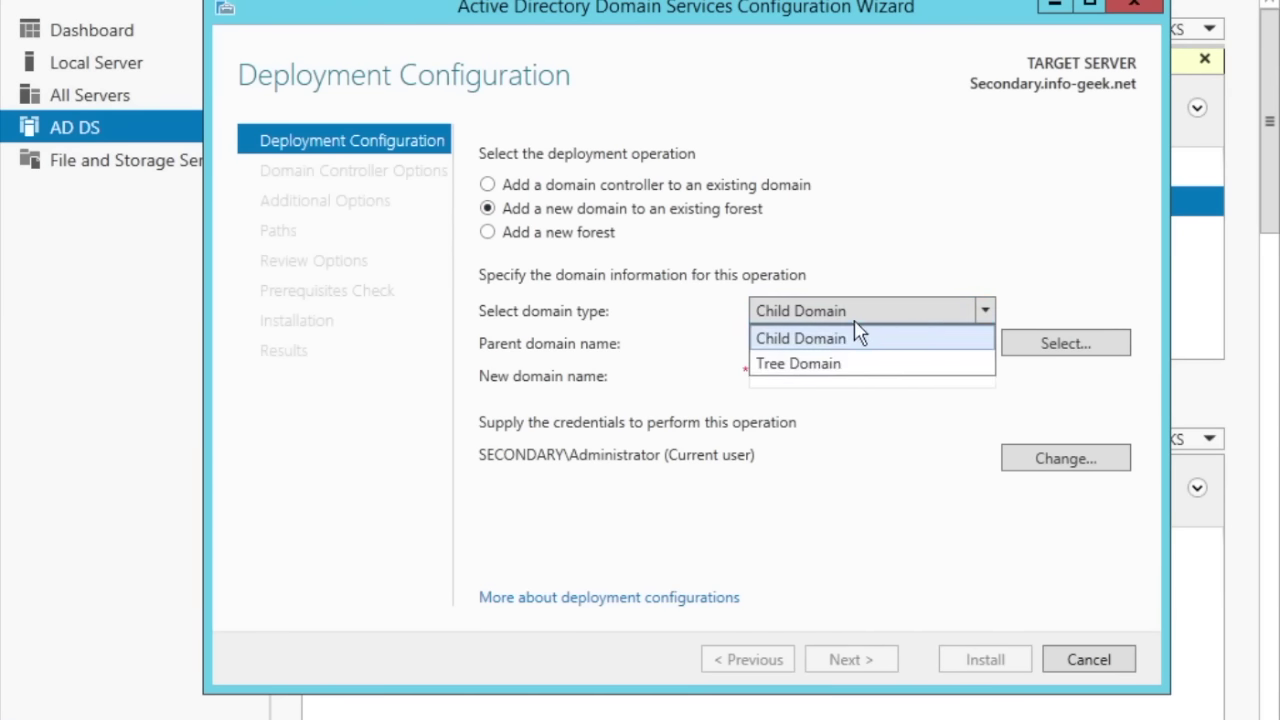
pyautogui.click(856, 337)
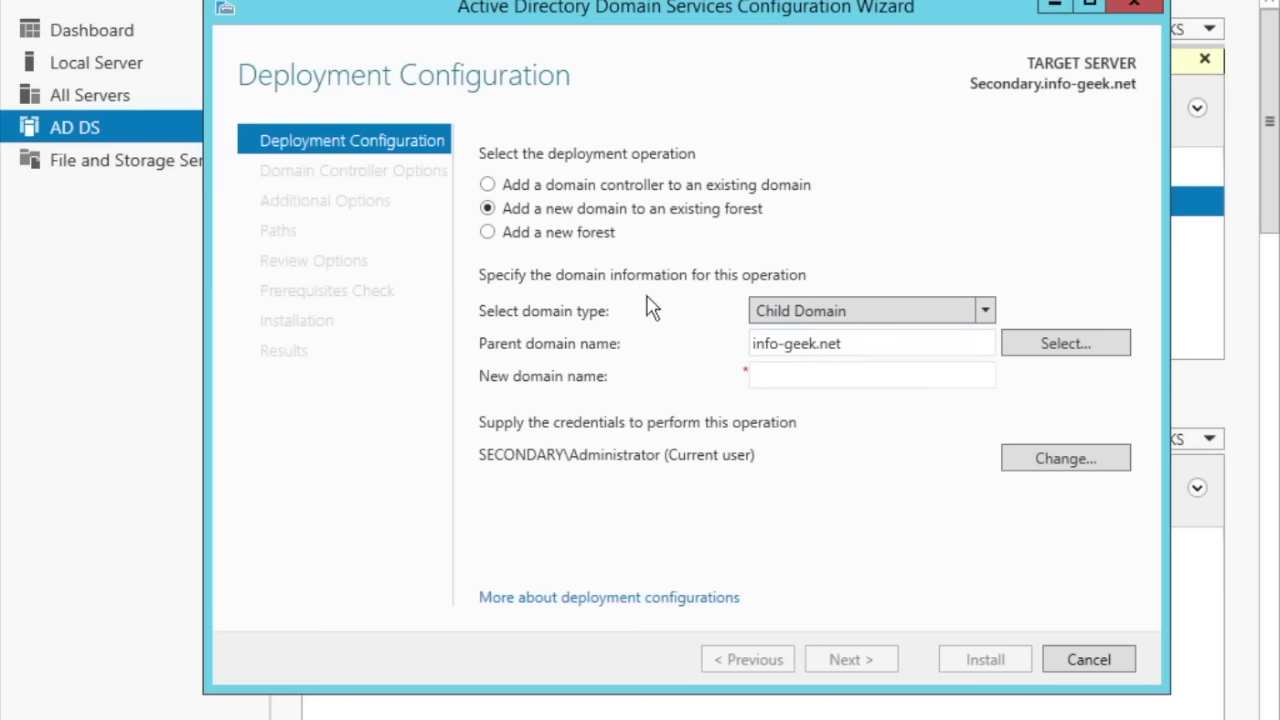
pyautogui.click(538, 188)
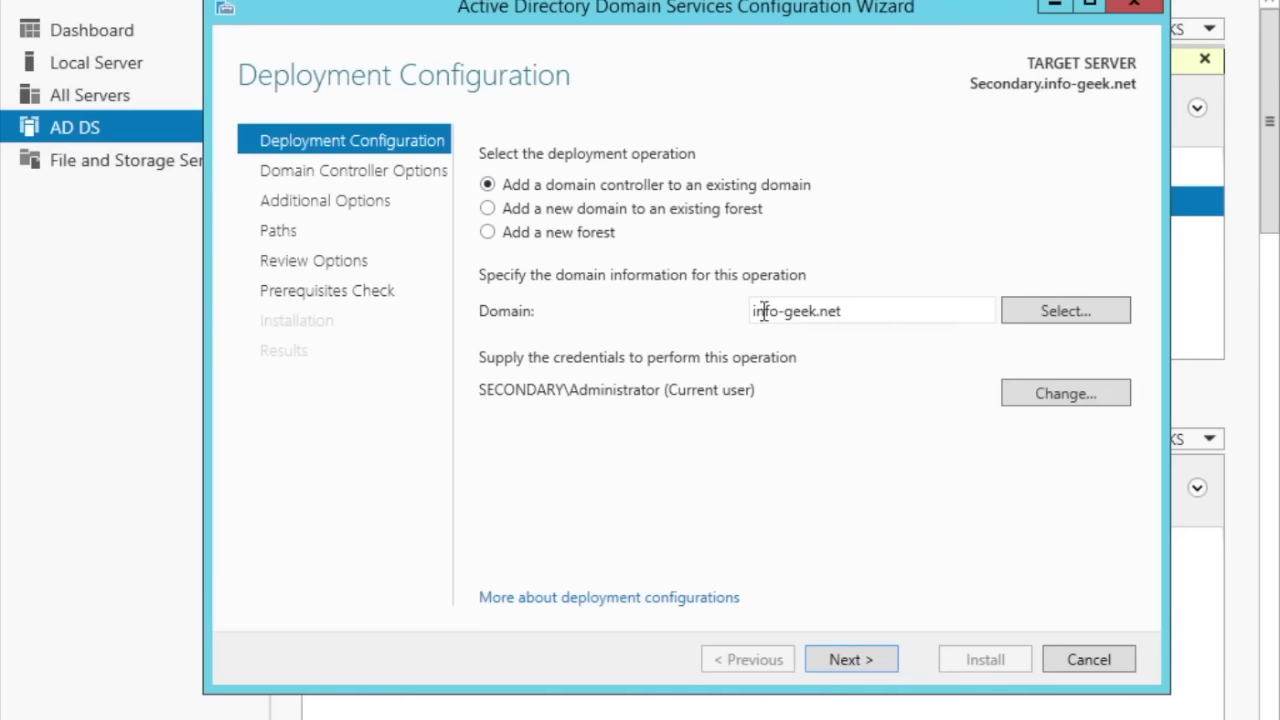
# - Try to continue the deployment to the info-geek.net domain with the current user's credentials
pyautogui.moveTo(758, 313); pyautogui.dragTo(846, 323)
pyautogui.click(838, 352)
pyautogui.click(872, 682)
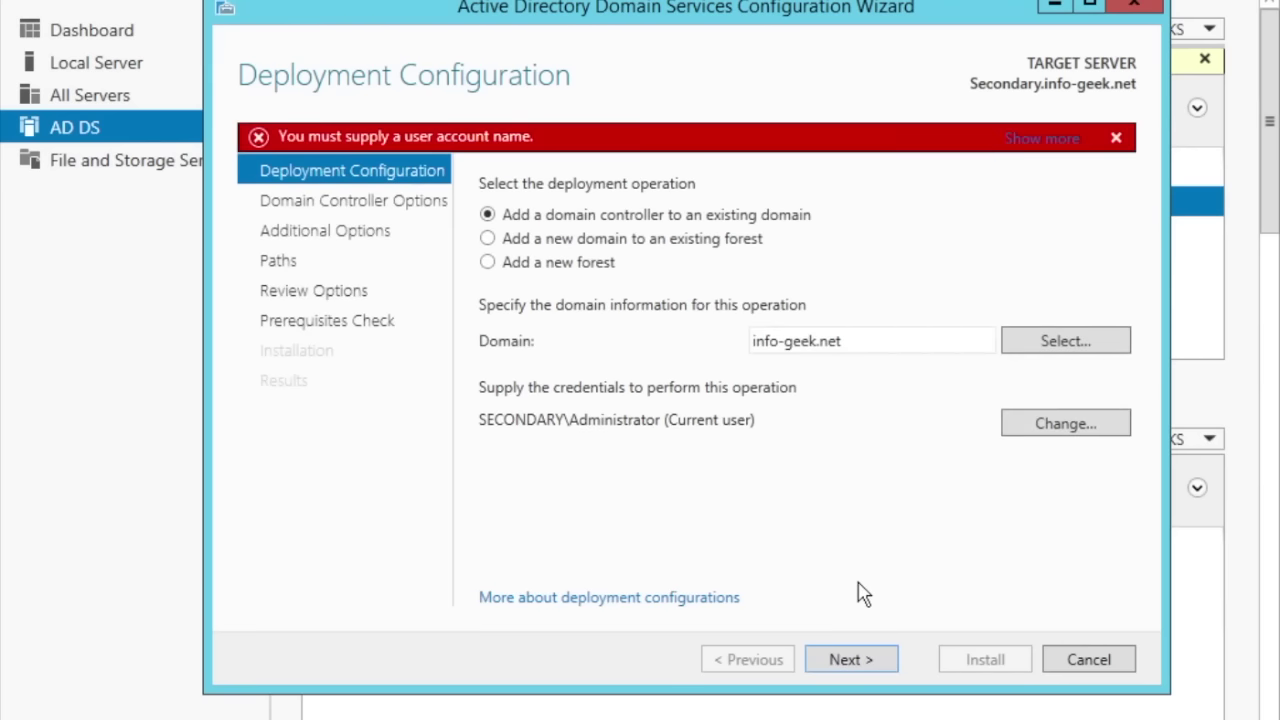
# - Supply the info-geek domain's administrator account and its password as deployment credentials and proceed to the domain controller options
pyautogui.click(1035, 430)
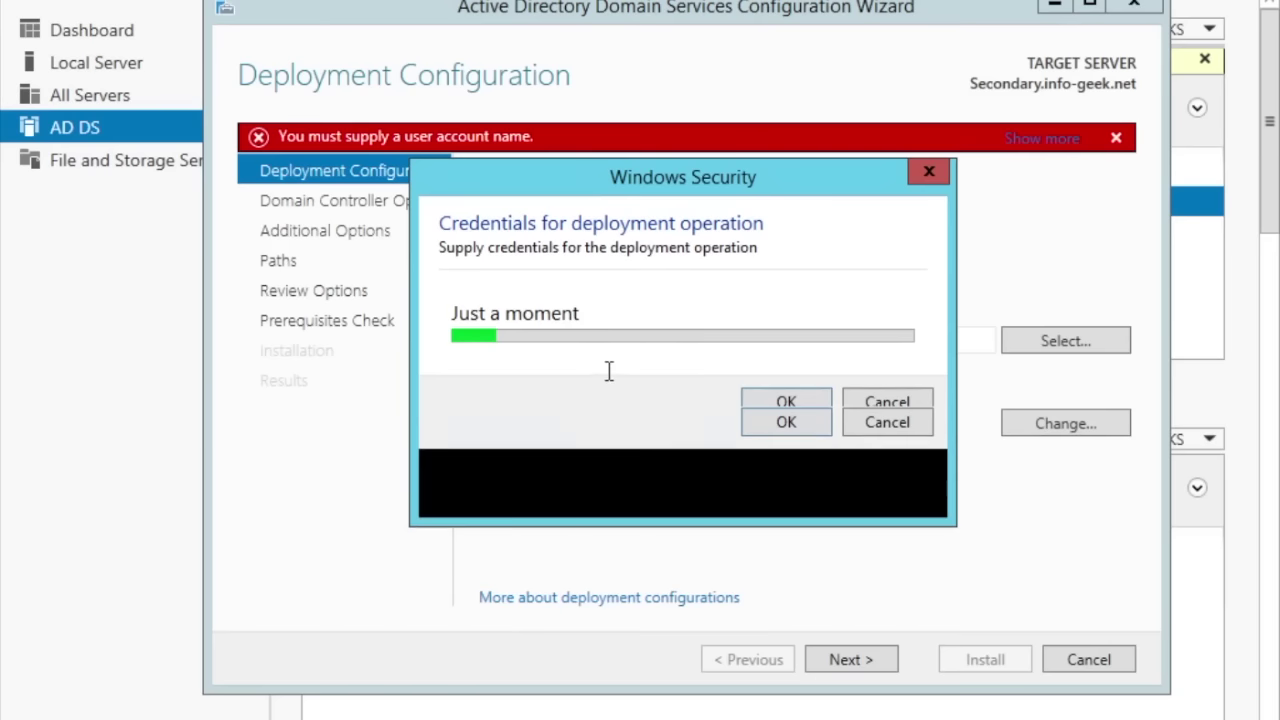
pyautogui.write('administrat')
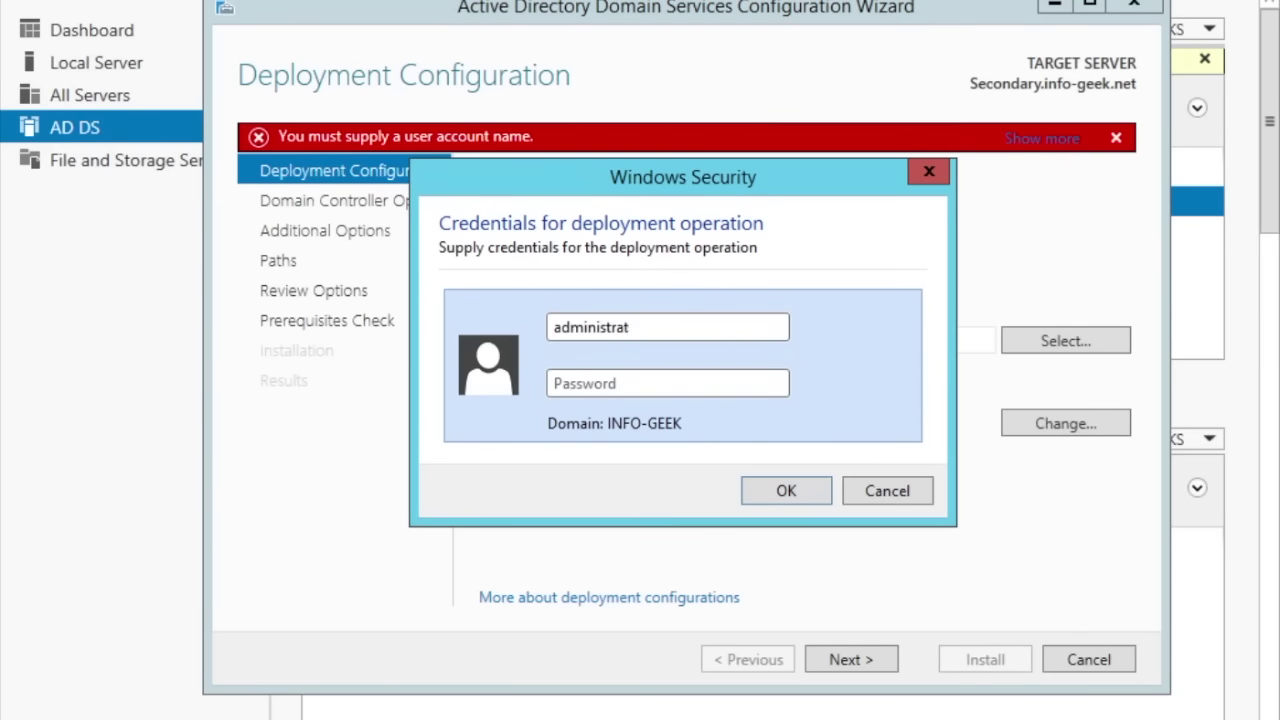
pyautogui.write('*******')
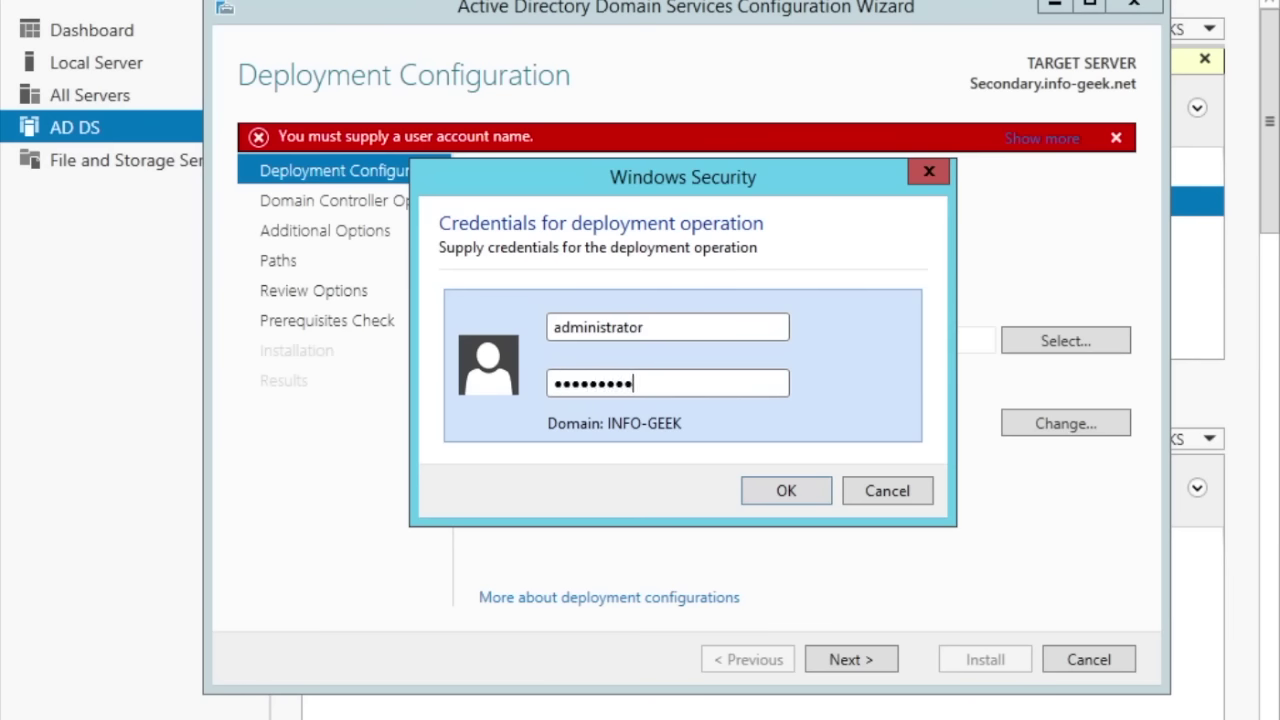
pyautogui.click(780, 489)
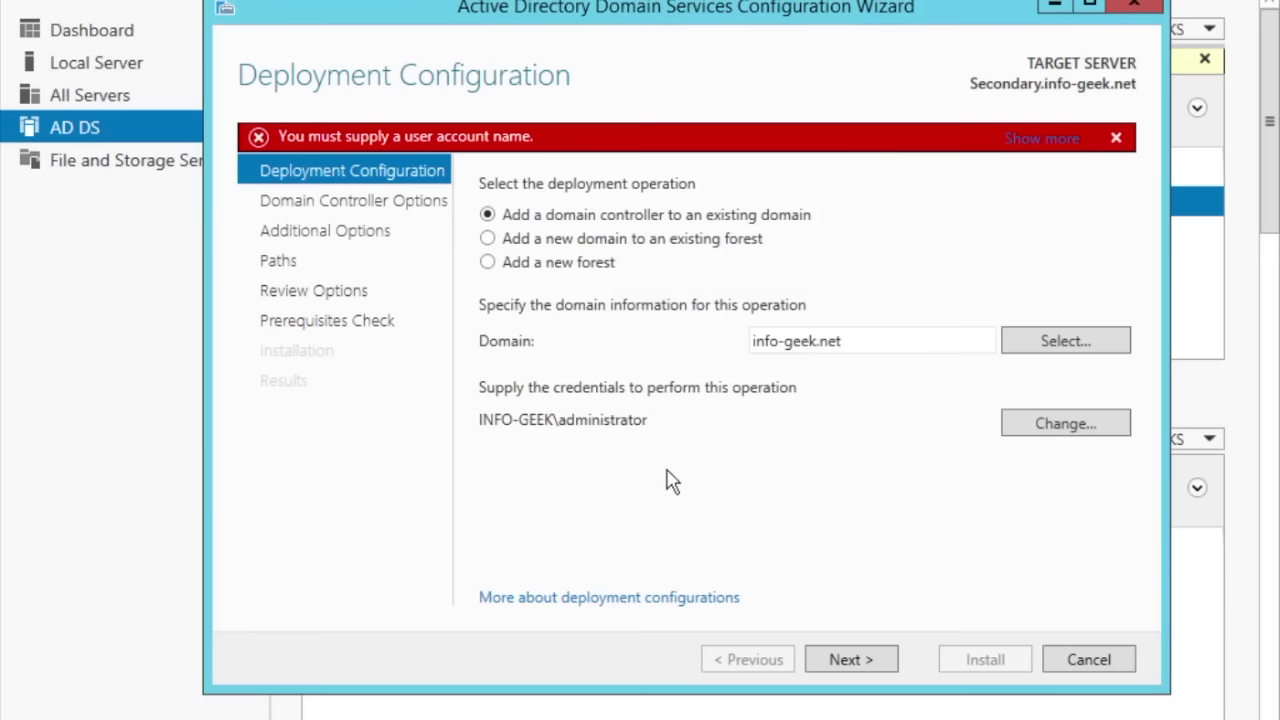
pyautogui.click(845, 660)
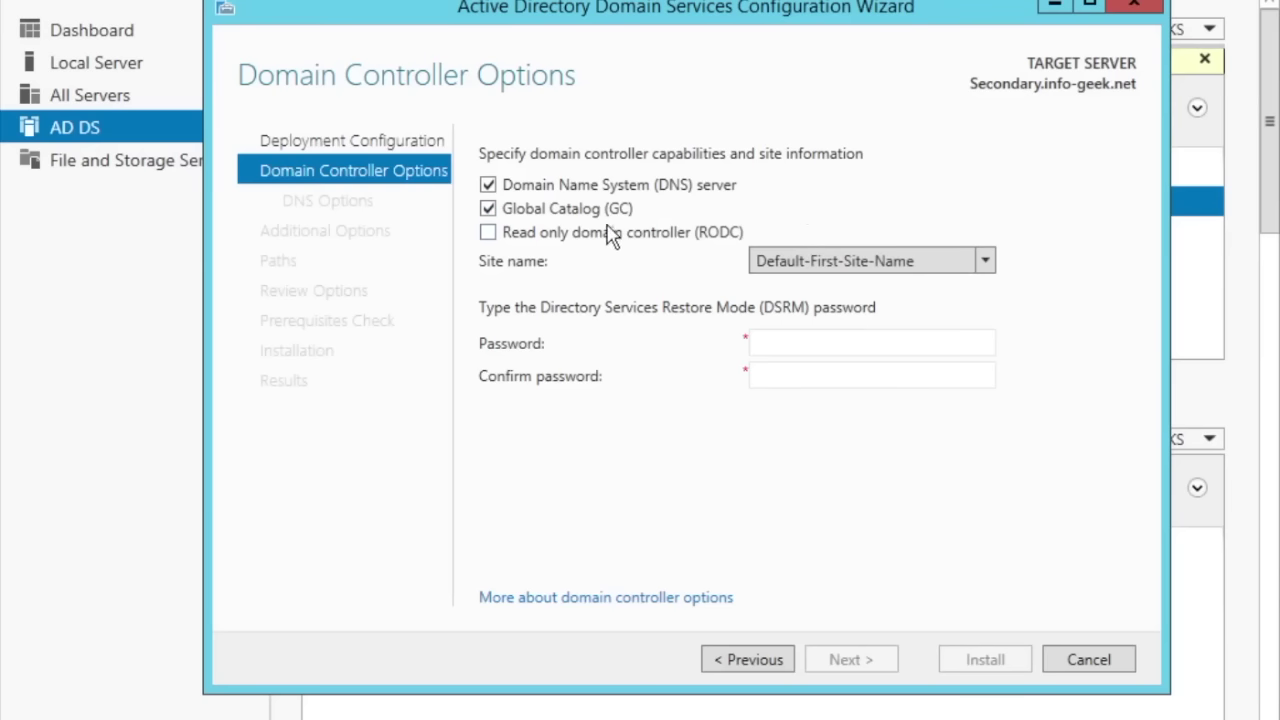
# - Keep the site Default-First-Site-Name, enter and confirm the Directory Services Restore Mode password, and accept the default DNS options
pyautogui.click(818, 268)
pyautogui.click(821, 285)
pyautogui.click(810, 338)
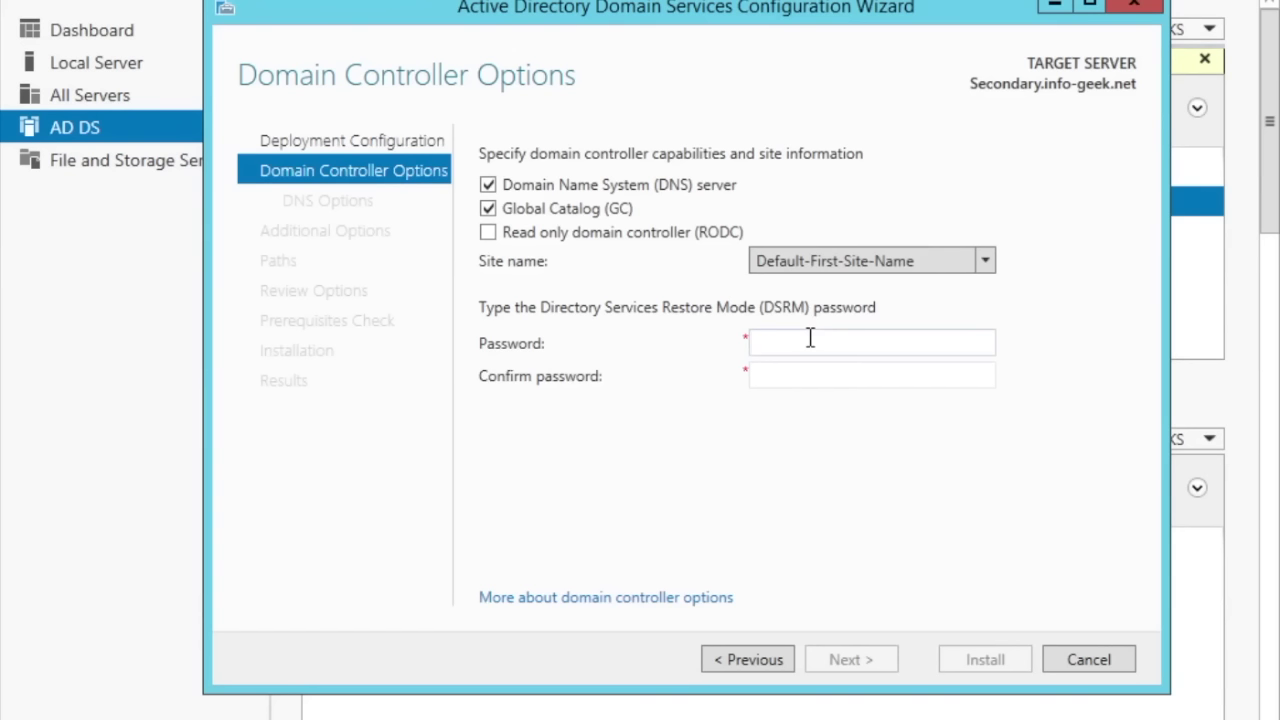
pyautogui.write('******')
pyautogui.press('Tab')
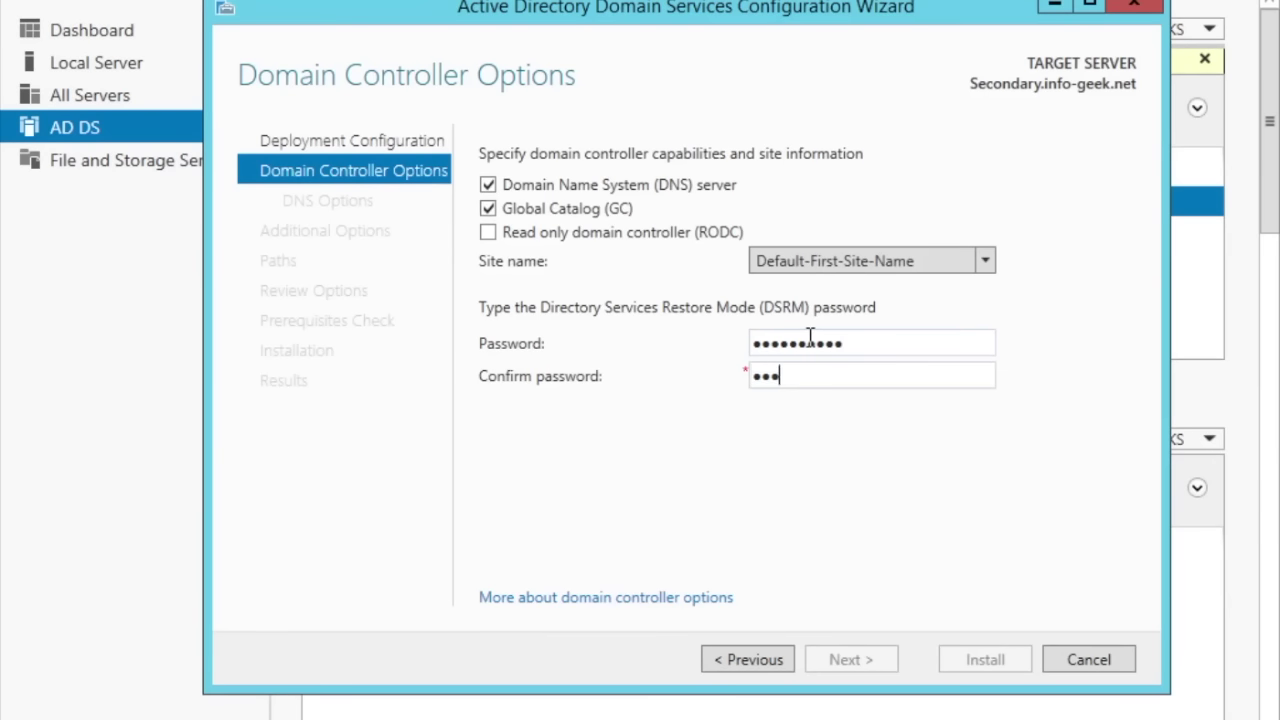
pyautogui.write('***********')
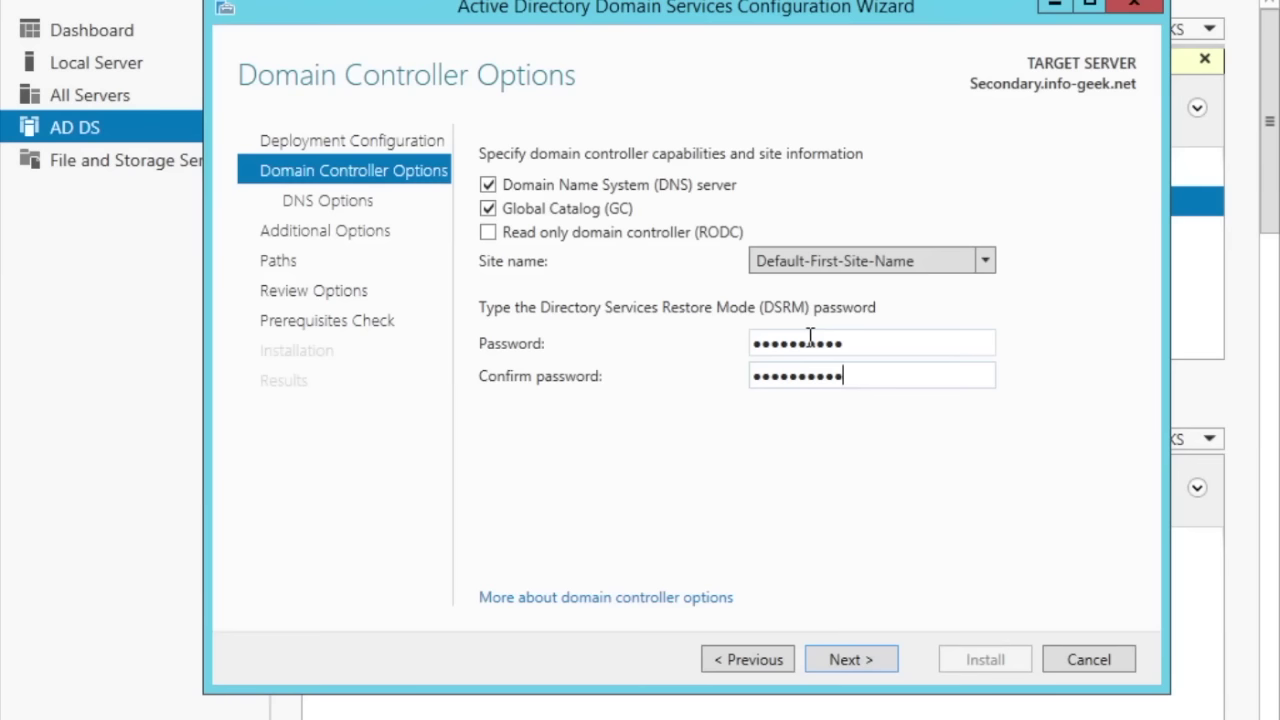
pyautogui.click(855, 659)
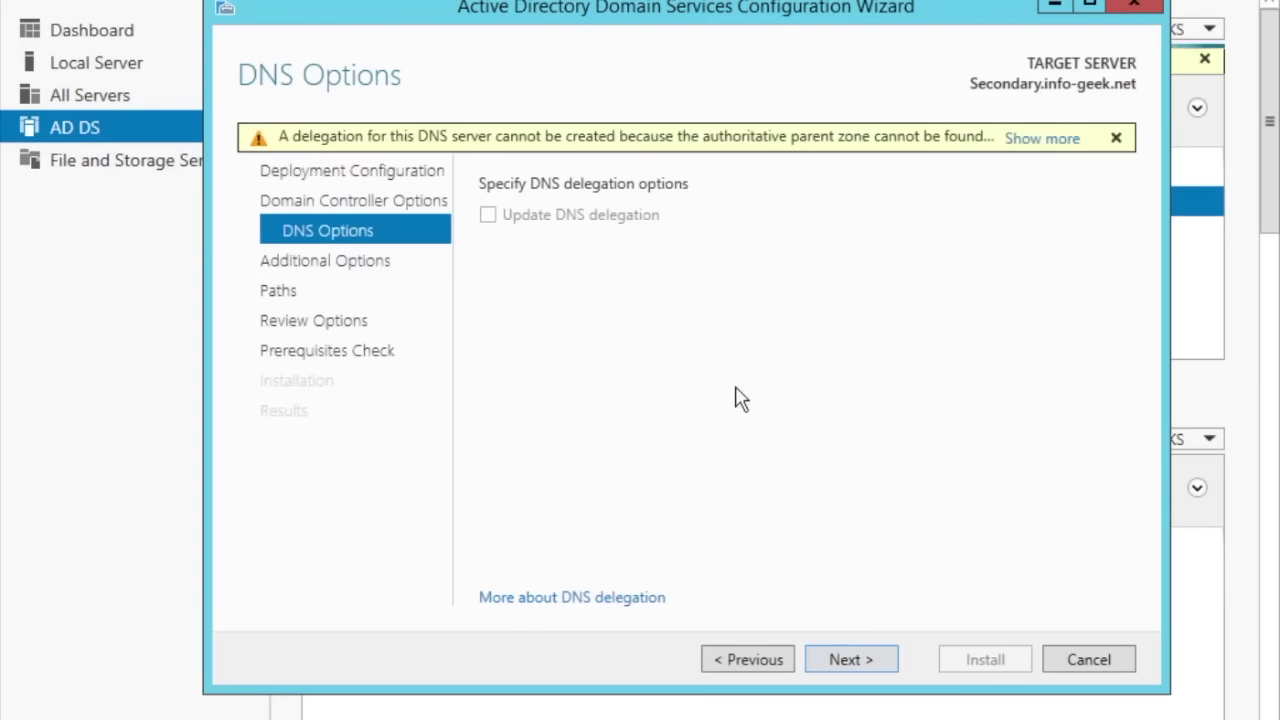
pyautogui.click(842, 659)
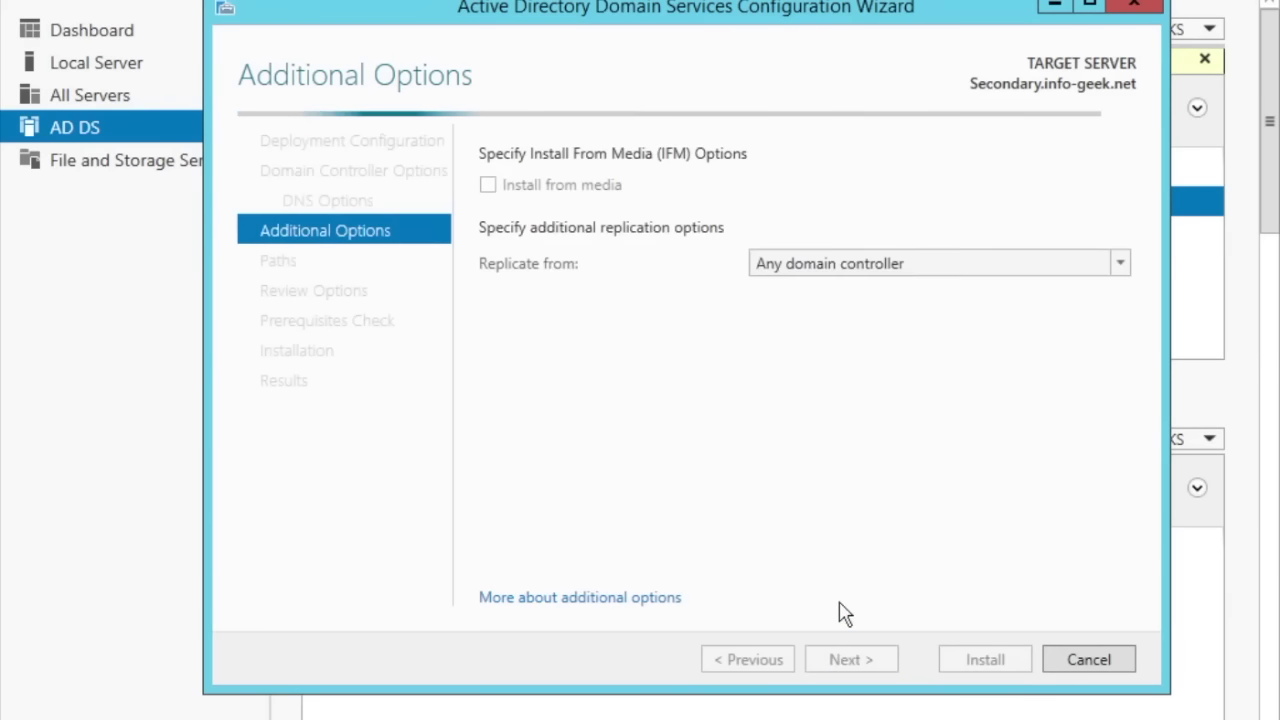
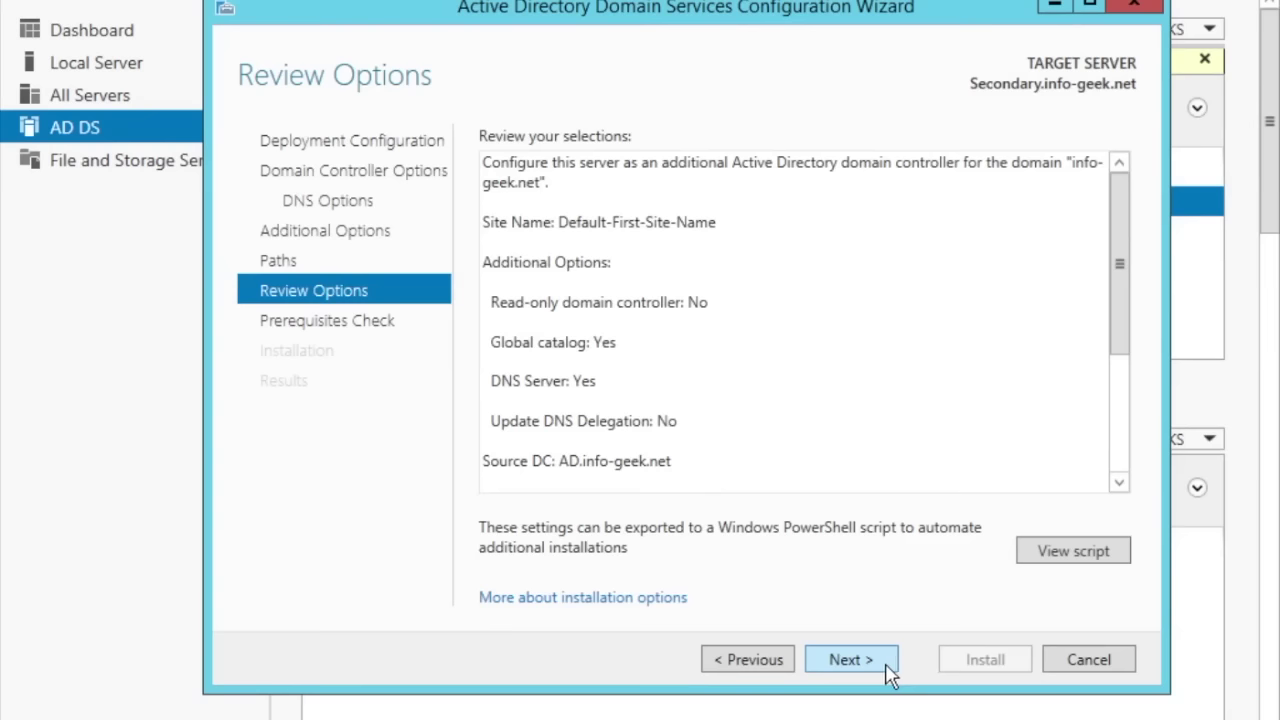
# - View the generated PowerShell deployment script and examine its module import, domain name and replication source DC entries
pyautogui.click(1050, 560)
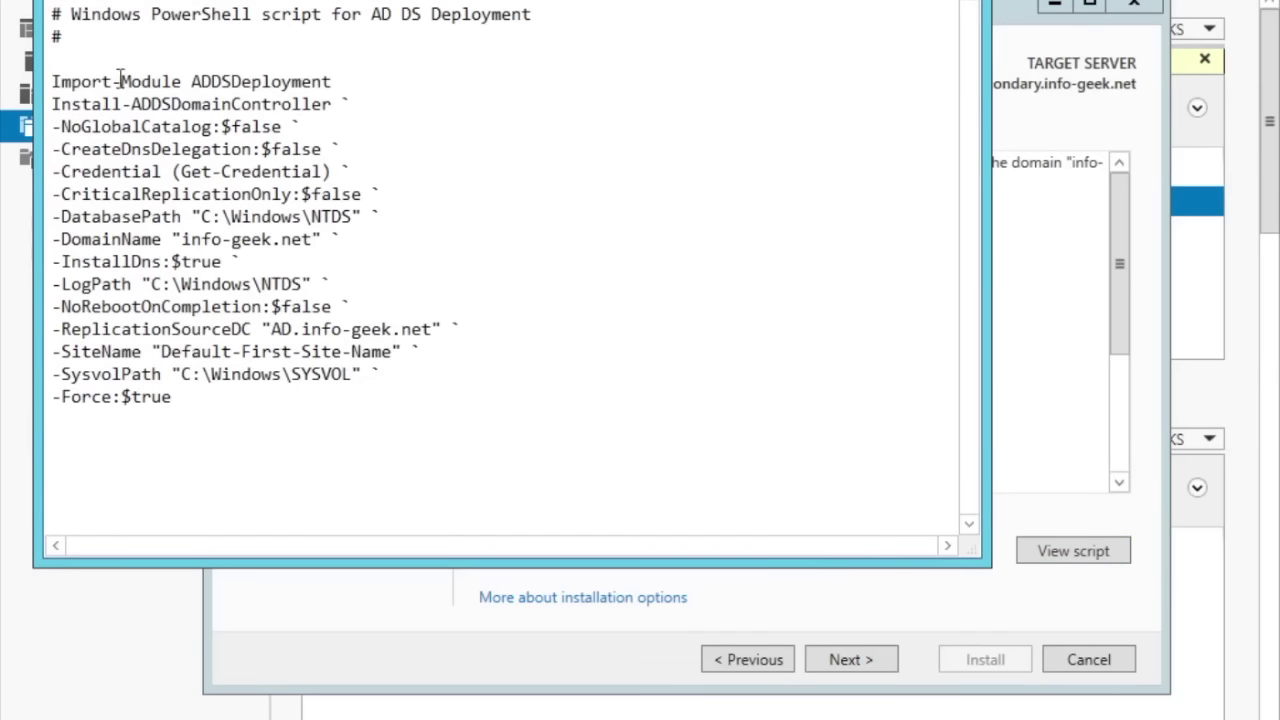
pyautogui.moveTo(181, 81); pyautogui.dragTo(112, 83)
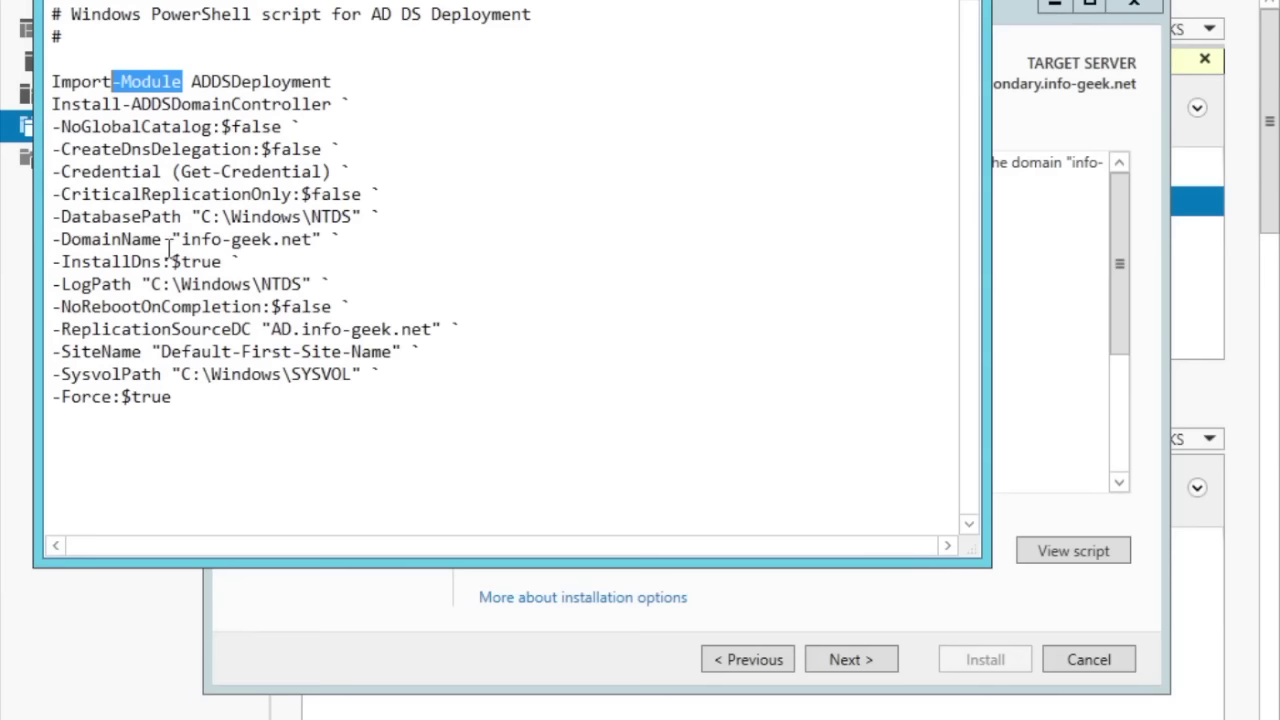
pyautogui.moveTo(182, 244); pyautogui.dragTo(306, 240)
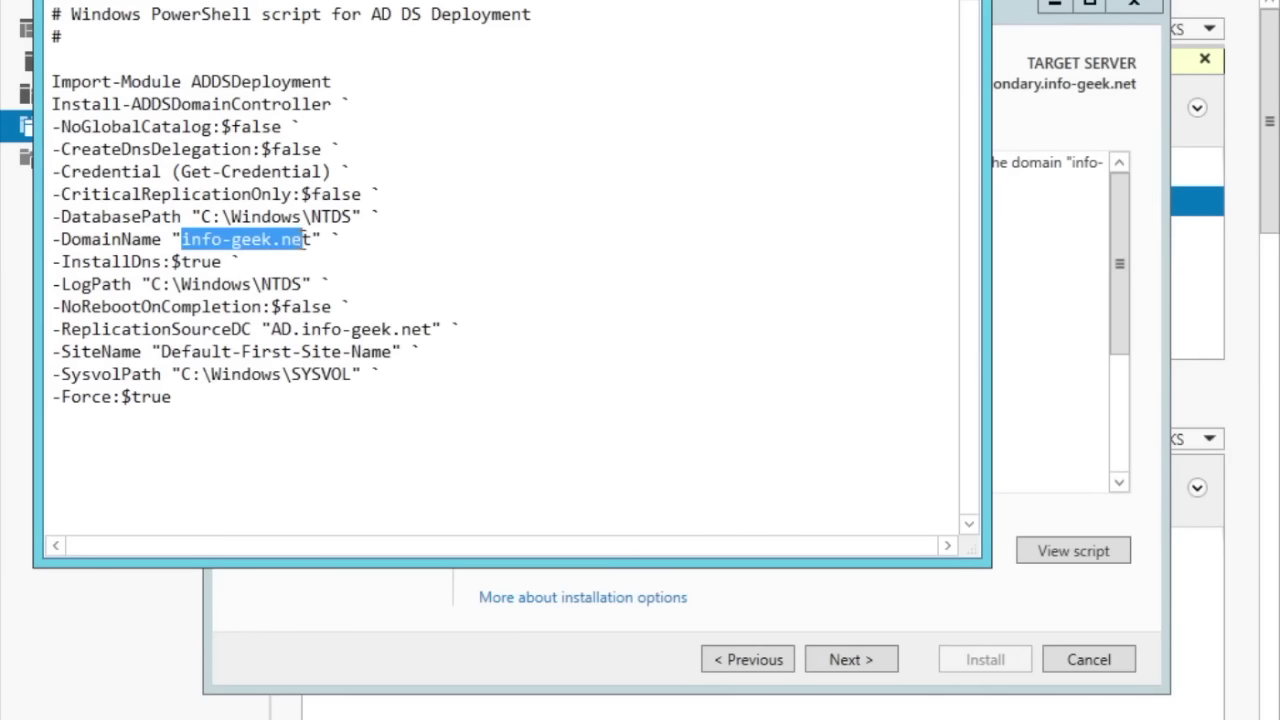
pyautogui.click(305, 240)
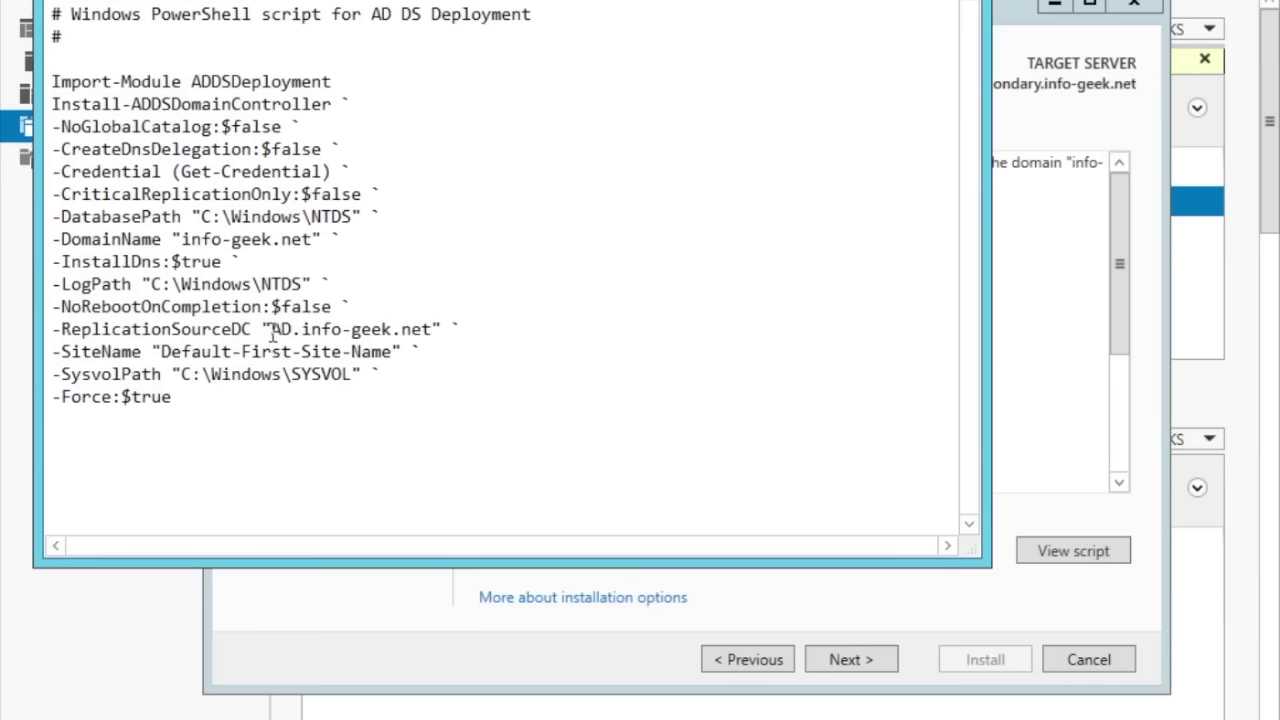
pyautogui.moveTo(272, 331); pyautogui.dragTo(424, 329)
pyautogui.click(423, 329)
# - Save the deployment script to the Desktop as InstallBDC.ps1 with file type All Files, and close it
pyautogui.hotkey('alt', 'f')
pyautogui.press('Down')
pyautogui.press('Return')
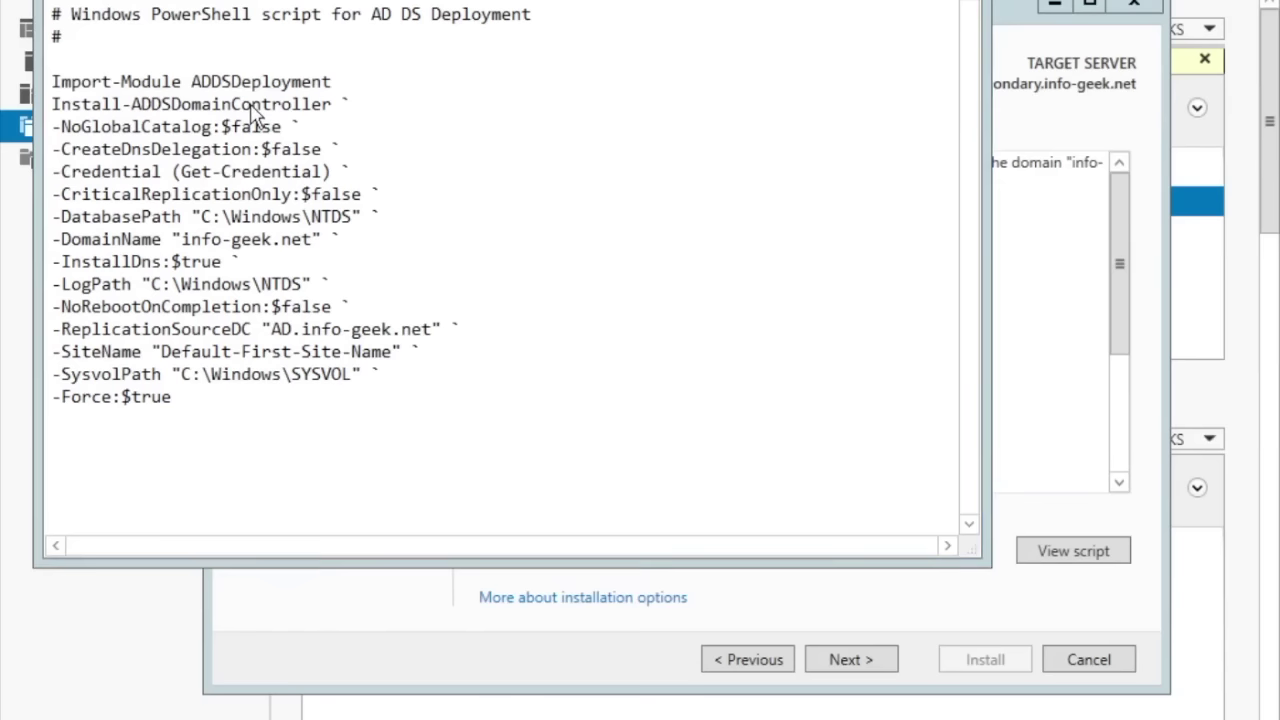
pyautogui.click(142, 155)
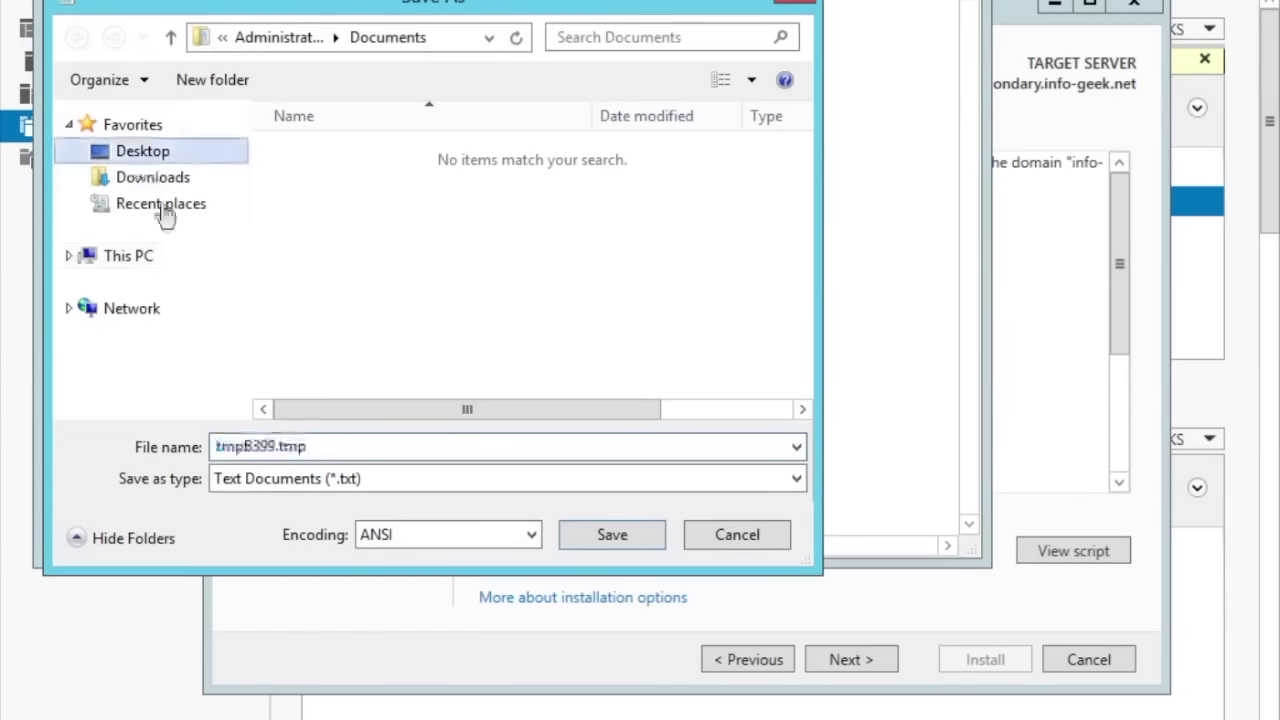
pyautogui.click(357, 479)
pyautogui.click(322, 518)
pyautogui.doubleClick(347, 446)
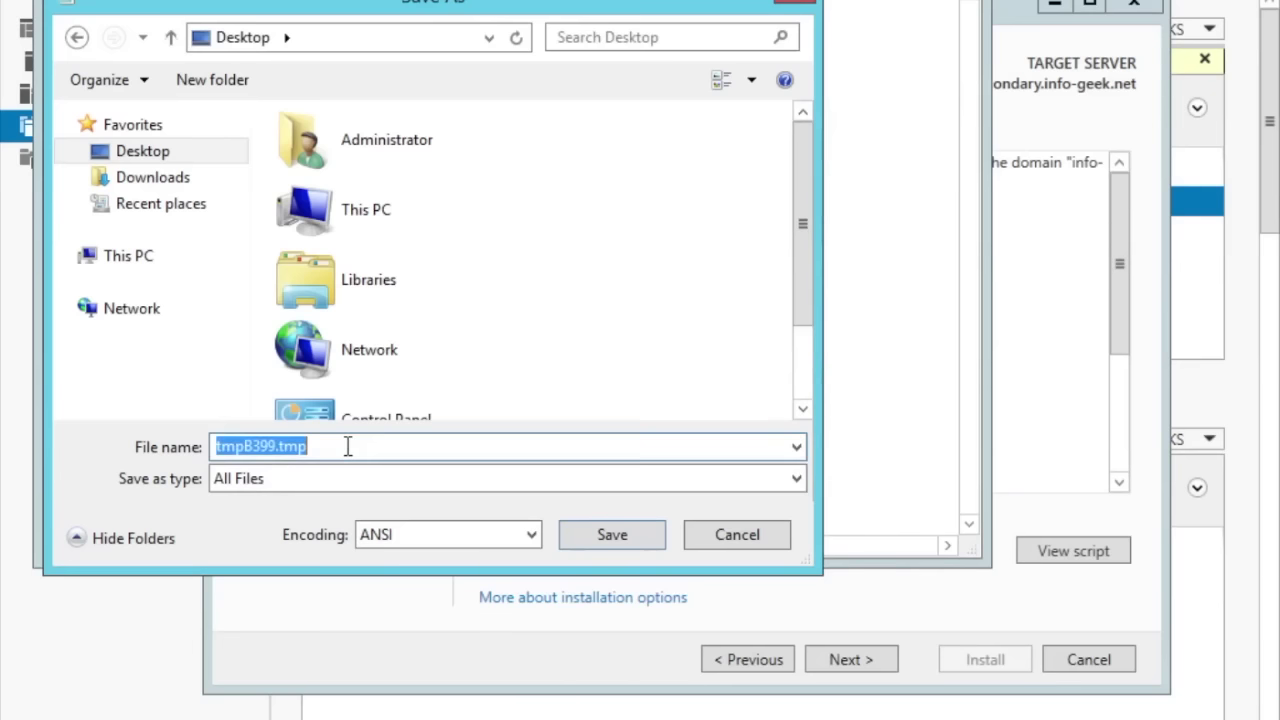
pyautogui.write('Inst')
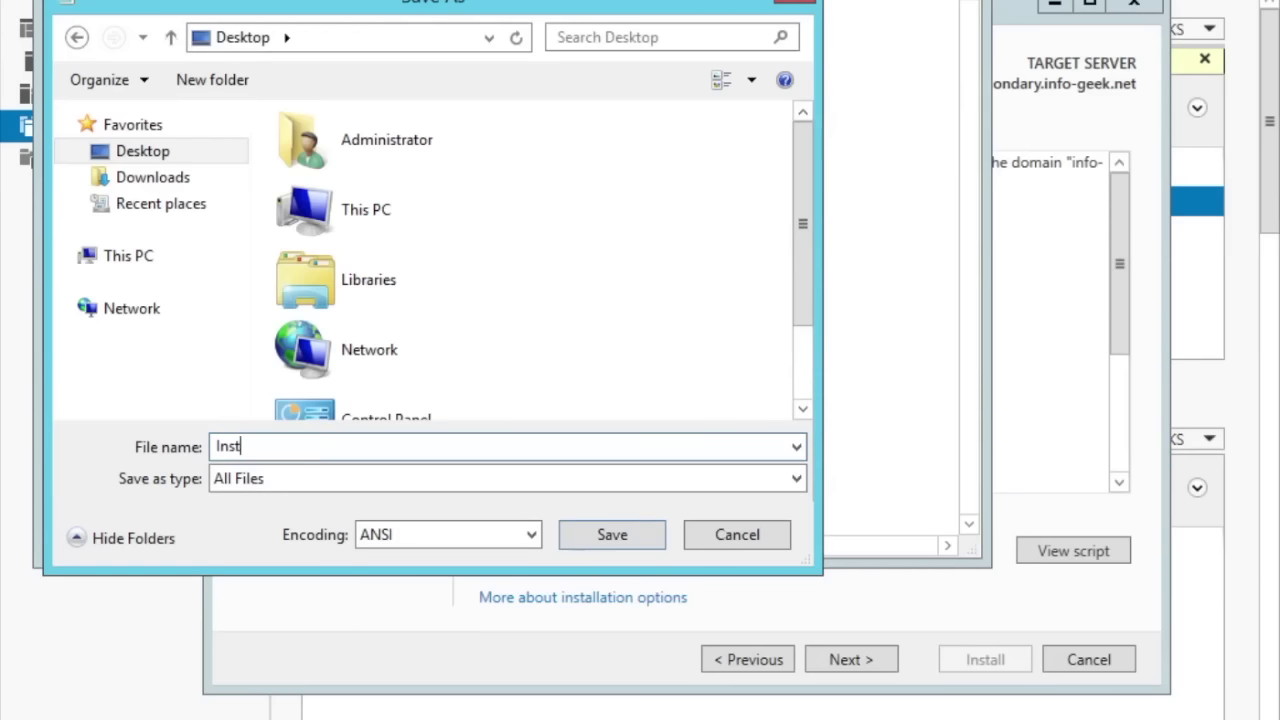
pyautogui.write('allBDC.ps1')
pyautogui.click(612, 538)
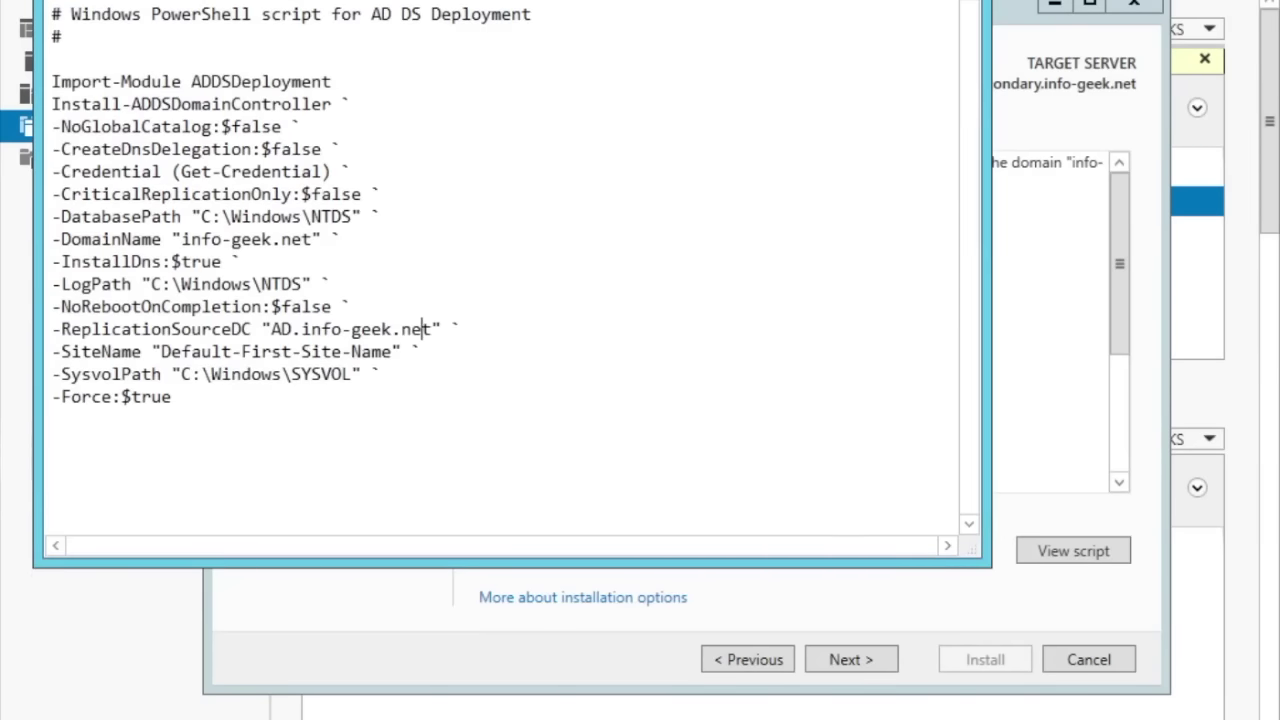
pyautogui.hotkey('alt', 'F4')
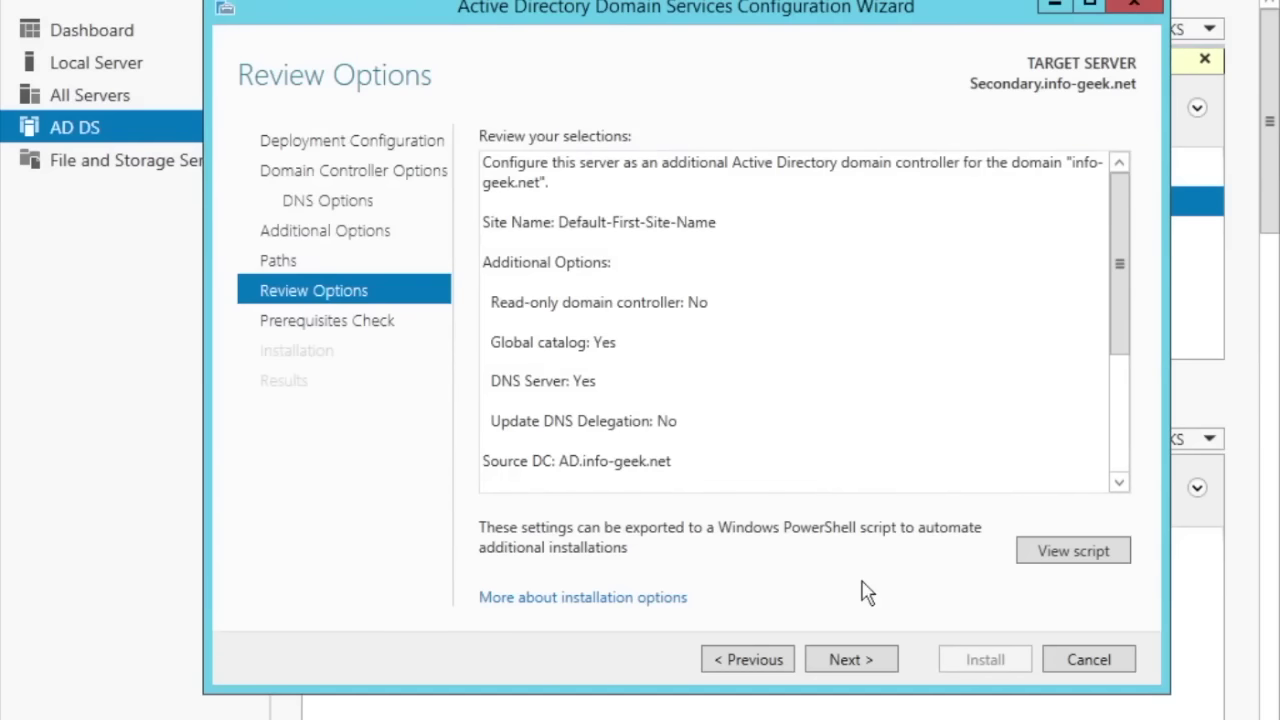
# - Run the prerequisites check, review its results, and start installing the additional domain controller
pyautogui.click(850, 660)
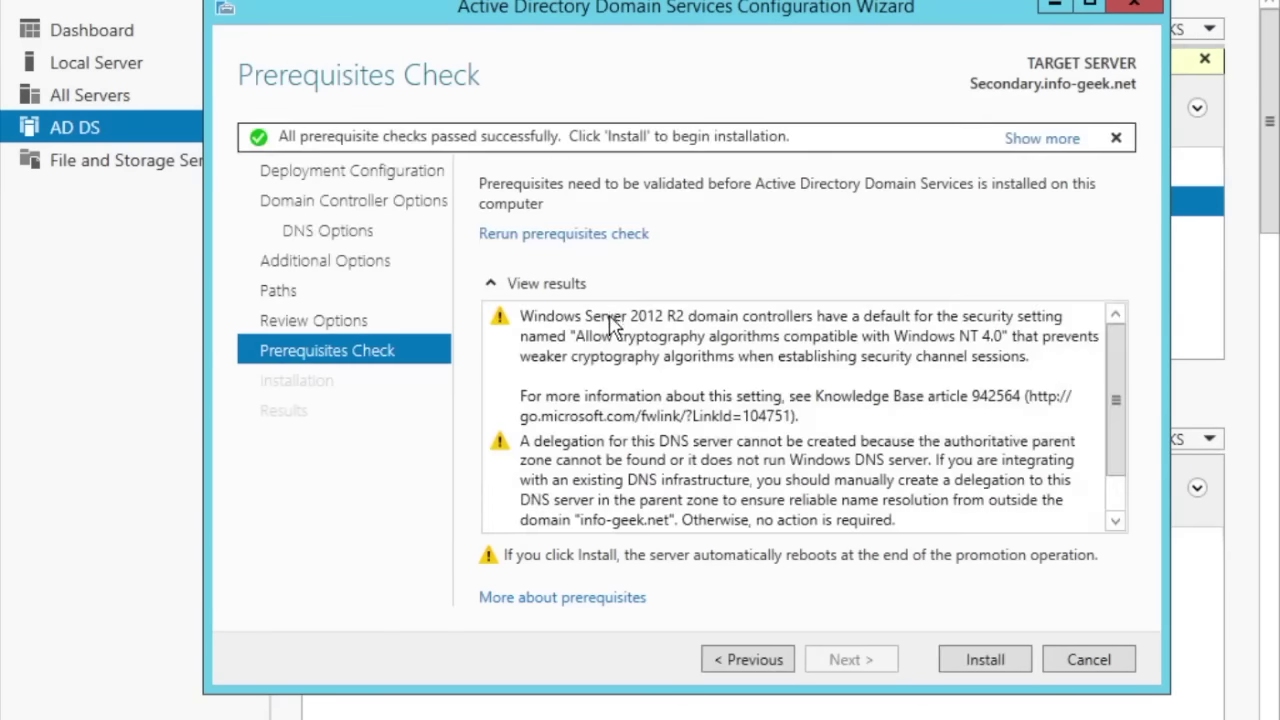
pyautogui.scroll(-1, 605, 350)
pyautogui.scroll(1, 605, 355)
pyautogui.scroll(-1, 590, 380)
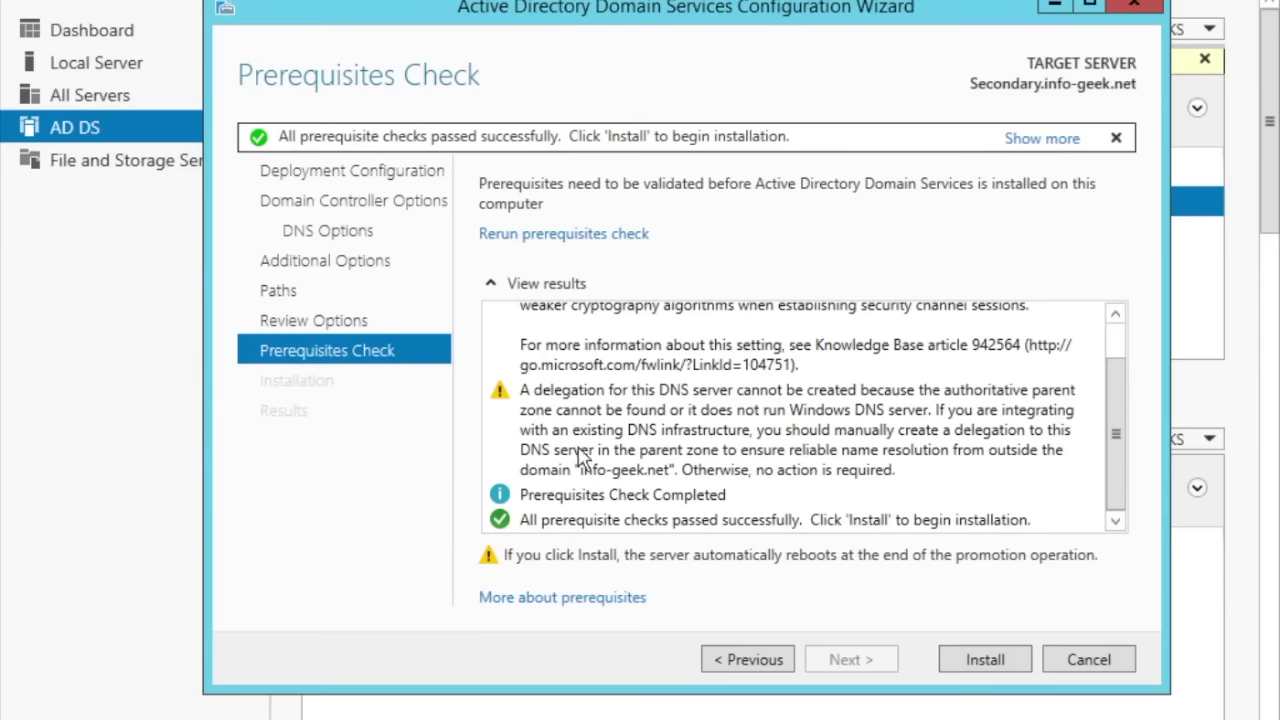
pyautogui.click(986, 660)
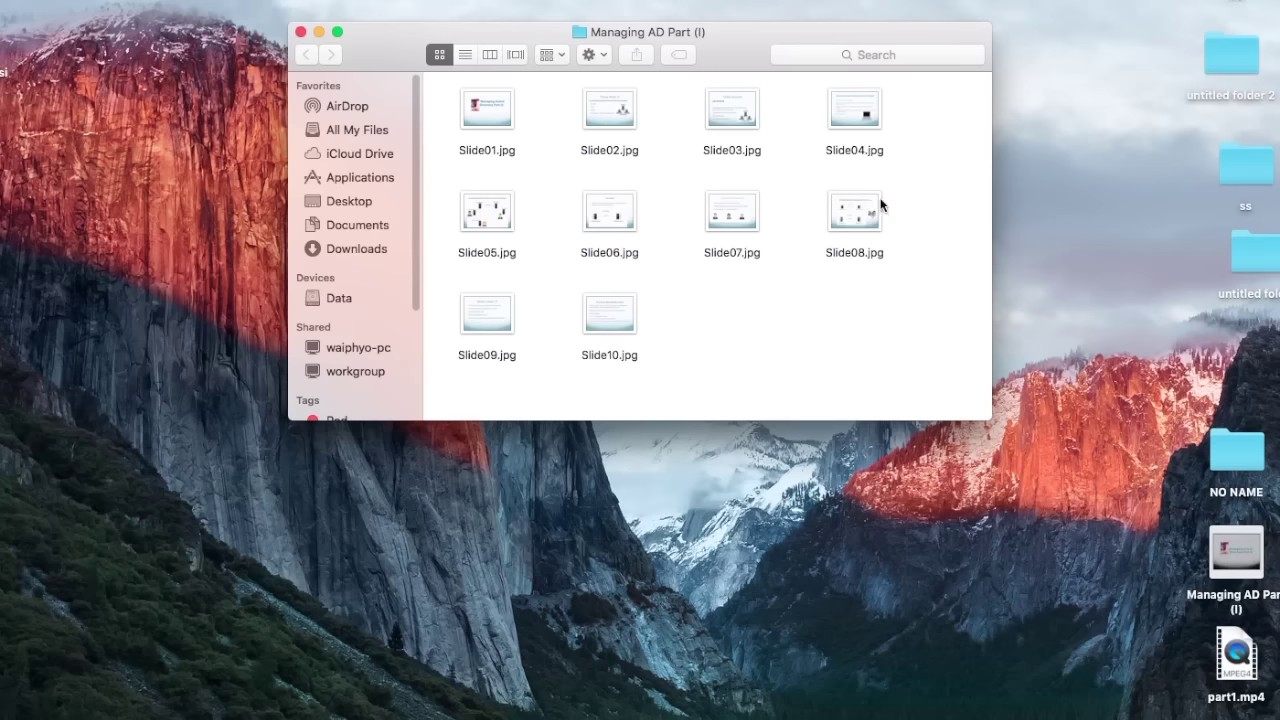
# - Switch to Finder and view Slide08.jpg from the Managing AD Part (I) folder, closing it when finished
pyautogui.doubleClick(852, 214)
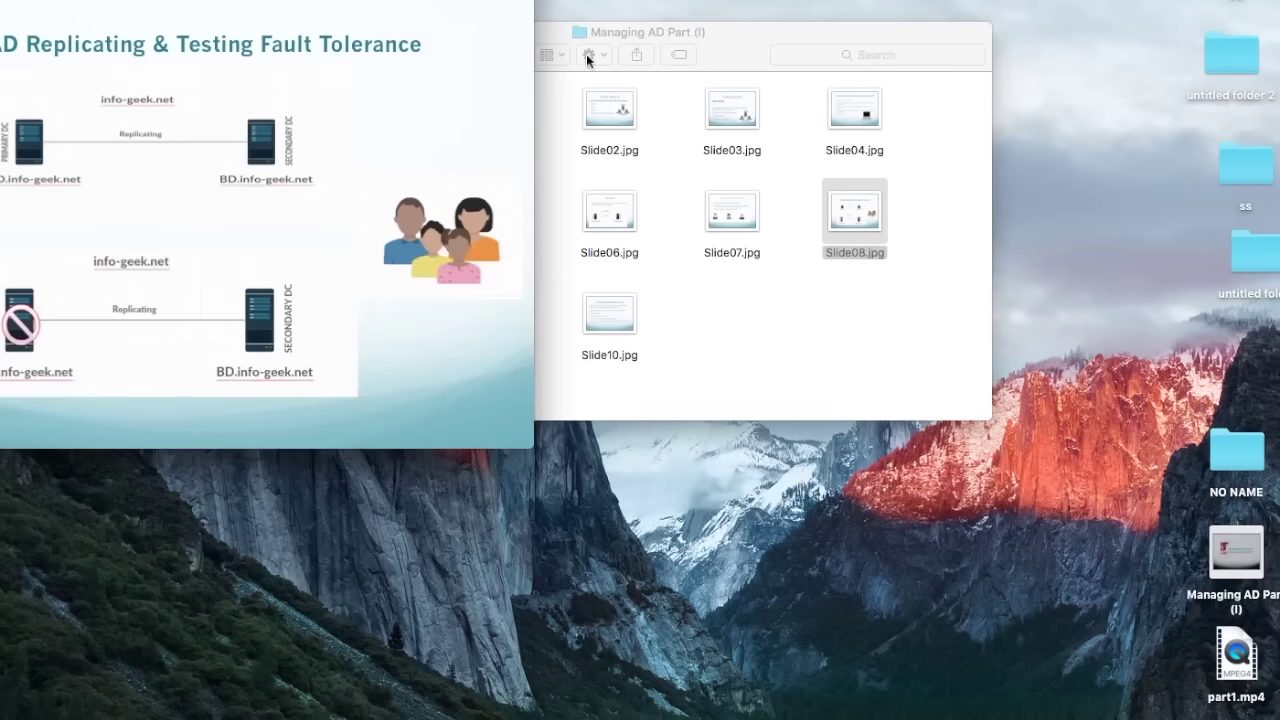
pyautogui.click(586, 54)
pyautogui.click(301, 32)
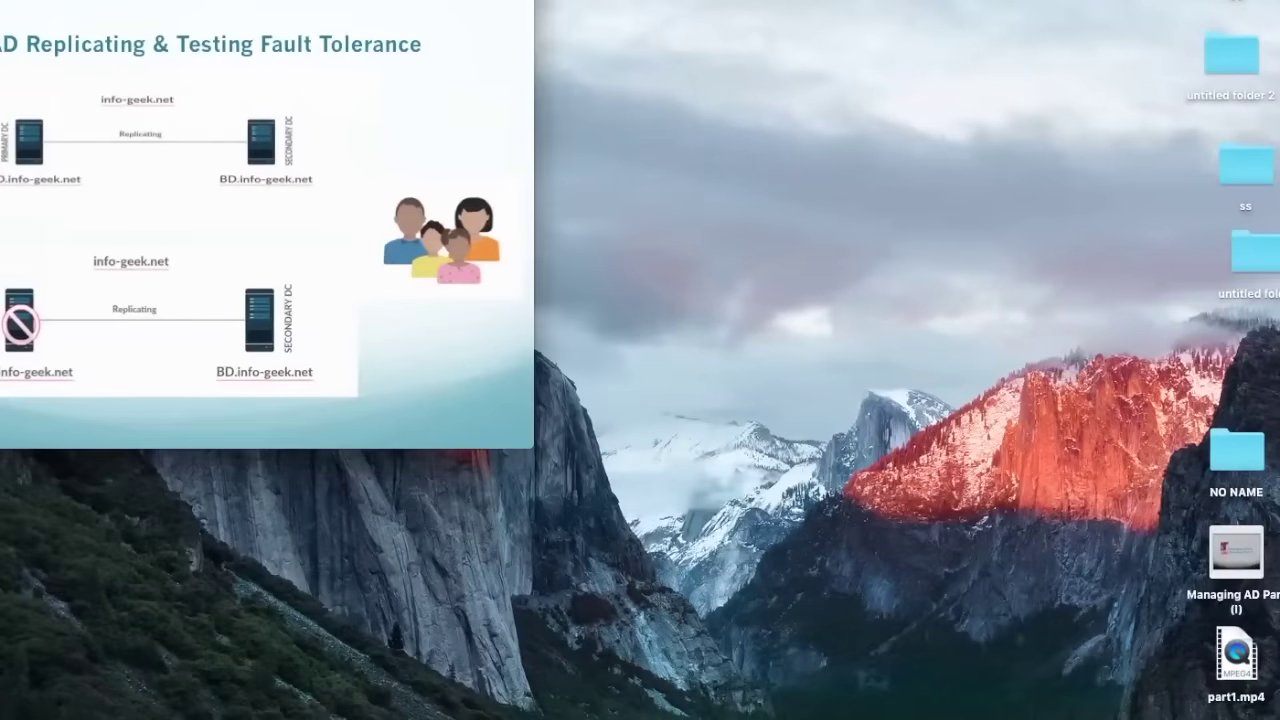
pyautogui.press('super+w')
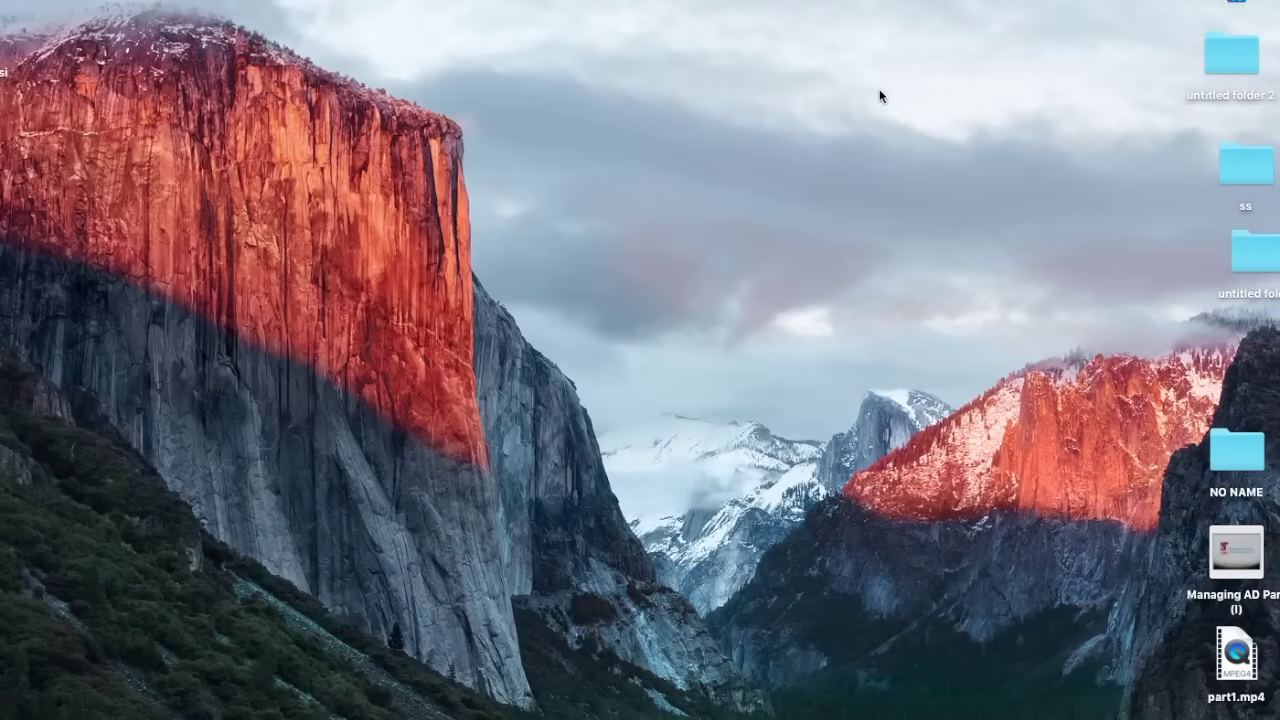
# - Return to the Managing AD Part (I) folder and open Slide06.jpg for viewing
pyautogui.press('super+Tab')
pyautogui.click(606, 222)
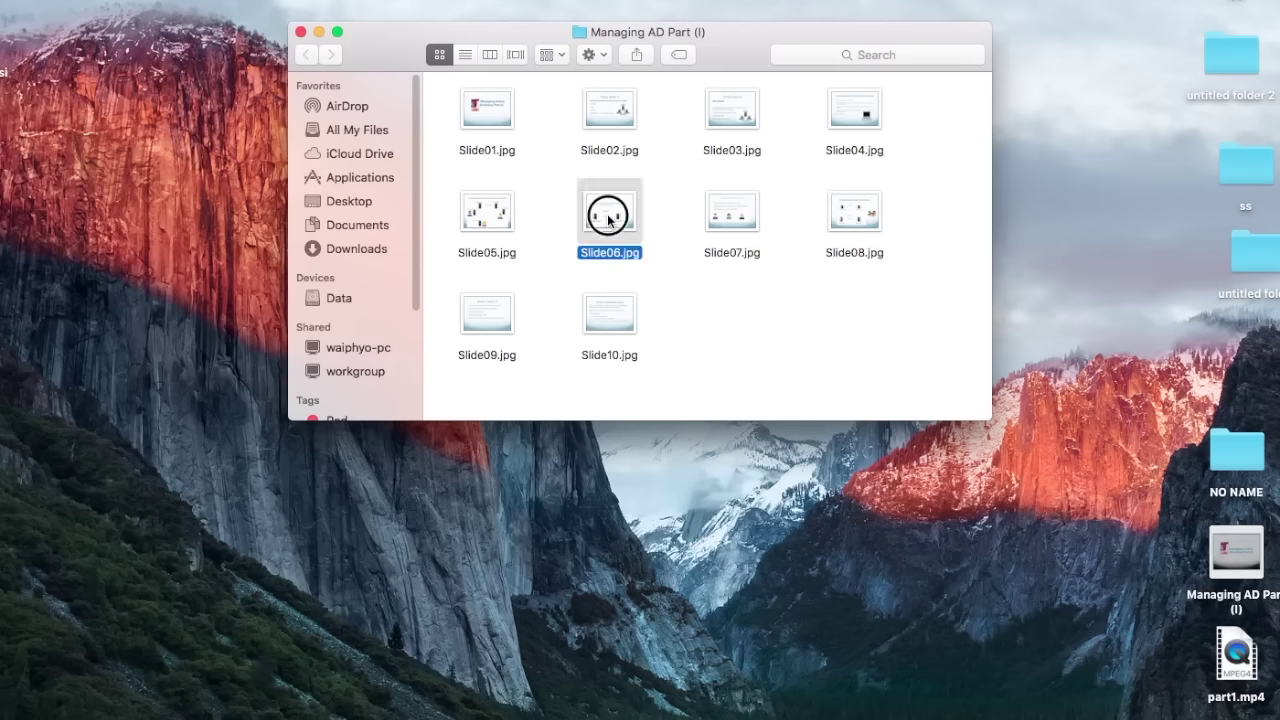
pyautogui.press('super+shift+4')
pyautogui.press('super+o')
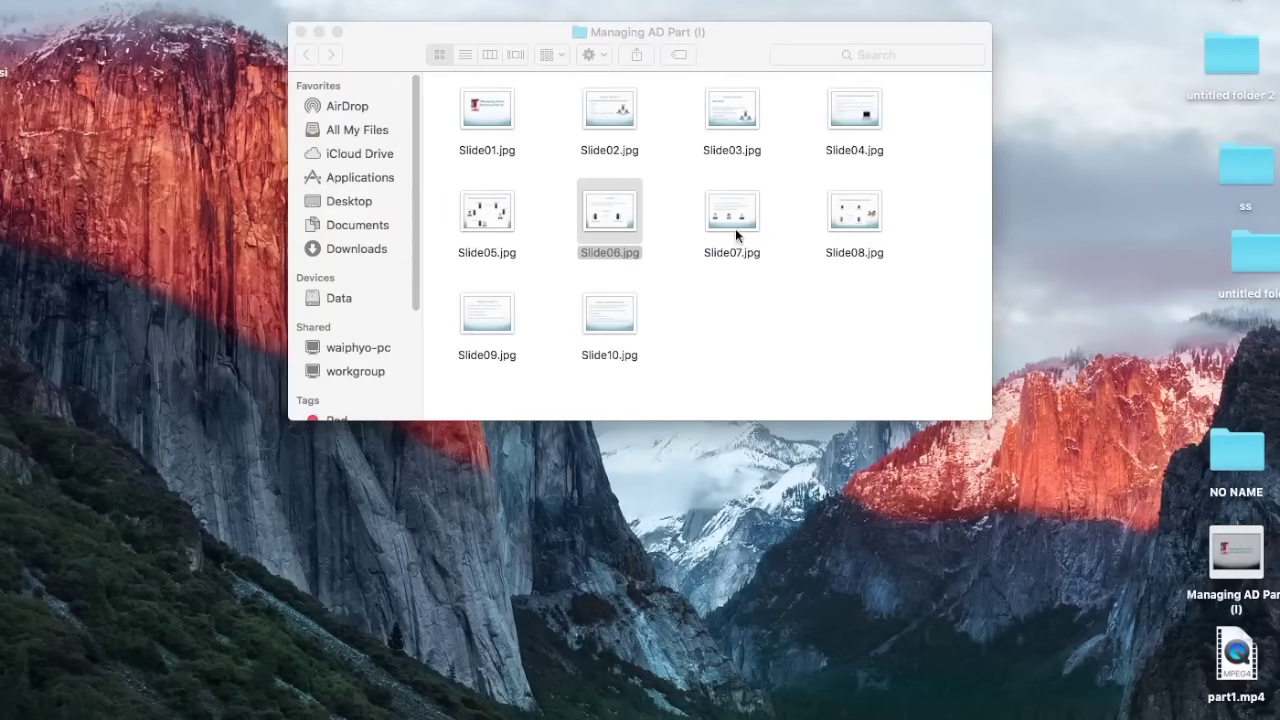
# - Open Slide08.jpg and examine its AD replication and fault tolerance diagram in full screen
pyautogui.click(846, 225)
pyautogui.doubleClick(846, 224)
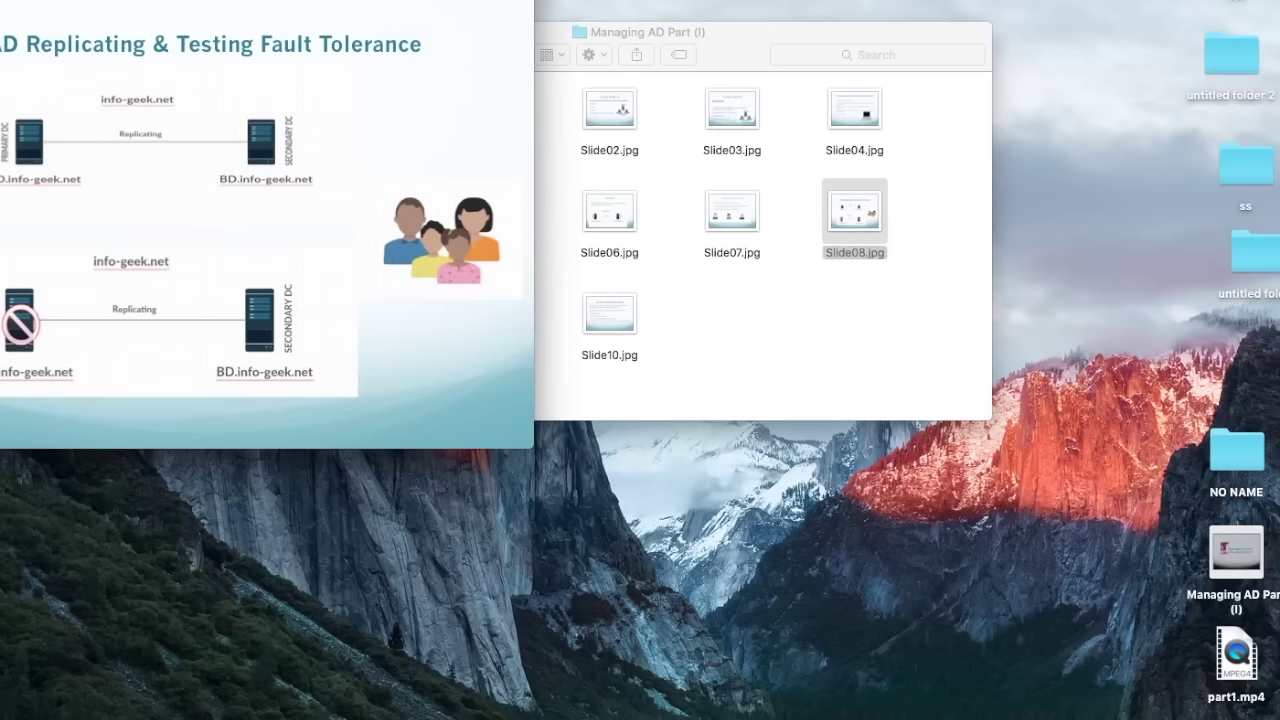
pyautogui.press('ctrl+super+f')
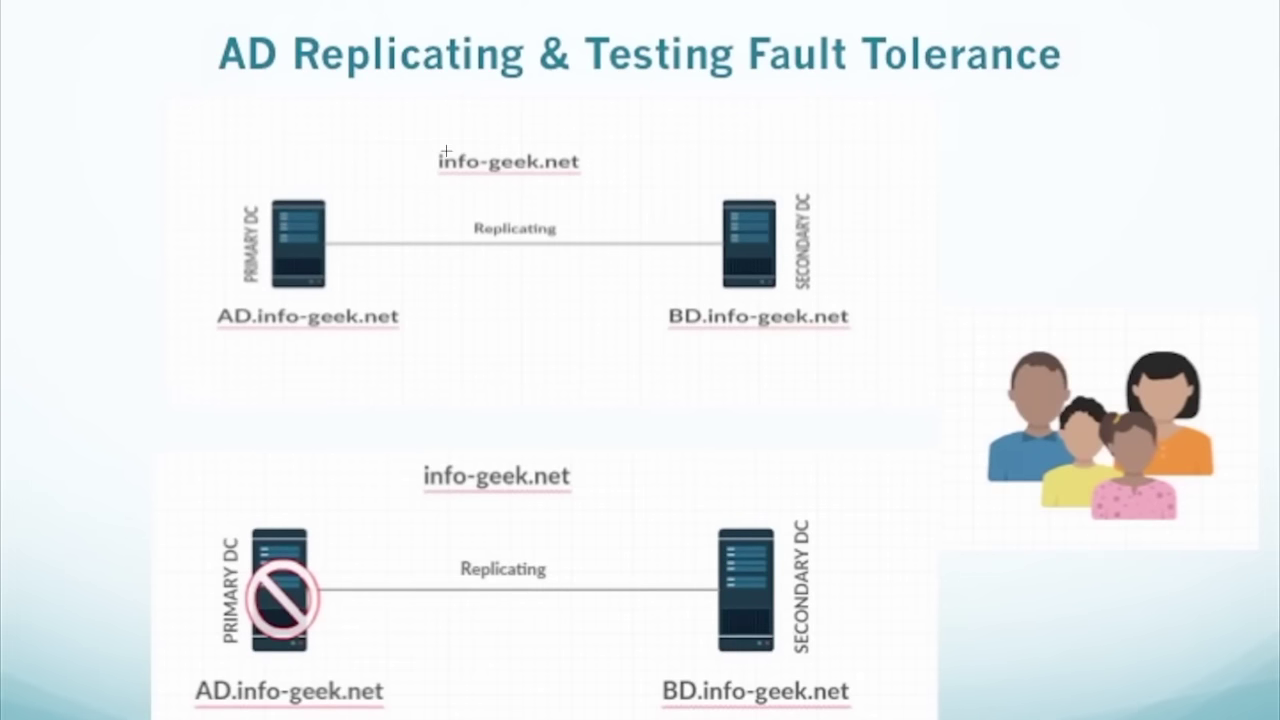
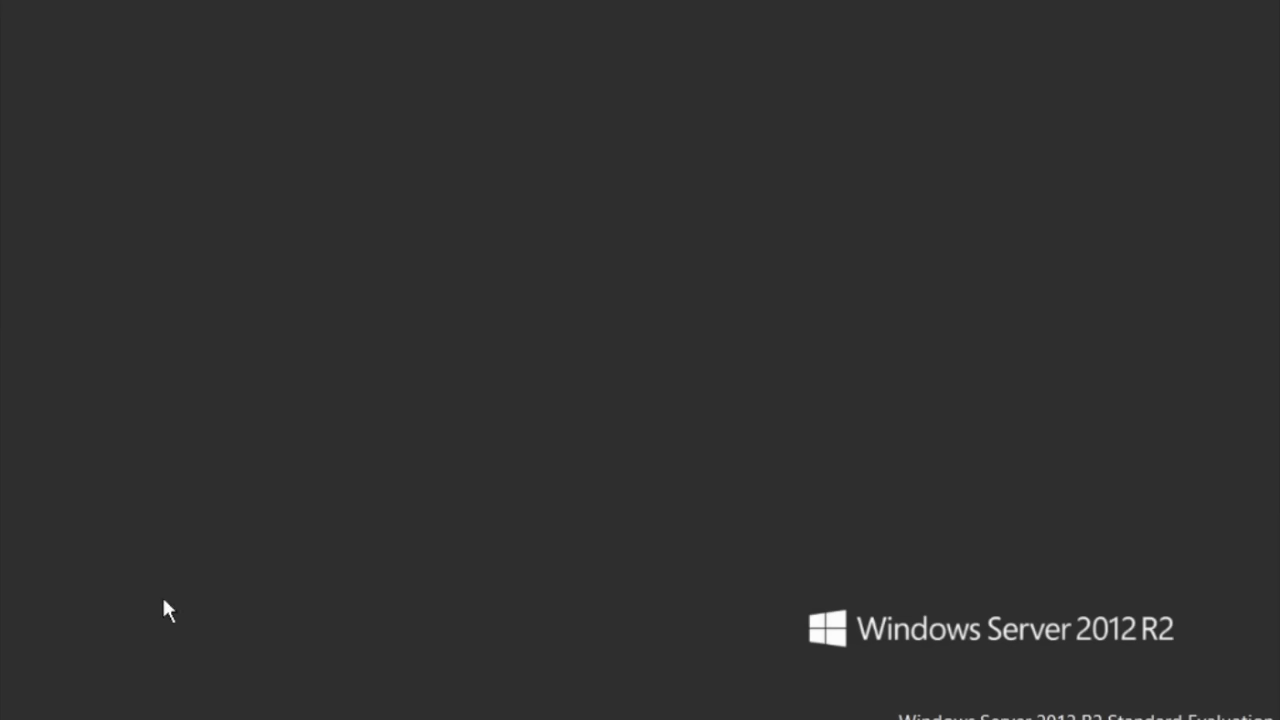
# - Open the DNS management console from Administrative Tools on the Secondary server
pyautogui.press('super')
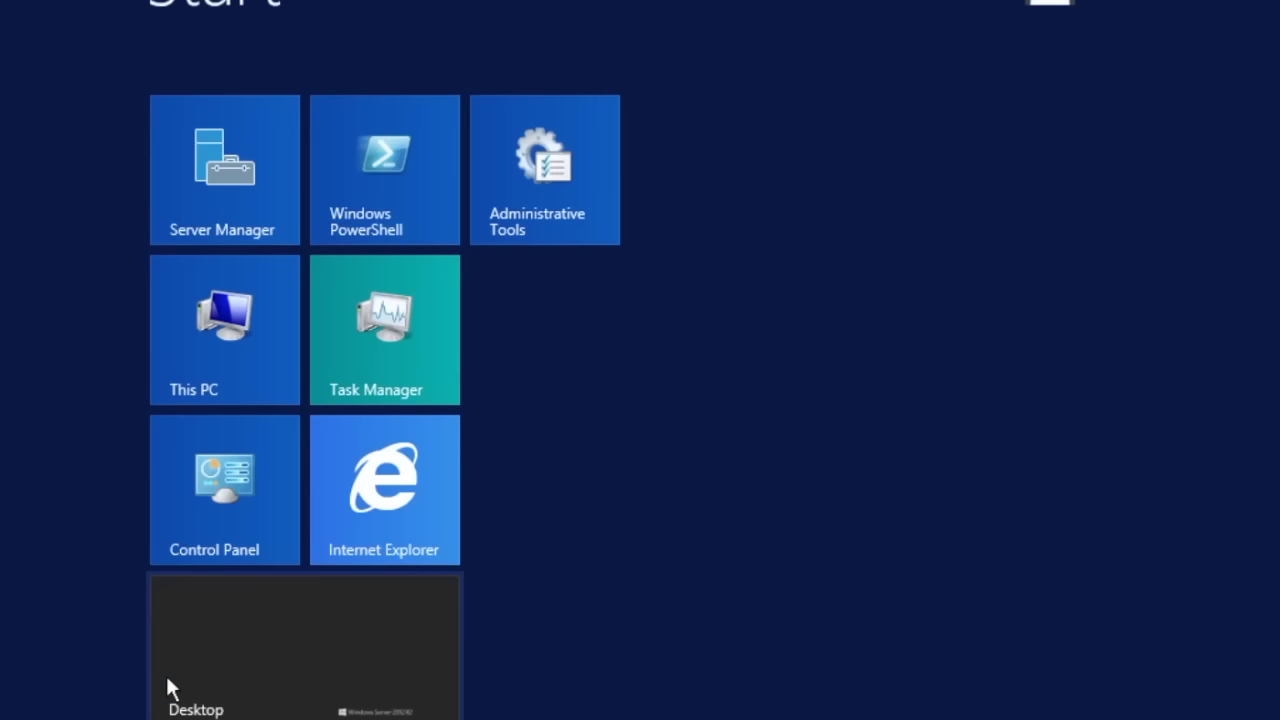
pyautogui.click(569, 204)
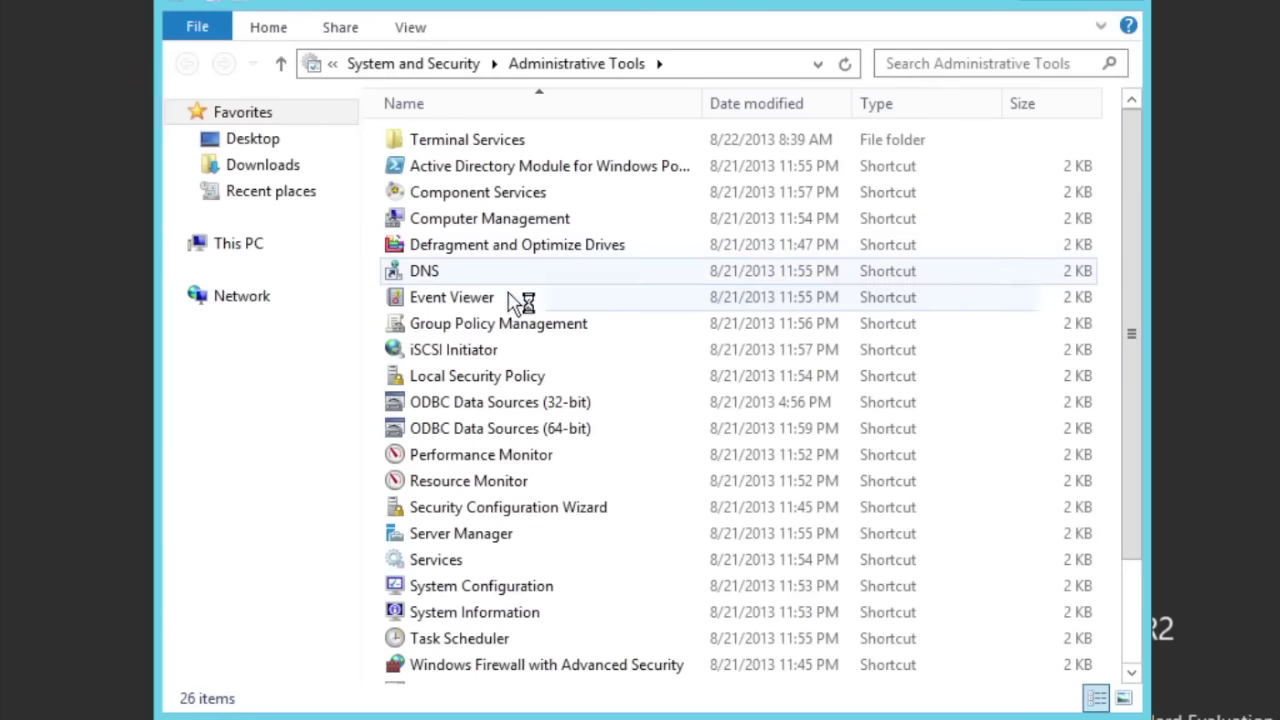
pyautogui.click(465, 276)
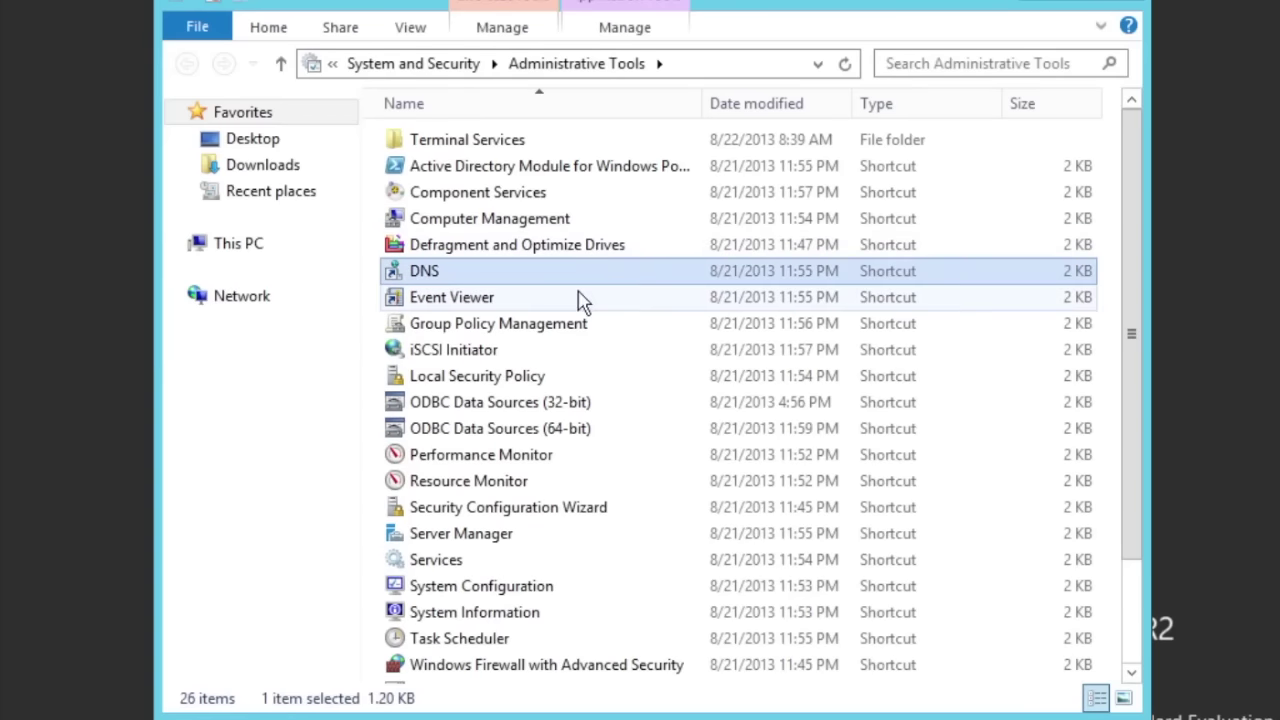
pyautogui.doubleClick(652, 270)
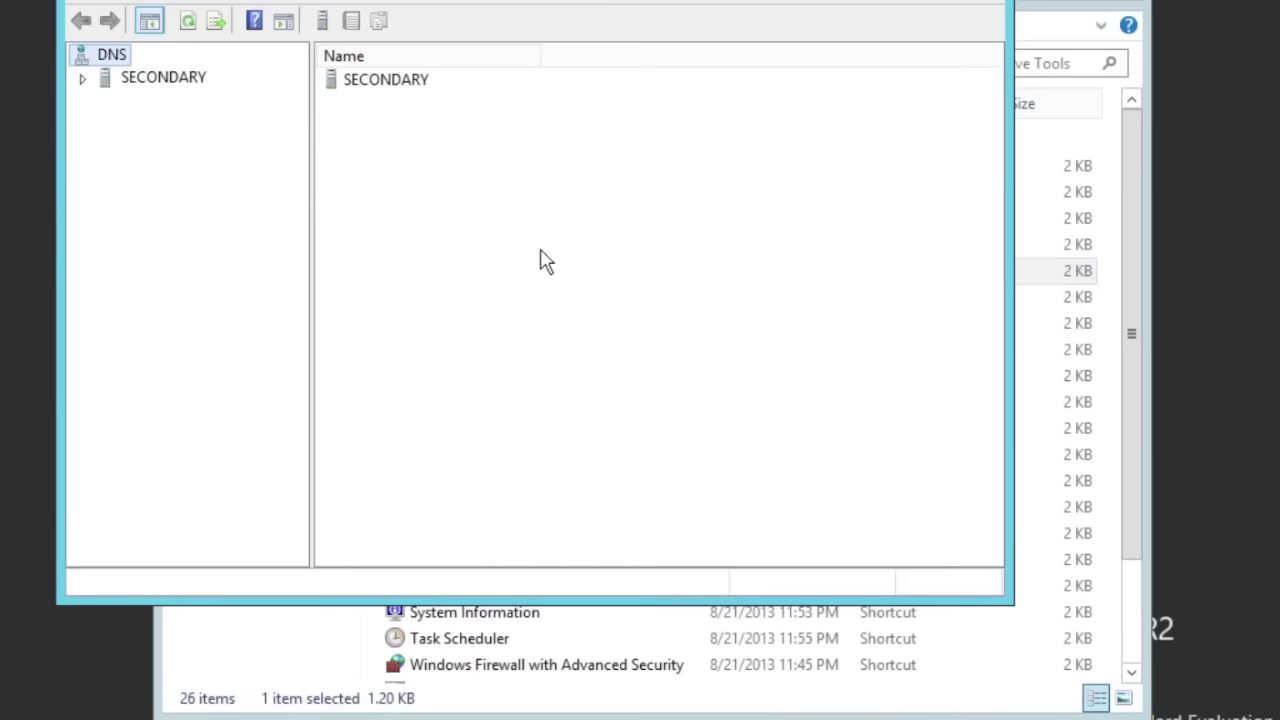
# - Expand the SECONDARY DNS server and examine the info-geek.net forward lookup zone's records and the reverse lookup zones
pyautogui.click(74, 79)
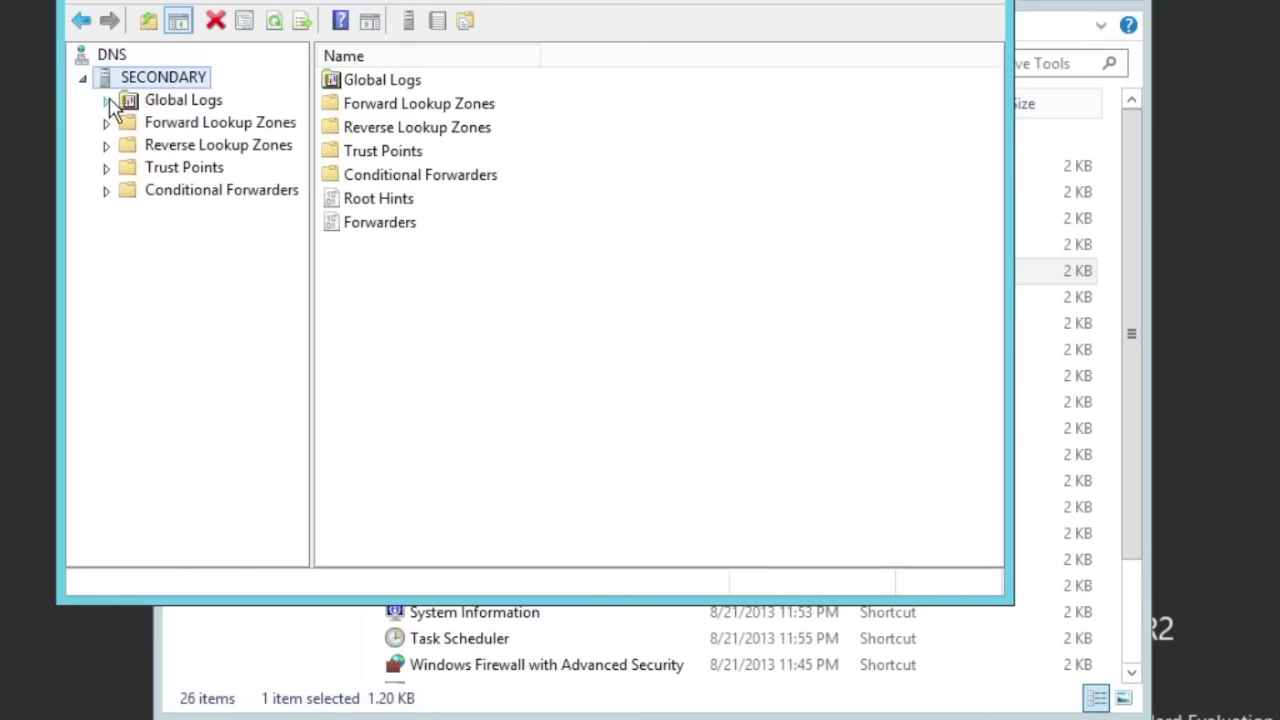
pyautogui.click(122, 104)
pyautogui.click(106, 122)
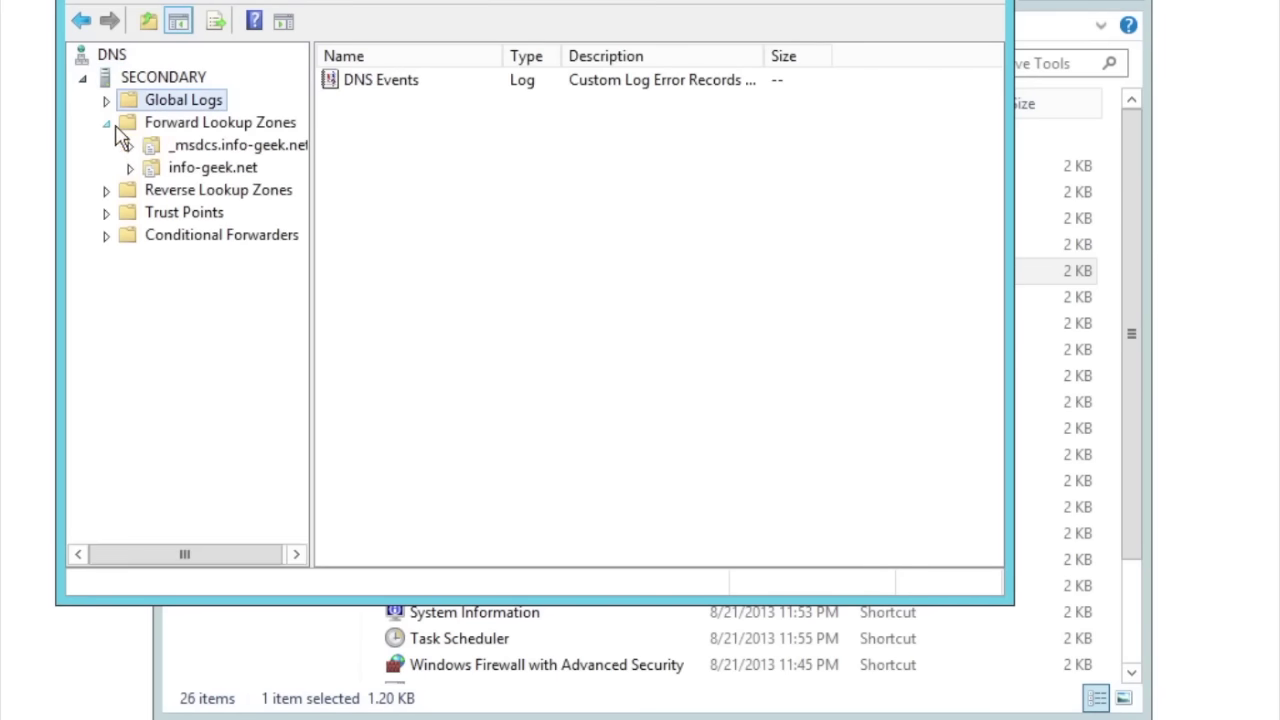
pyautogui.click(172, 170)
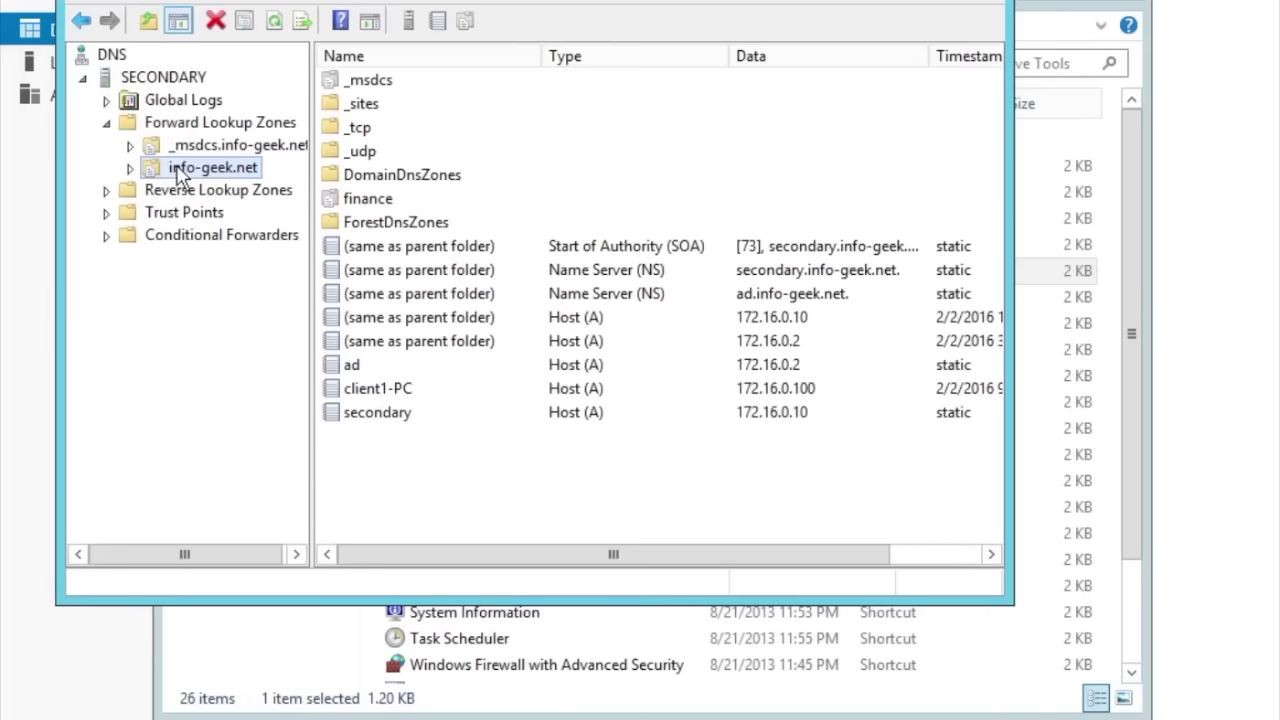
pyautogui.click(214, 193)
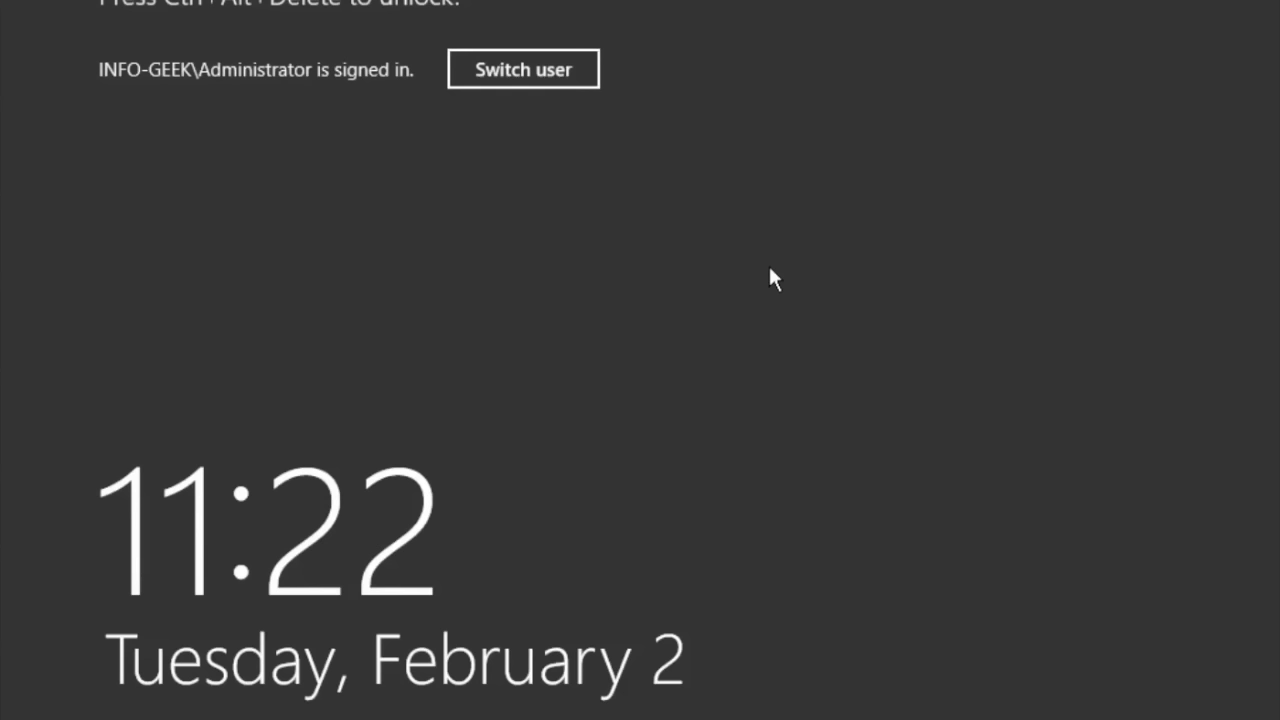
# - Unlock the primary domain controller with the administrator account's password and open Active Directory Sites and Services
pyautogui.hotkey('ctrl', 'alt', 'Delete')
pyautogui.write('********')
pyautogui.press('Return')
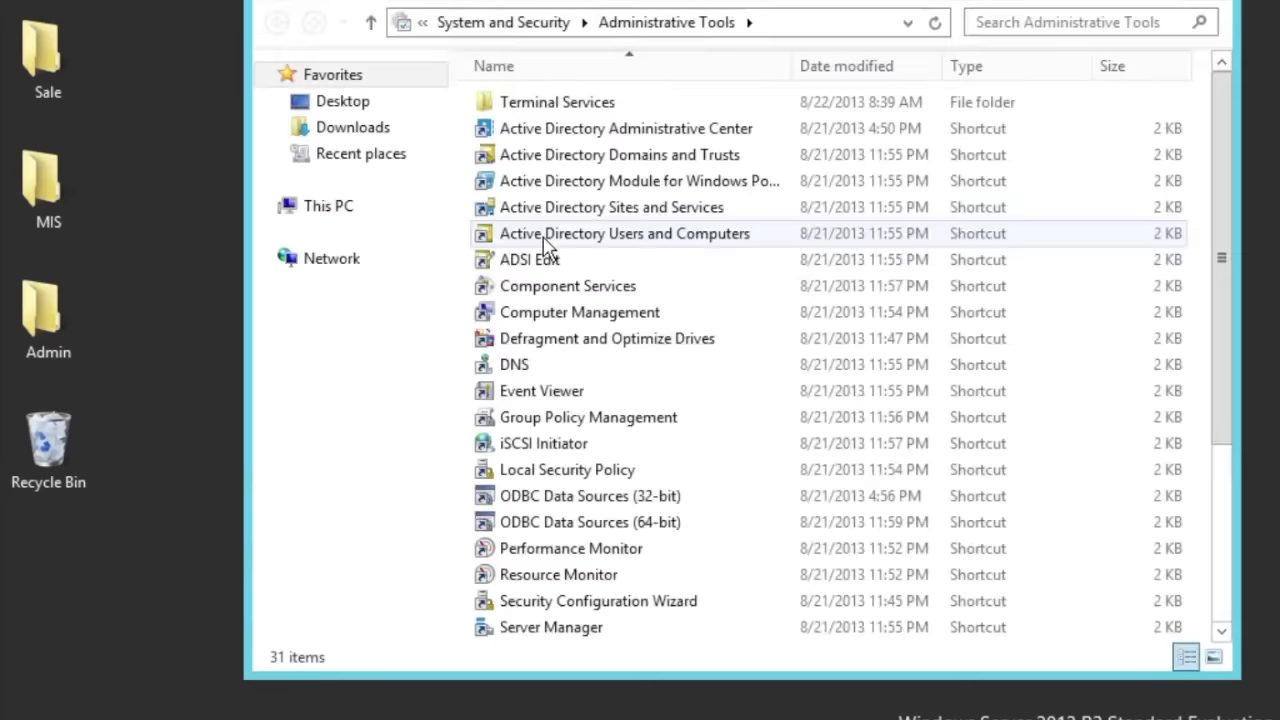
pyautogui.click(574, 217)
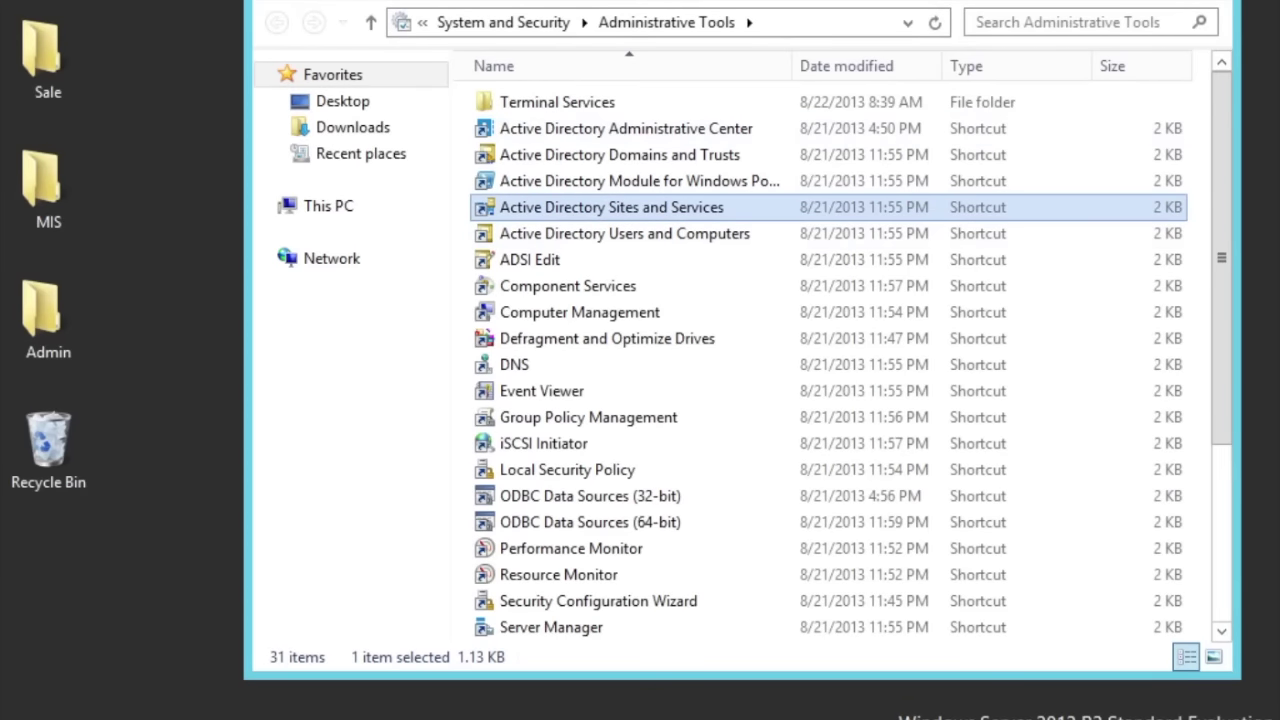
pyautogui.press('Return')
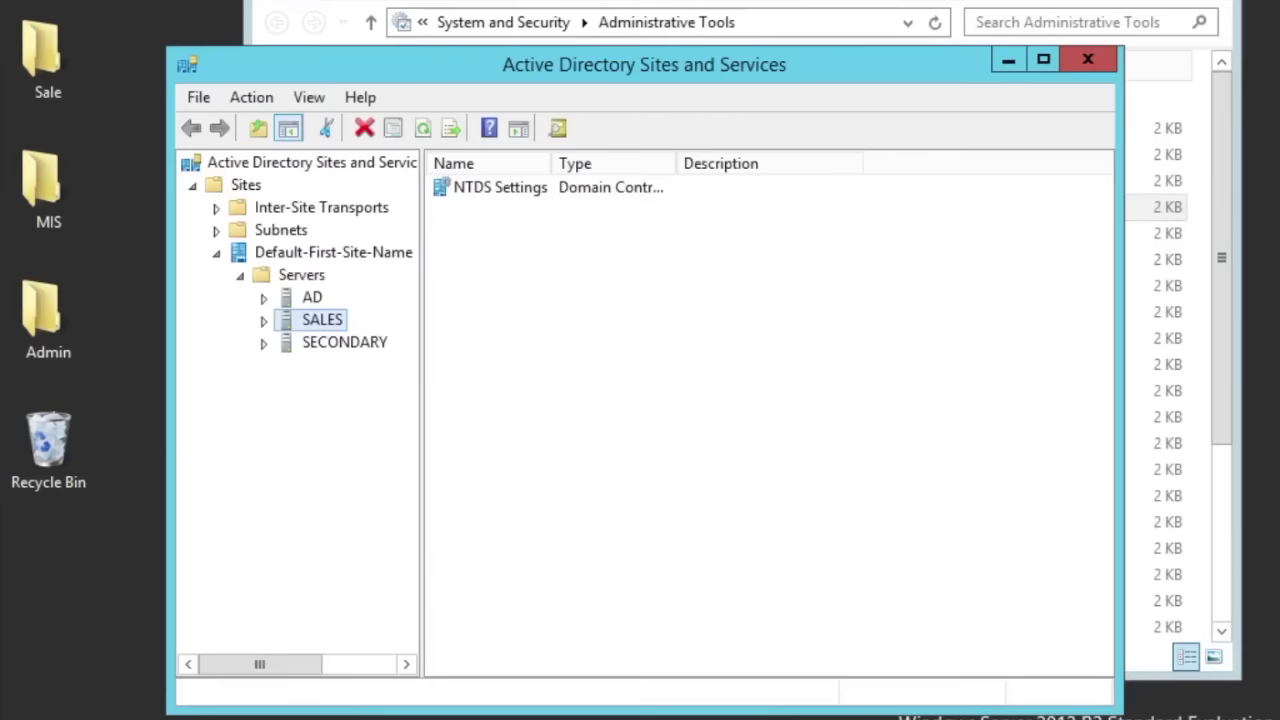
# - Examine the AD, SALES and SECONDARY servers under Default-First-Site-Name, and expand the Subnets container
pyautogui.click(291, 302)
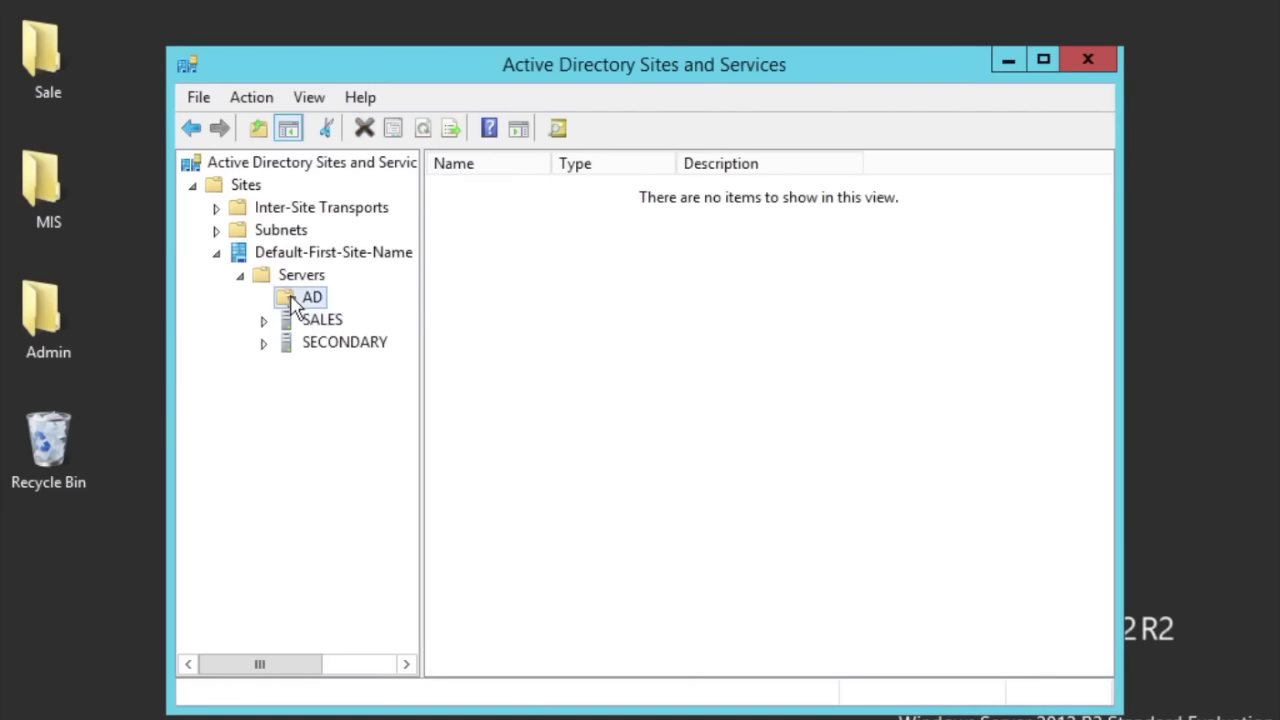
pyautogui.click(321, 349)
pyautogui.click(314, 324)
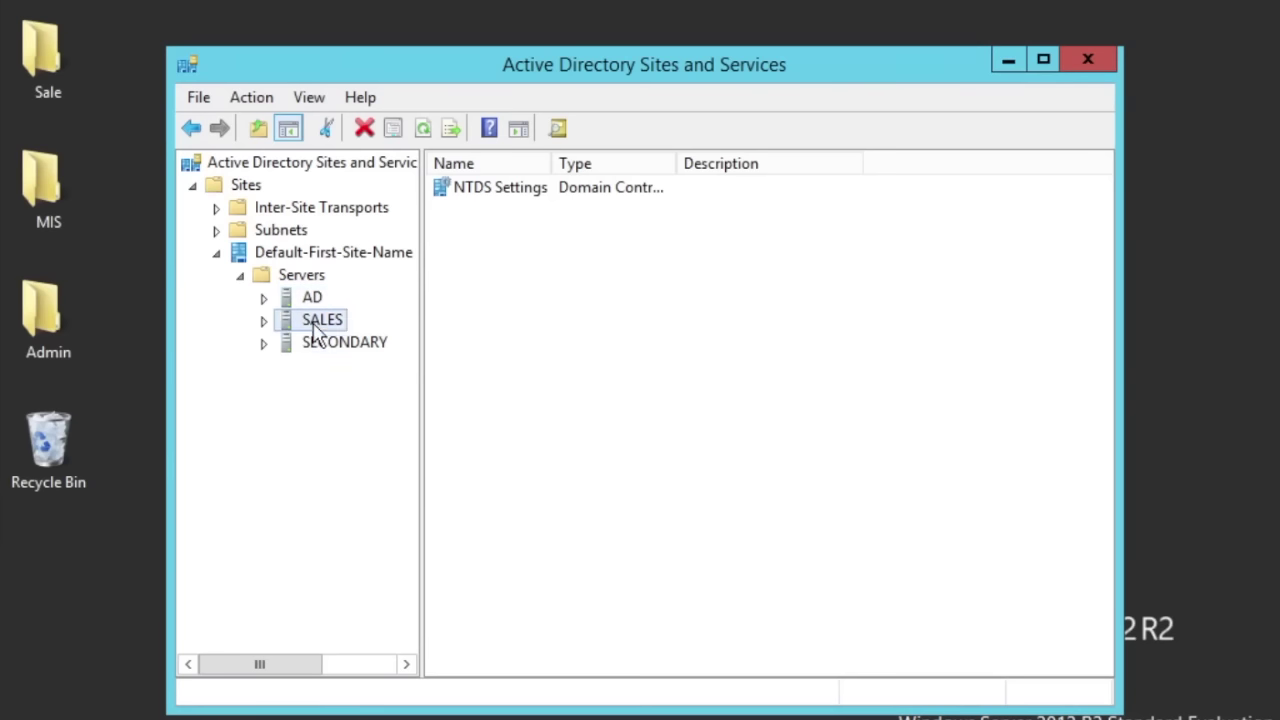
pyautogui.click(308, 299)
pyautogui.doubleClick(274, 233)
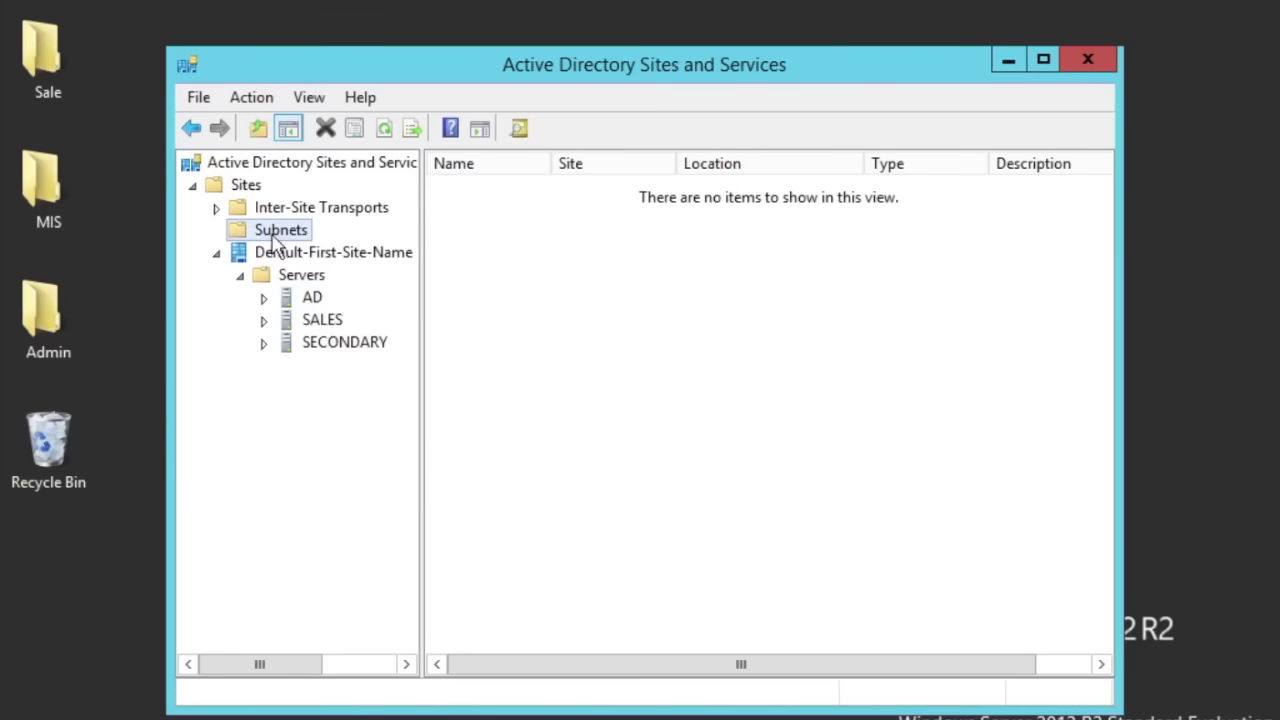
pyautogui.click(345, 282)
pyautogui.click(241, 298)
pyautogui.click(250, 299)
pyautogui.doubleClick(260, 301)
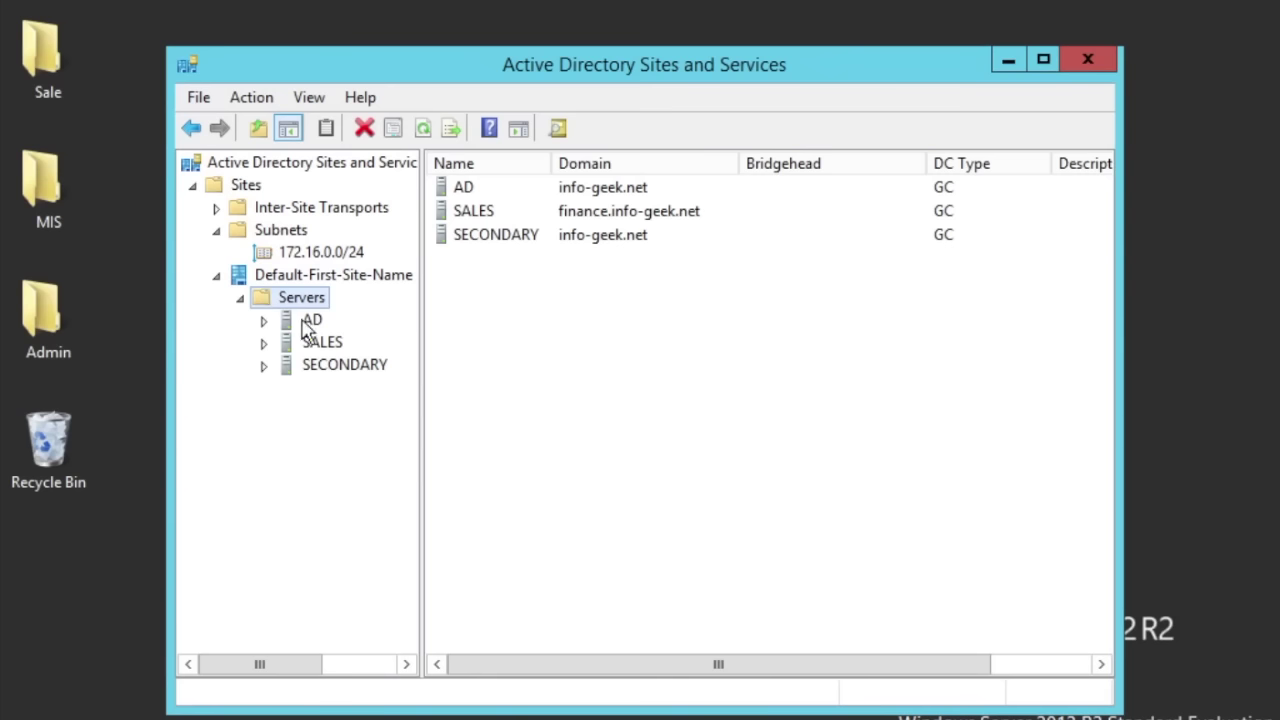
# - Open the AD server's properties and examine its general and object details
pyautogui.click(310, 322)
pyautogui.click(324, 367)
pyautogui.rightClick(312, 324)
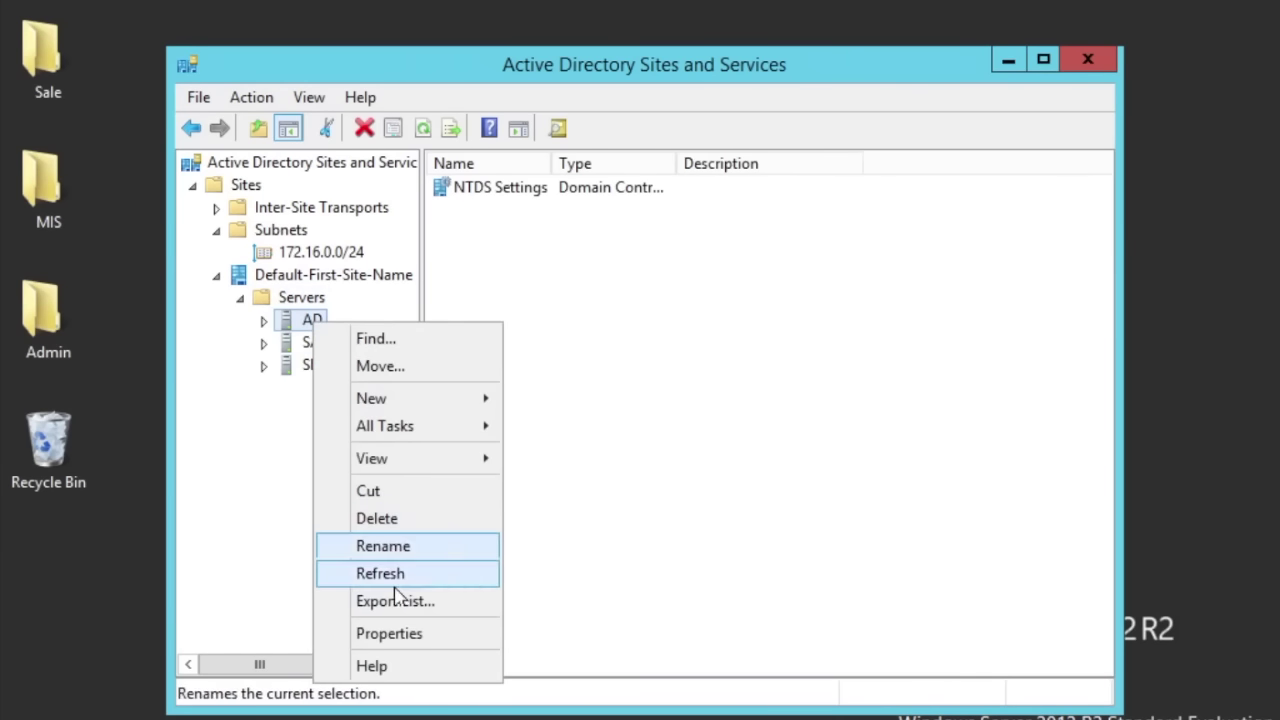
pyautogui.click(390, 634)
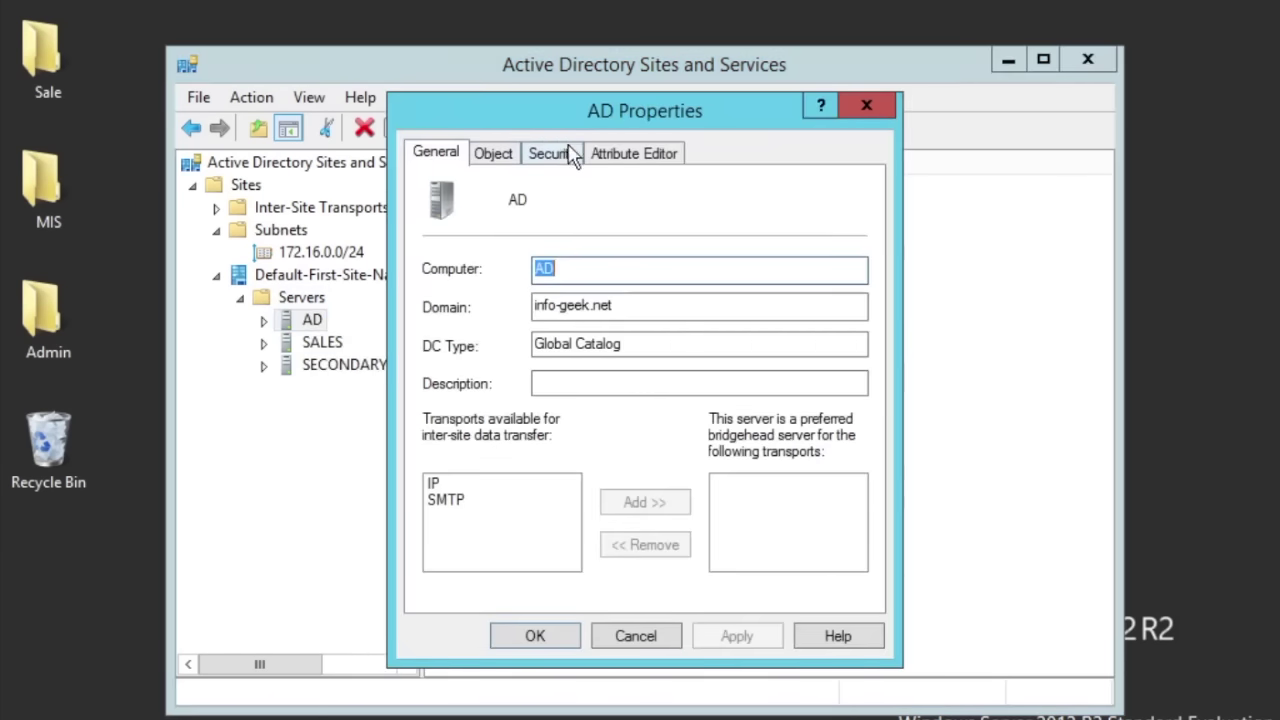
pyautogui.click(507, 163)
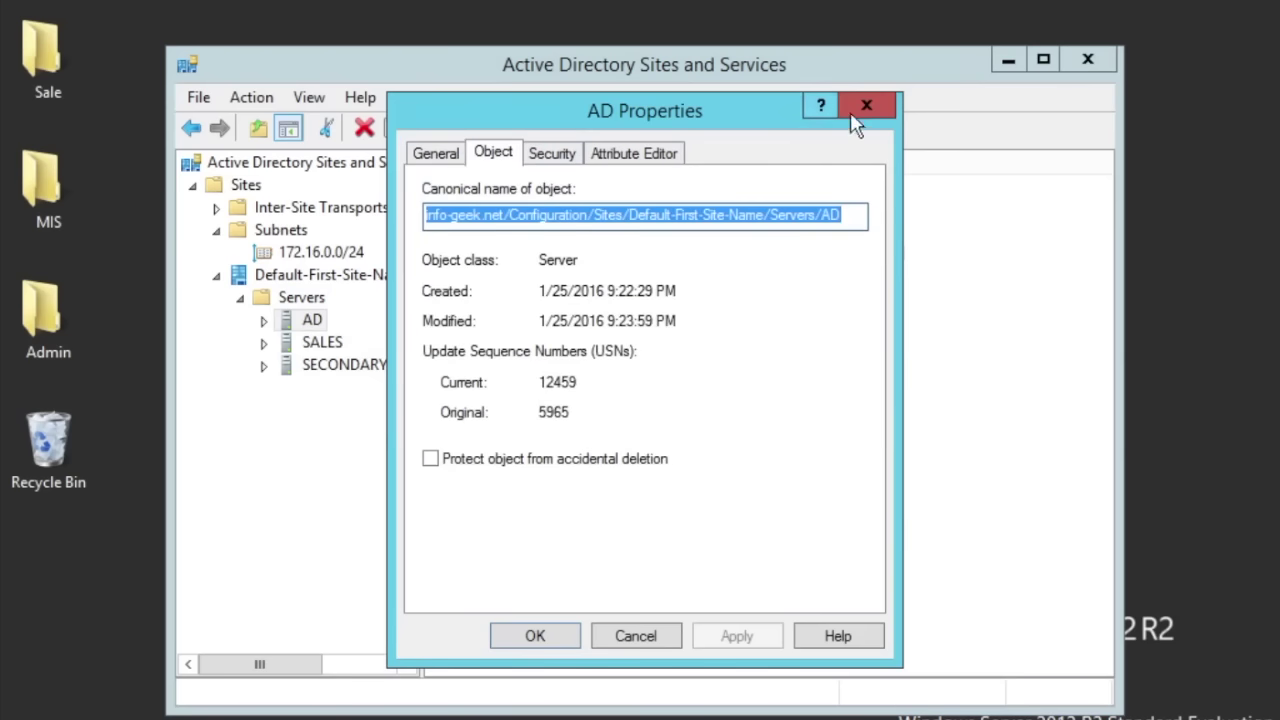
# - Close the AD server's properties and examine the general, connection and object details of its NTDS Settings
pyautogui.click(855, 112)
pyautogui.click(264, 321)
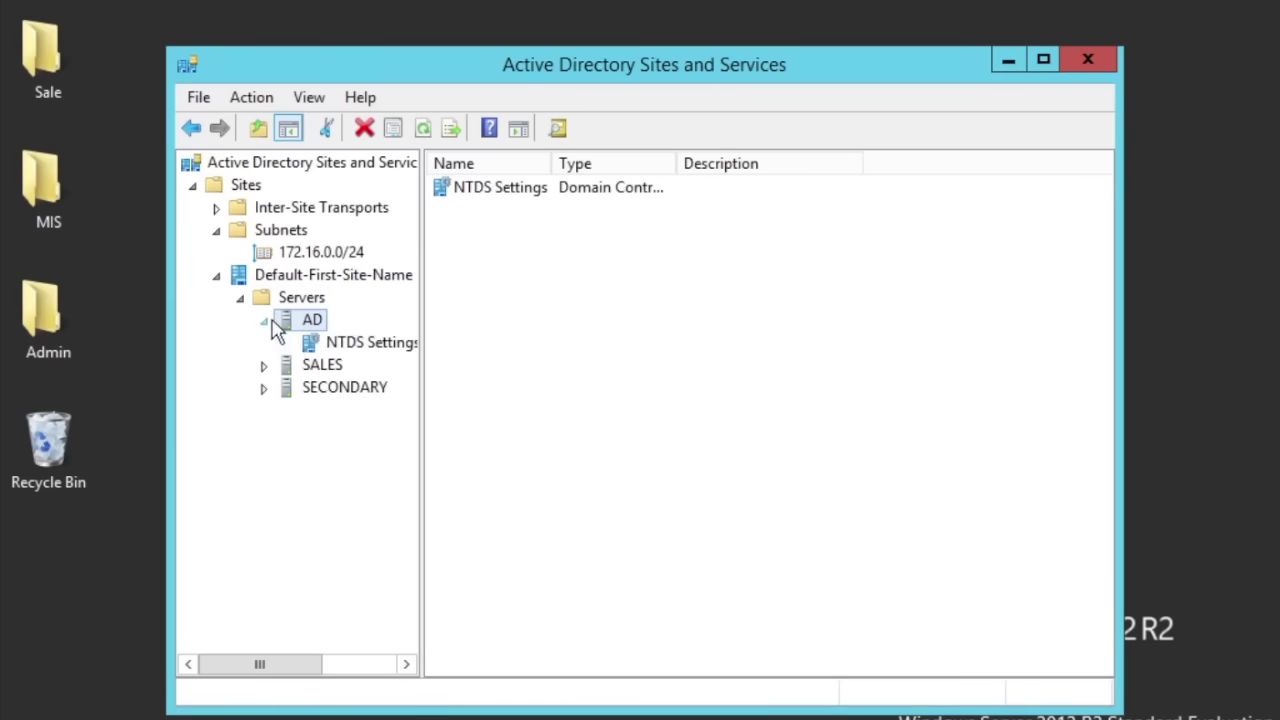
pyautogui.click(330, 342)
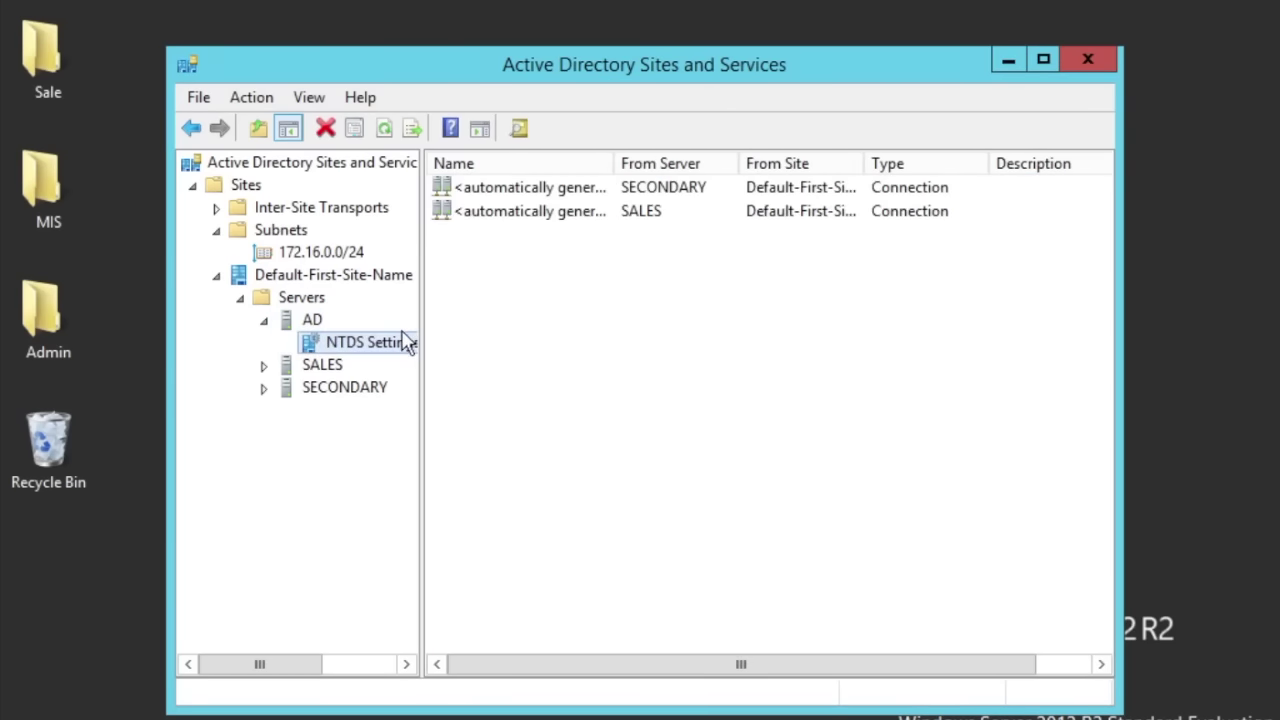
pyautogui.rightClick(408, 343)
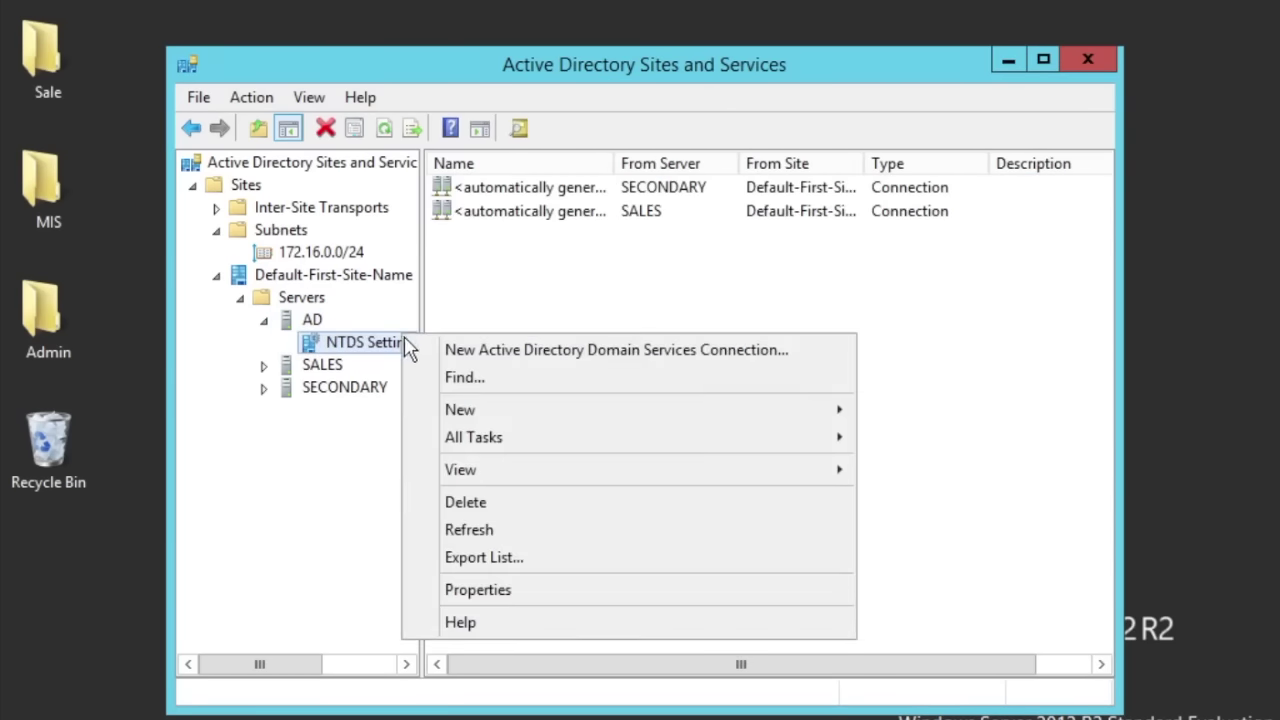
pyautogui.click(486, 590)
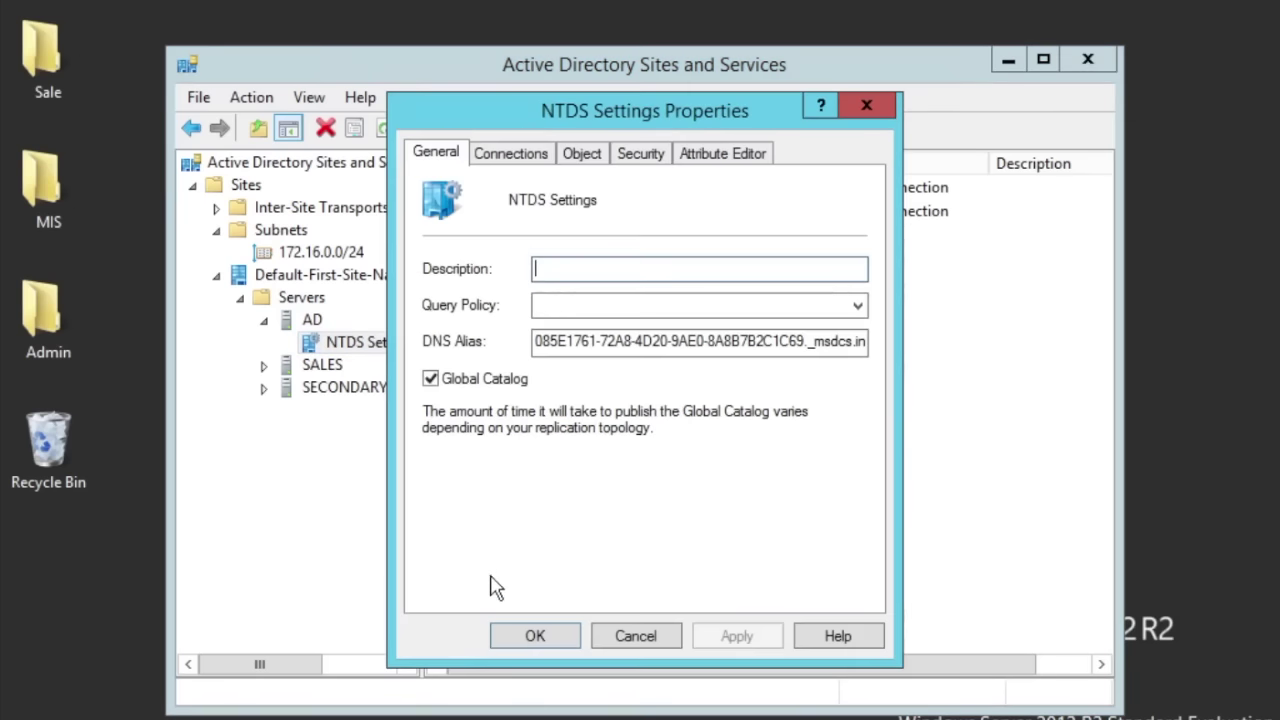
pyautogui.click(514, 158)
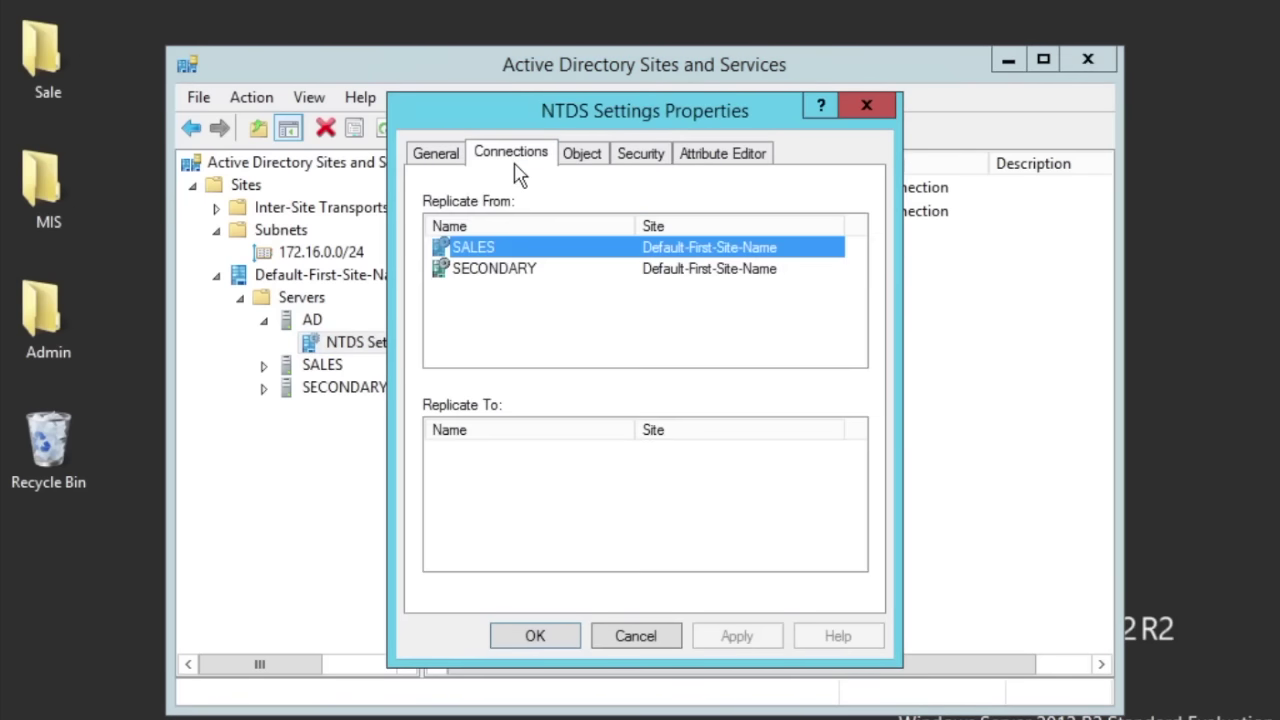
pyautogui.click(640, 157)
pyautogui.click(582, 154)
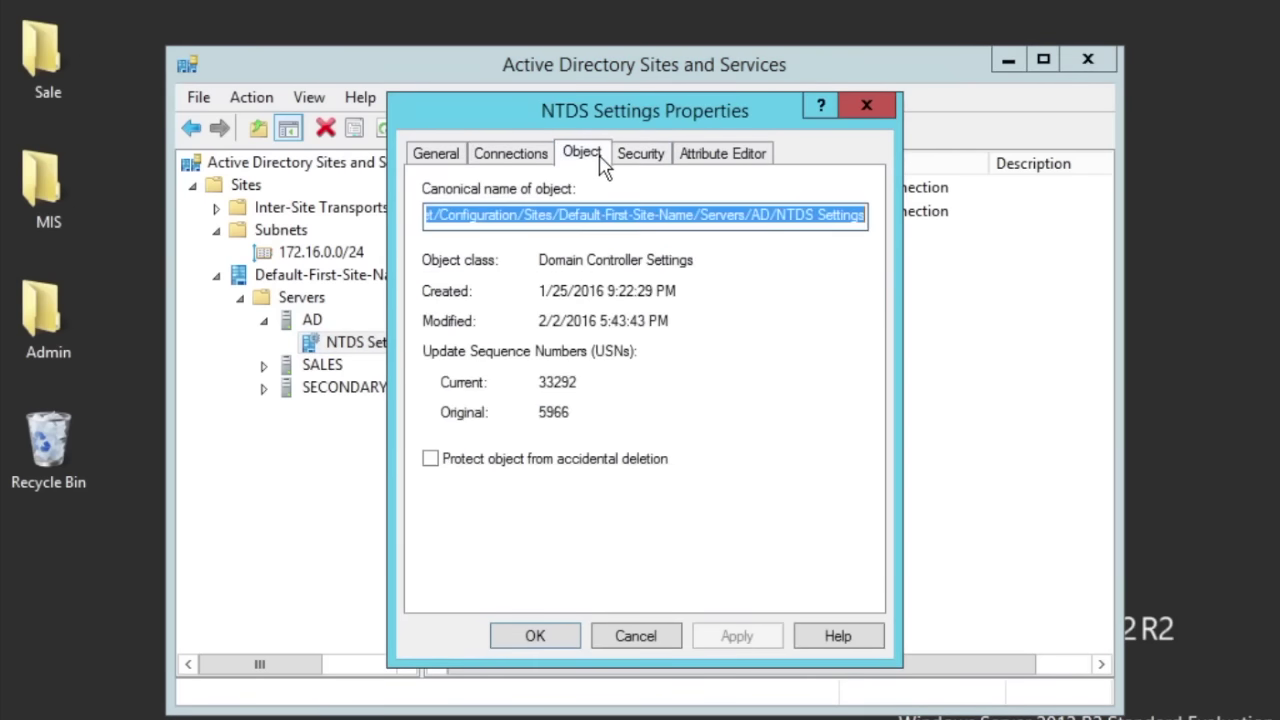
pyautogui.click(443, 160)
pyautogui.click(518, 638)
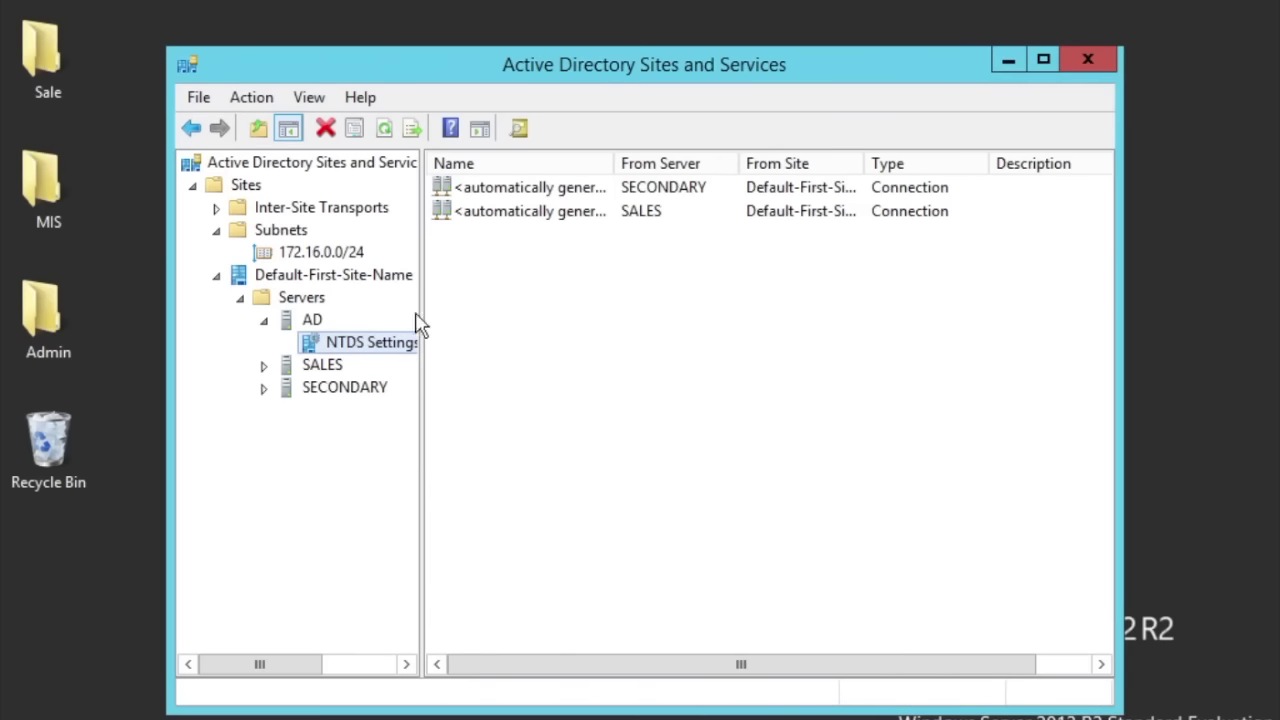
# - Set the AD server's replication connection from SECONDARY to Four Times per Hour all week and mark it as not automatically generated
pyautogui.doubleClick(613, 168)
pyautogui.click(625, 190)
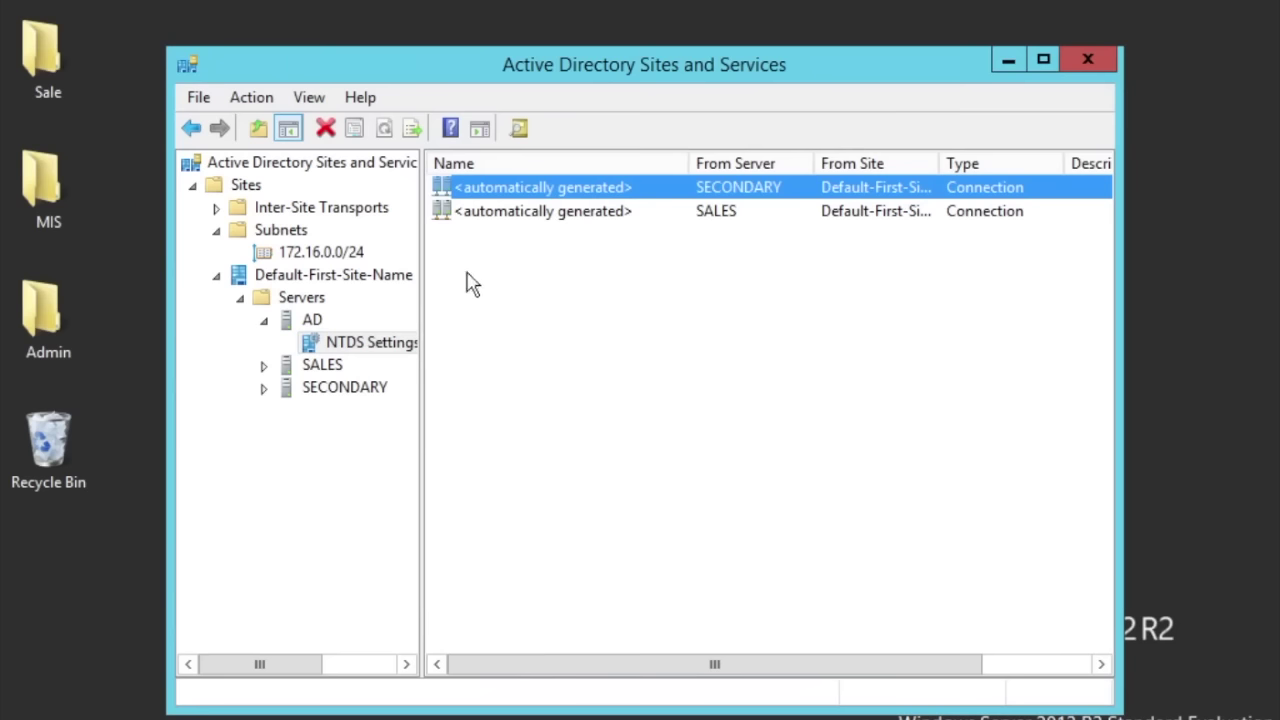
pyautogui.rightClick(496, 192)
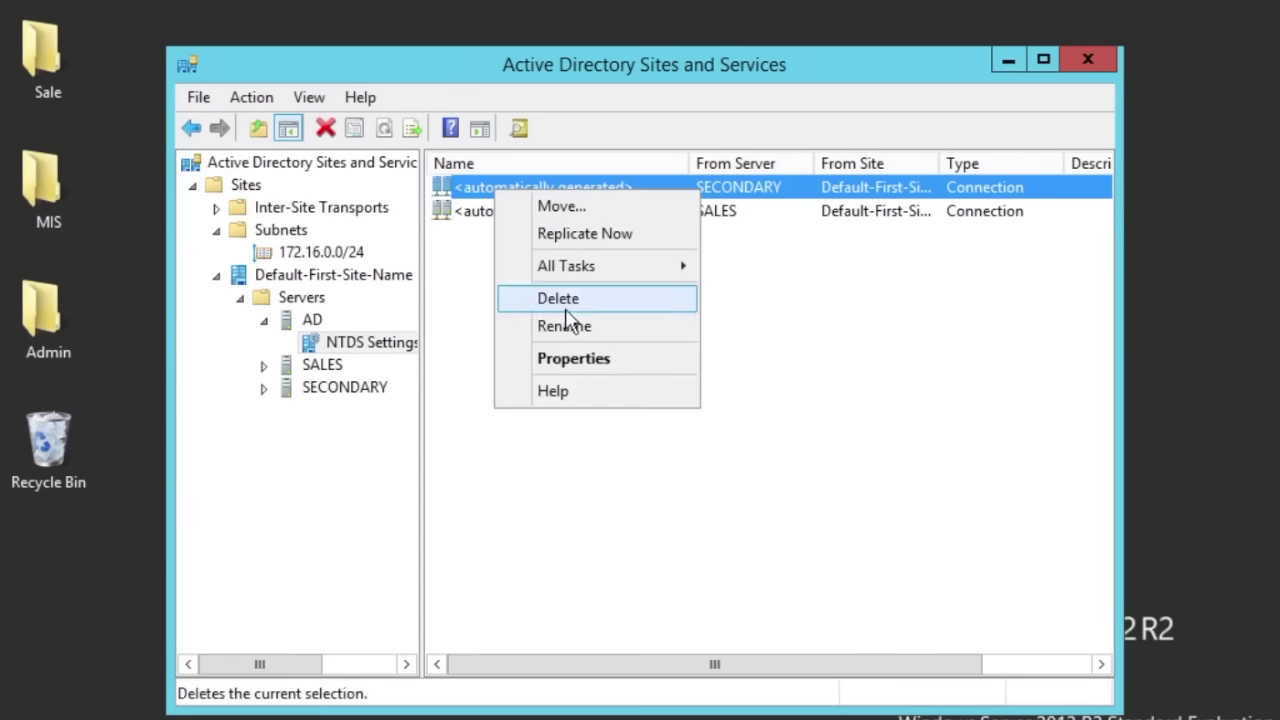
pyautogui.click(586, 358)
pyautogui.click(538, 350)
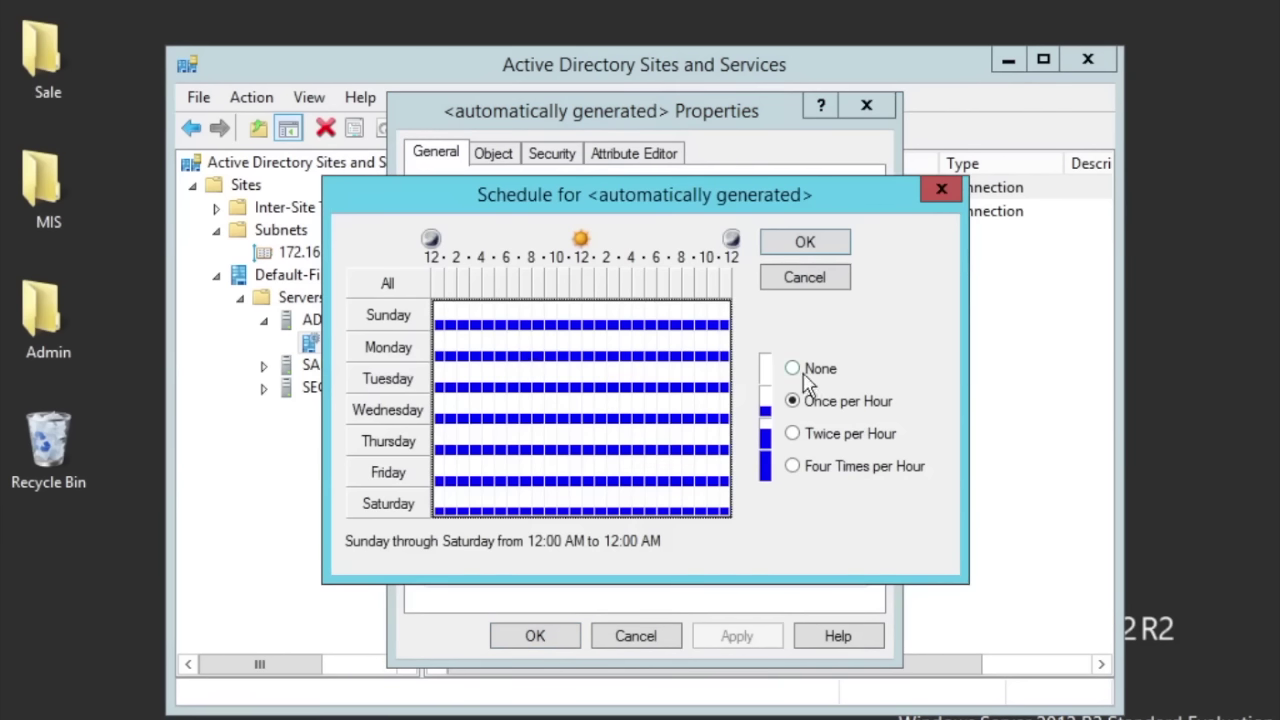
pyautogui.click(807, 436)
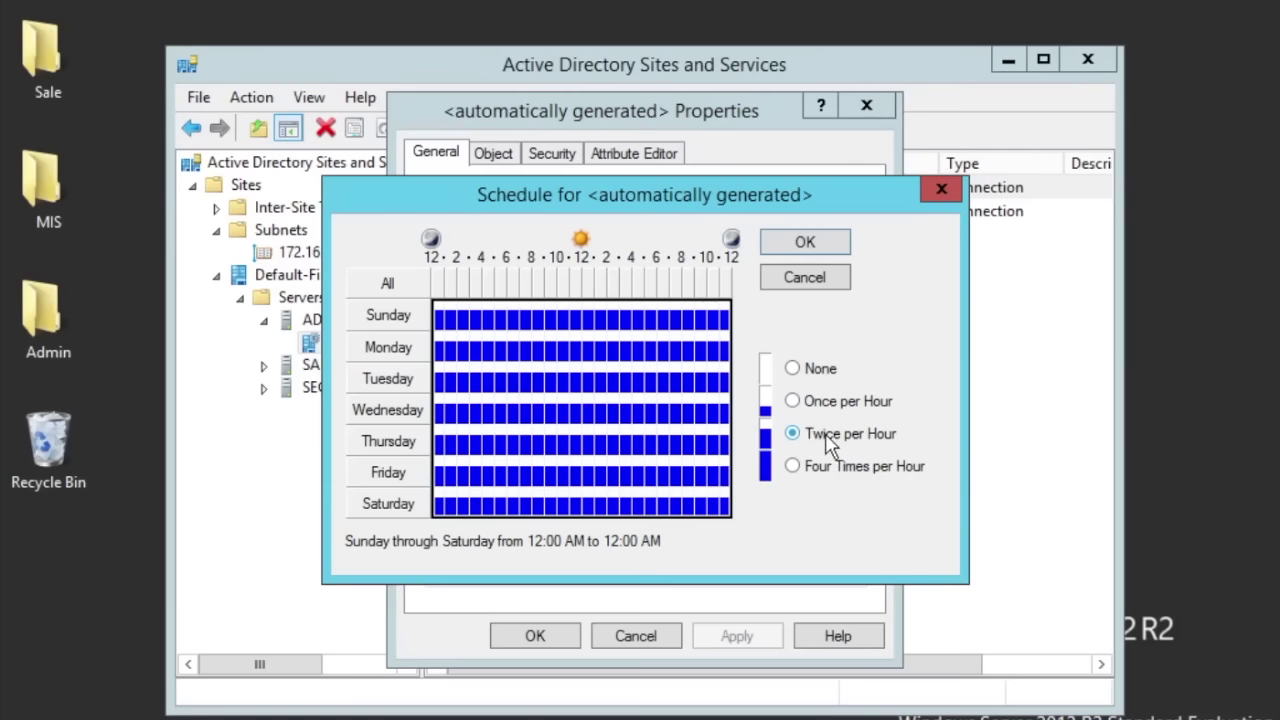
pyautogui.click(834, 468)
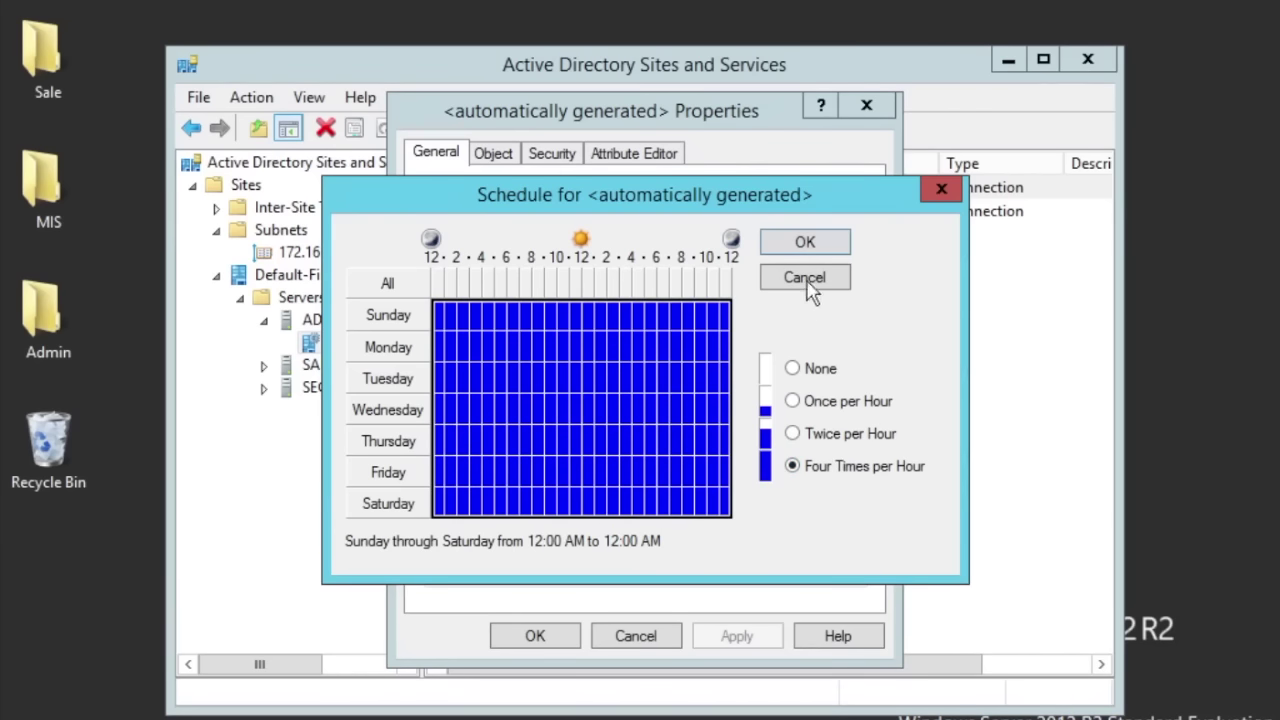
pyautogui.click(805, 243)
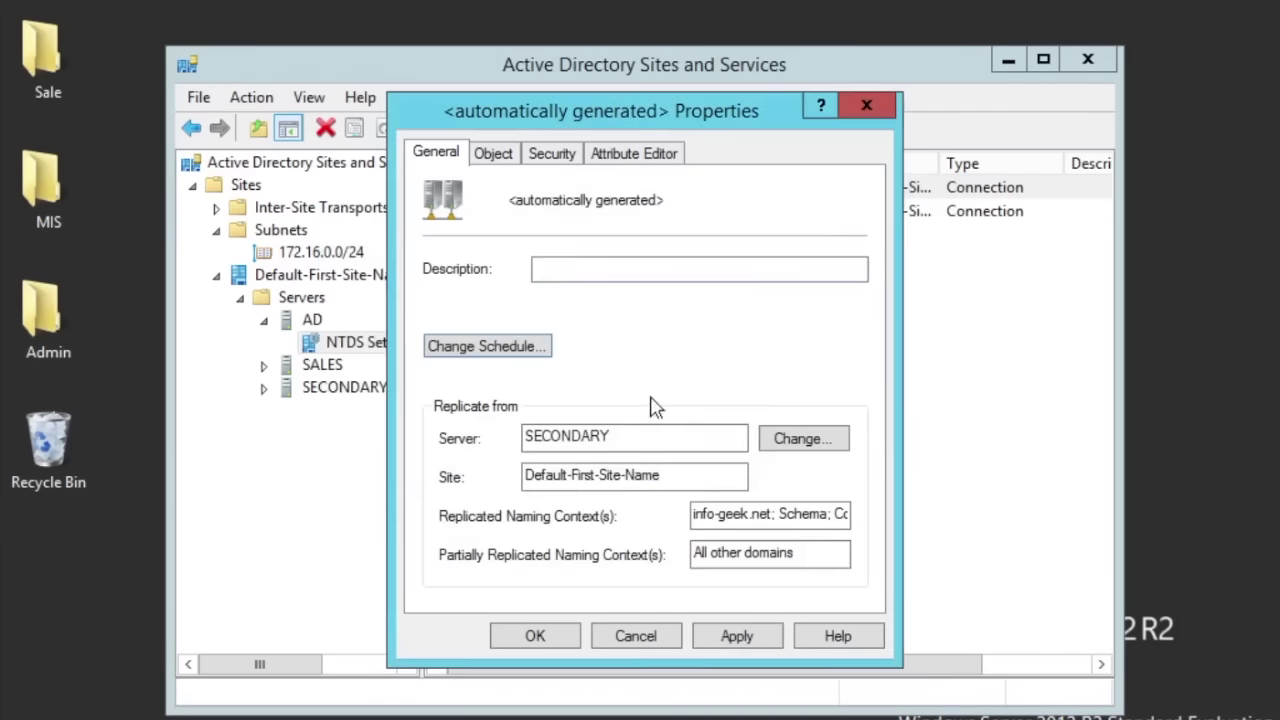
pyautogui.click(535, 636)
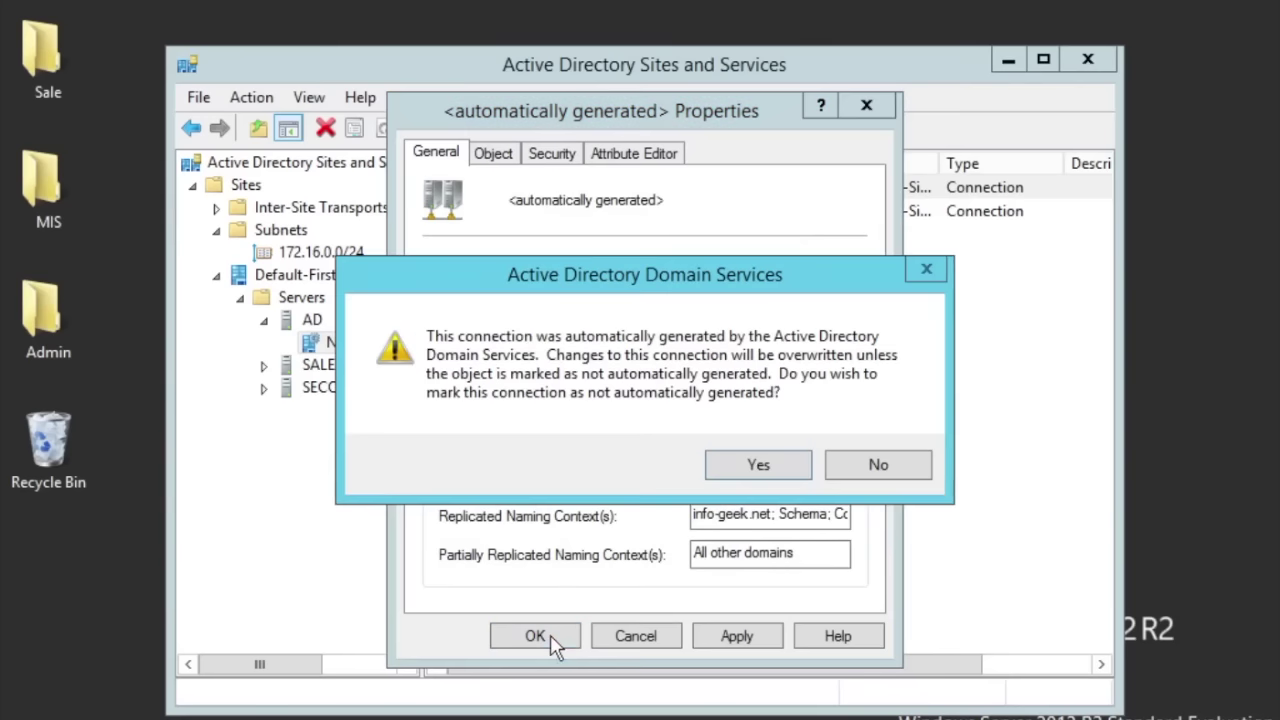
pyautogui.click(735, 462)
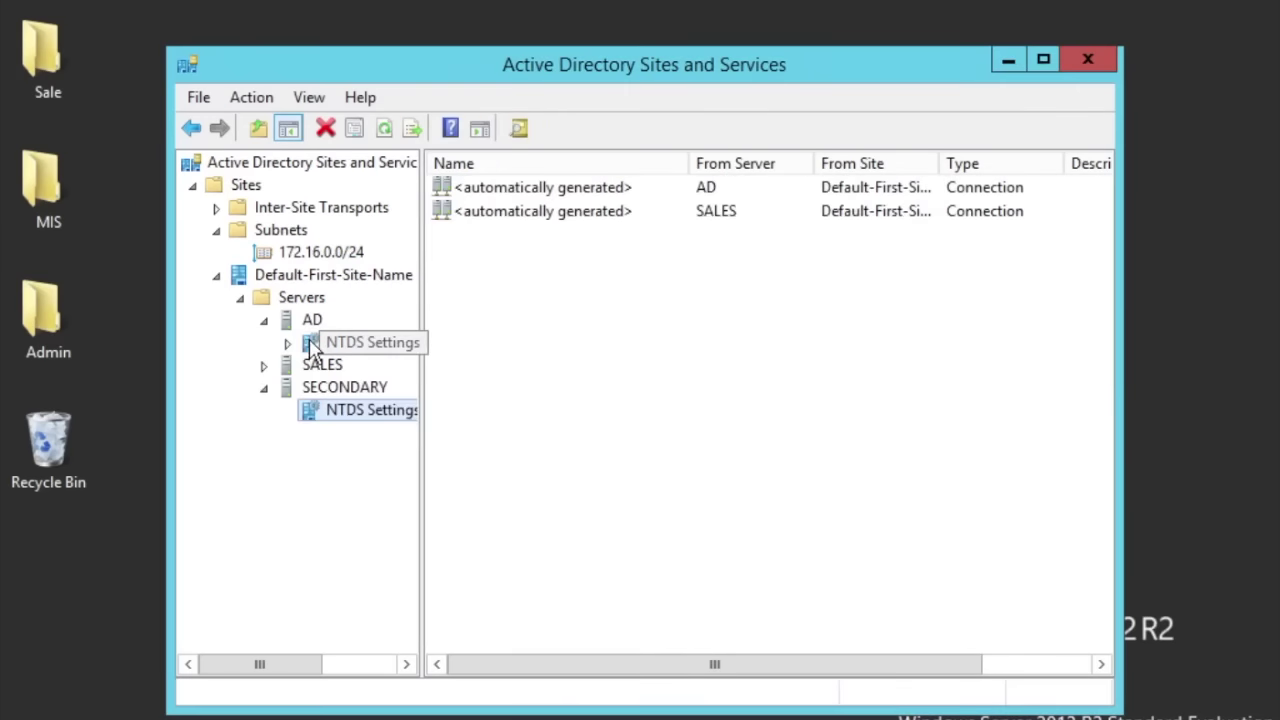
# - Reopen the AD server's connection from SECONDARY and check its replication schedule
pyautogui.click(312, 345)
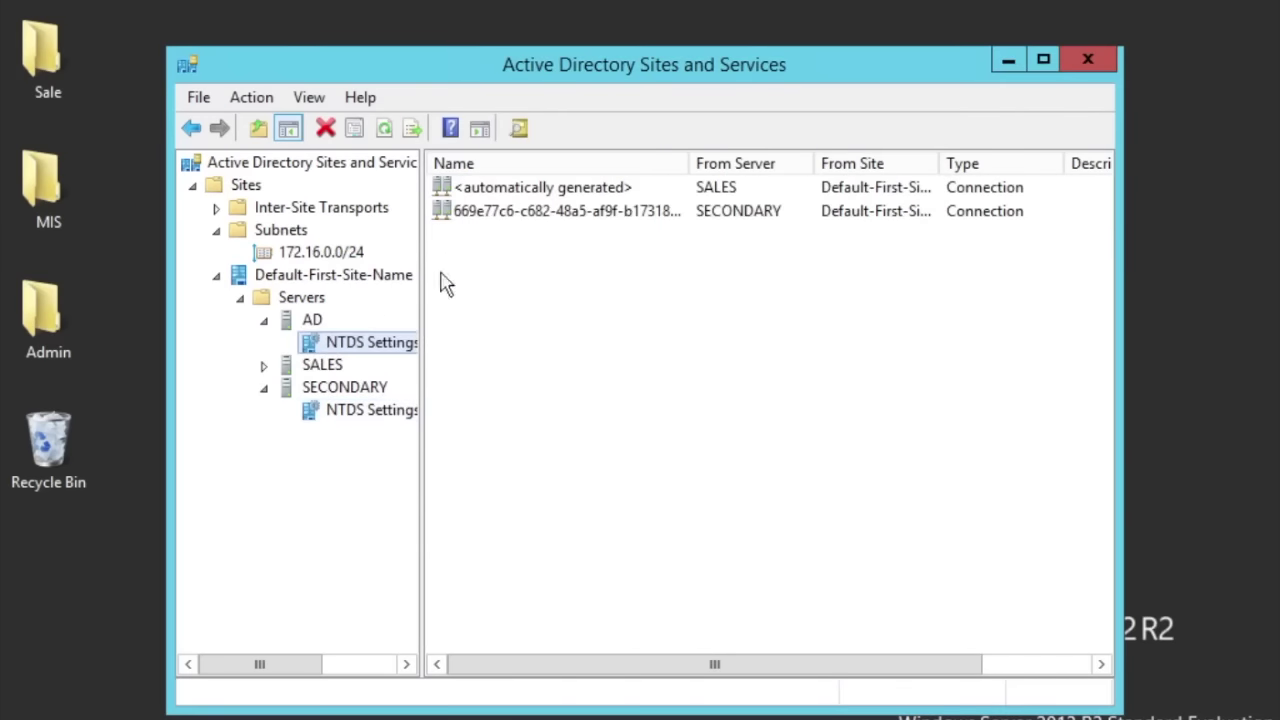
pyautogui.click(576, 214)
pyautogui.rightClick(585, 212)
pyautogui.click(662, 376)
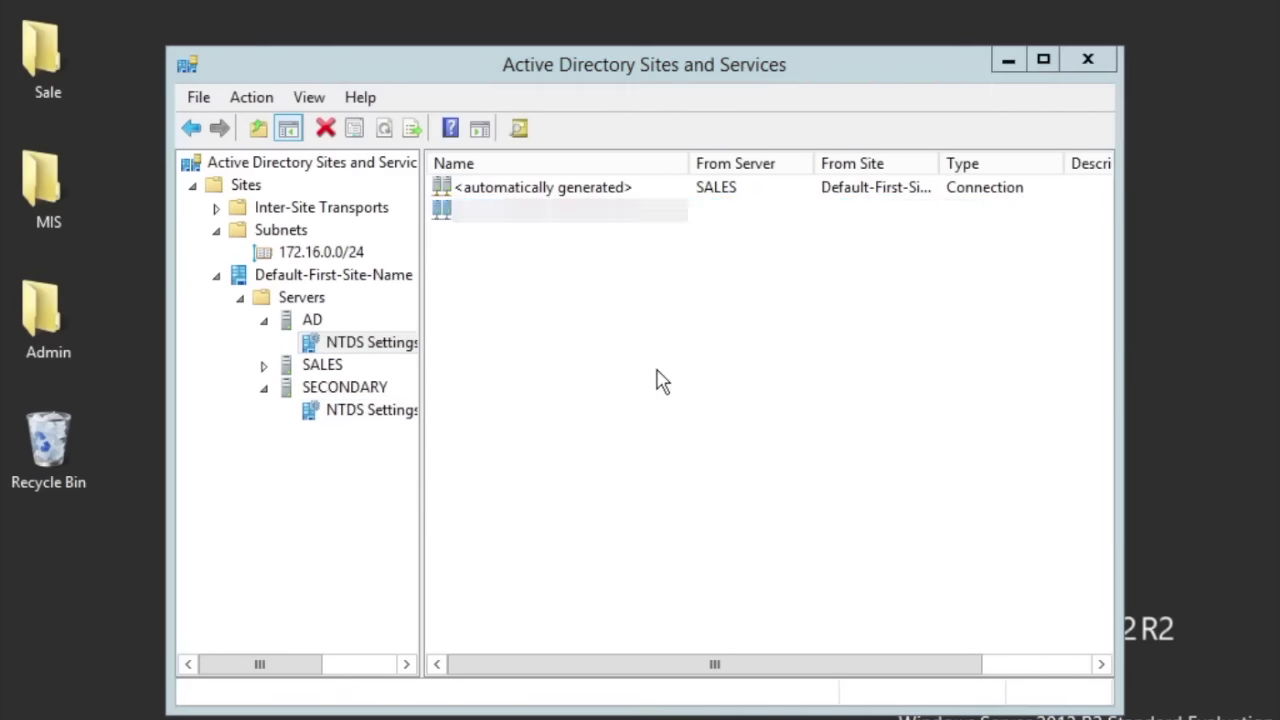
pyautogui.click(484, 347)
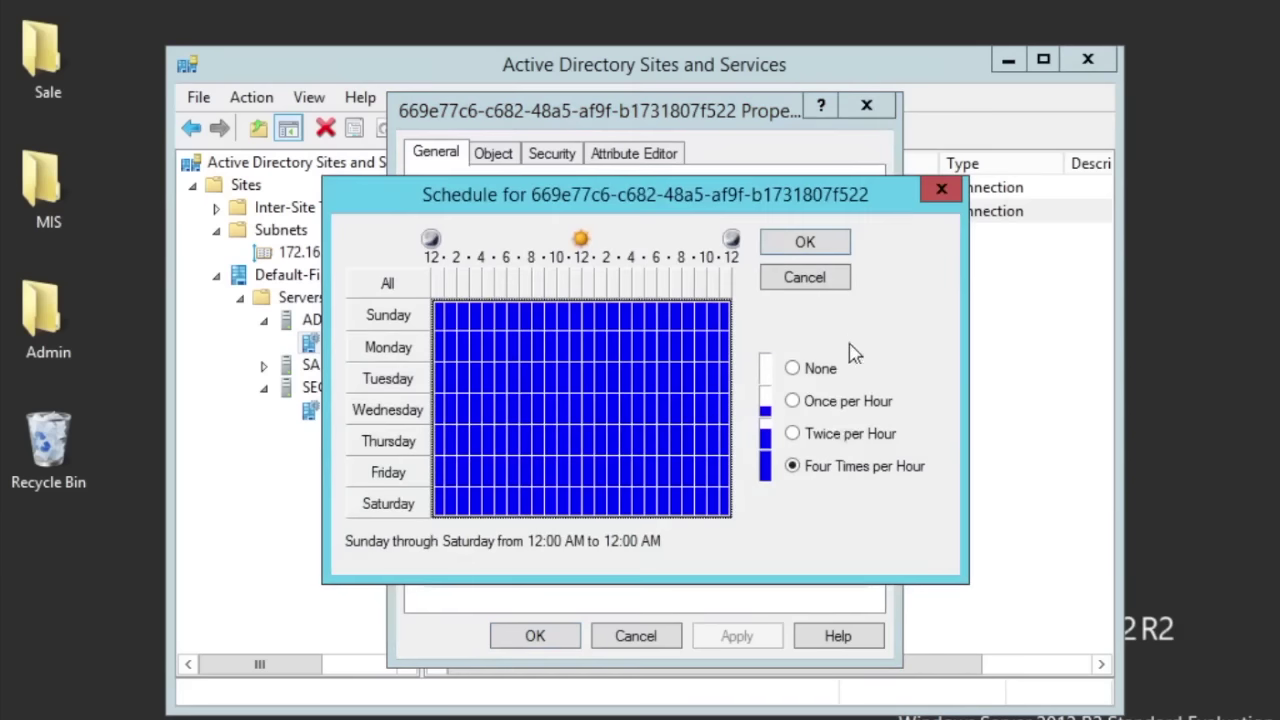
pyautogui.click(806, 248)
pyautogui.click(535, 636)
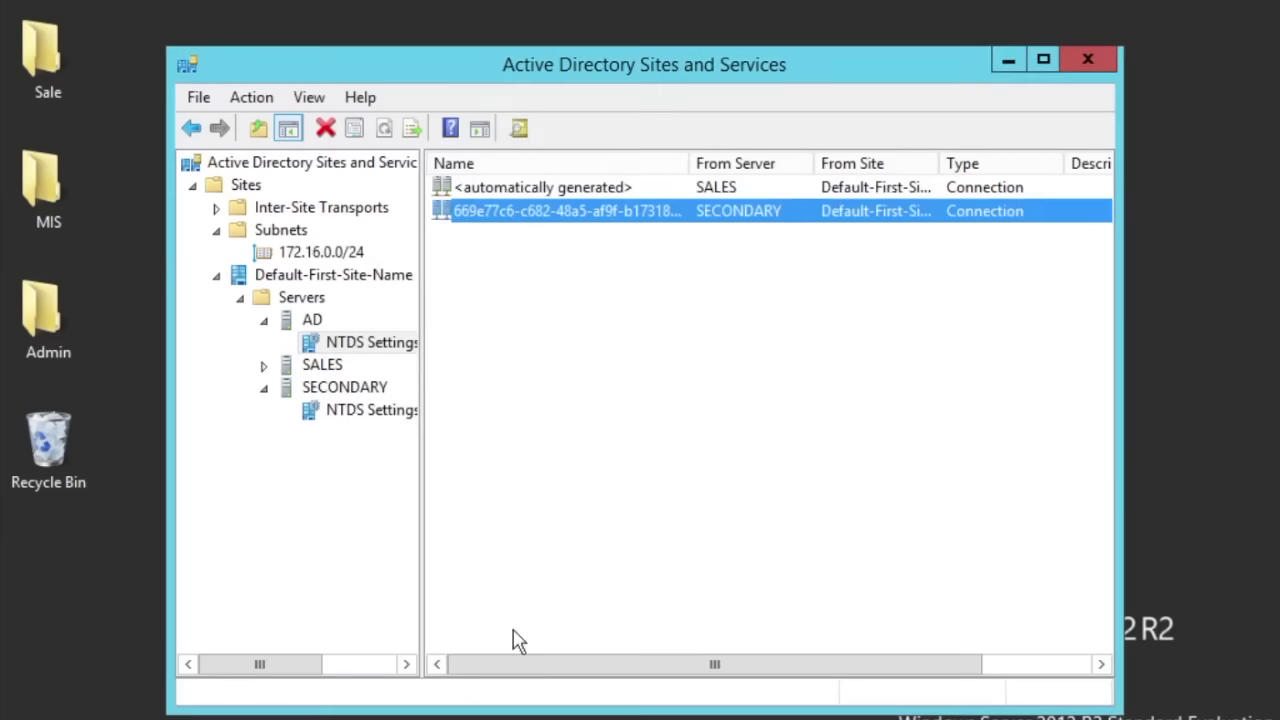
# - Set the SECONDARY server's replication connection from AD to Four Times per Hour and mark it as not automatically generated
pyautogui.click(386, 416)
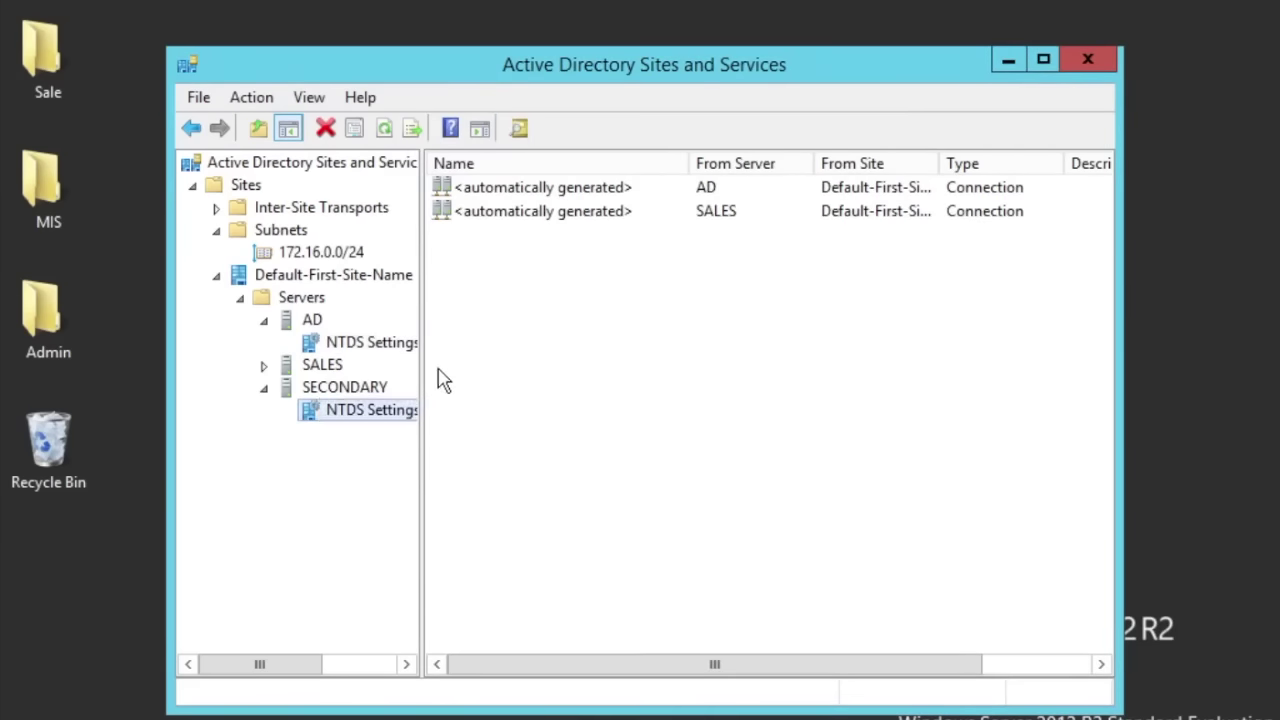
pyautogui.rightClick(563, 194)
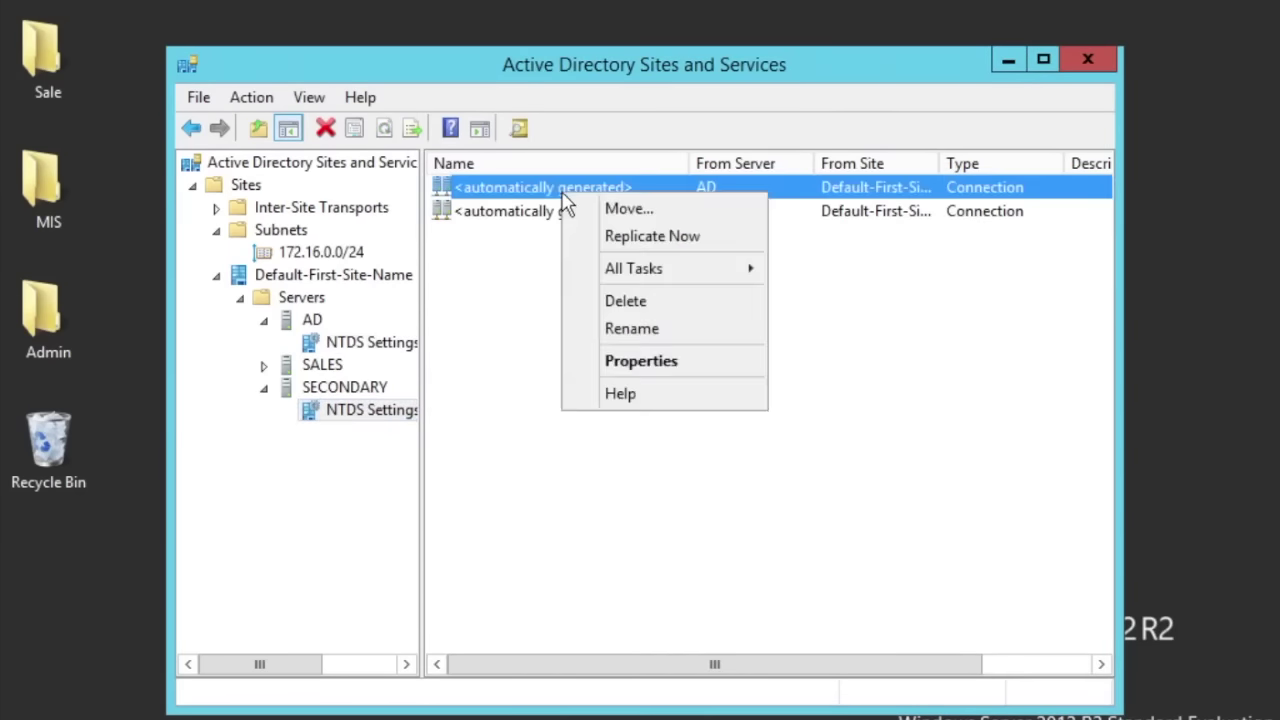
pyautogui.click(656, 362)
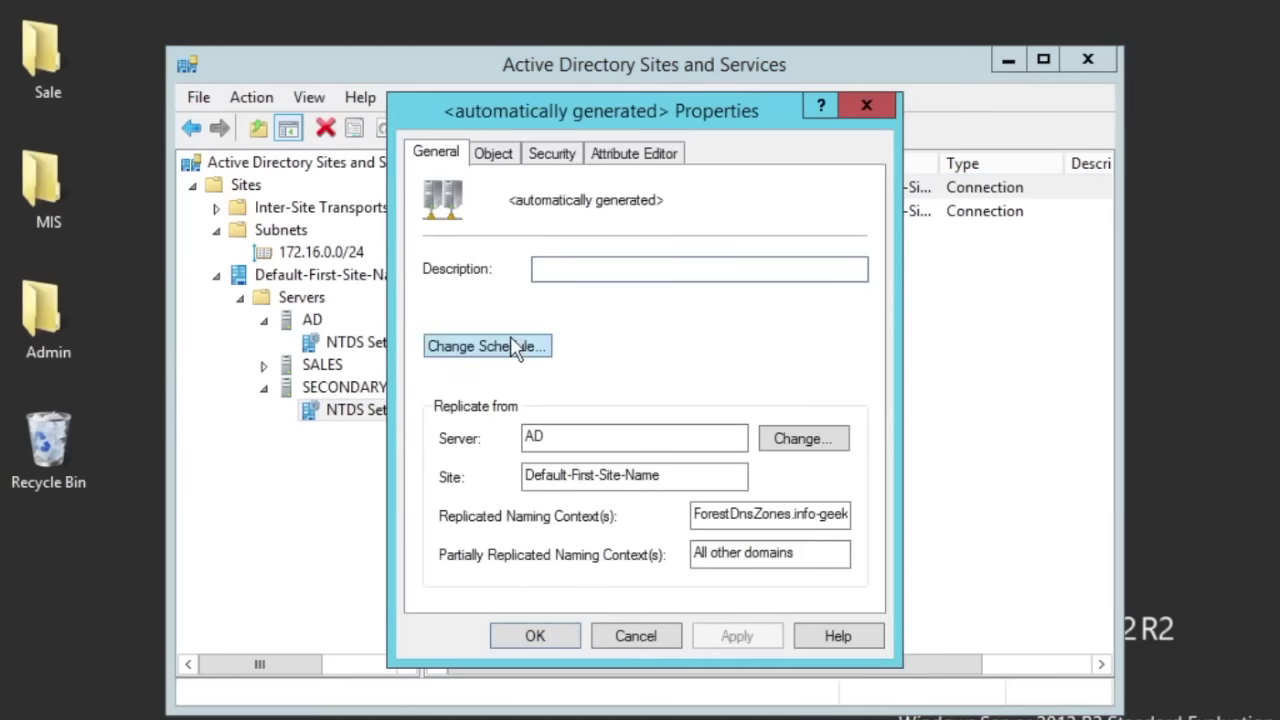
pyautogui.click(513, 346)
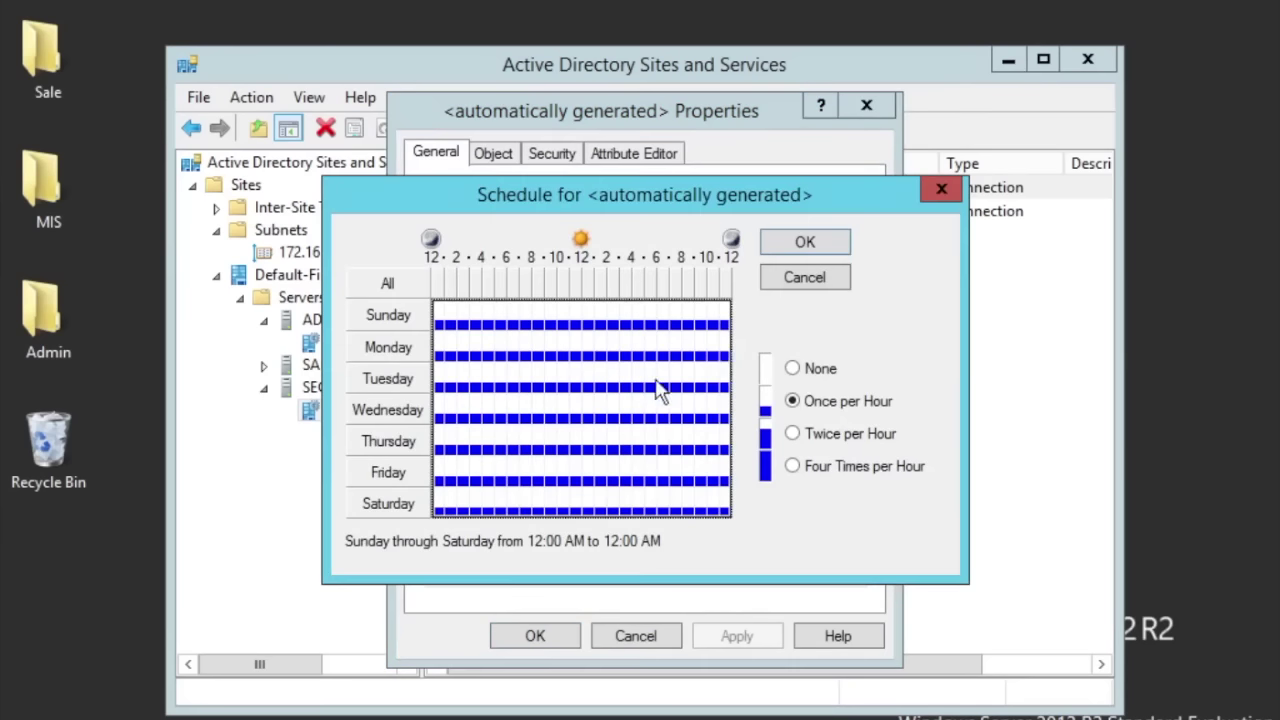
pyautogui.click(793, 467)
pyautogui.click(825, 245)
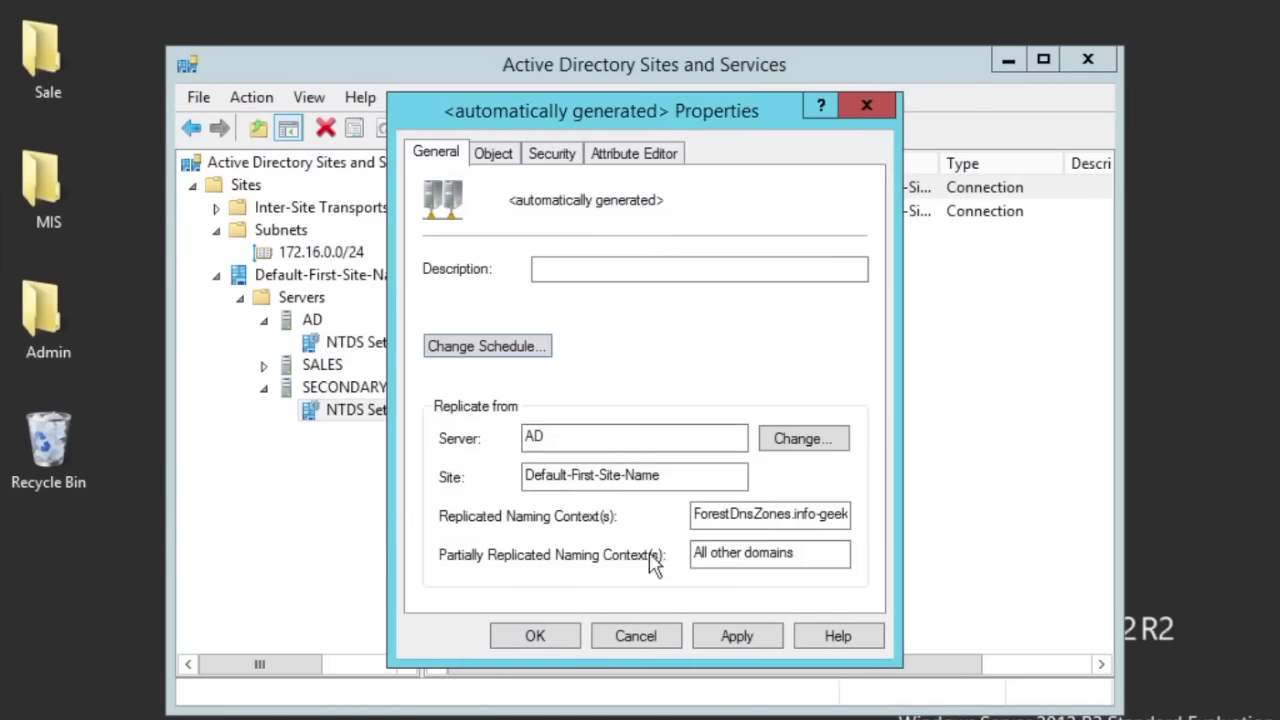
pyautogui.click(575, 638)
pyautogui.click(733, 465)
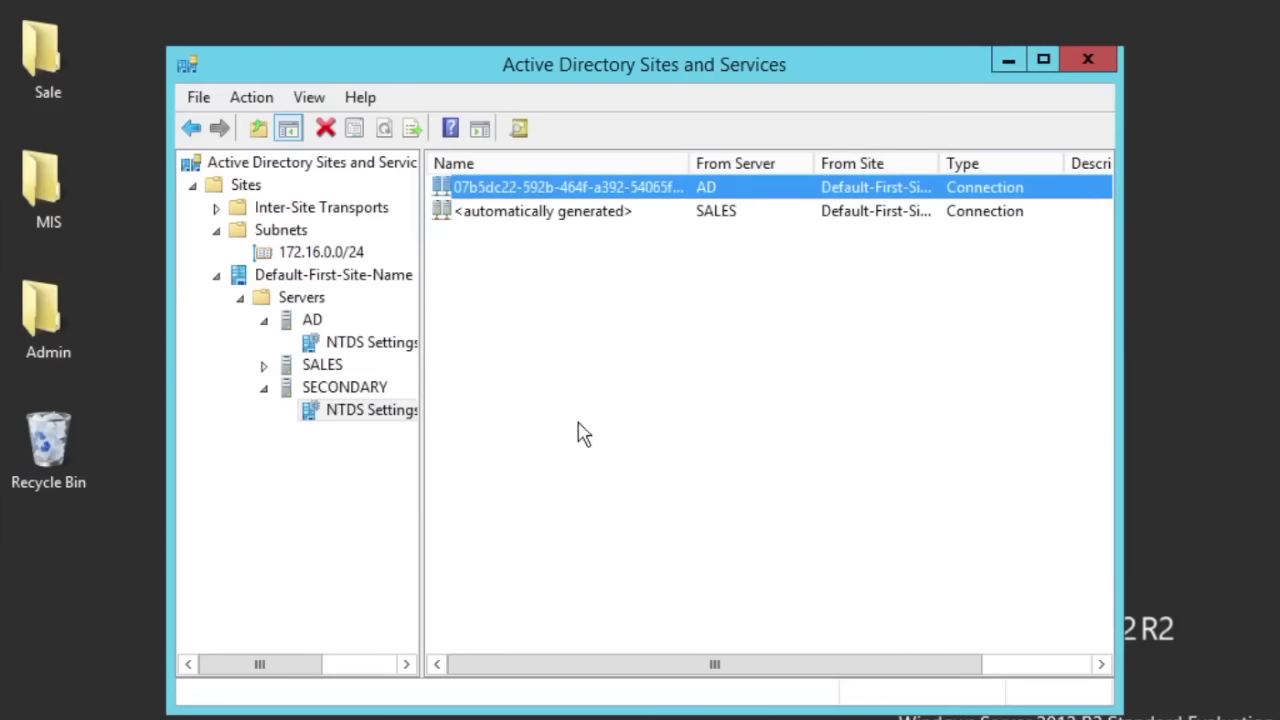
# - Force immediate replication over the SECONDARY server's connection from AD
pyautogui.rightClick(395, 414)
pyautogui.press('Escape')
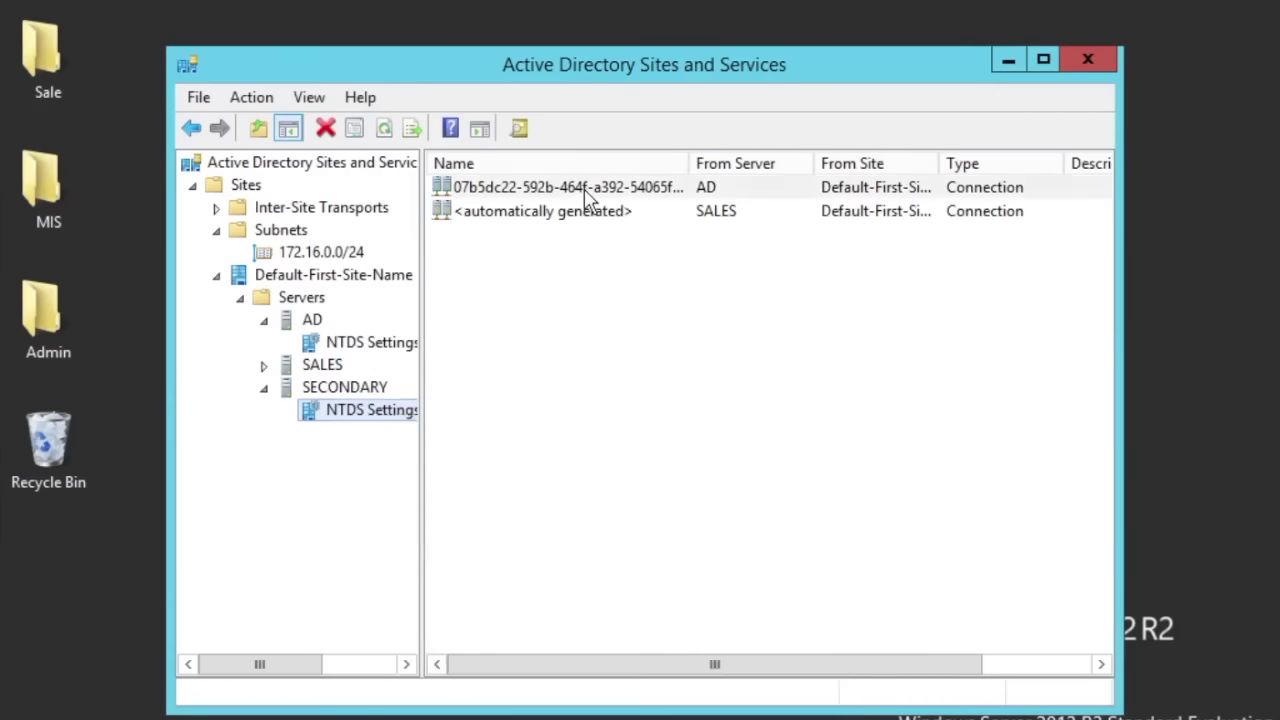
pyautogui.click(588, 193)
pyautogui.rightClick(585, 189)
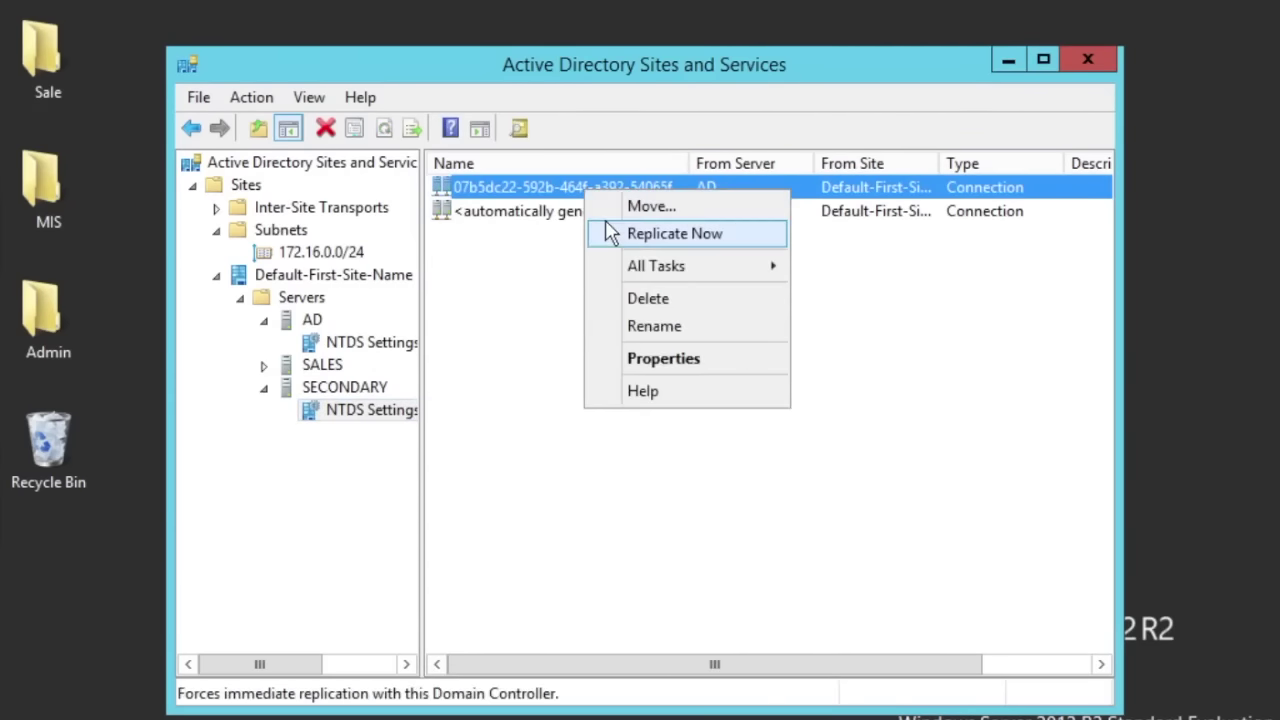
pyautogui.click(613, 233)
pyautogui.click(858, 450)
# - Force immediate replication over the AD server's connection from SECONDARY
pyautogui.click(401, 348)
pyautogui.click(625, 195)
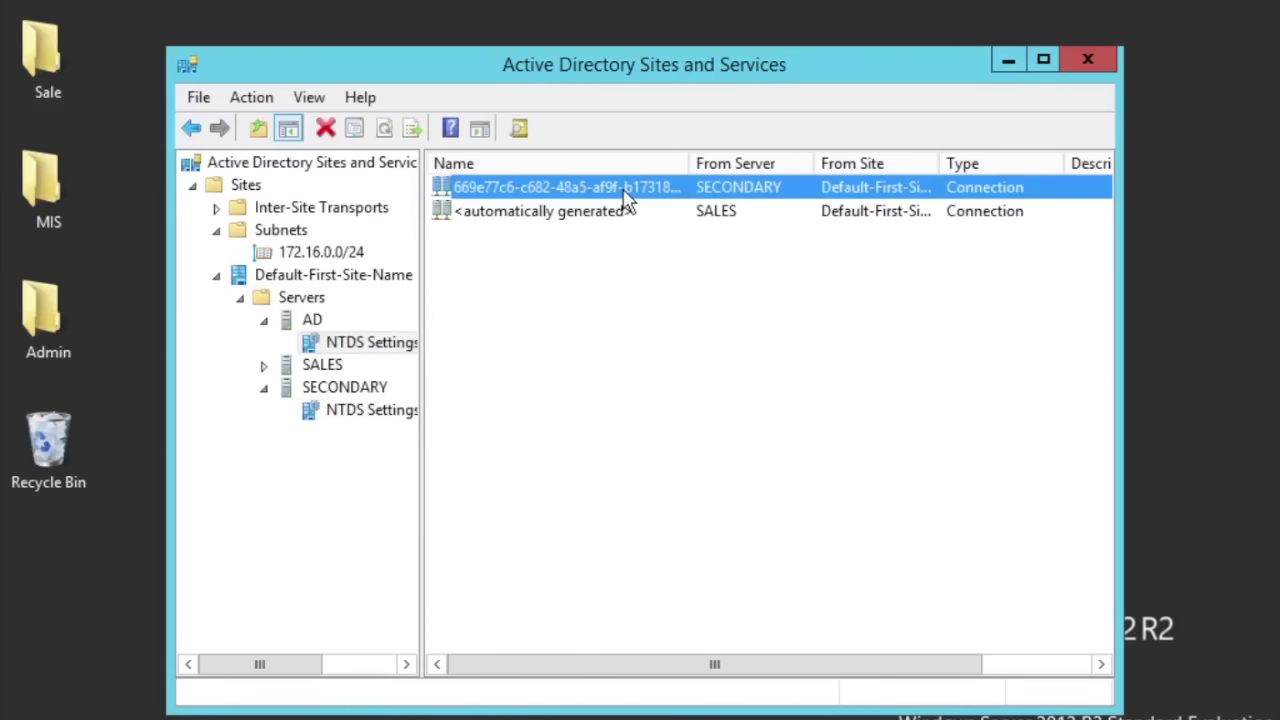
pyautogui.rightClick(625, 195)
pyautogui.click(668, 236)
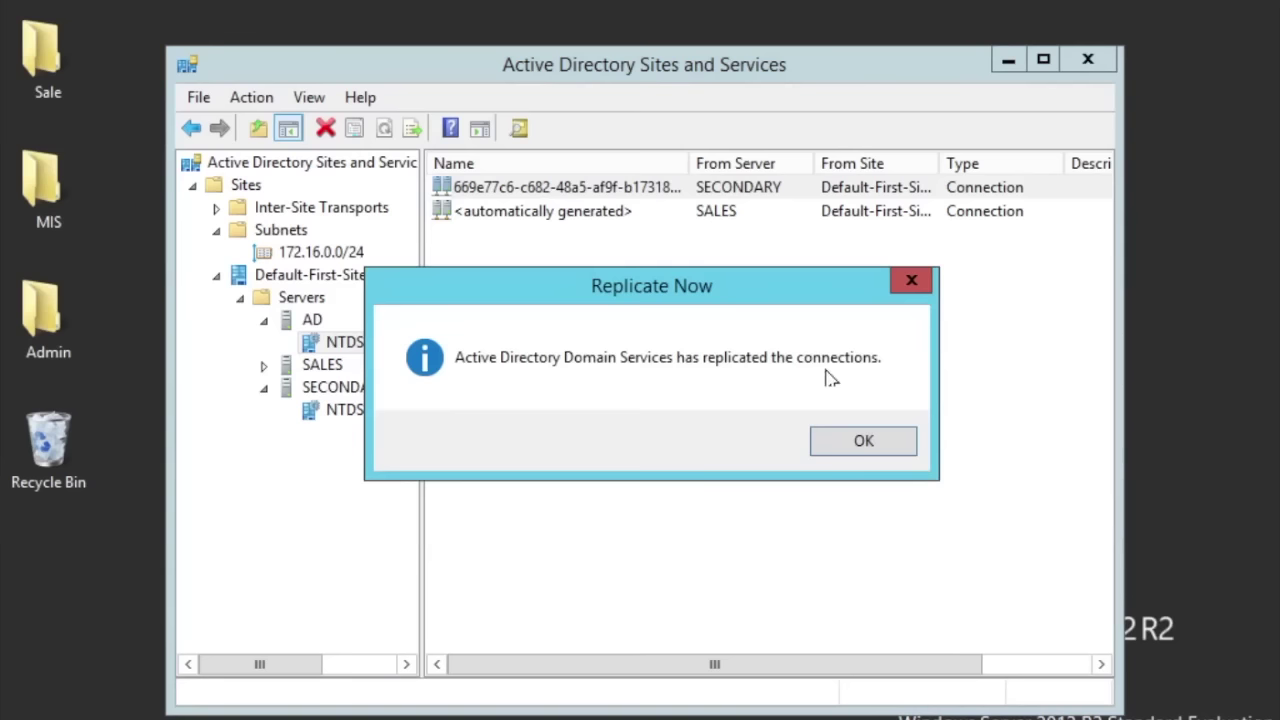
pyautogui.click(888, 446)
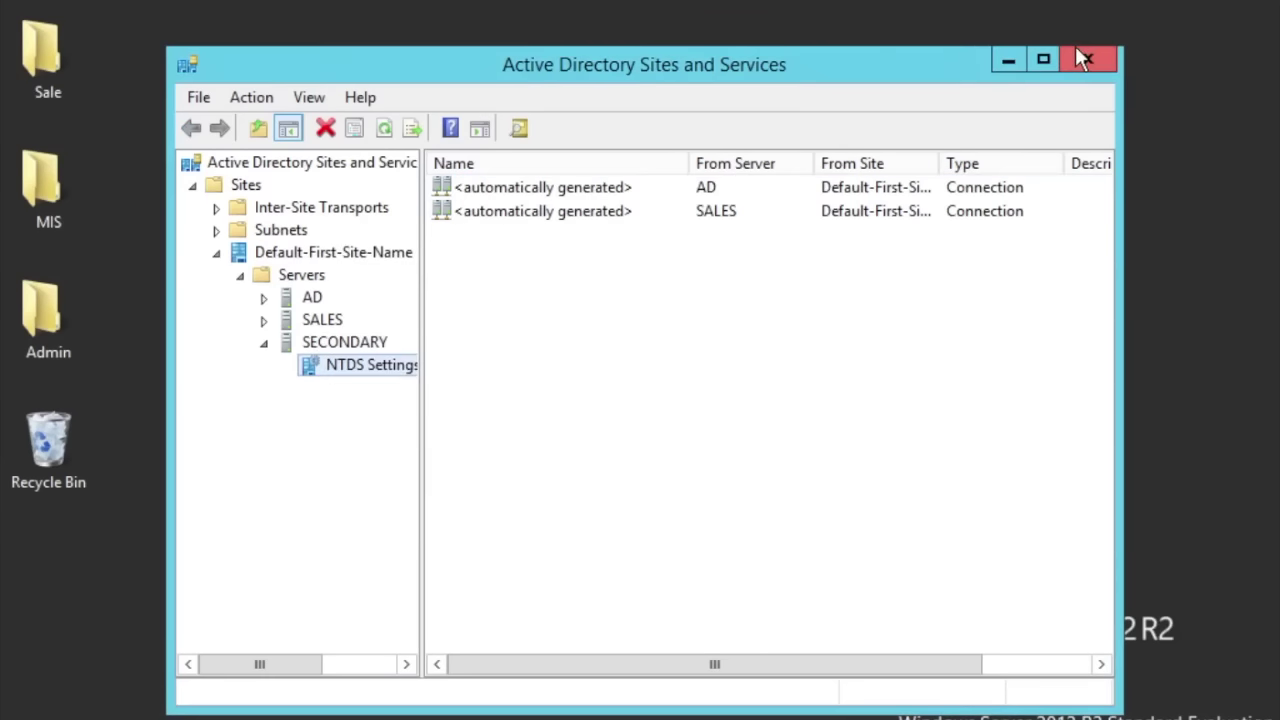
# - Close Active Directory Sites and Services and open Administrative Tools on the Secondary server
pyautogui.click(1080, 52)
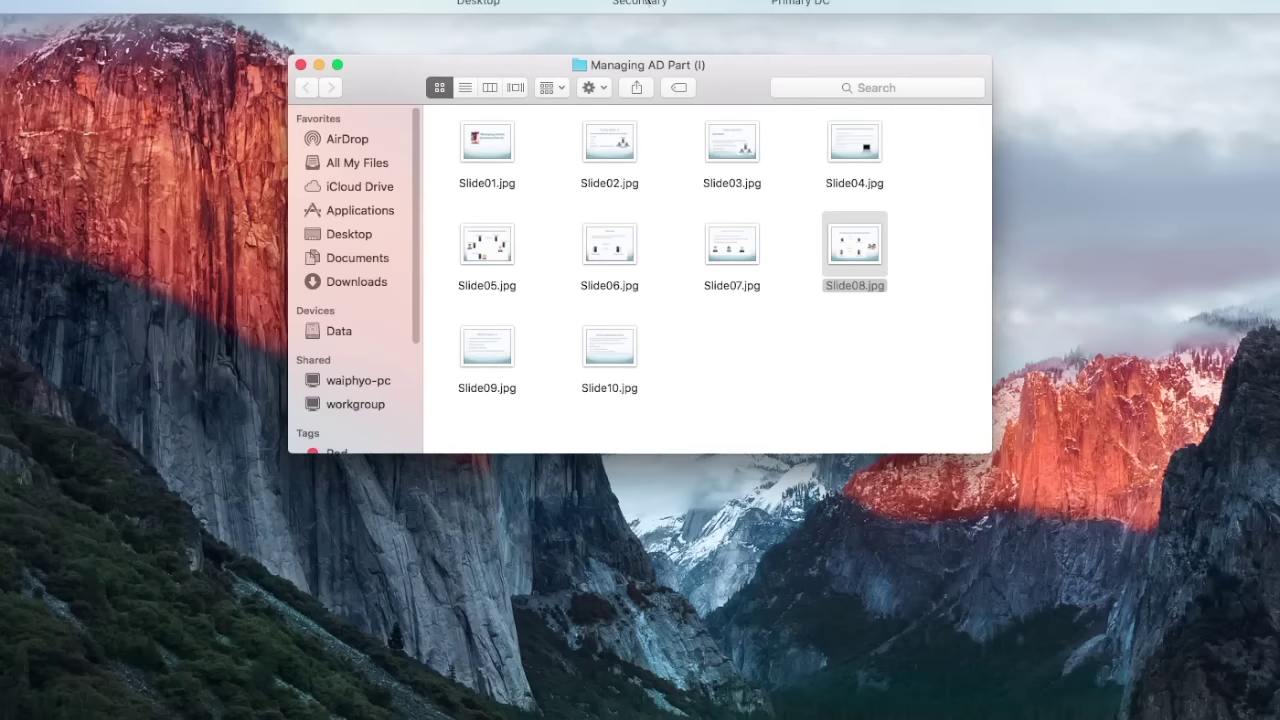
pyautogui.click(644, 10)
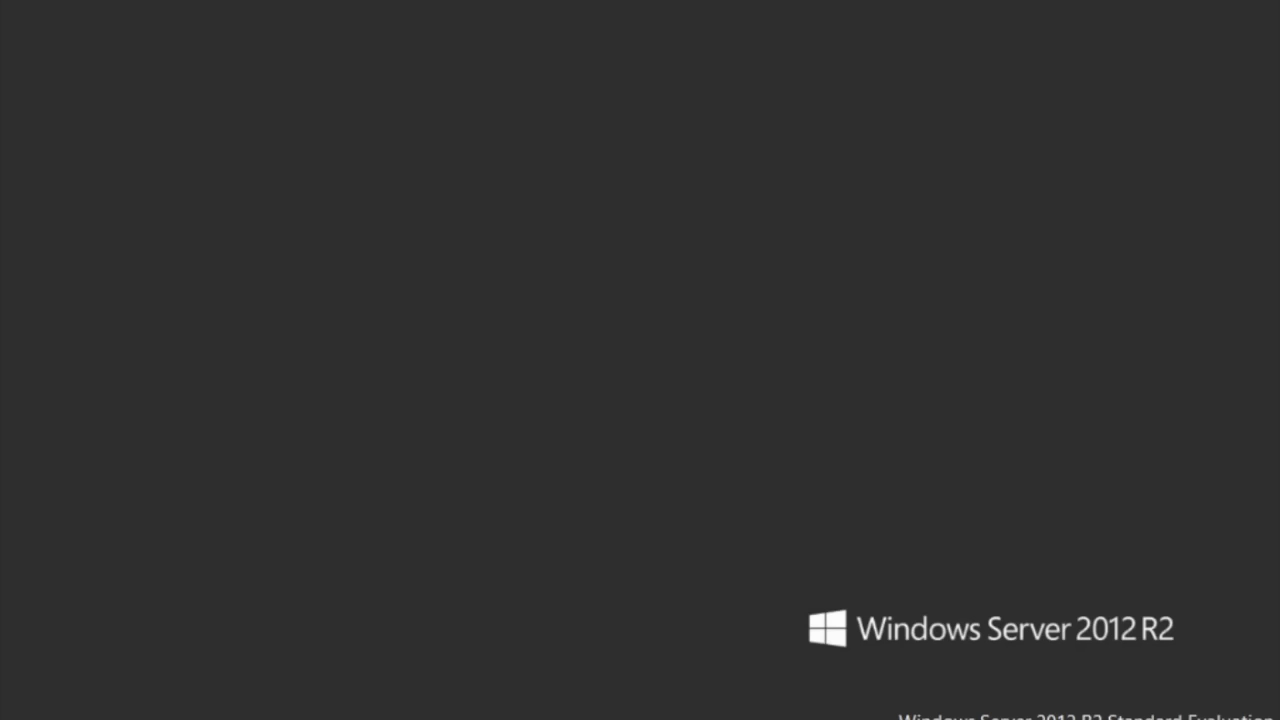
pyautogui.press('super')
pyautogui.click(489, 180)
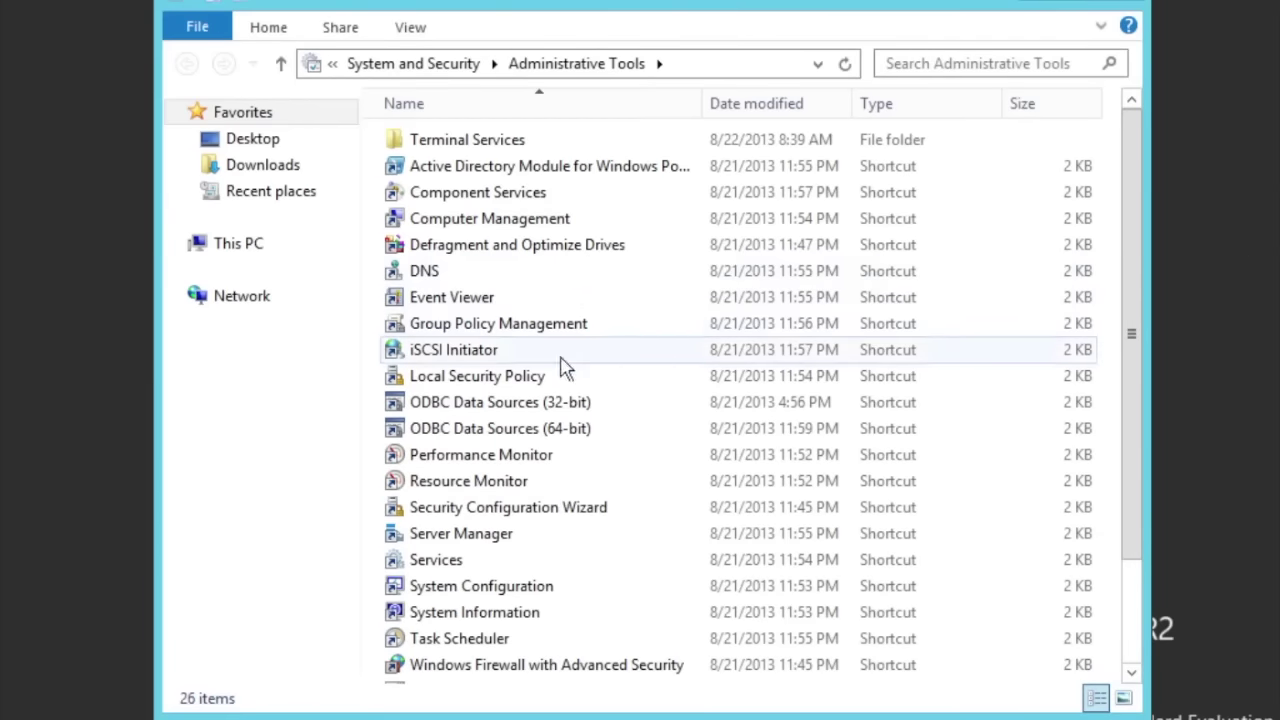
pyautogui.hotkey('ctrl', 'Left')
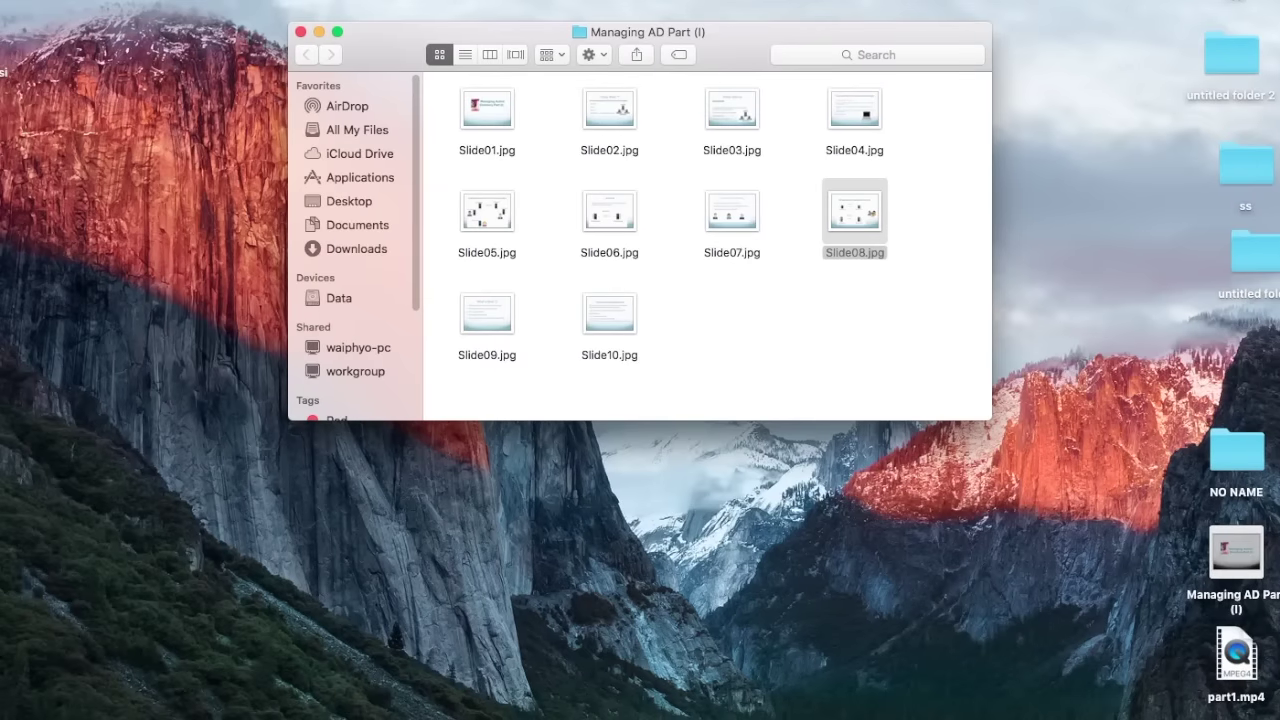
pyautogui.hotkey('ctrl', 'Up')
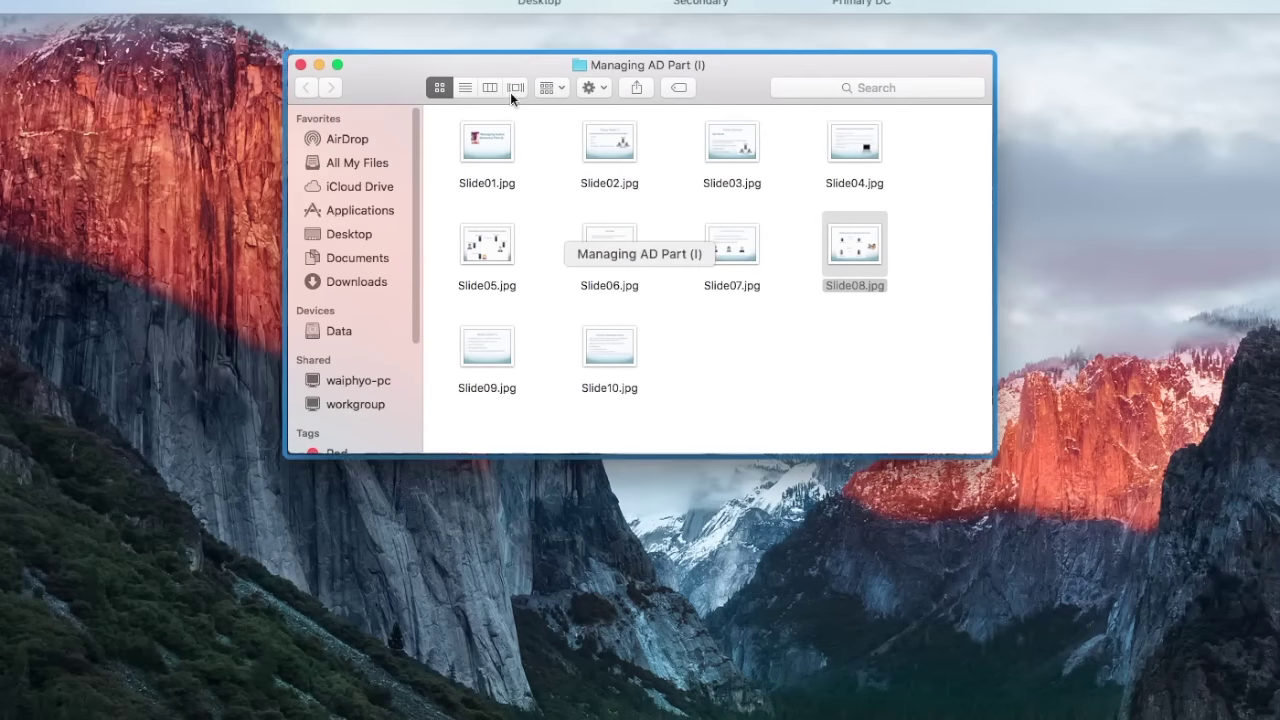
pyautogui.rightClick(63, 714)
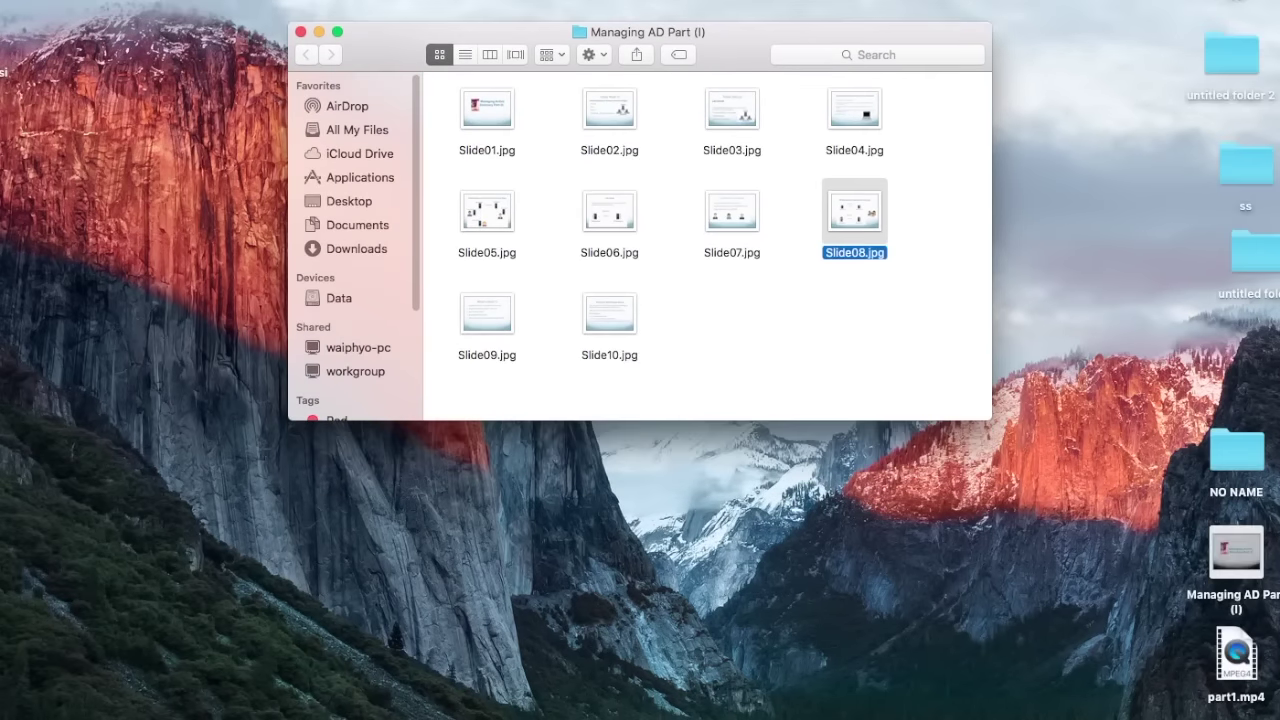
pyautogui.click(352, 380)
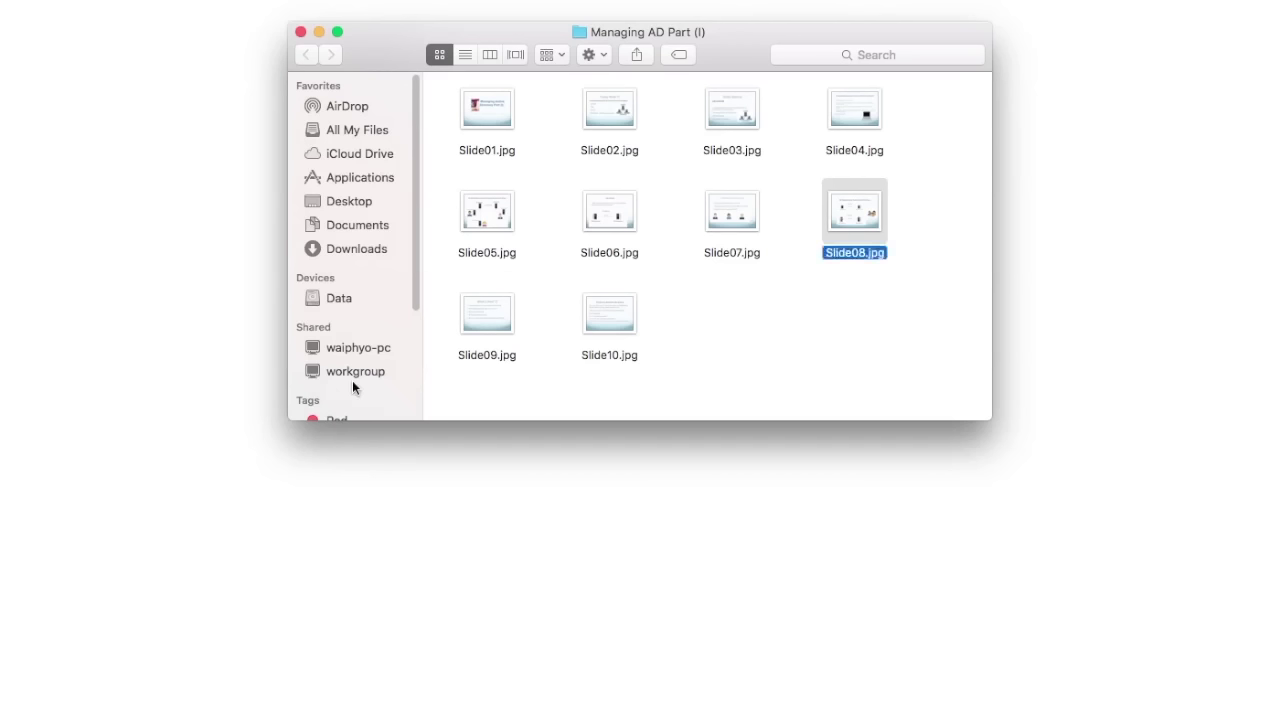
pyautogui.hotkey('ctrl', 'Up')
pyautogui.click(60, 280)
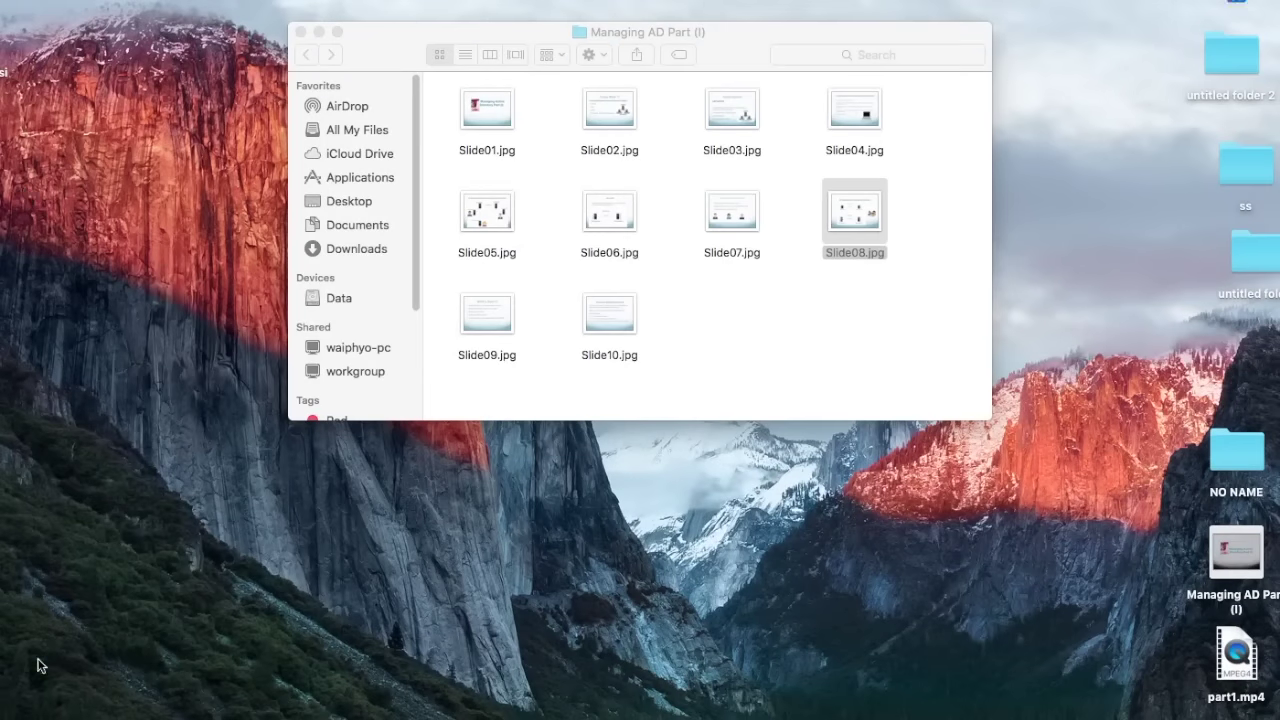
pyautogui.hotkey('ctrl', 'Up')
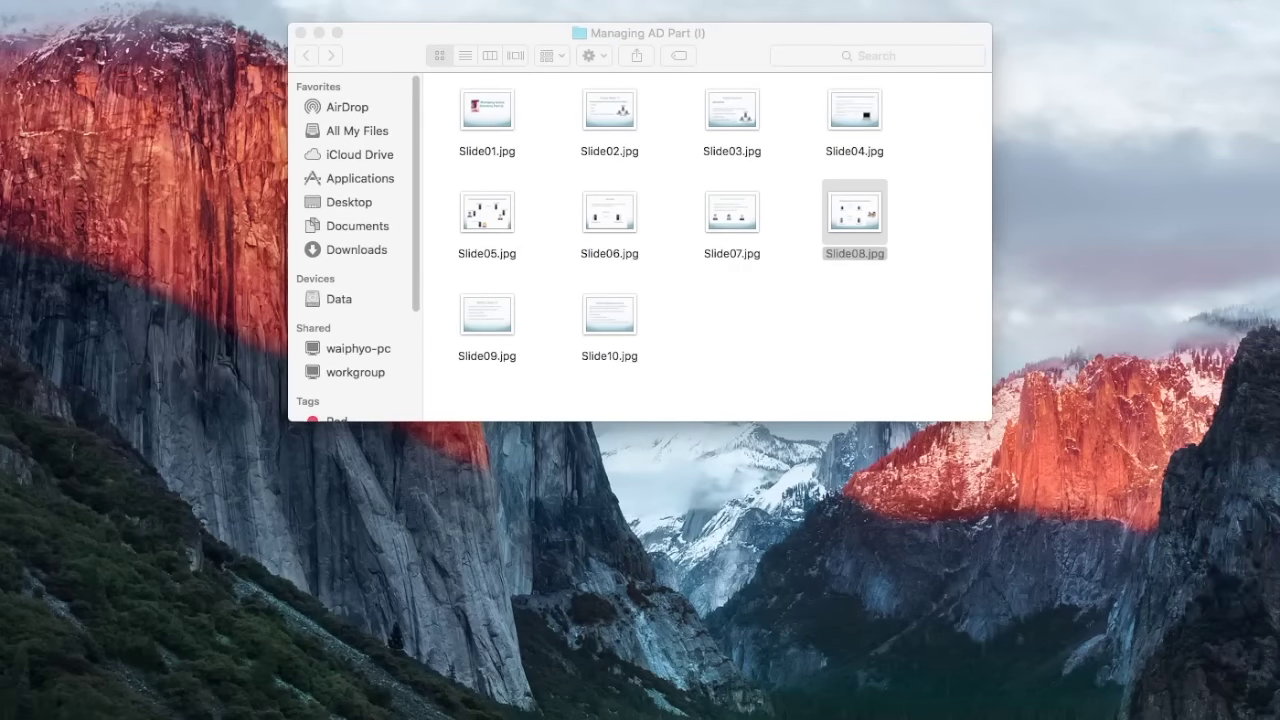
pyautogui.hotkey('ctrl', 'Right')
pyautogui.hotkey('ctrl', 'Right')
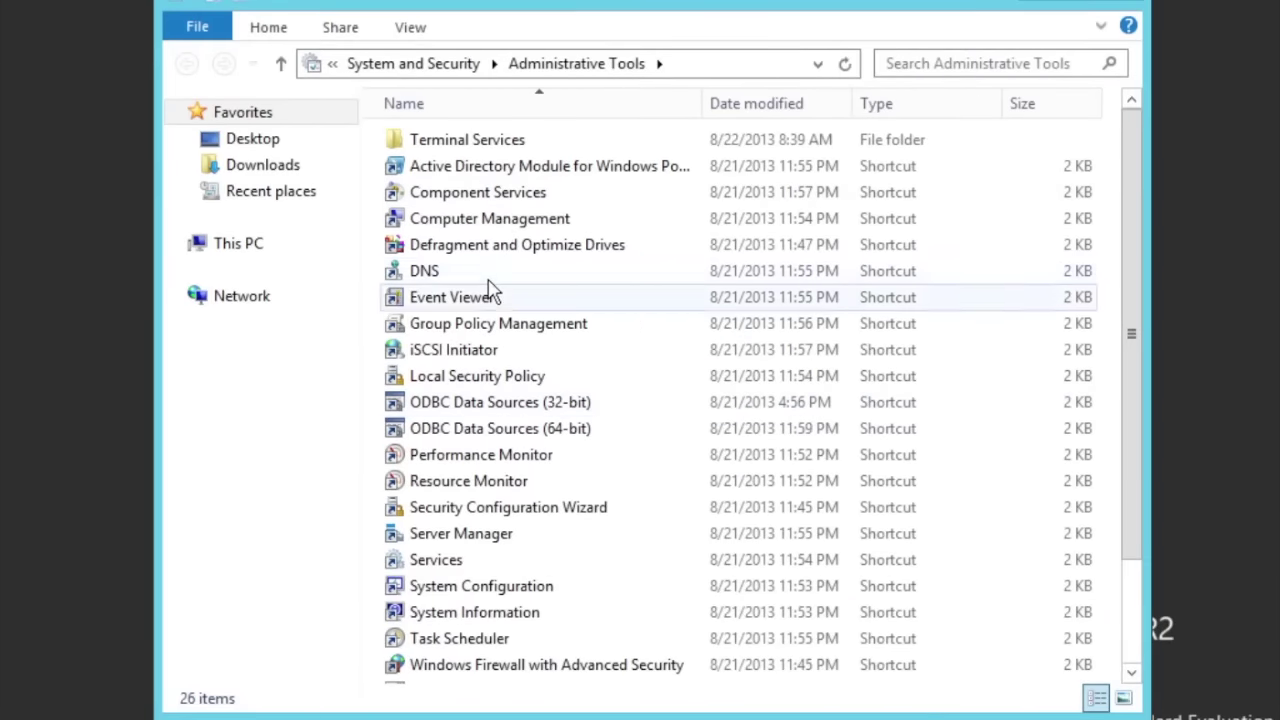
# - Look through the Administrative Tools list on the Secondary server for the Active Directory consoles and close the window
pyautogui.scroll(-2, 492, 297)
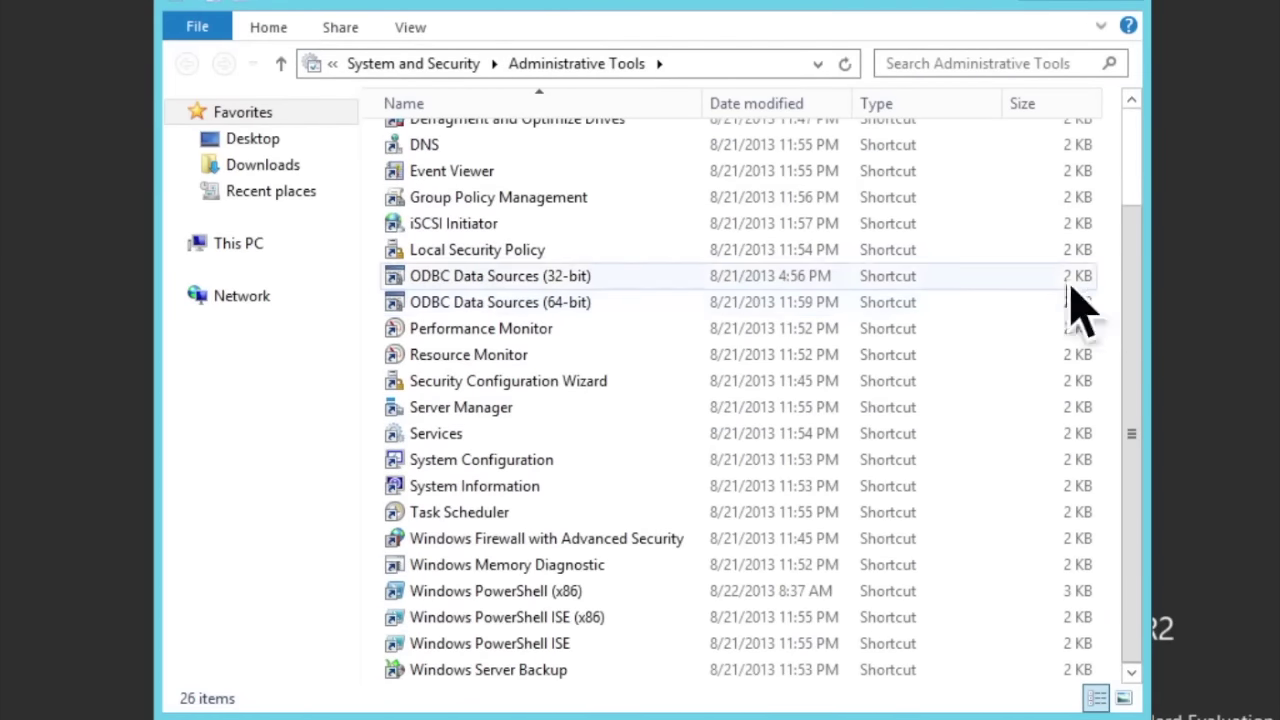
pyautogui.scroll(2, 1133, 108)
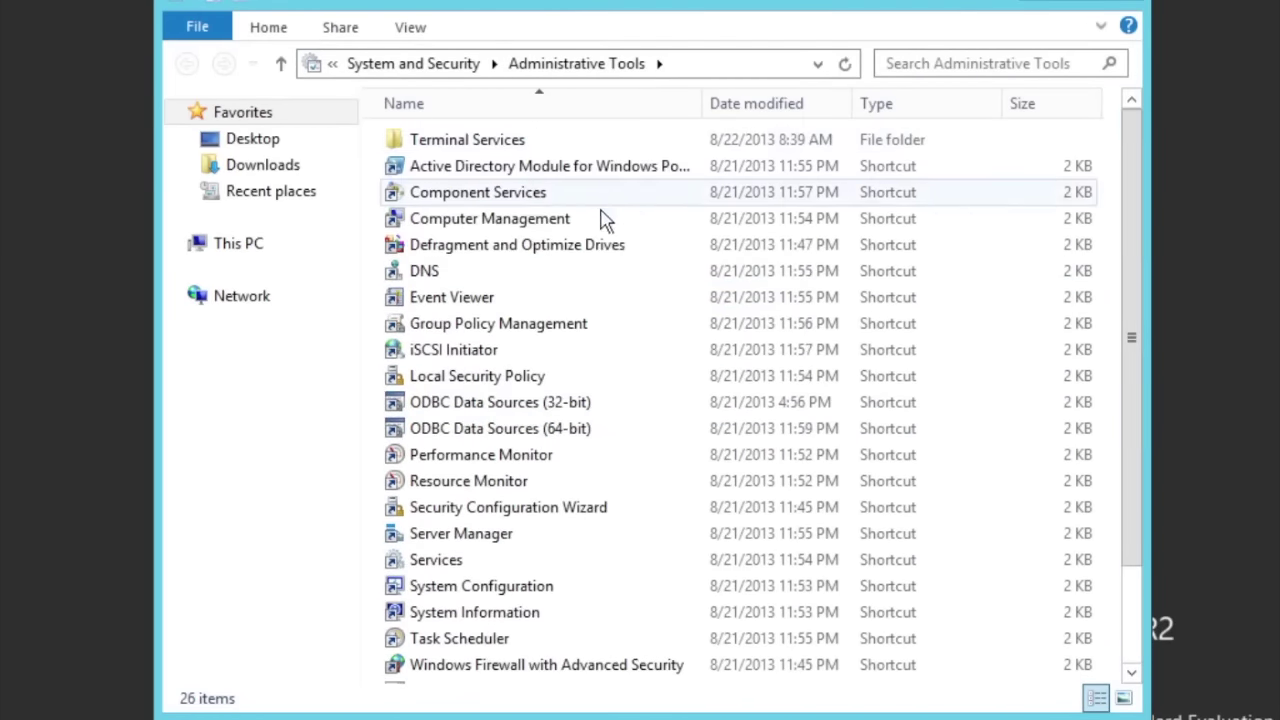
pyautogui.moveTo(580, 305)
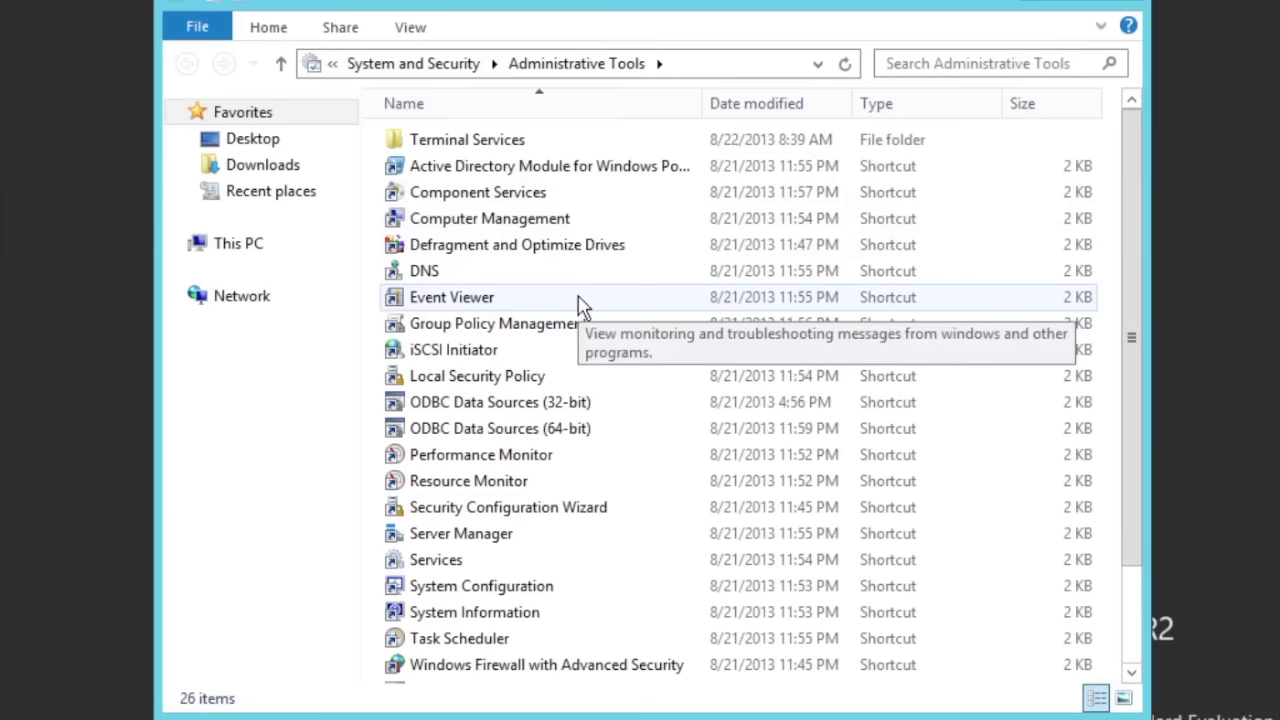
pyautogui.scroll(-3, 580, 305)
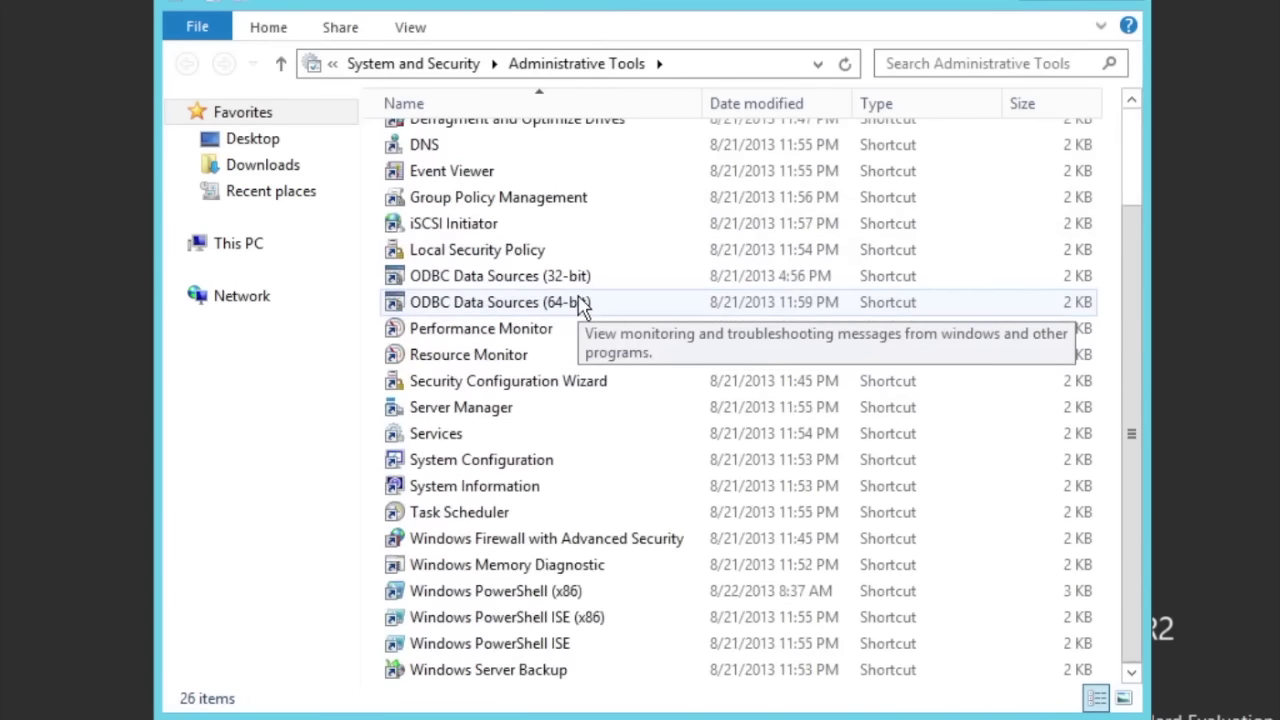
pyautogui.scroll(3, 580, 305)
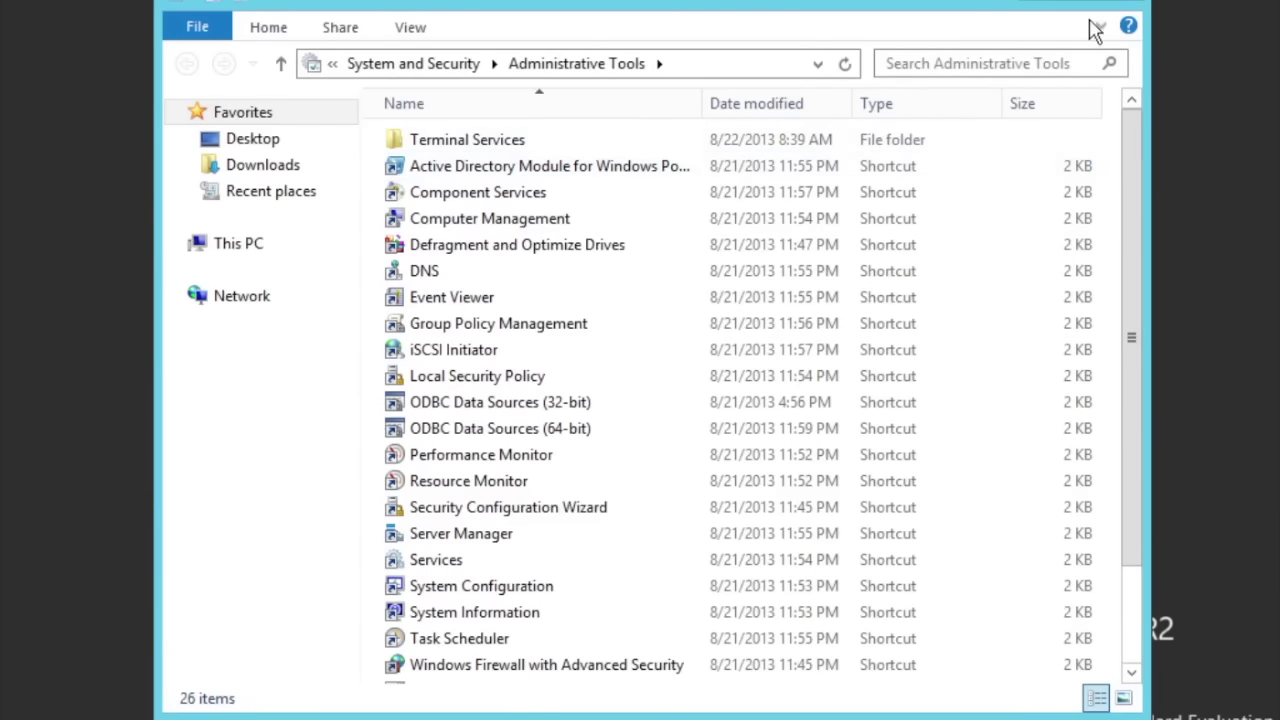
pyautogui.click(1125, 8)
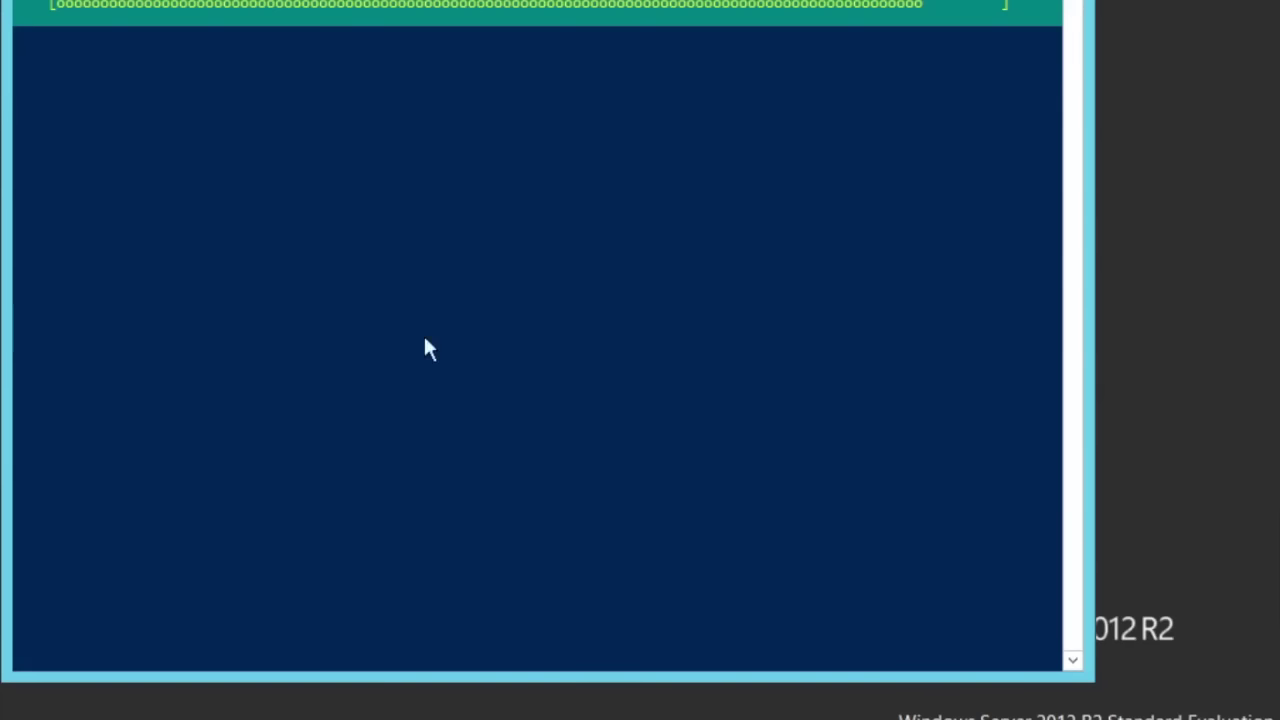
# - Reopen Administrative Tools on the Secondary server and launch Active Directory Users and Computers
pyautogui.press('super')
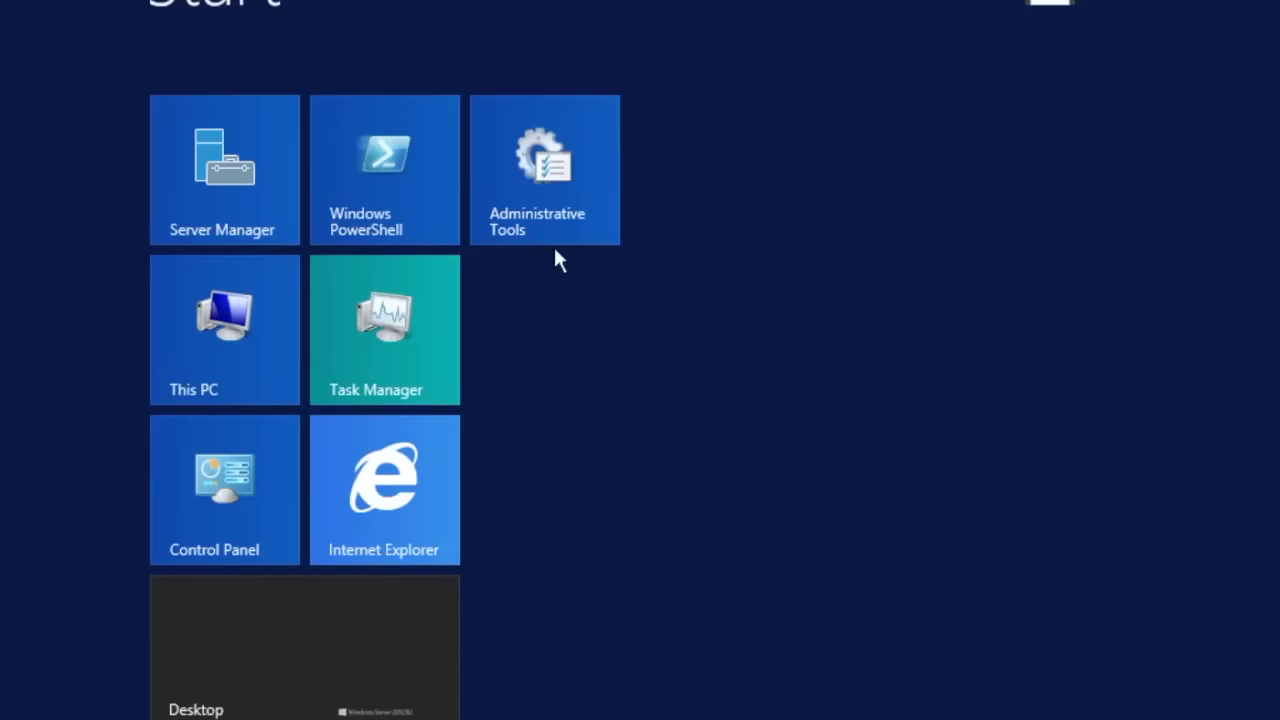
pyautogui.press('super')
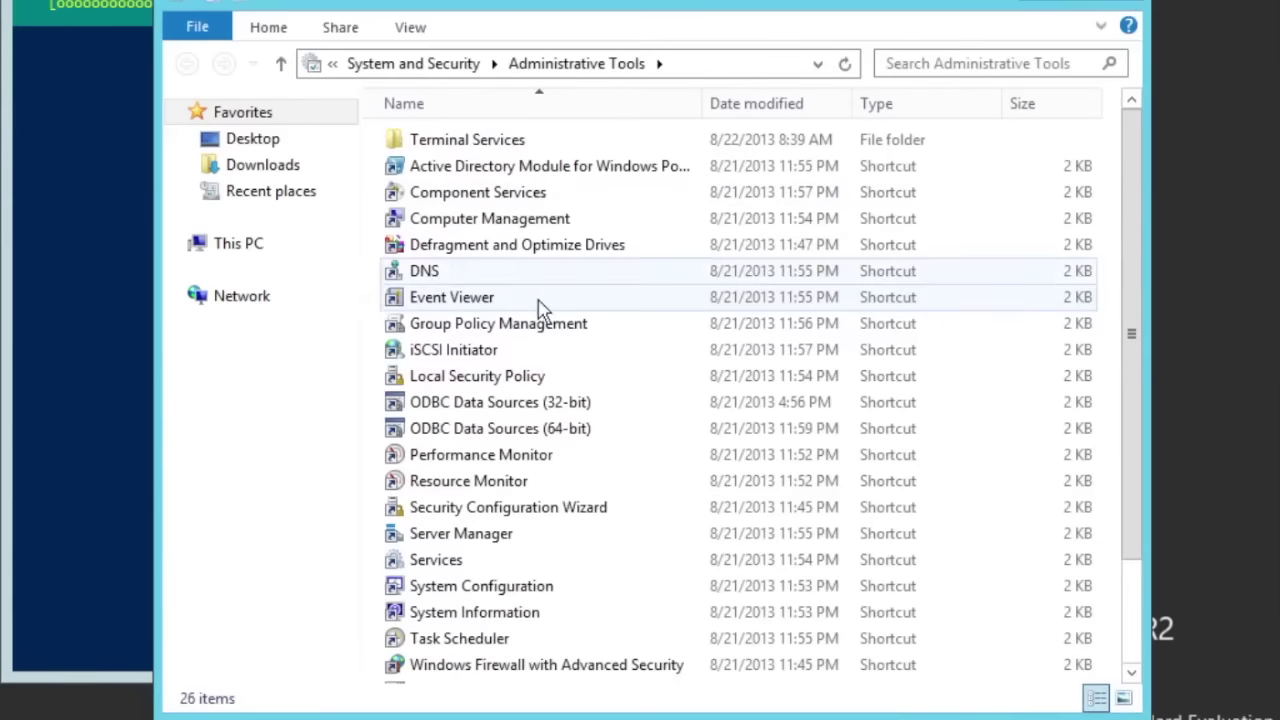
pyautogui.scroll(-1, 534, 305)
pyautogui.scroll(2, 534, 315)
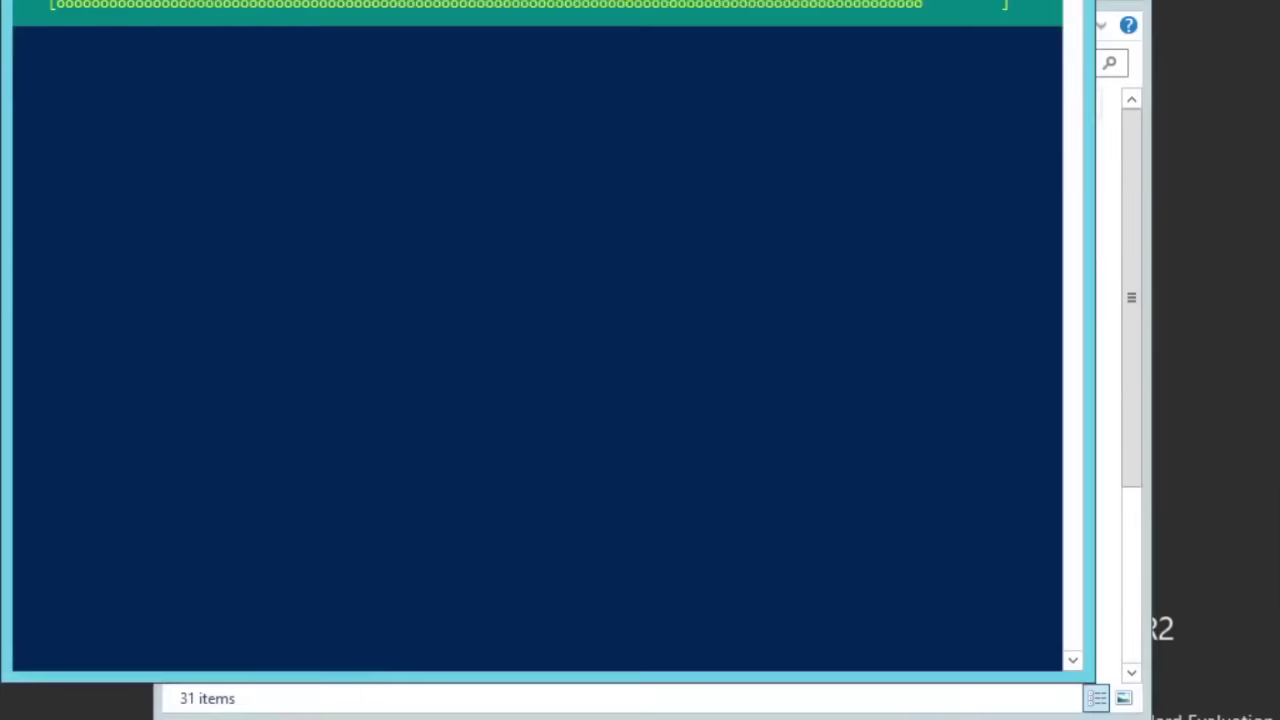
pyautogui.click(593, 278)
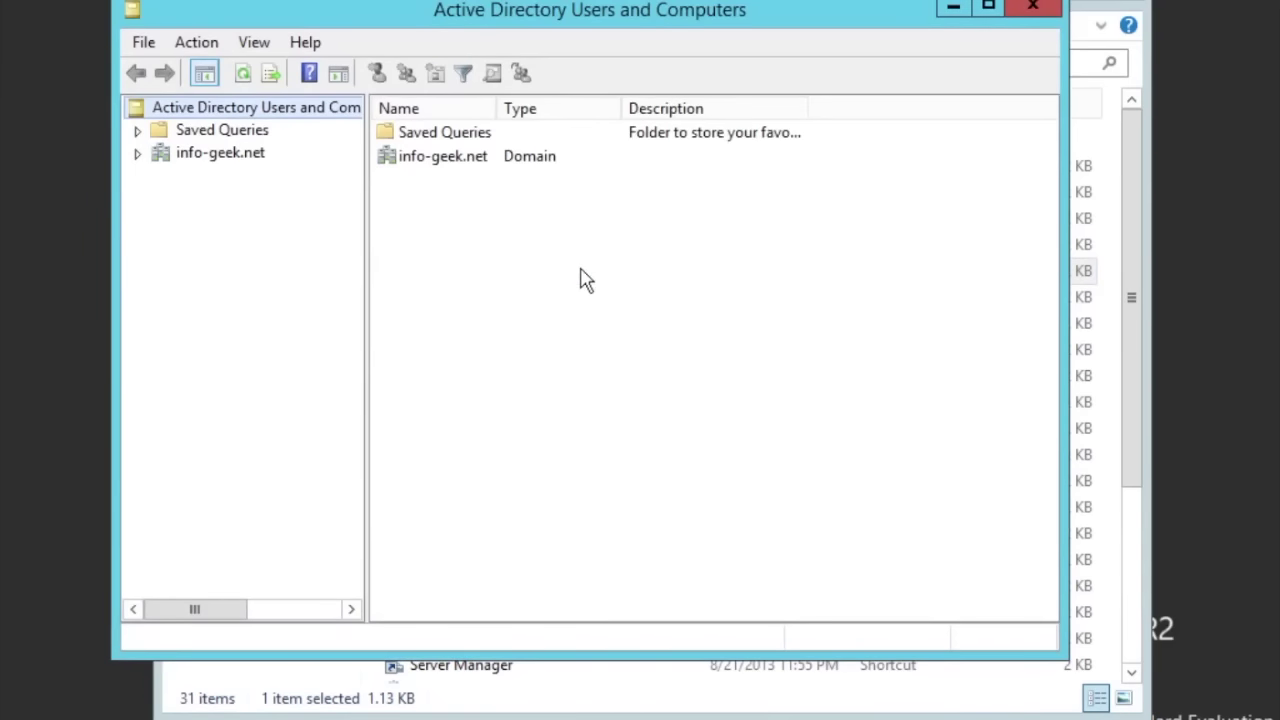
# - Examine the users and groups in the MIS, Sales and Admin organizational units of info-geek.net
pyautogui.click(252, 162)
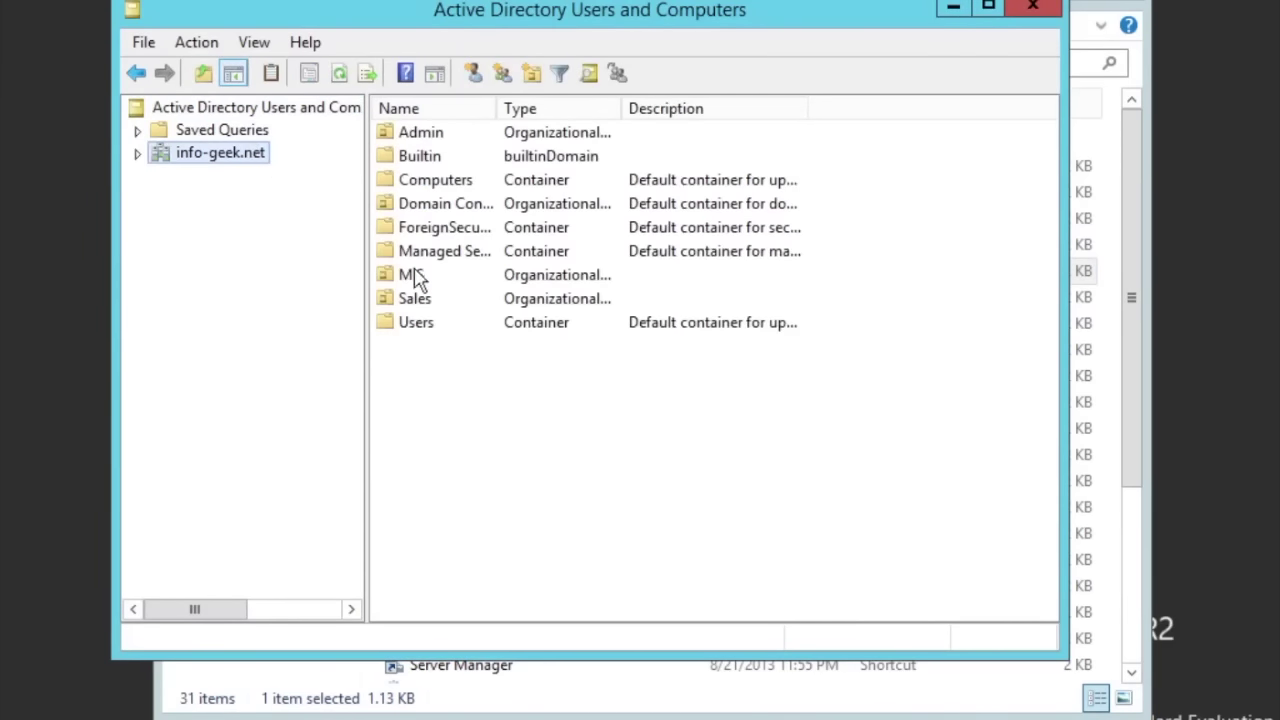
pyautogui.doubleClick(416, 285)
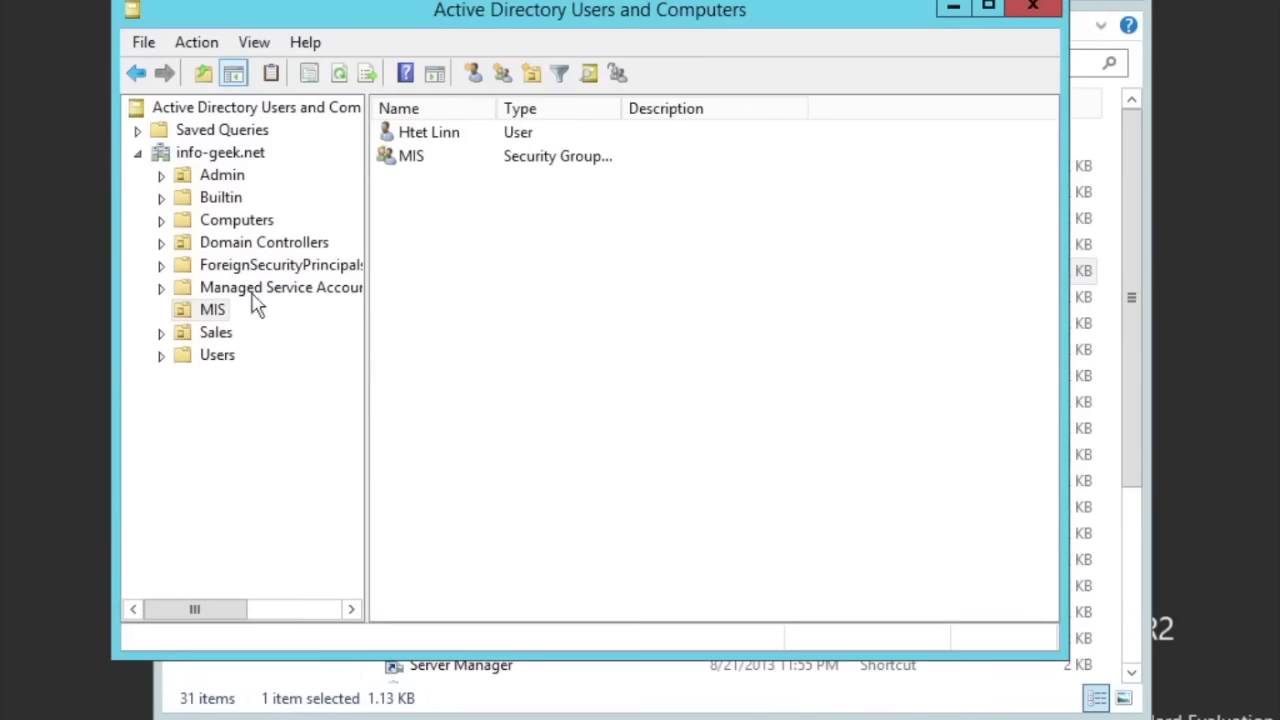
pyautogui.click(223, 340)
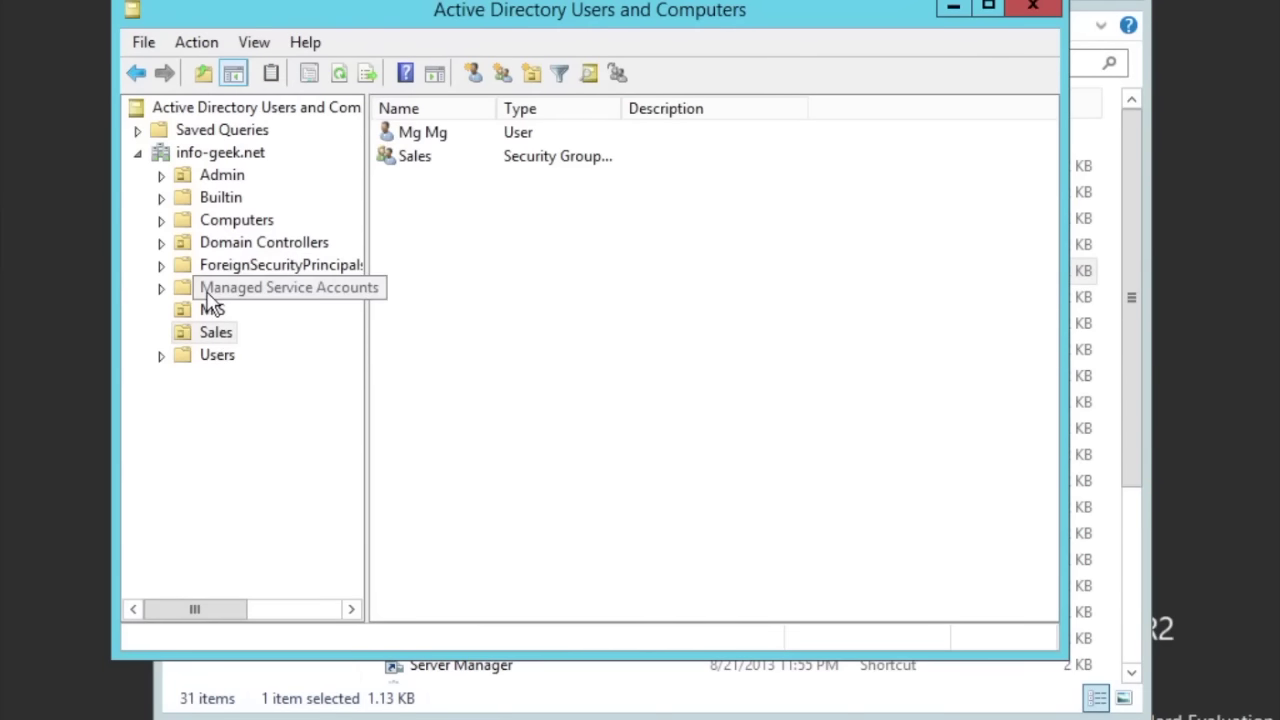
pyautogui.click(170, 228)
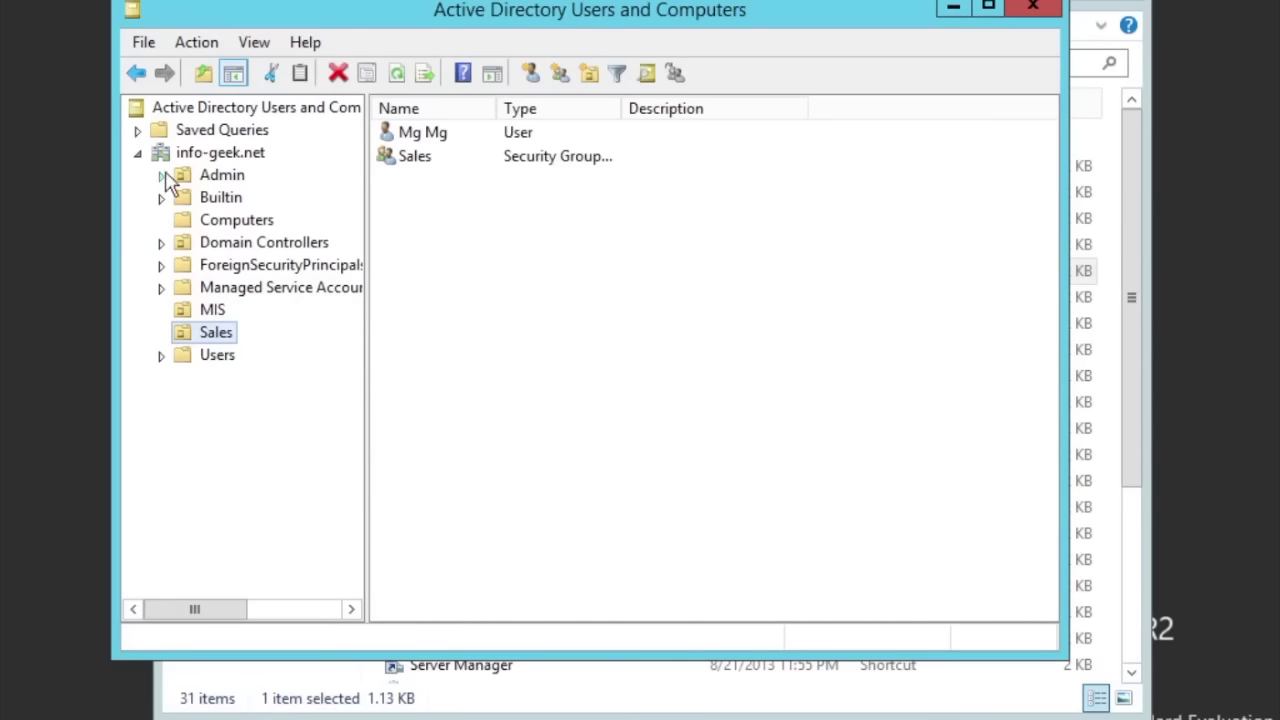
pyautogui.click(208, 178)
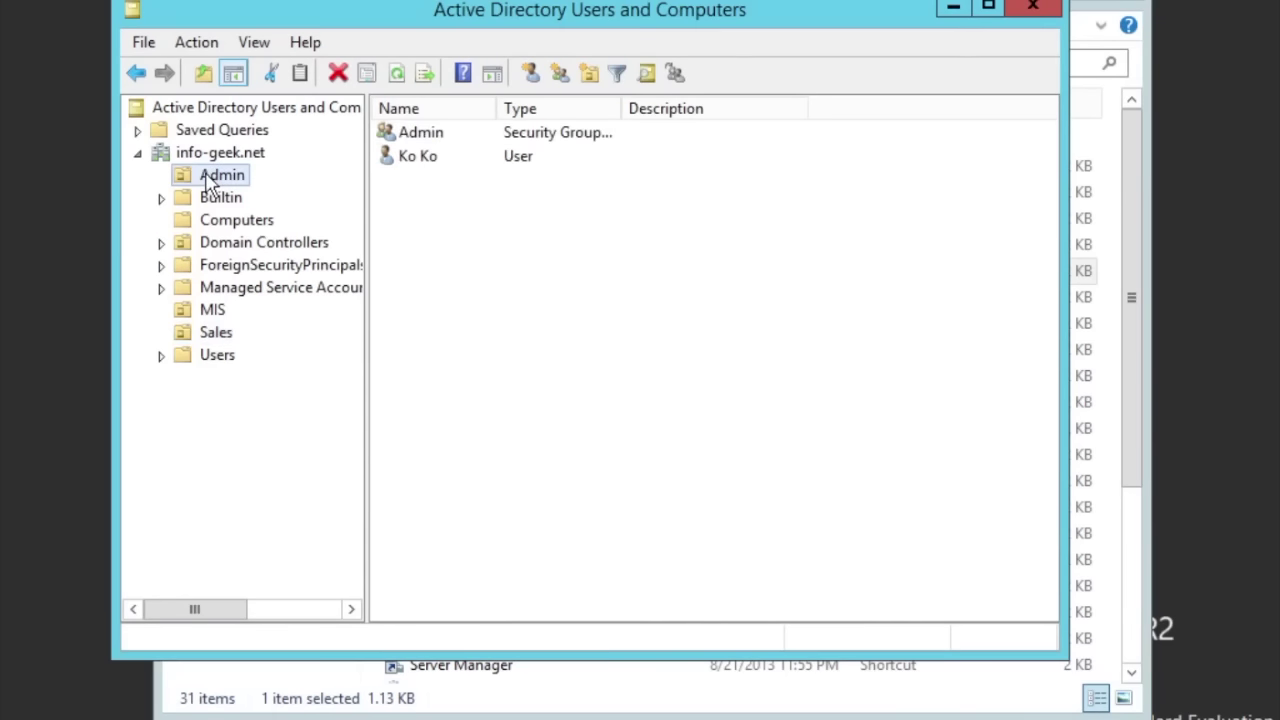
pyautogui.click(229, 333)
pyautogui.click(218, 312)
pyautogui.click(223, 180)
pyautogui.click(220, 314)
pyautogui.click(222, 332)
pyautogui.click(222, 316)
# - Check the MIS user's profile and home folder settings, and close Active Directory Users and Computers and Administrative Tools
pyautogui.doubleClick(472, 132)
pyautogui.click(600, 92)
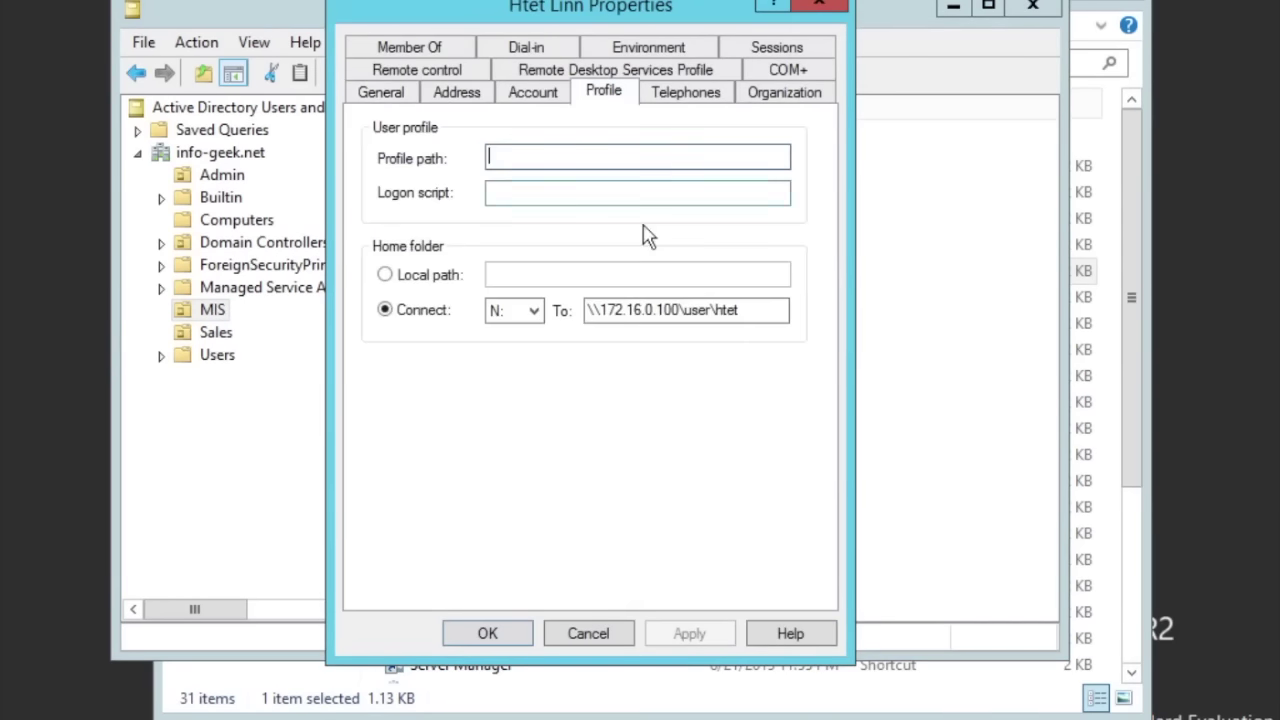
pyautogui.click(521, 637)
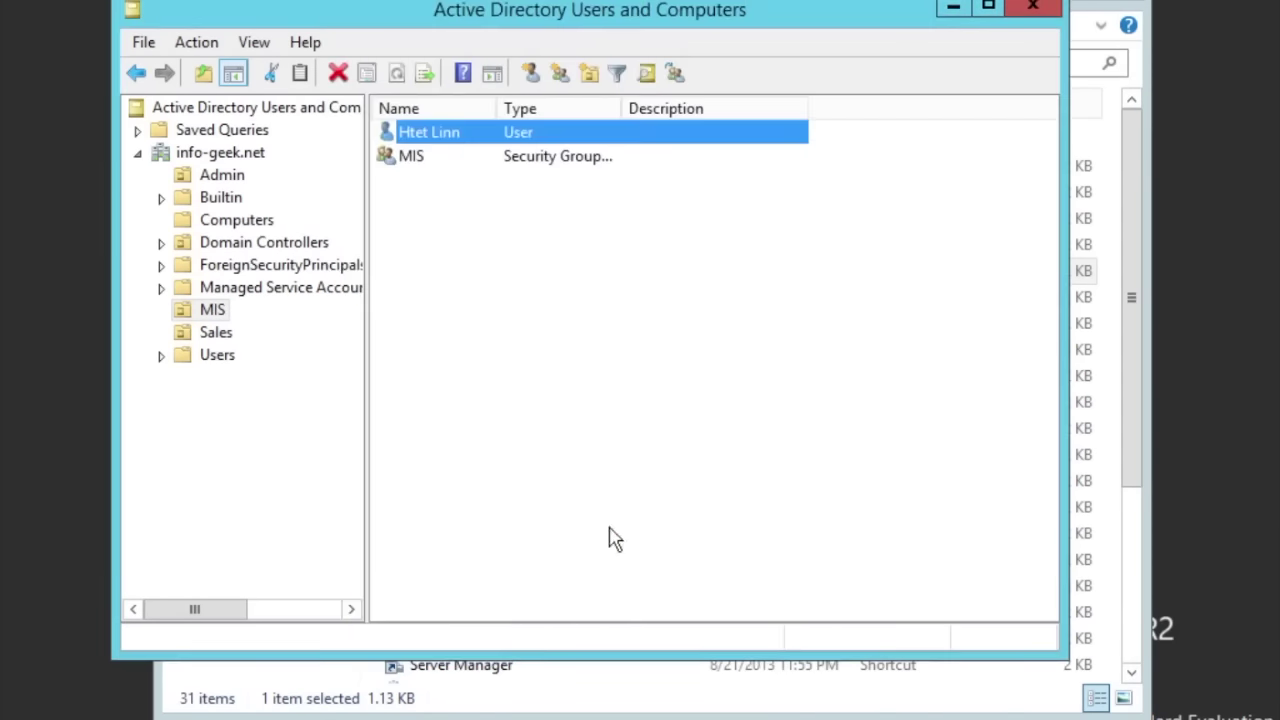
pyautogui.click(1050, 6)
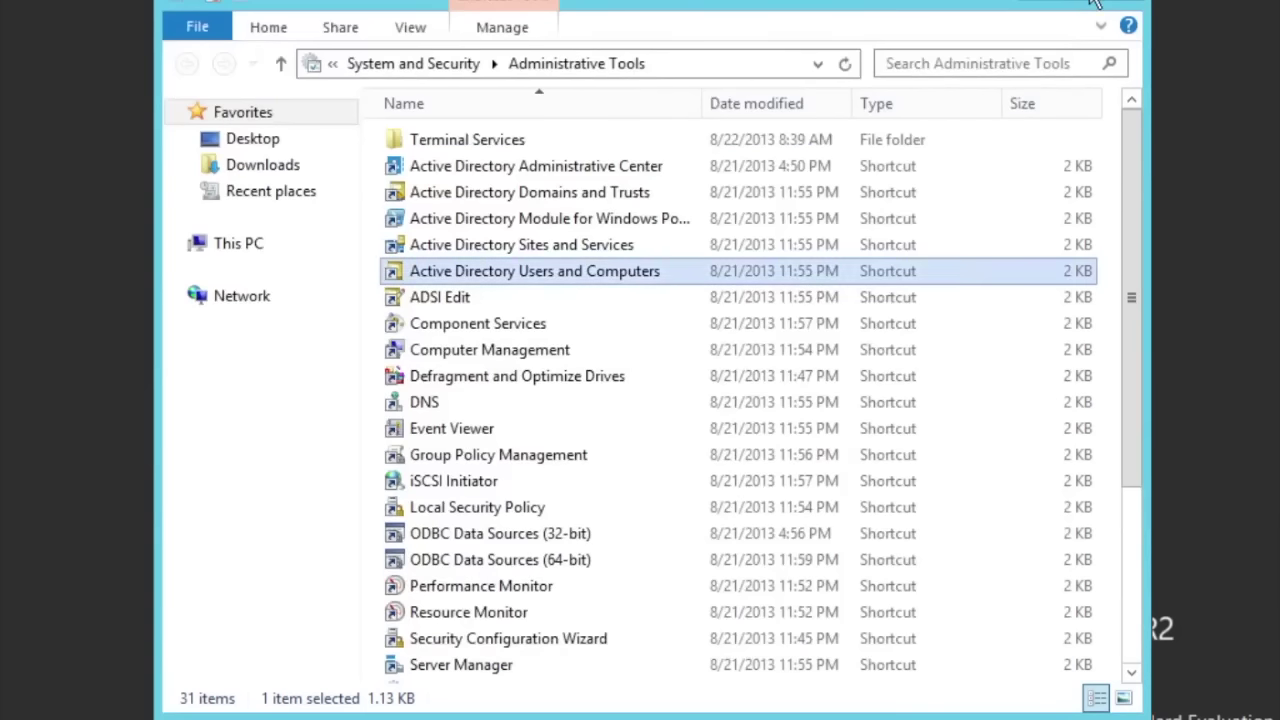
pyautogui.click(1090, 5)
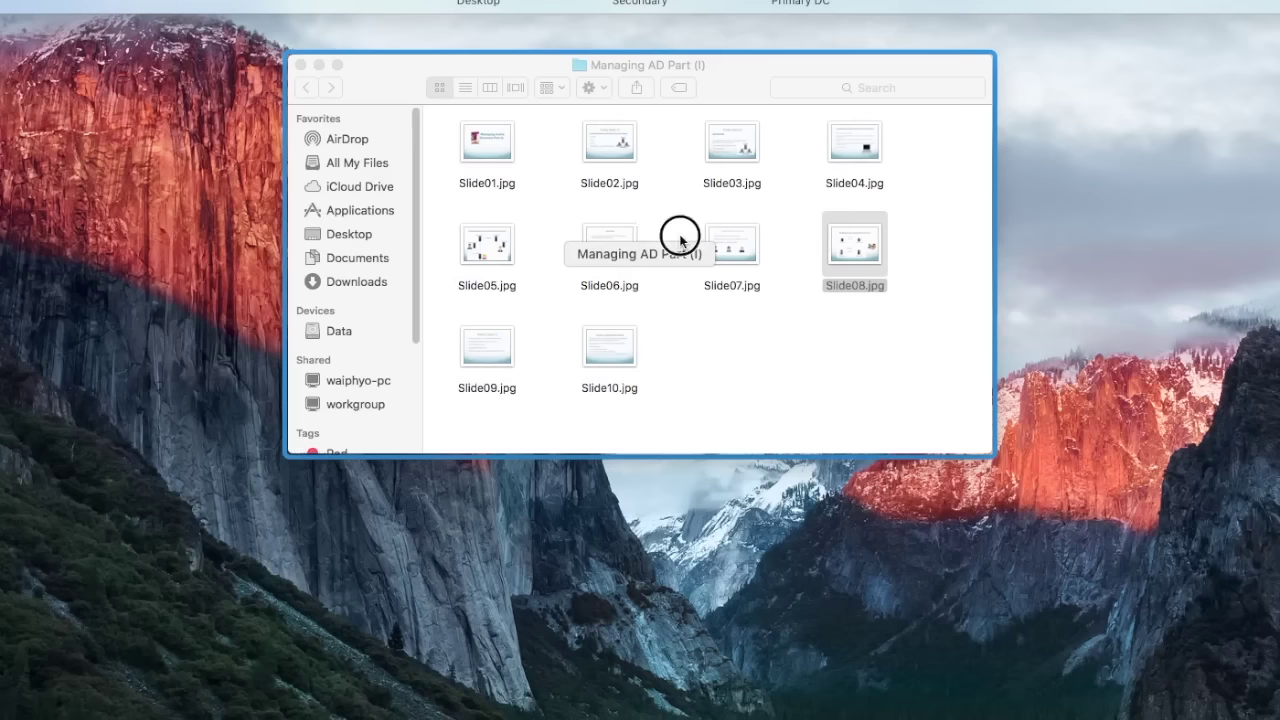
# - View the replication and fault tolerance diagram in Slide08.jpg, and close the image and its folder window
pyautogui.doubleClick(857, 206)
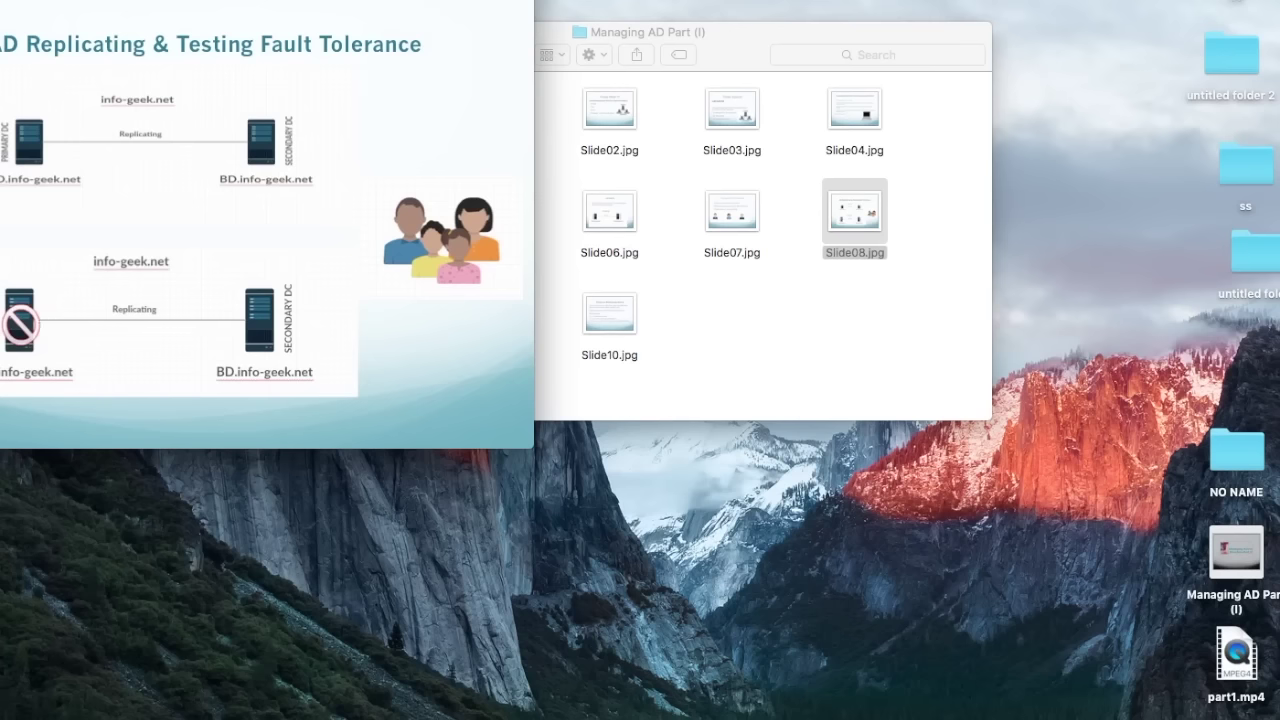
pyautogui.press('super+w')
pyautogui.click(296, 32)
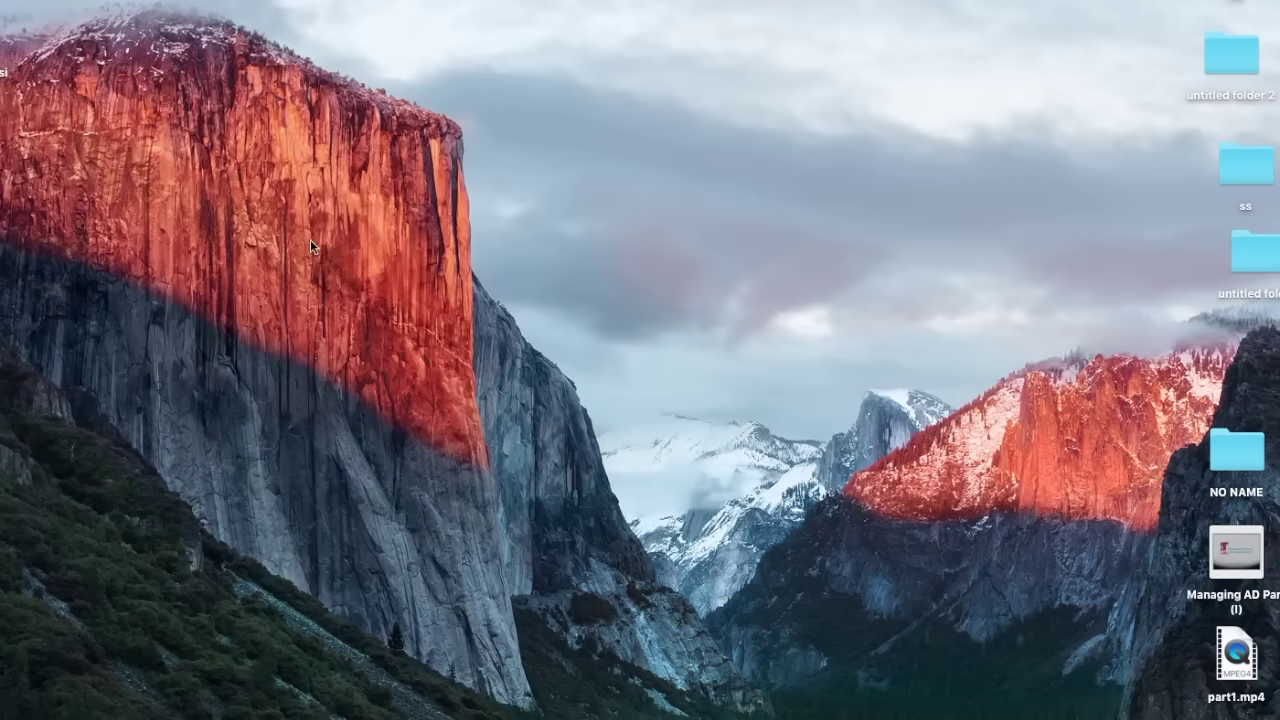
# - Switch to the primary domain controller and shut it down by running shutdown -s -t 01 -f
pyautogui.press('super+Tab')
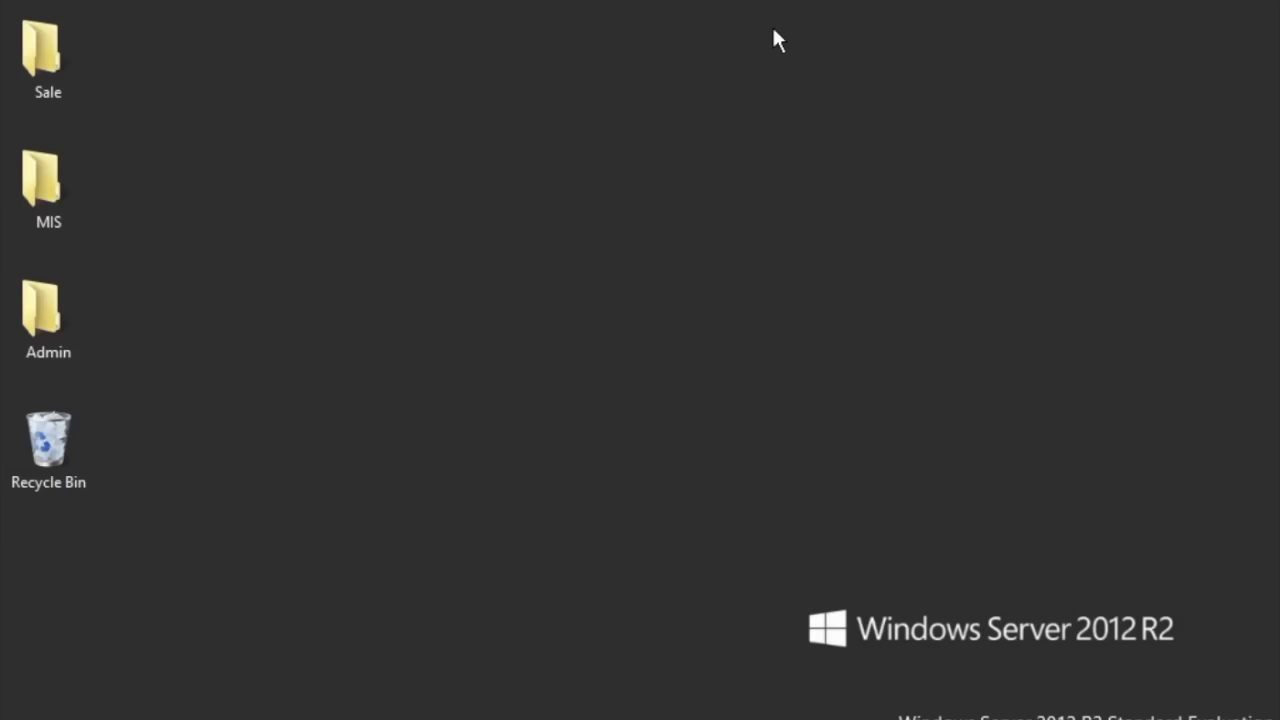
pyautogui.press('super+r')
pyautogui.write('shutd')
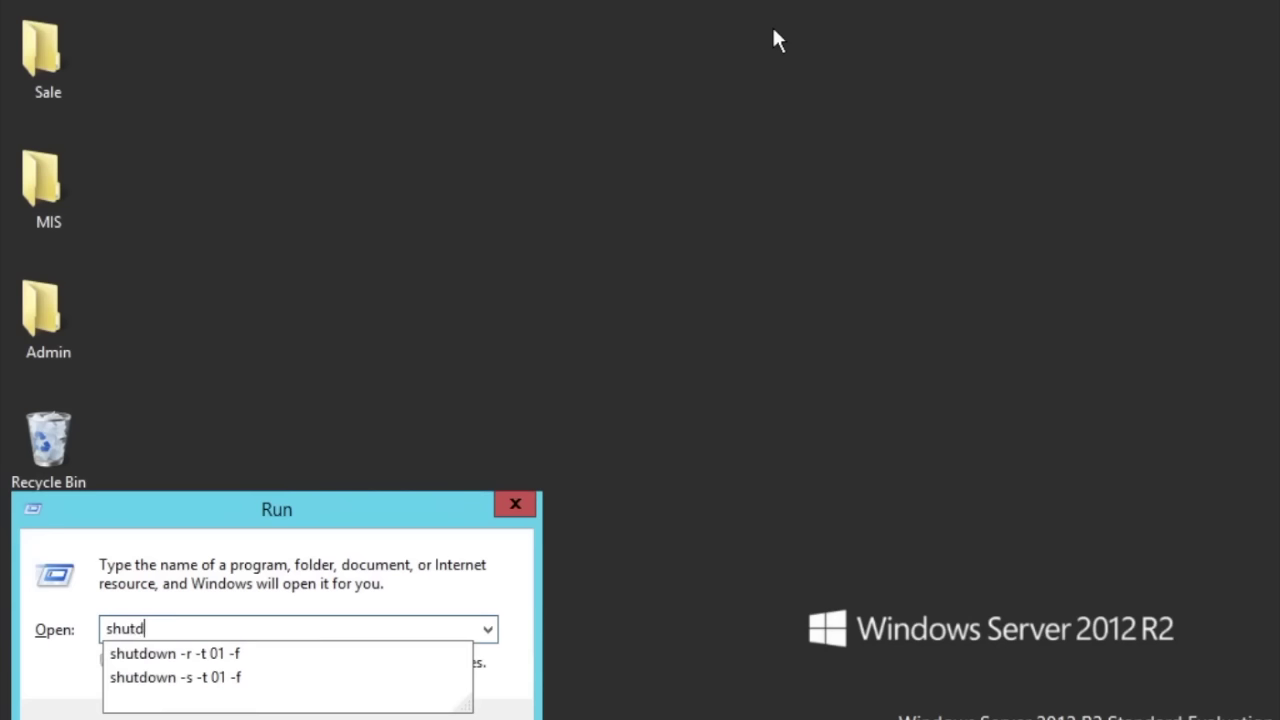
pyautogui.write('own -s -')
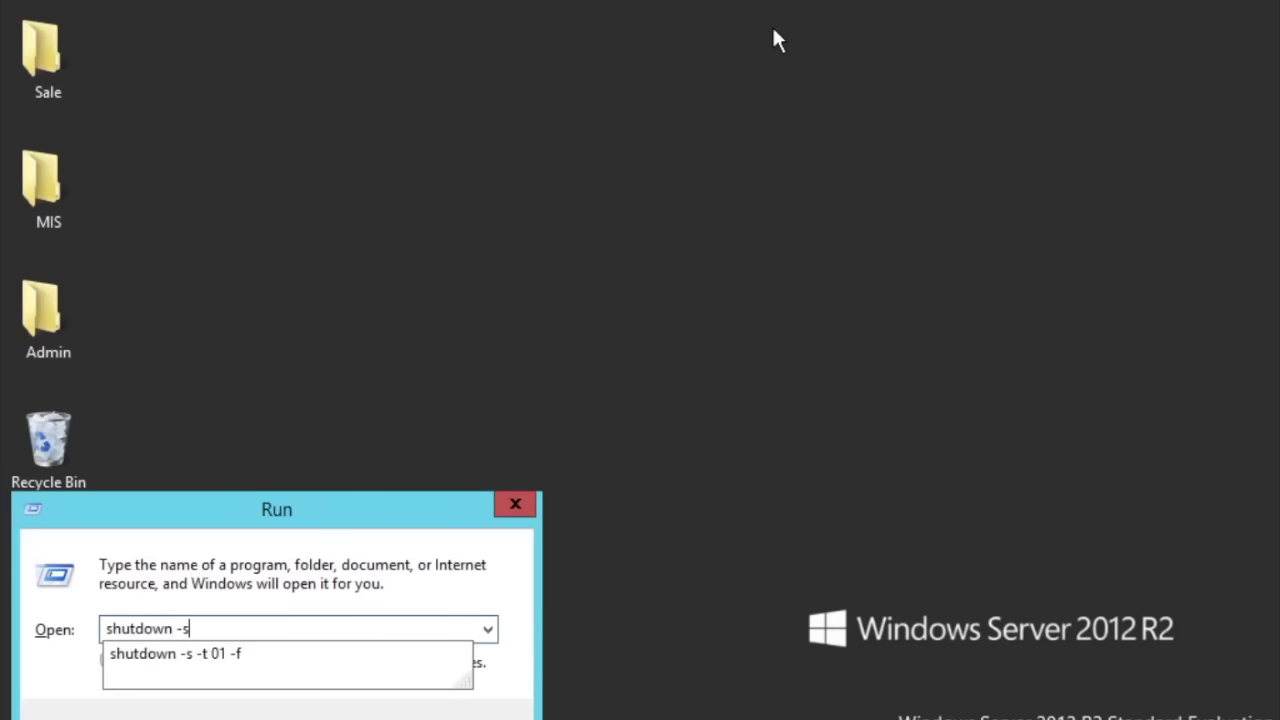
pyautogui.write('t 01 -f')
pyautogui.press('Return')
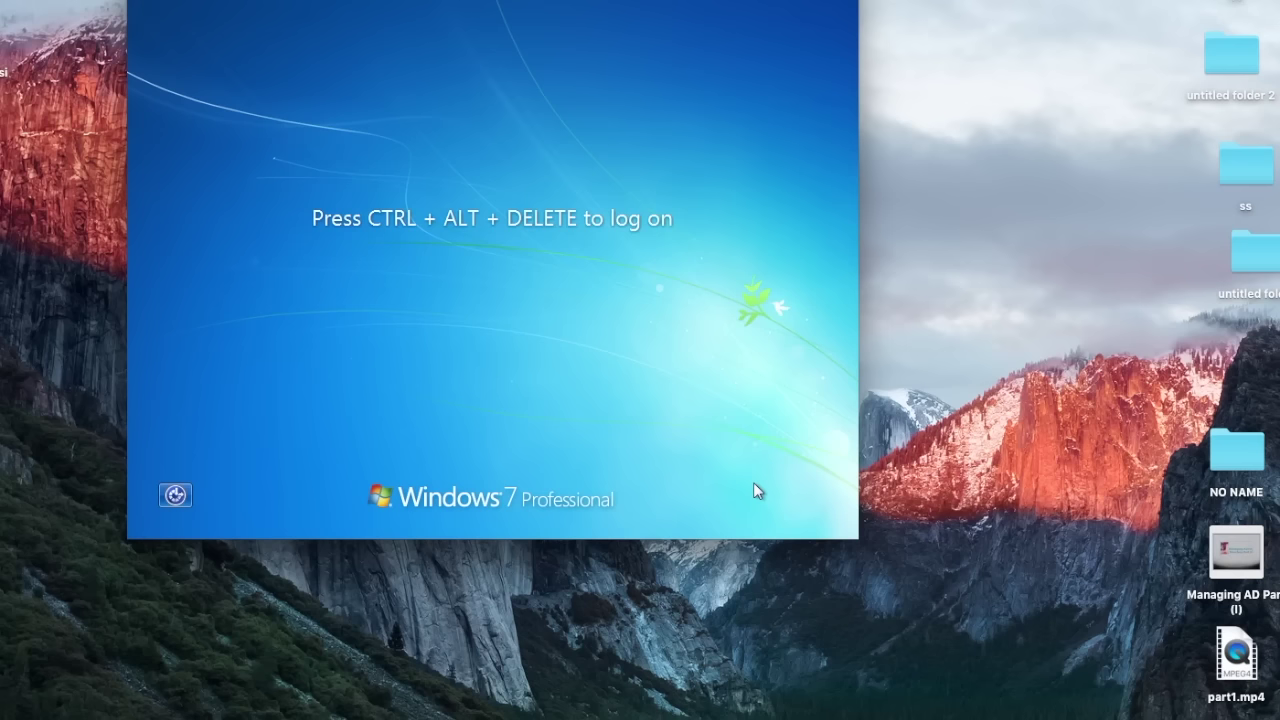
# - Log on to the Windows 7 client by entering the domain user's account password, and open Computer to check the mapped N: drive
pyautogui.hotkey('ctrl', 'alt', 'Delete')
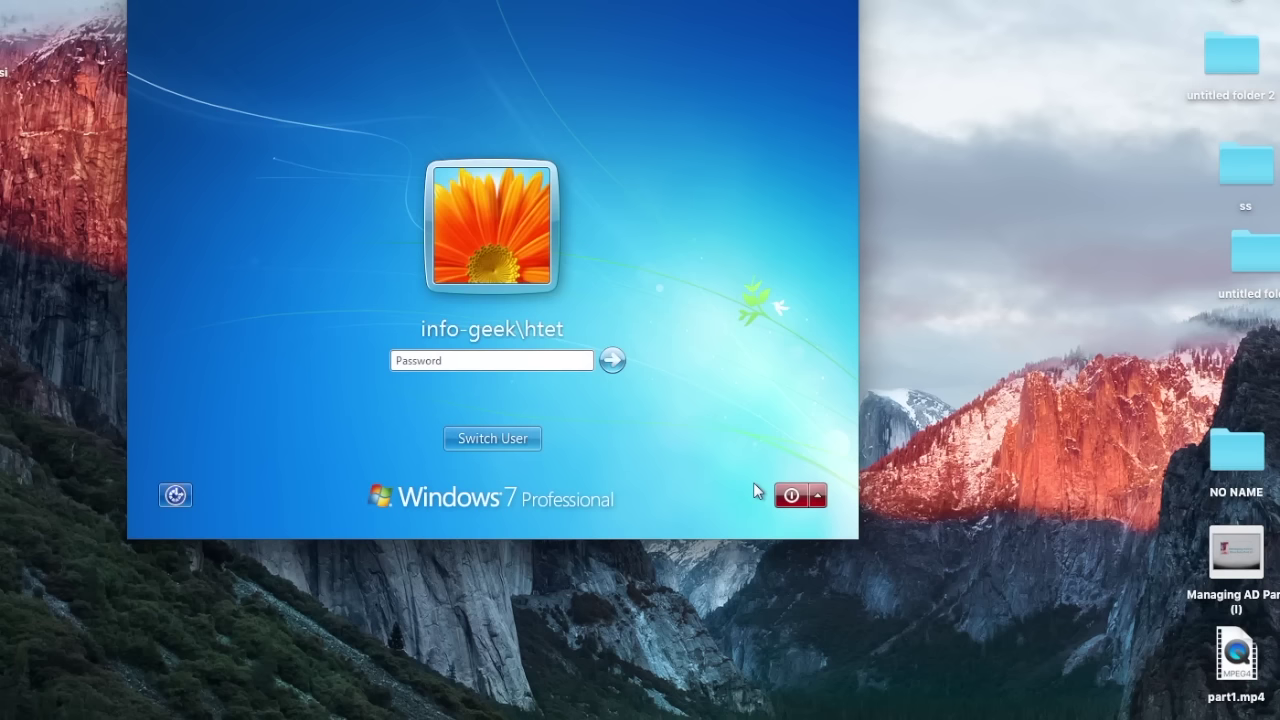
pyautogui.write('•••••••••••')
pyautogui.press('Return')
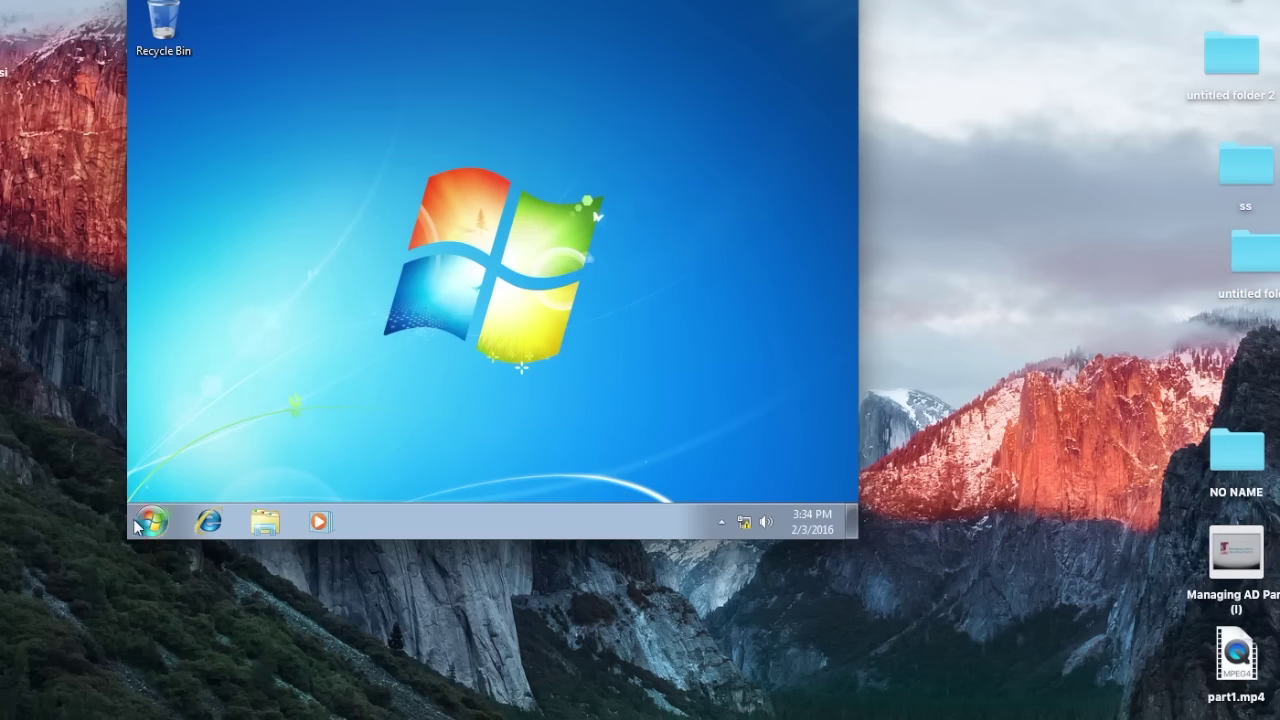
pyautogui.click(145, 522)
pyautogui.click(449, 285)
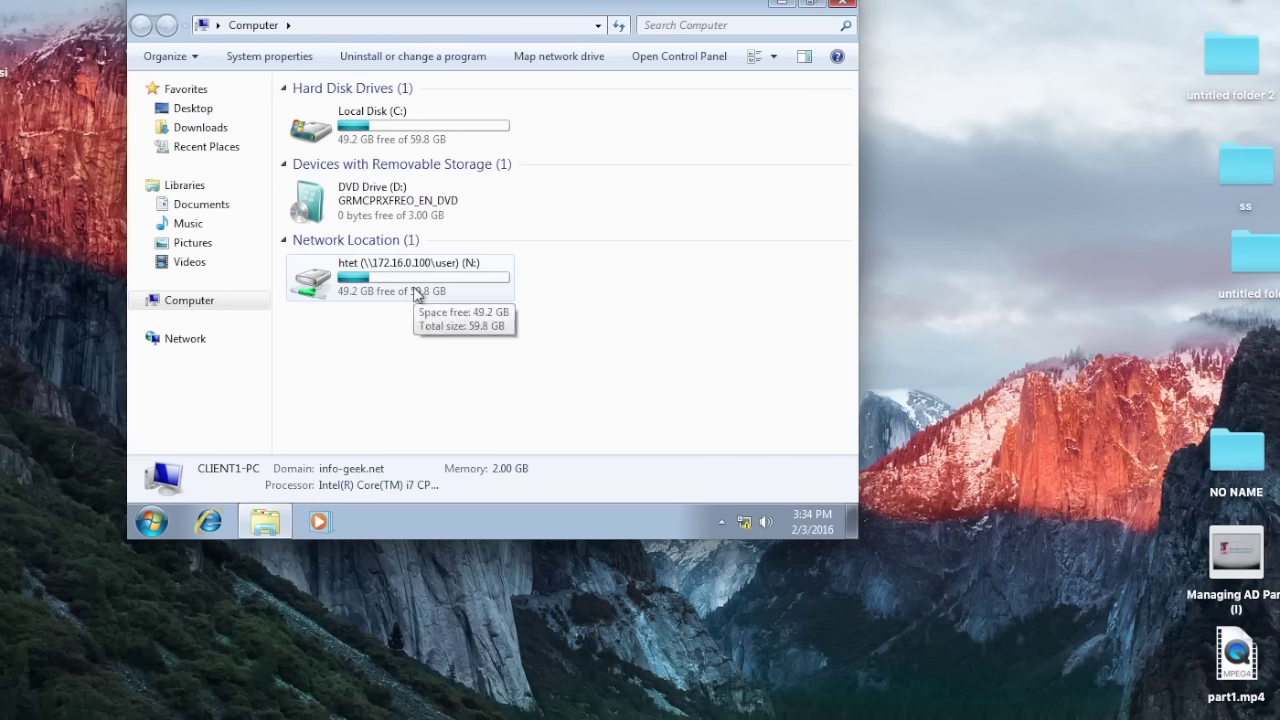
# - Open the mapped N: network drive to check its contents, go back to Computer and close its window
pyautogui.doubleClick(418, 292)
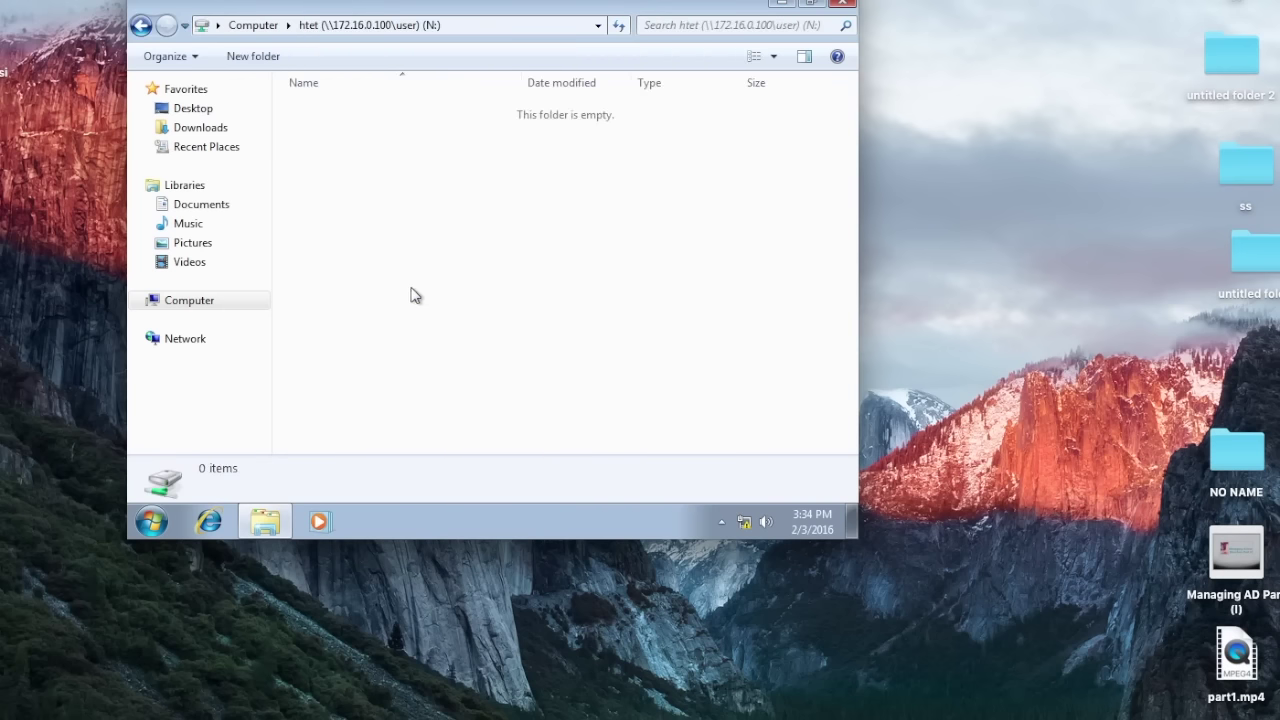
pyautogui.click(141, 26)
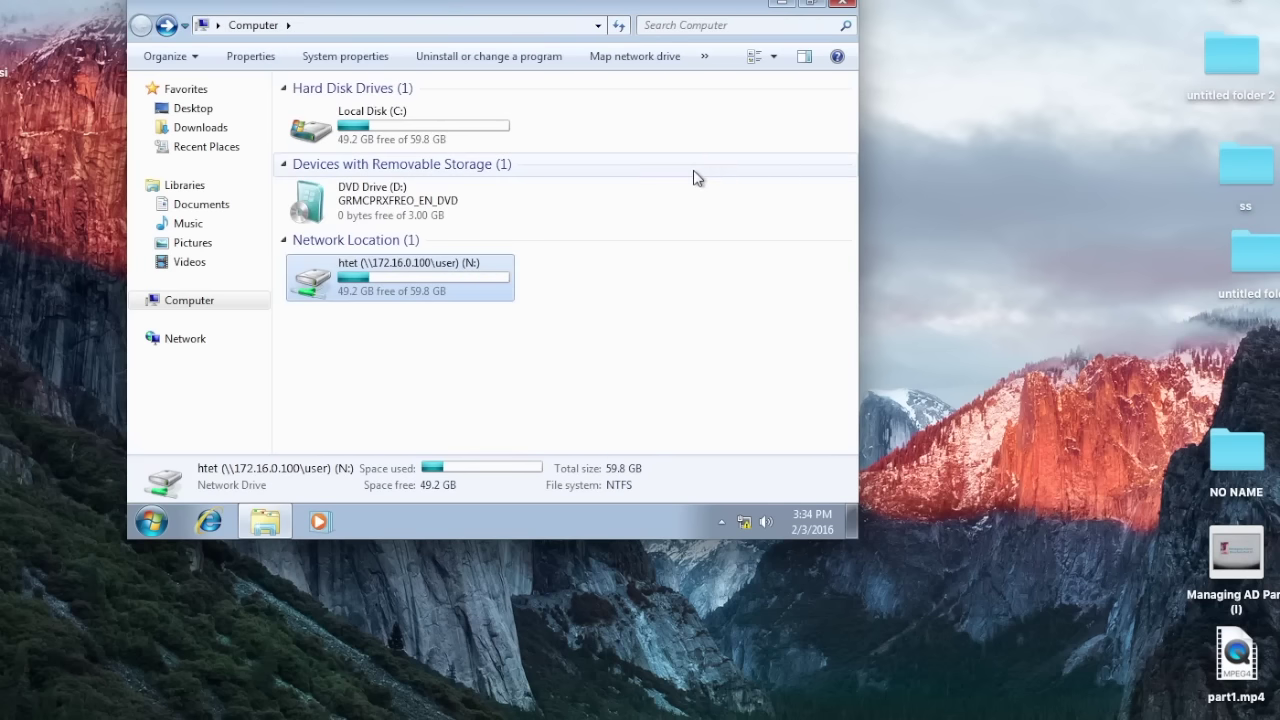
pyautogui.click(811, 3)
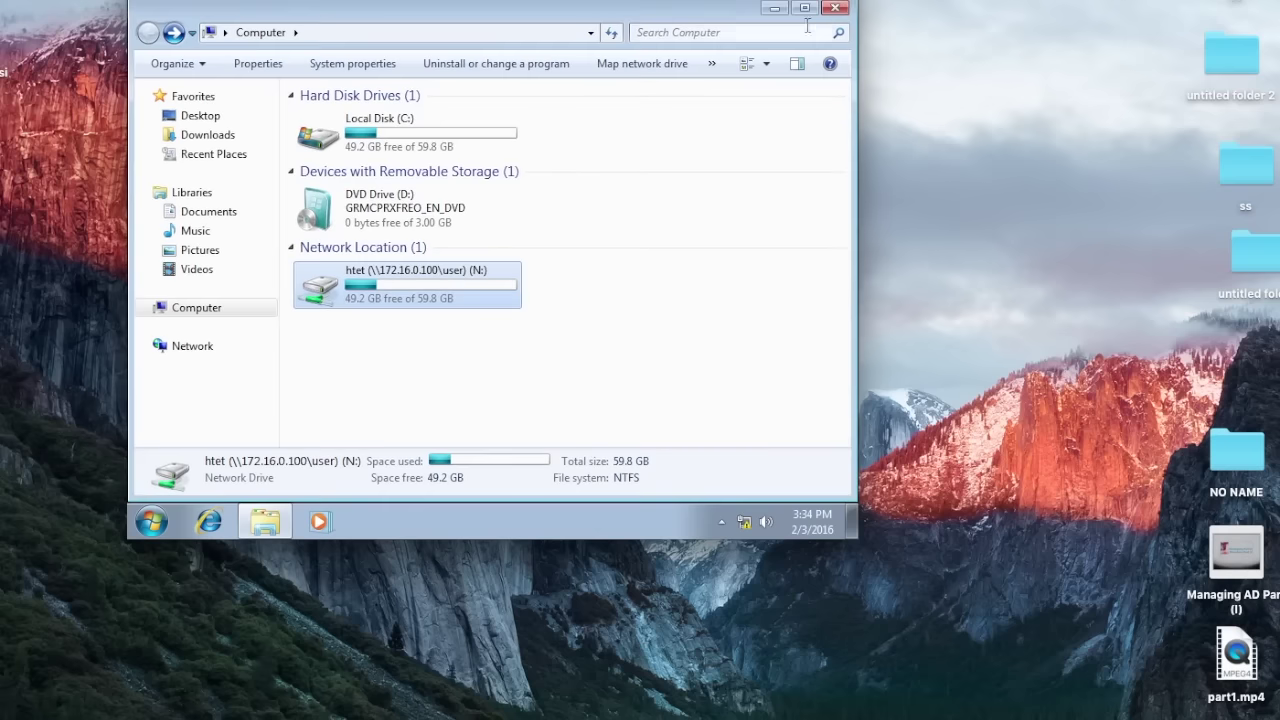
pyautogui.click(835, 8)
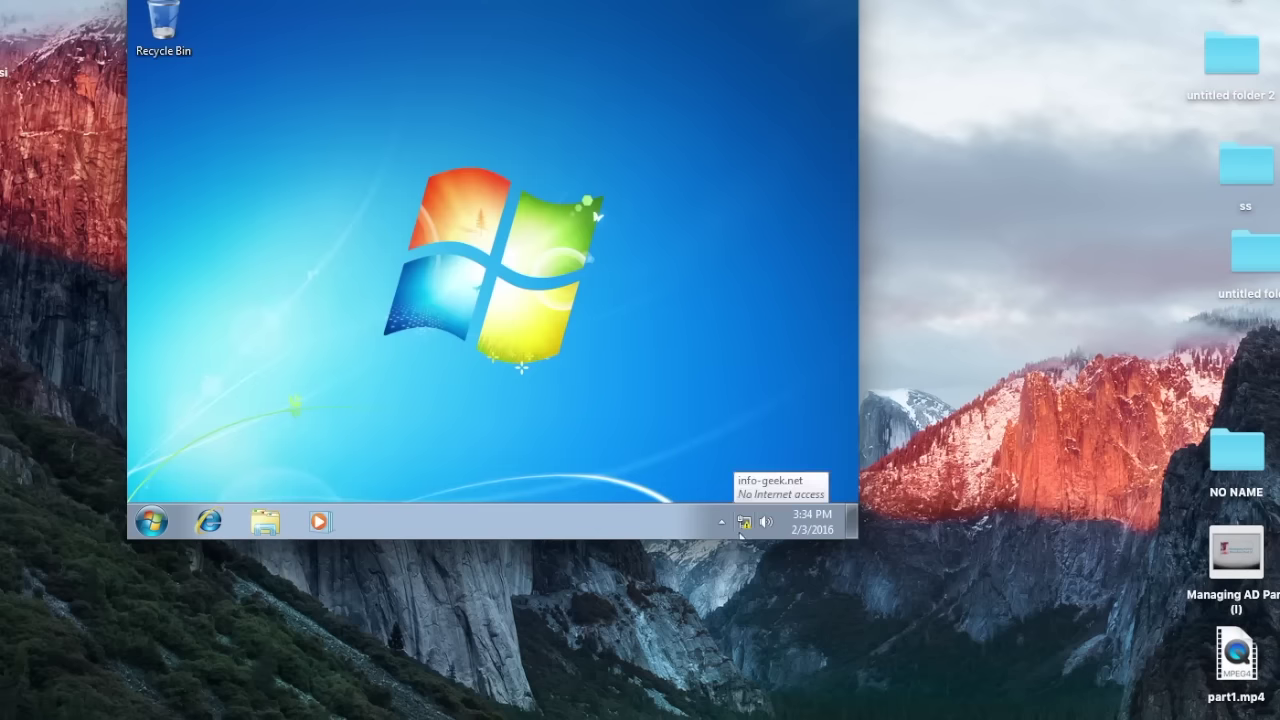
# - Open the Local Area Connection's properties from the network adapter settings, authorizing with the administrator user name and password
pyautogui.click(744, 521)
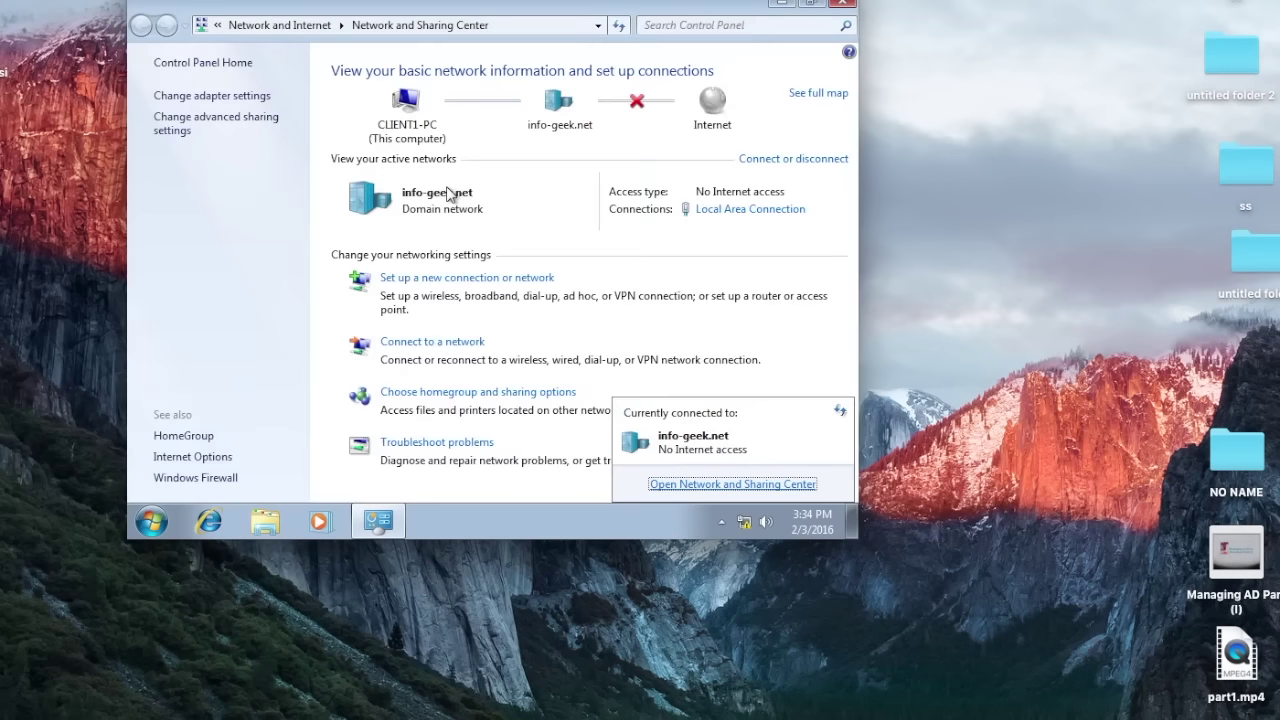
pyautogui.click(246, 98)
pyautogui.click(410, 110)
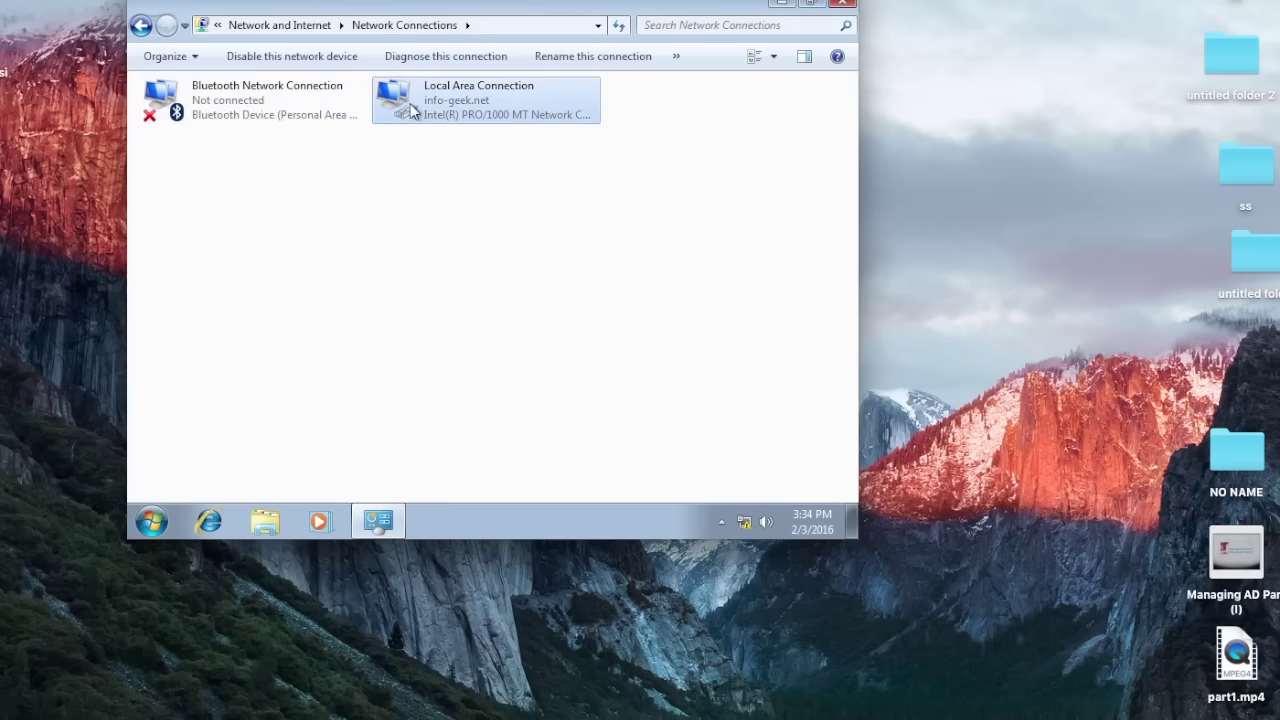
pyautogui.rightClick(410, 110)
pyautogui.click(449, 280)
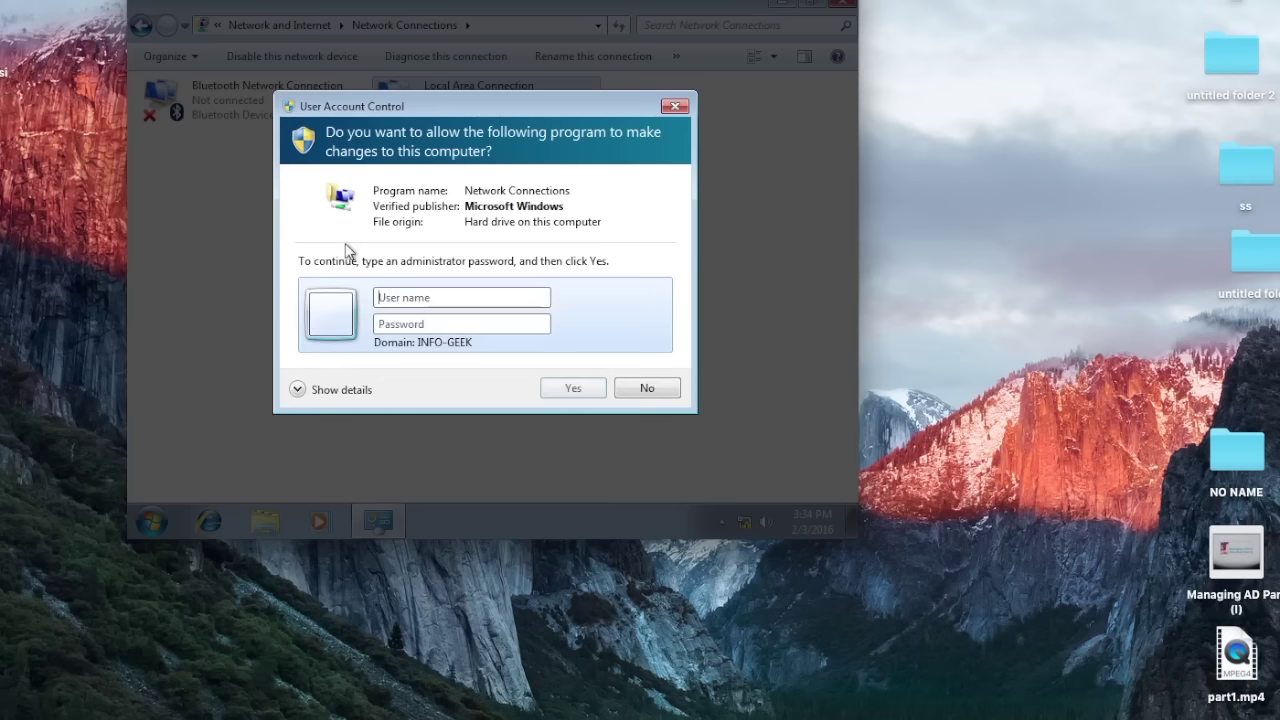
pyautogui.write('adm')
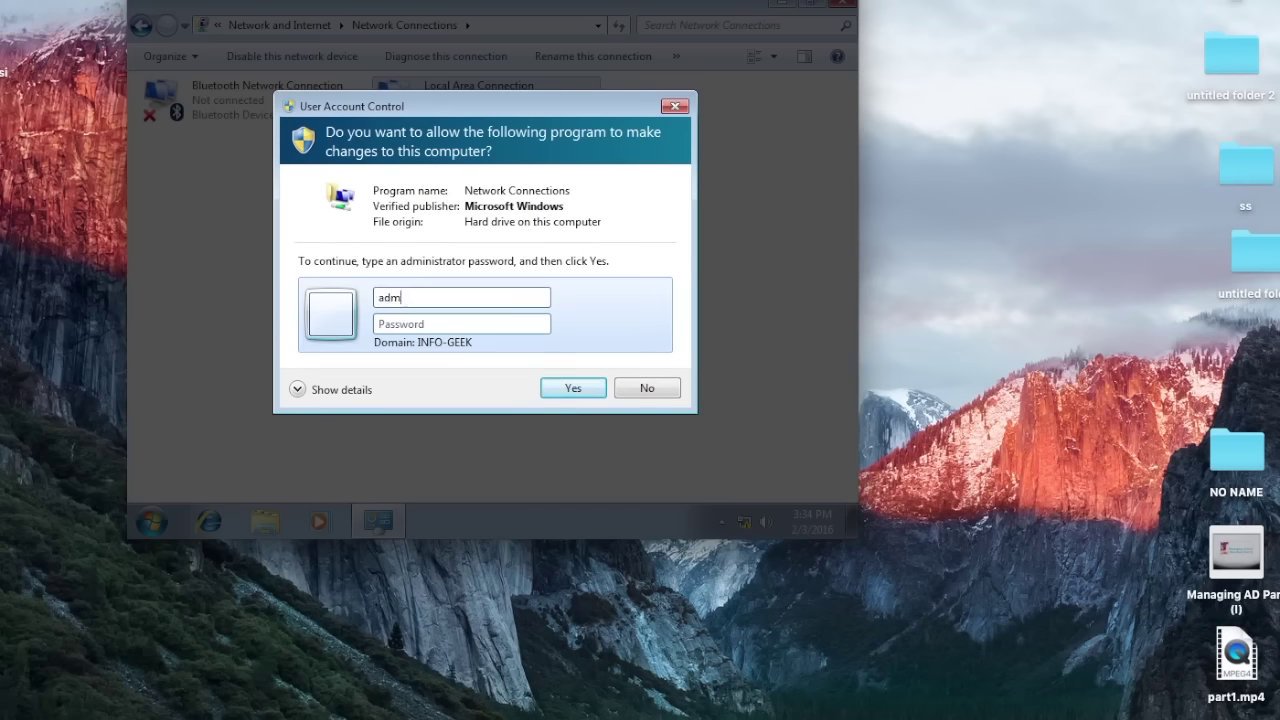
pyautogui.write('inistrator••••••••••')
pyautogui.press('Return')
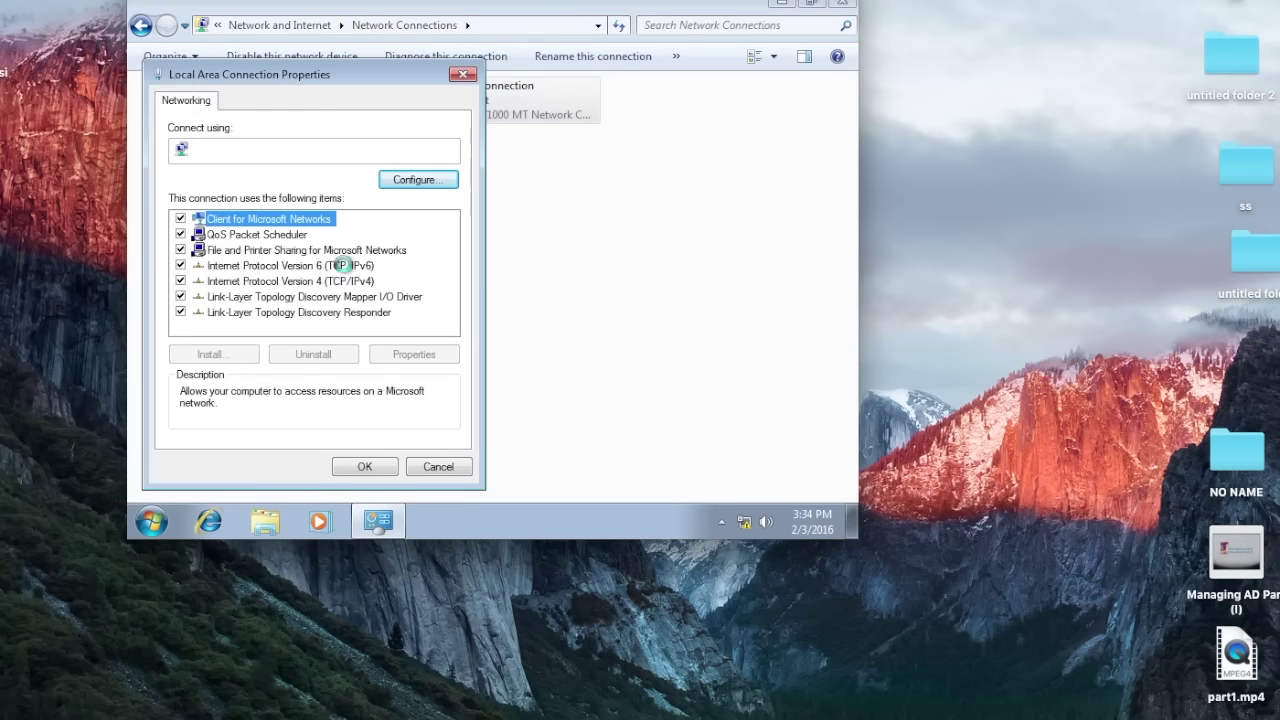
# - Set the preferred DNS server to 172.16.0.10 in the Internet Protocol Version 4 properties, and close the connection properties
pyautogui.click(330, 281)
pyautogui.click(414, 354)
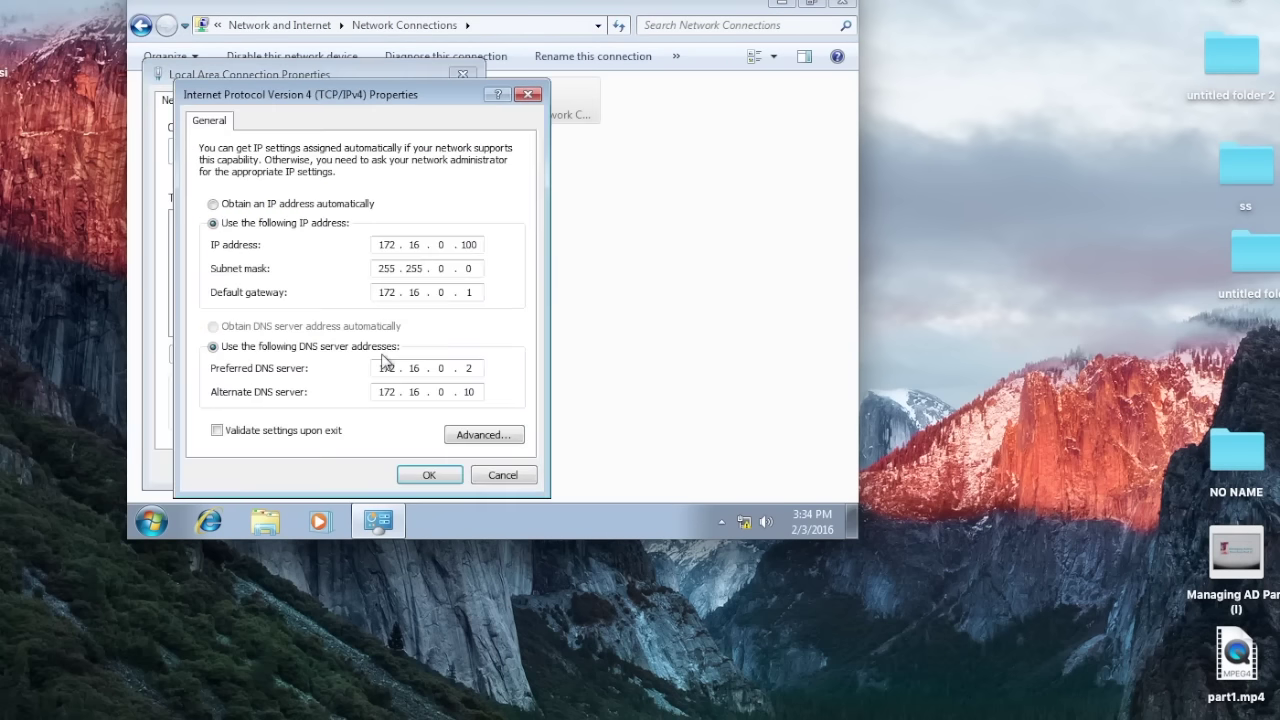
pyautogui.doubleClick(469, 368)
pyautogui.write('10')
pyautogui.doubleClick(469, 392)
pyautogui.click(429, 476)
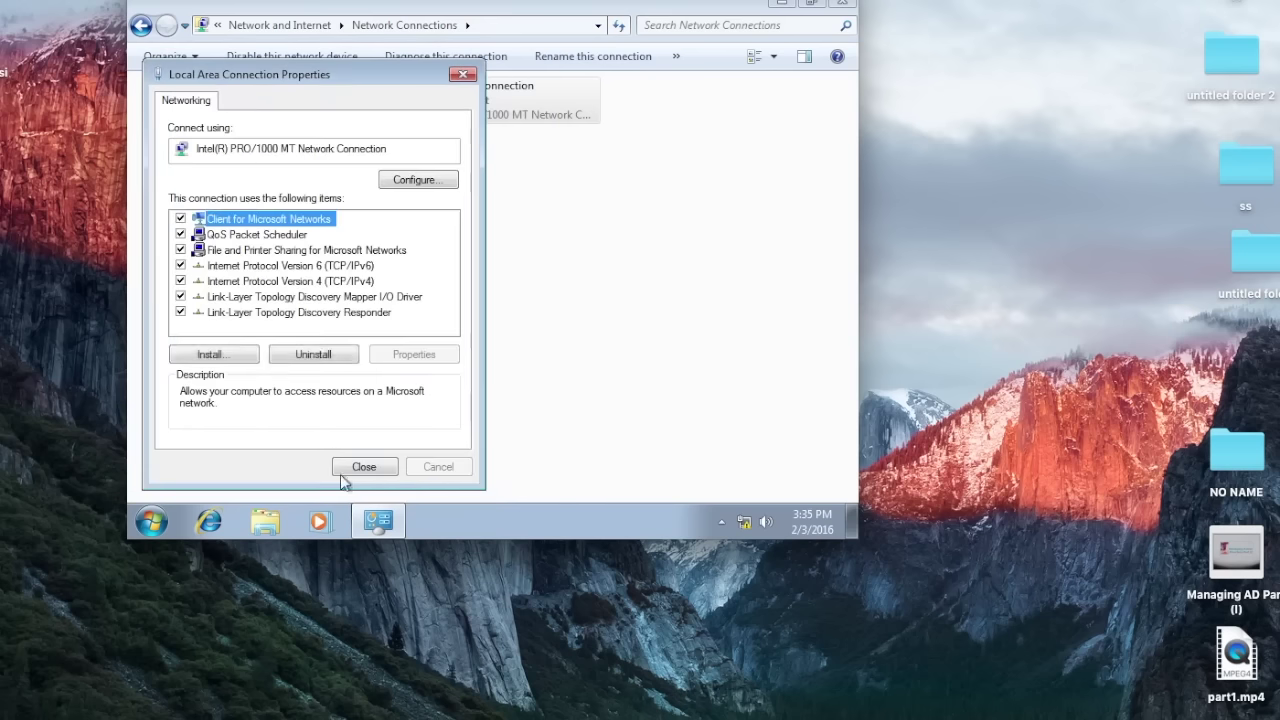
pyautogui.click(363, 476)
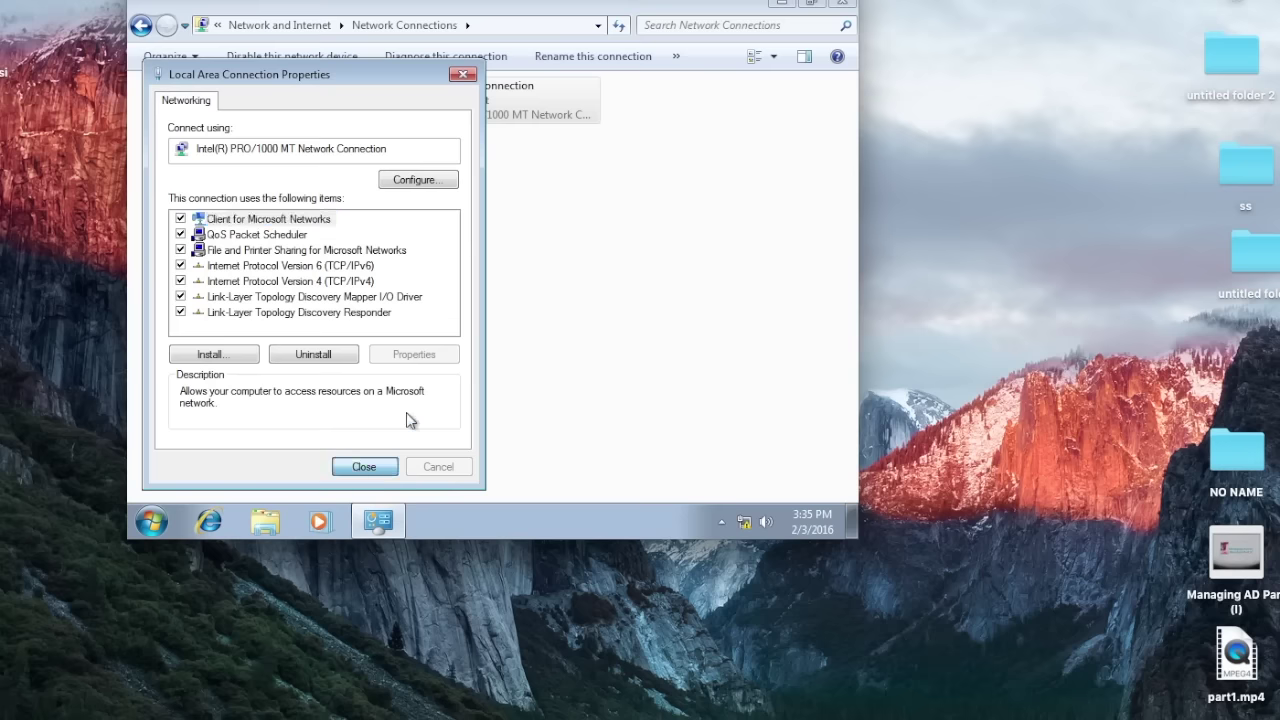
# - Run nslookup in a command prompt to check the client's default DNS server, and close the prompt and Network Connections
pyautogui.press('super+r')
pyautogui.write('cmd')
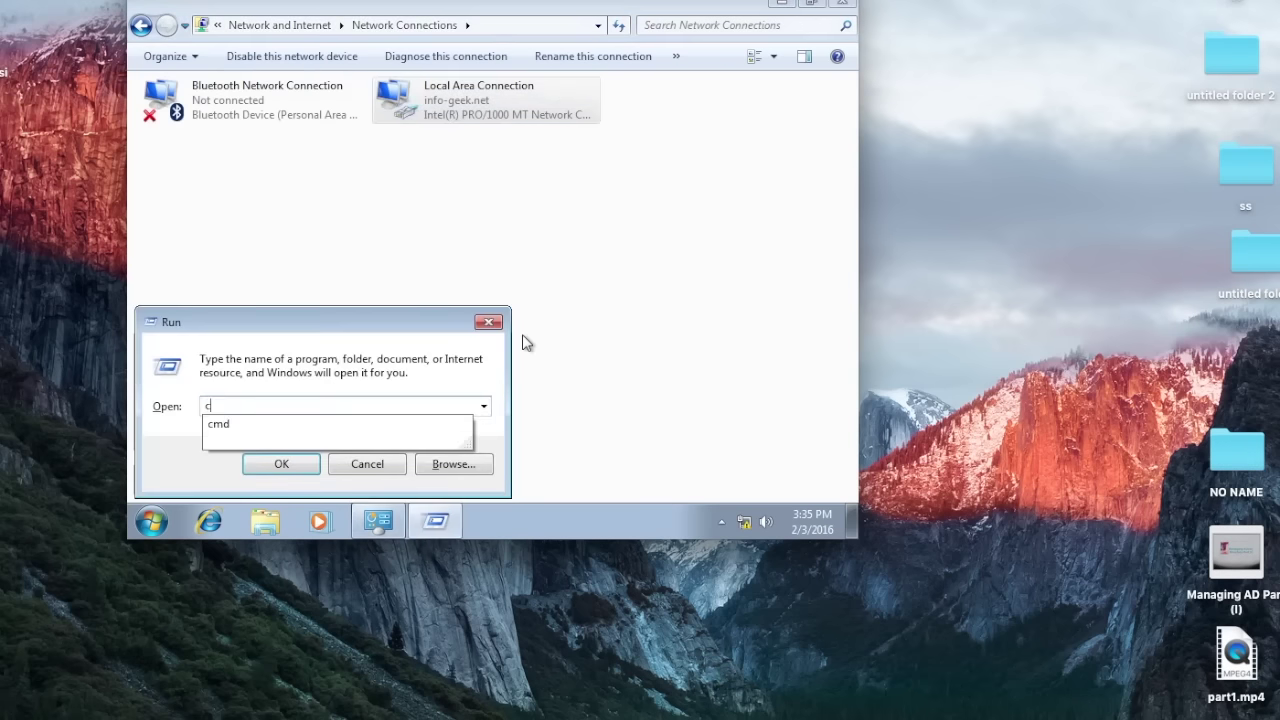
pyautogui.press('Return')
pyautogui.write('nslookup')
pyautogui.press('Return')
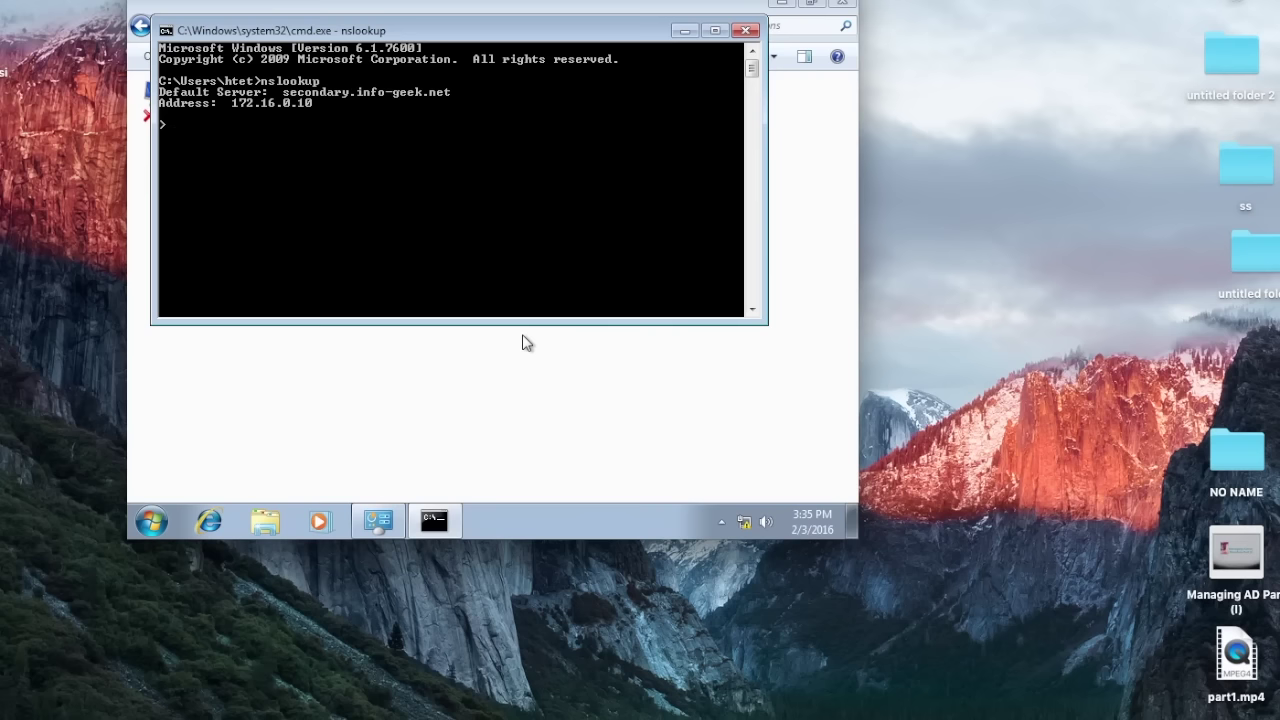
pyautogui.click(746, 30)
pyautogui.click(844, 6)
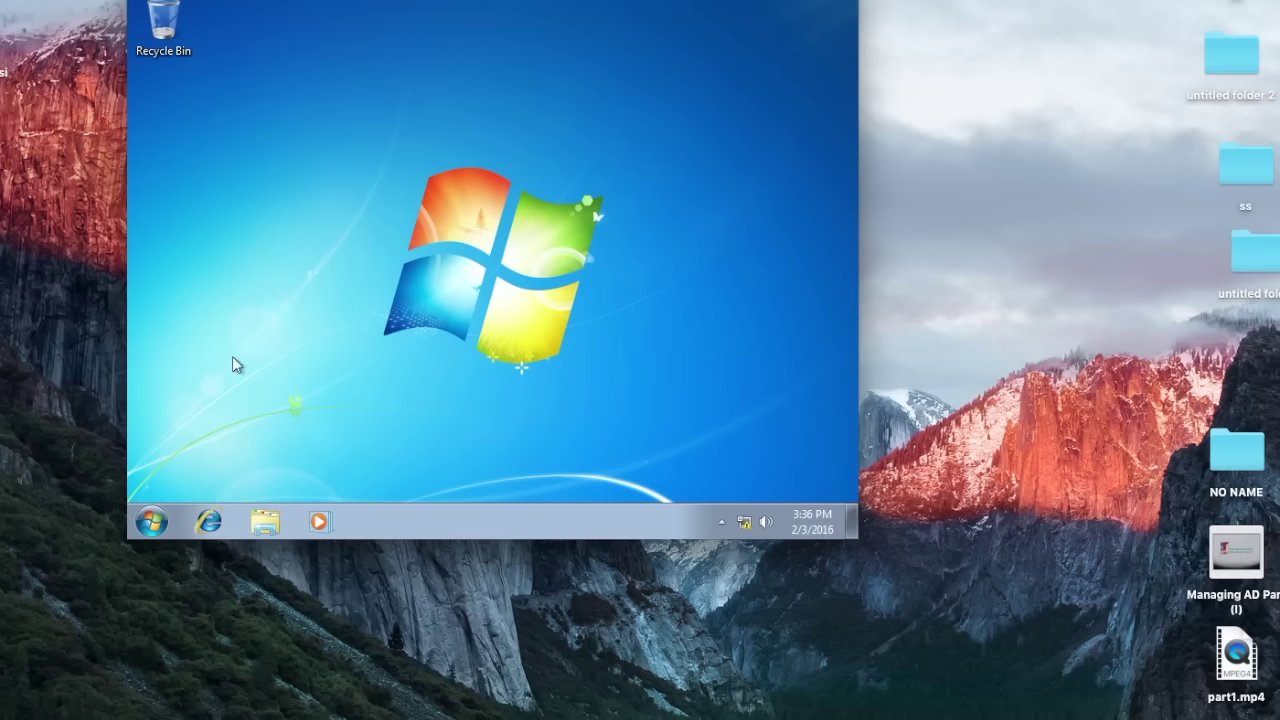
# - Shut down the Windows 7 client by running shutdown -s -t 01 -f, and dismiss the shutdown notice
pyautogui.press('super+r')
pyautogui.write('shutdown -s -t 01 -f')
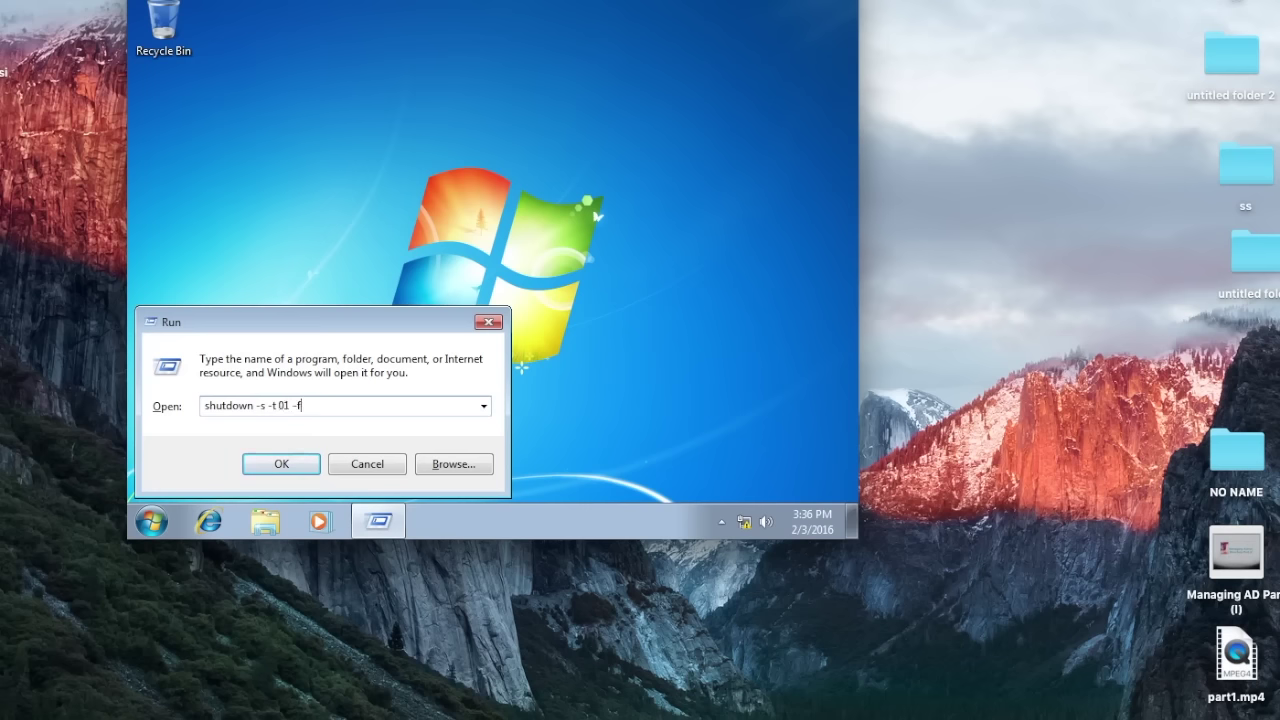
pyautogui.press('Return')
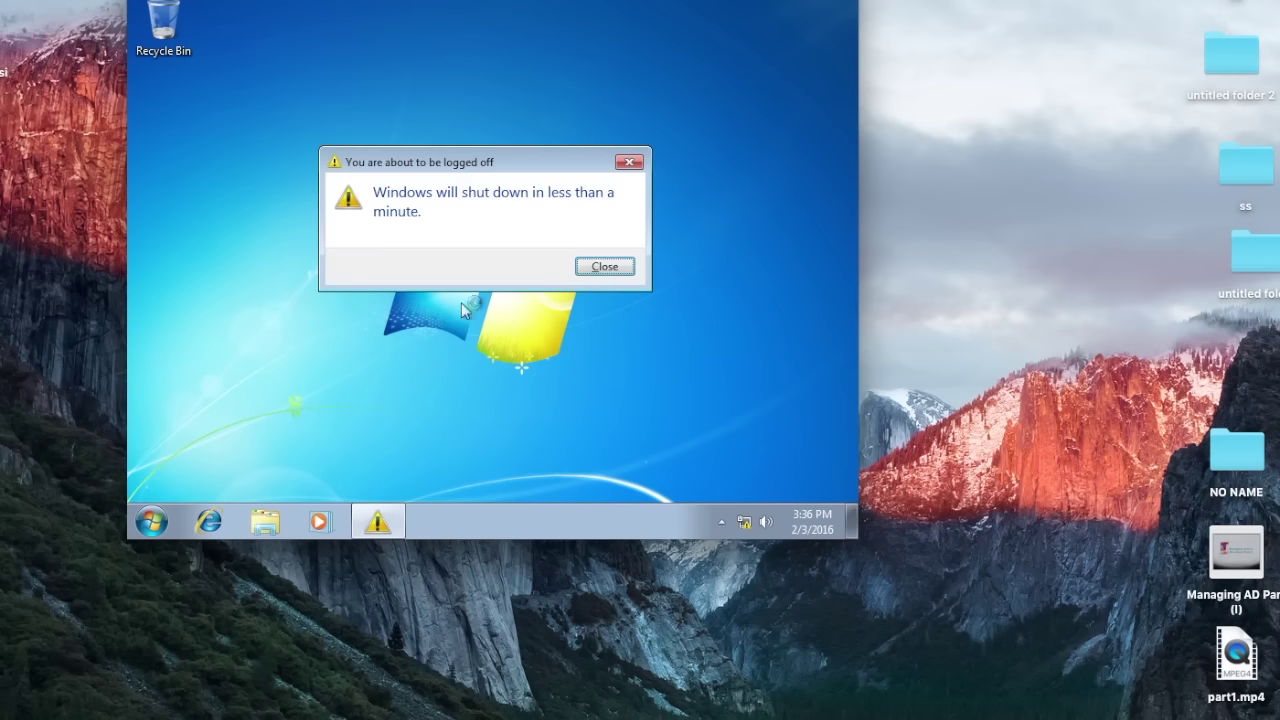
pyautogui.click(594, 271)
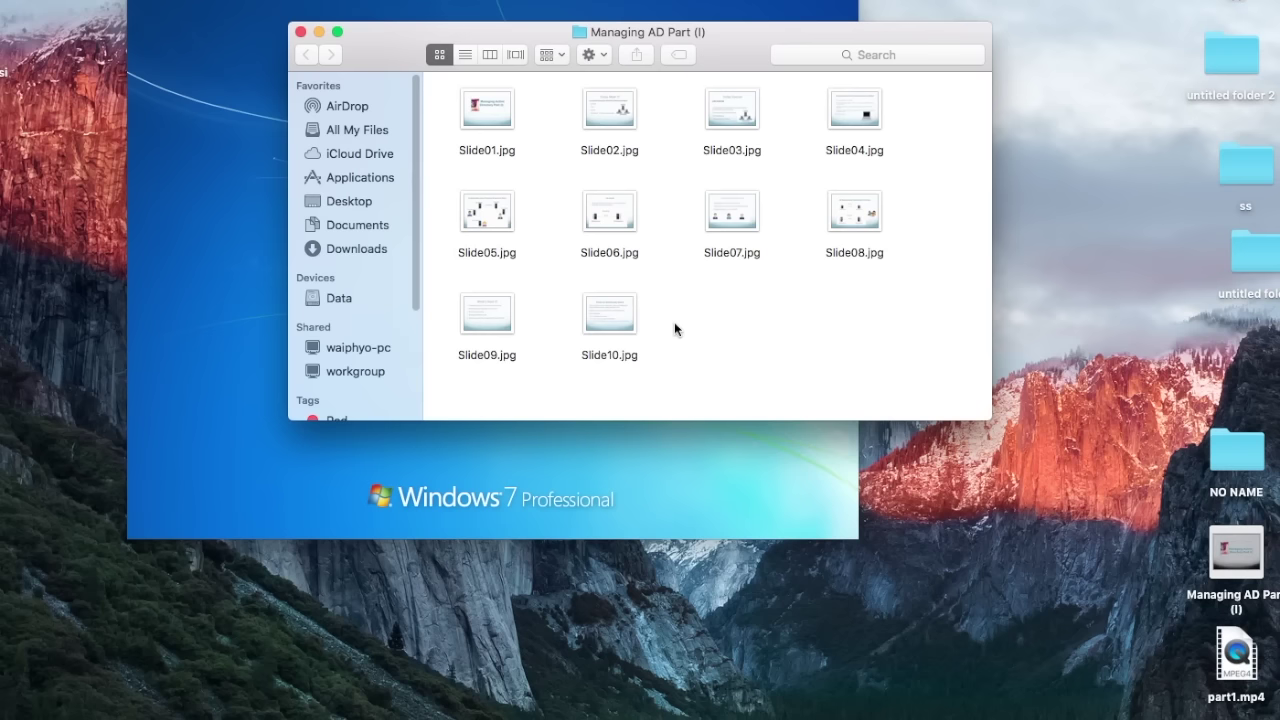
# - Open the closing slide Slide10.jpg from the Managing AD Part (I) folder
pyautogui.click(631, 318)
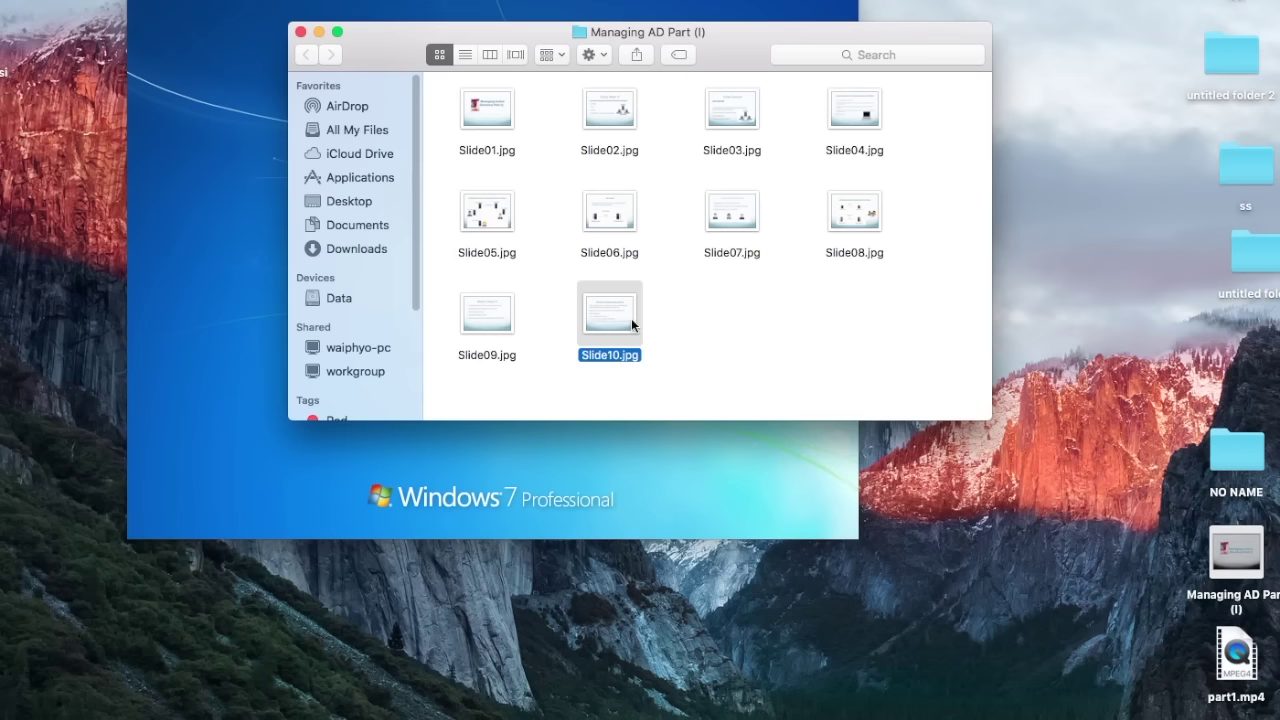
pyautogui.doubleClick(631, 318)
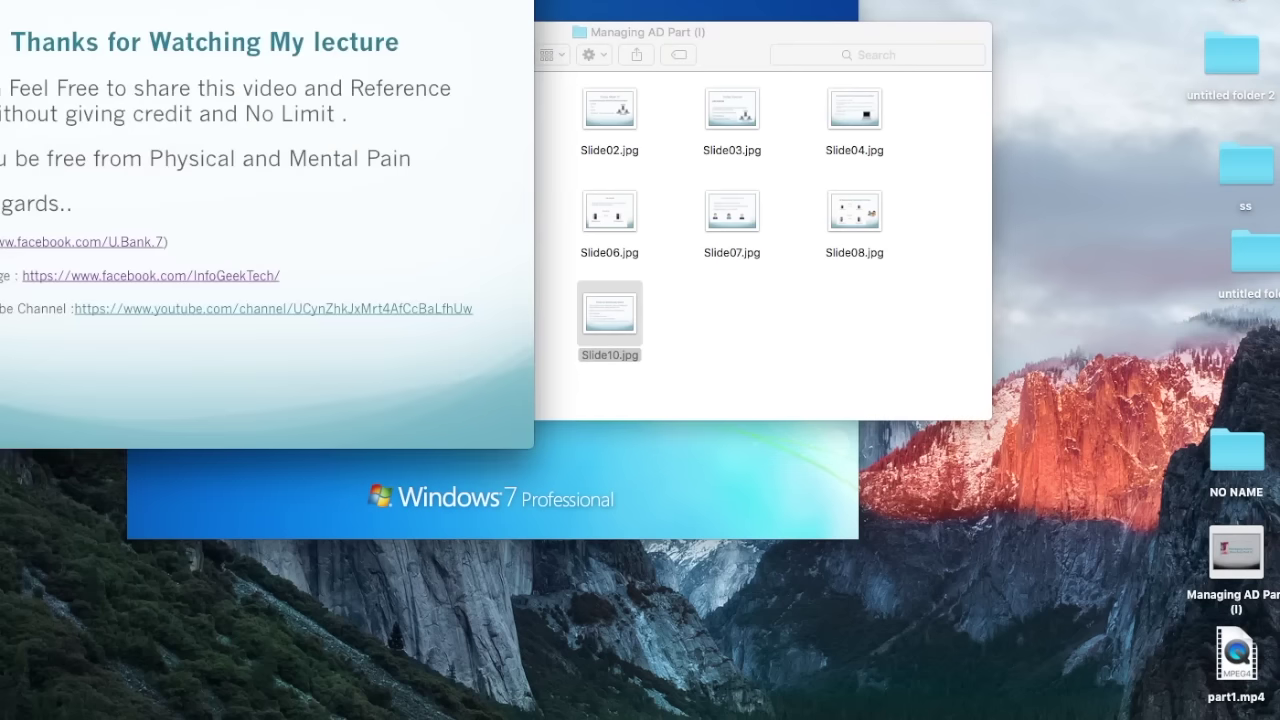